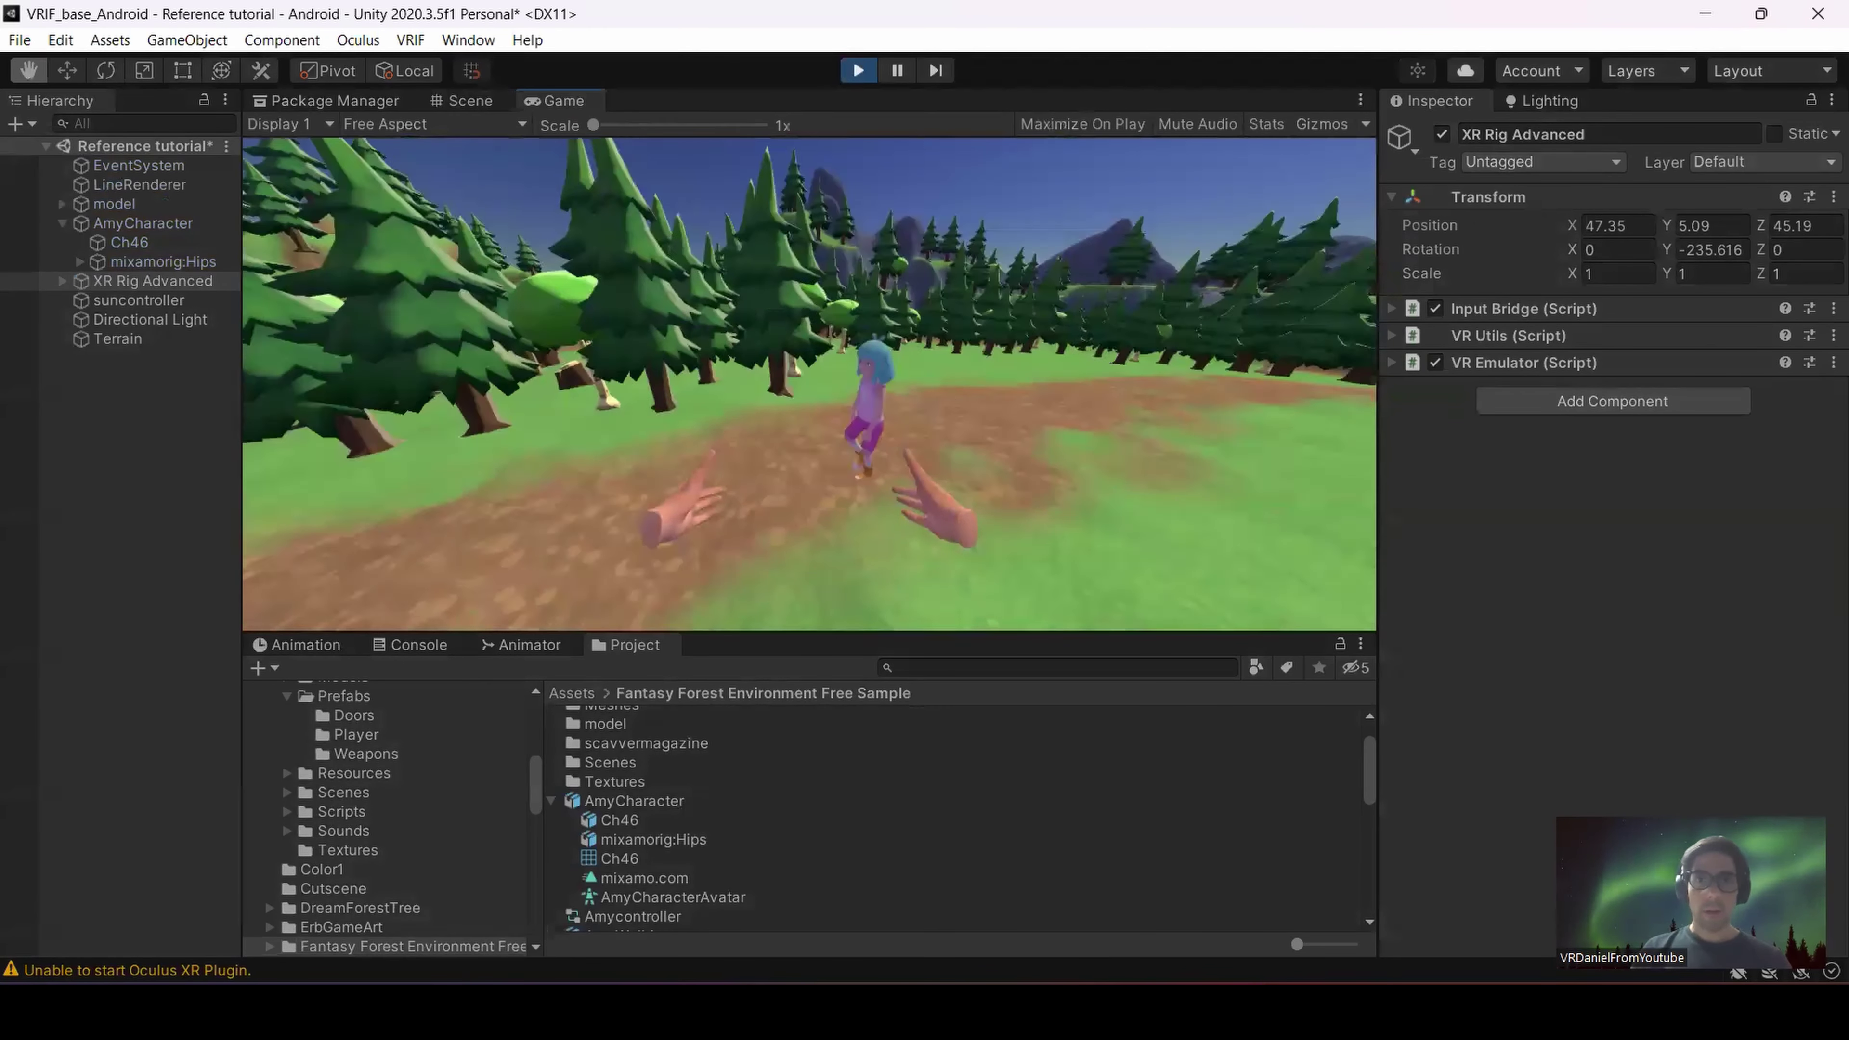
Stop the running game and delete the model and AmyCharacter objects from the scene.
click(859, 71)
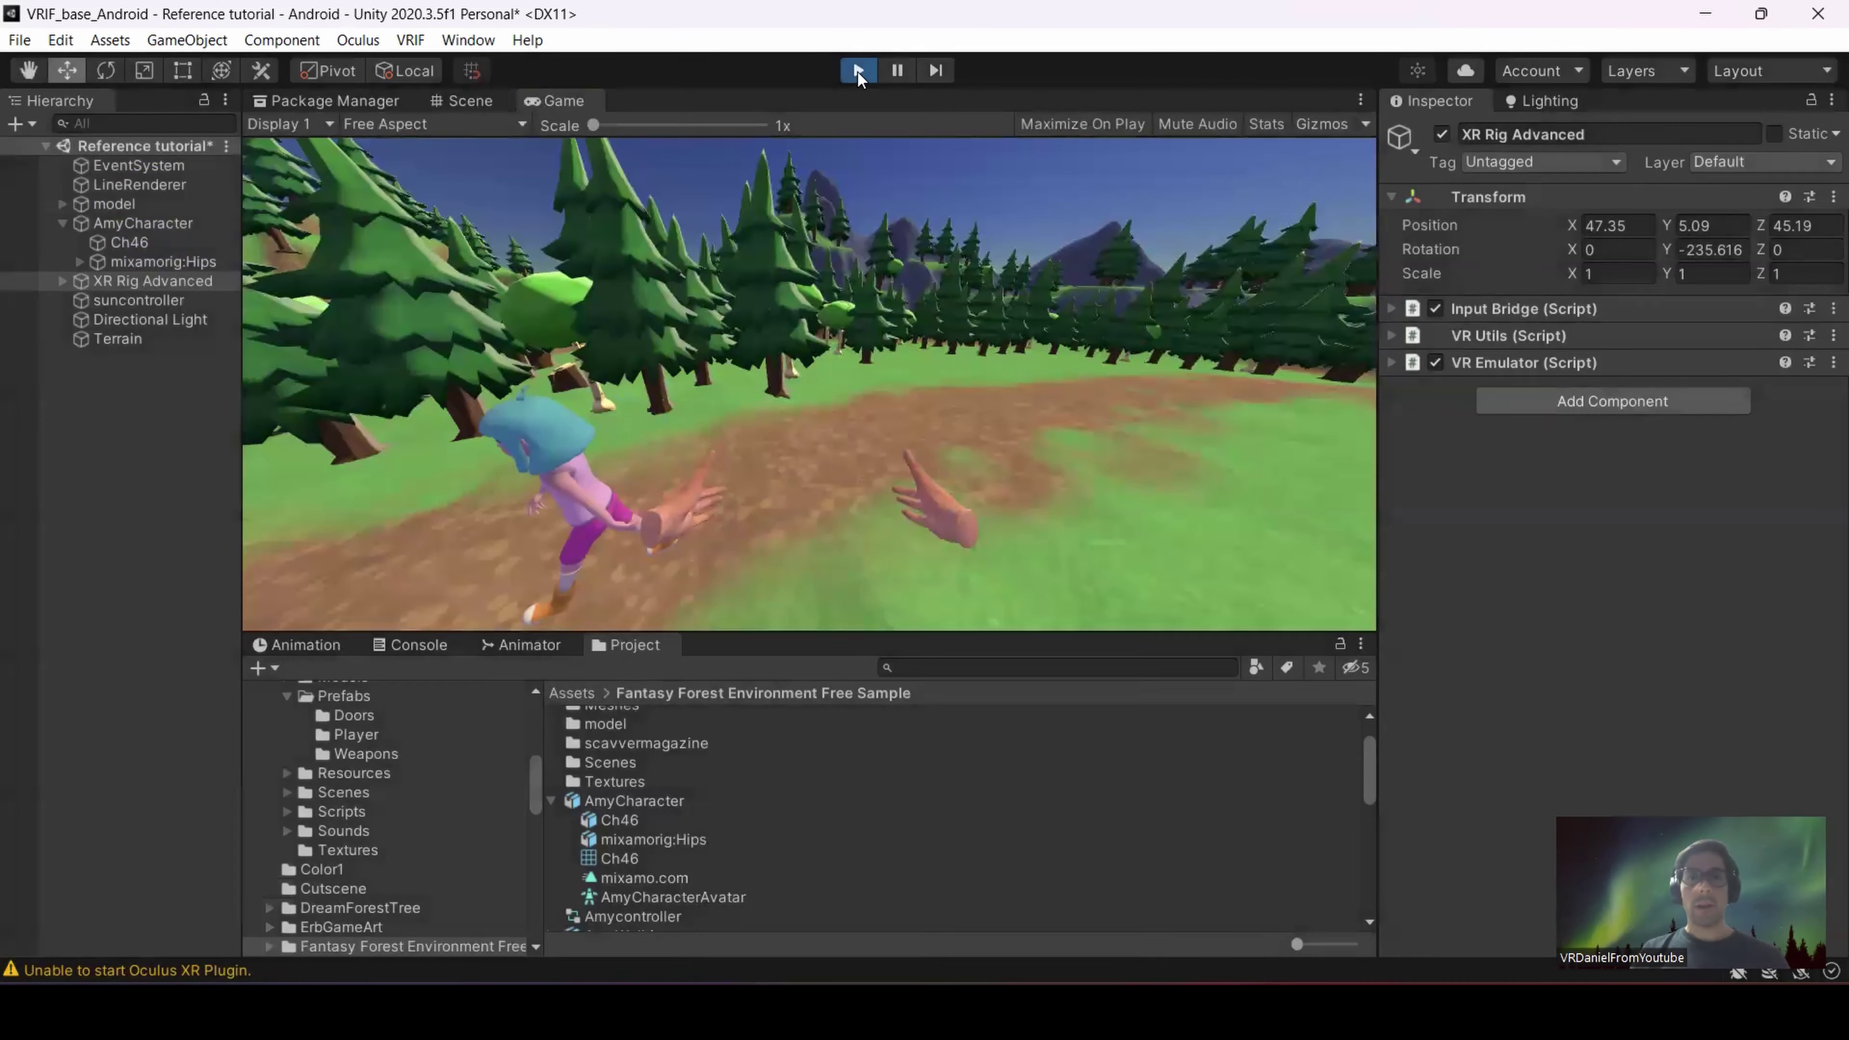
key(alt+Tab)
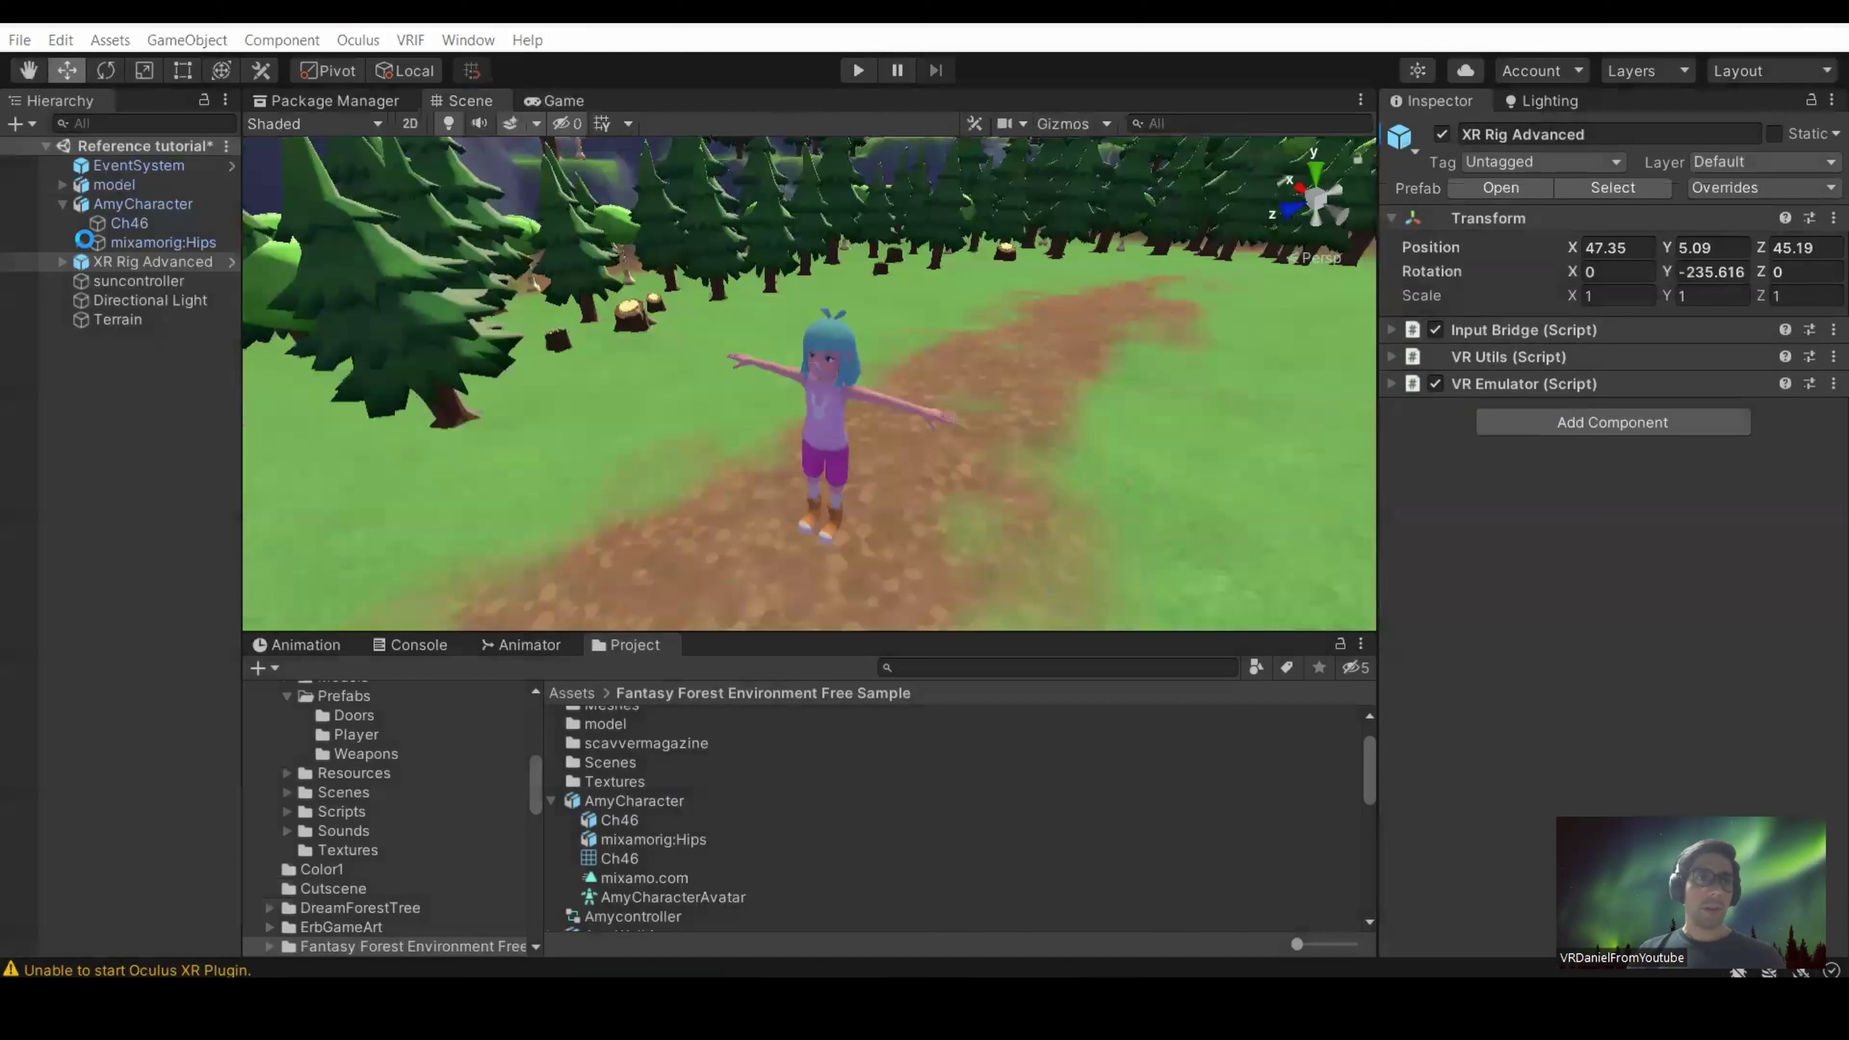
click(114, 206)
click(62, 205)
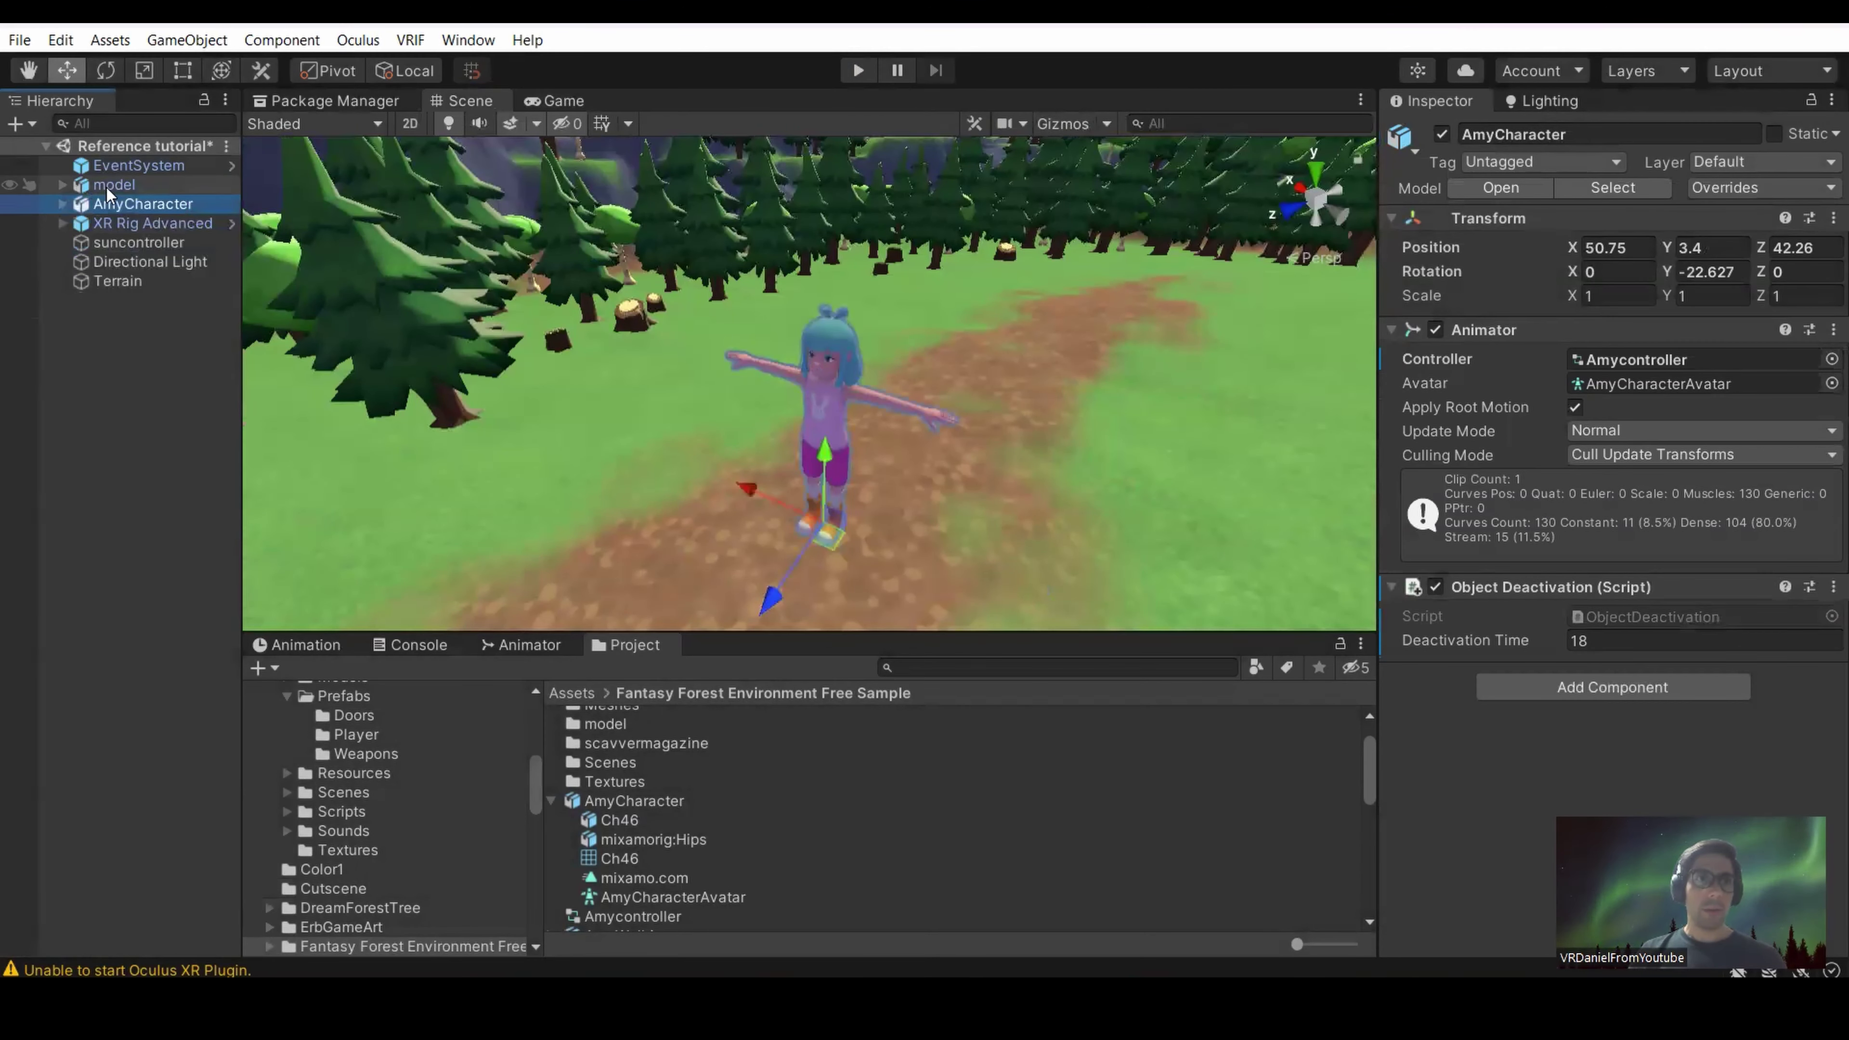
click(134, 185)
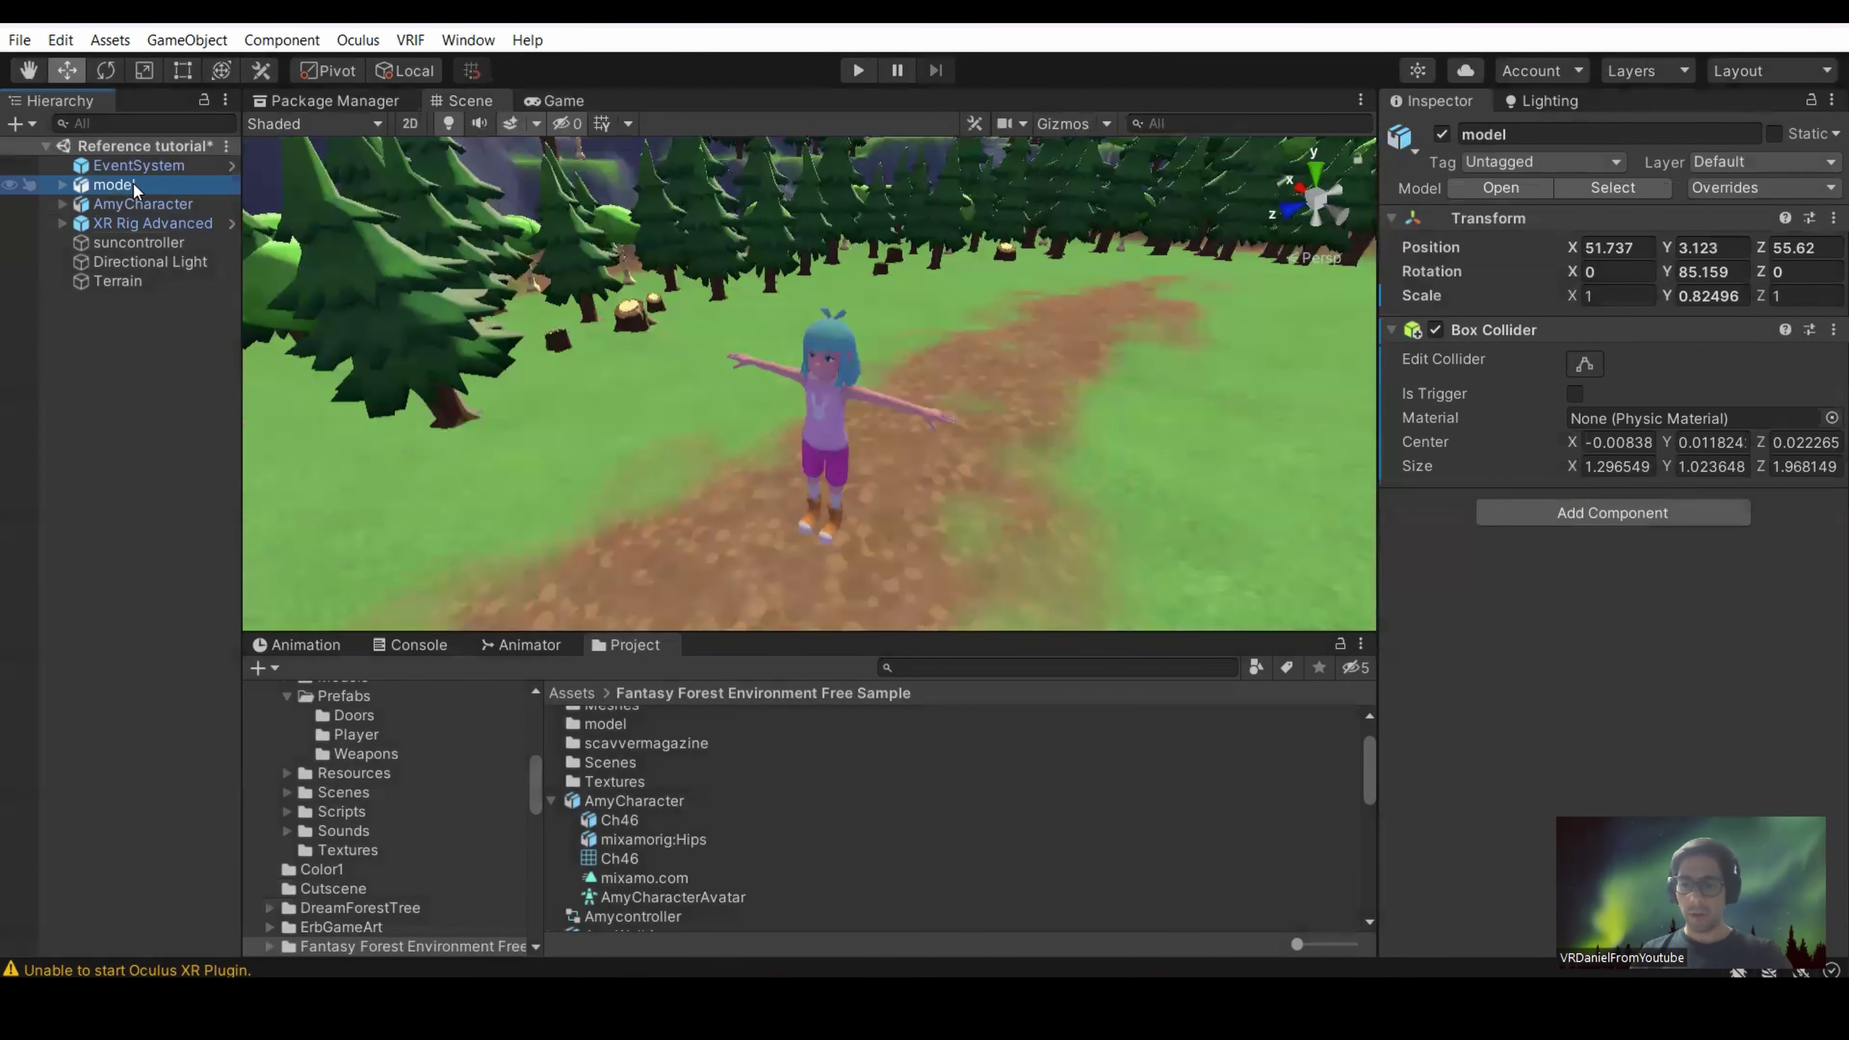
key(Delete)
click(136, 183)
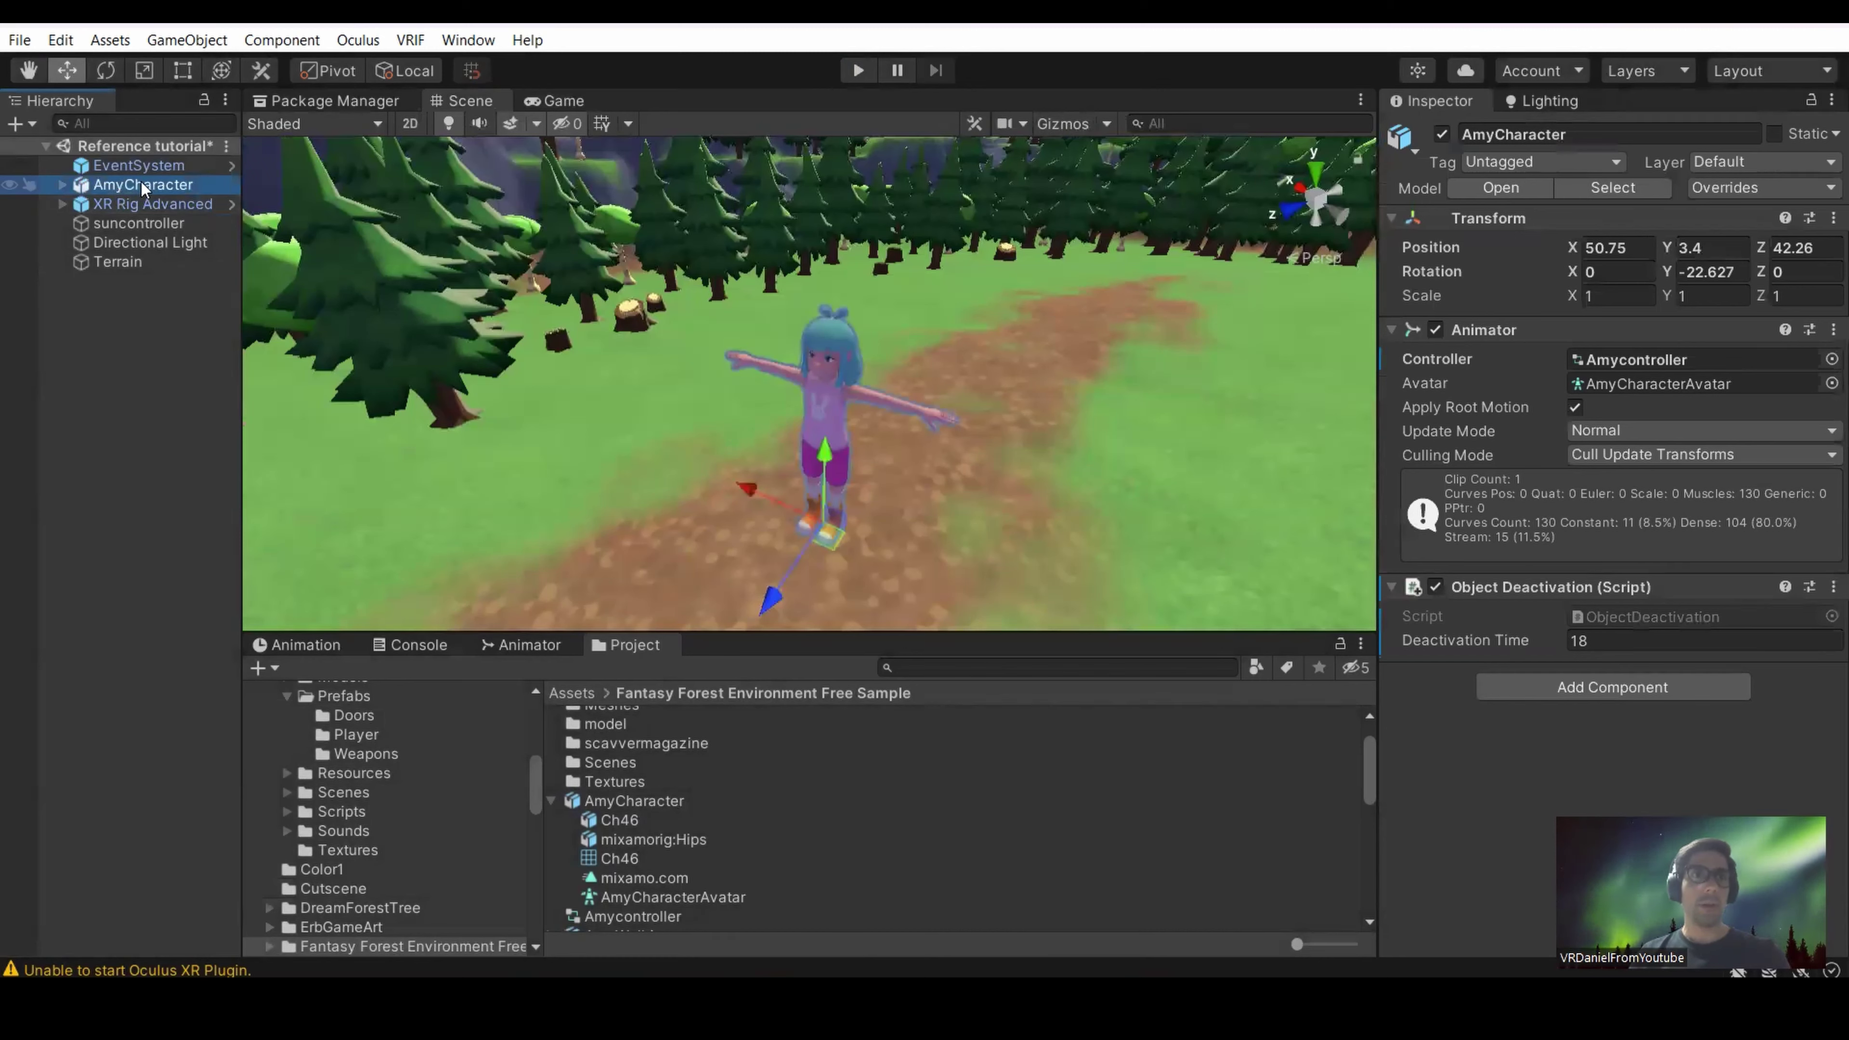
key(Delete)
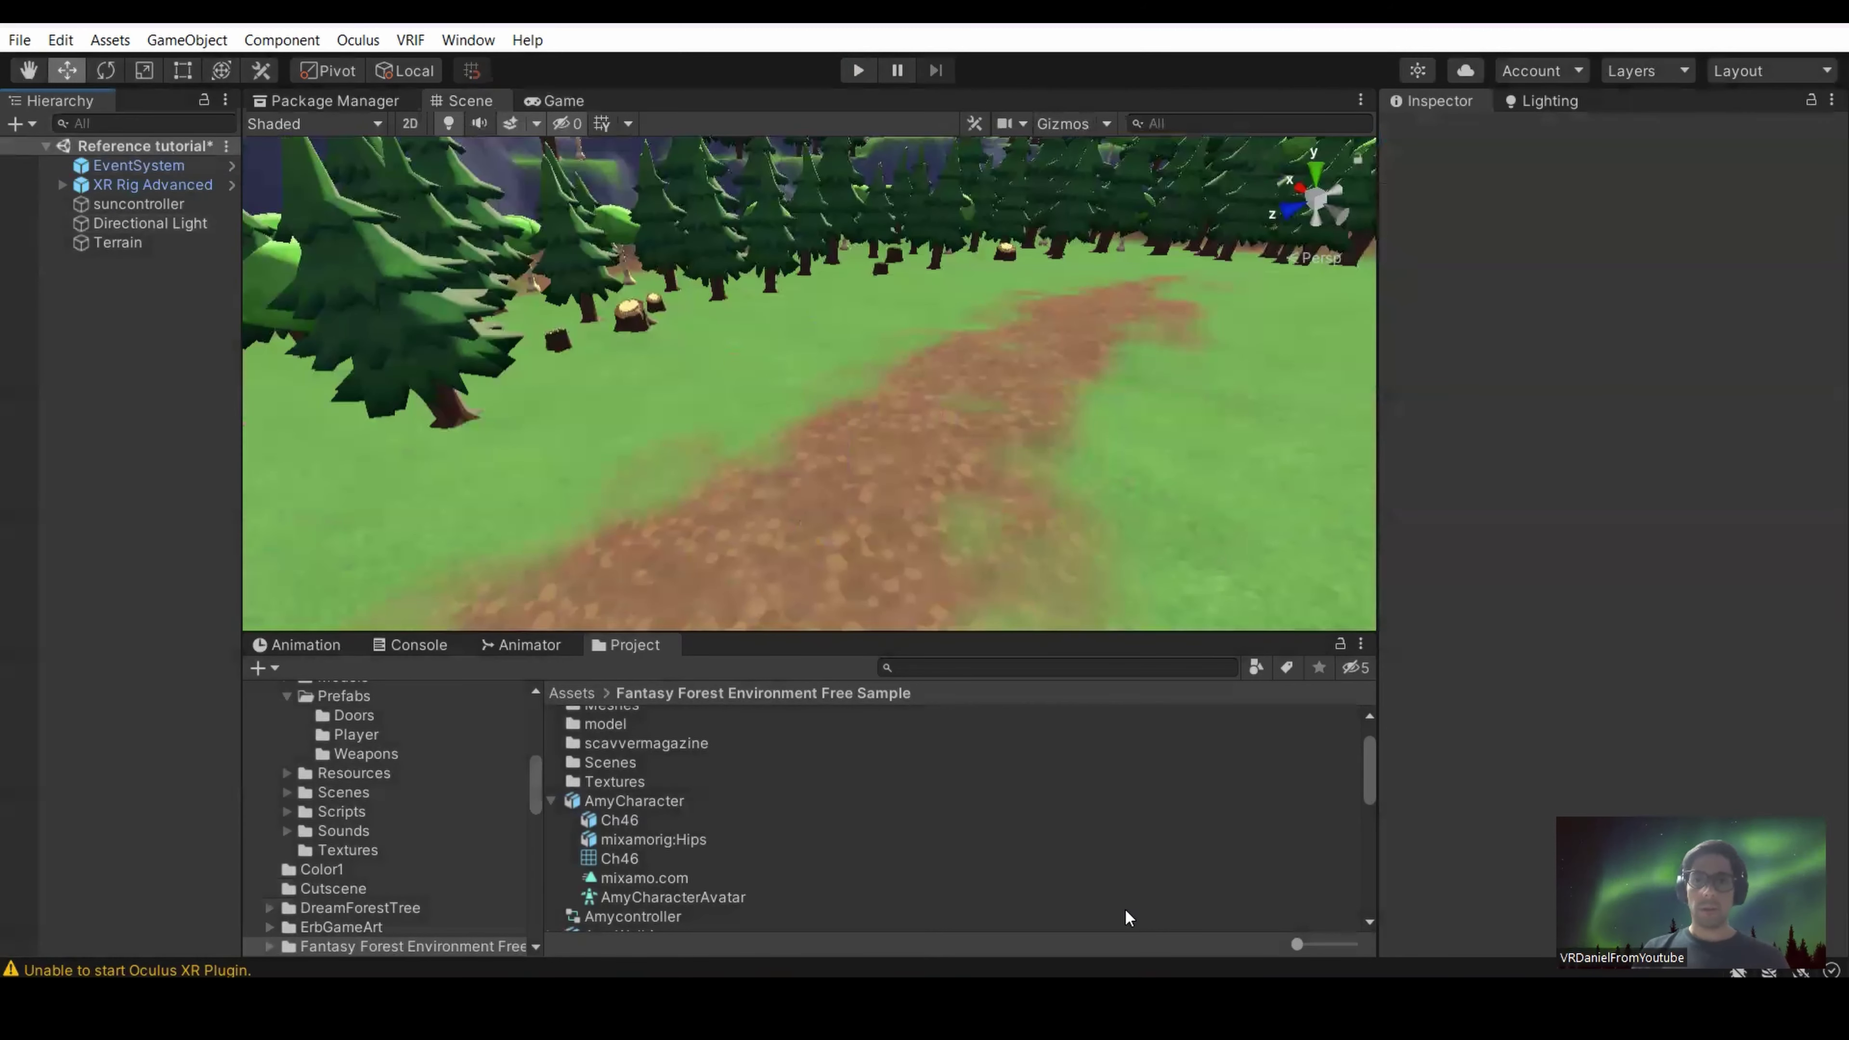
Switch to Mixamo in the browser, show the characters, and download Amy in FBX Binary (.fbx) format with the T-pose.
key(alt+Tab)
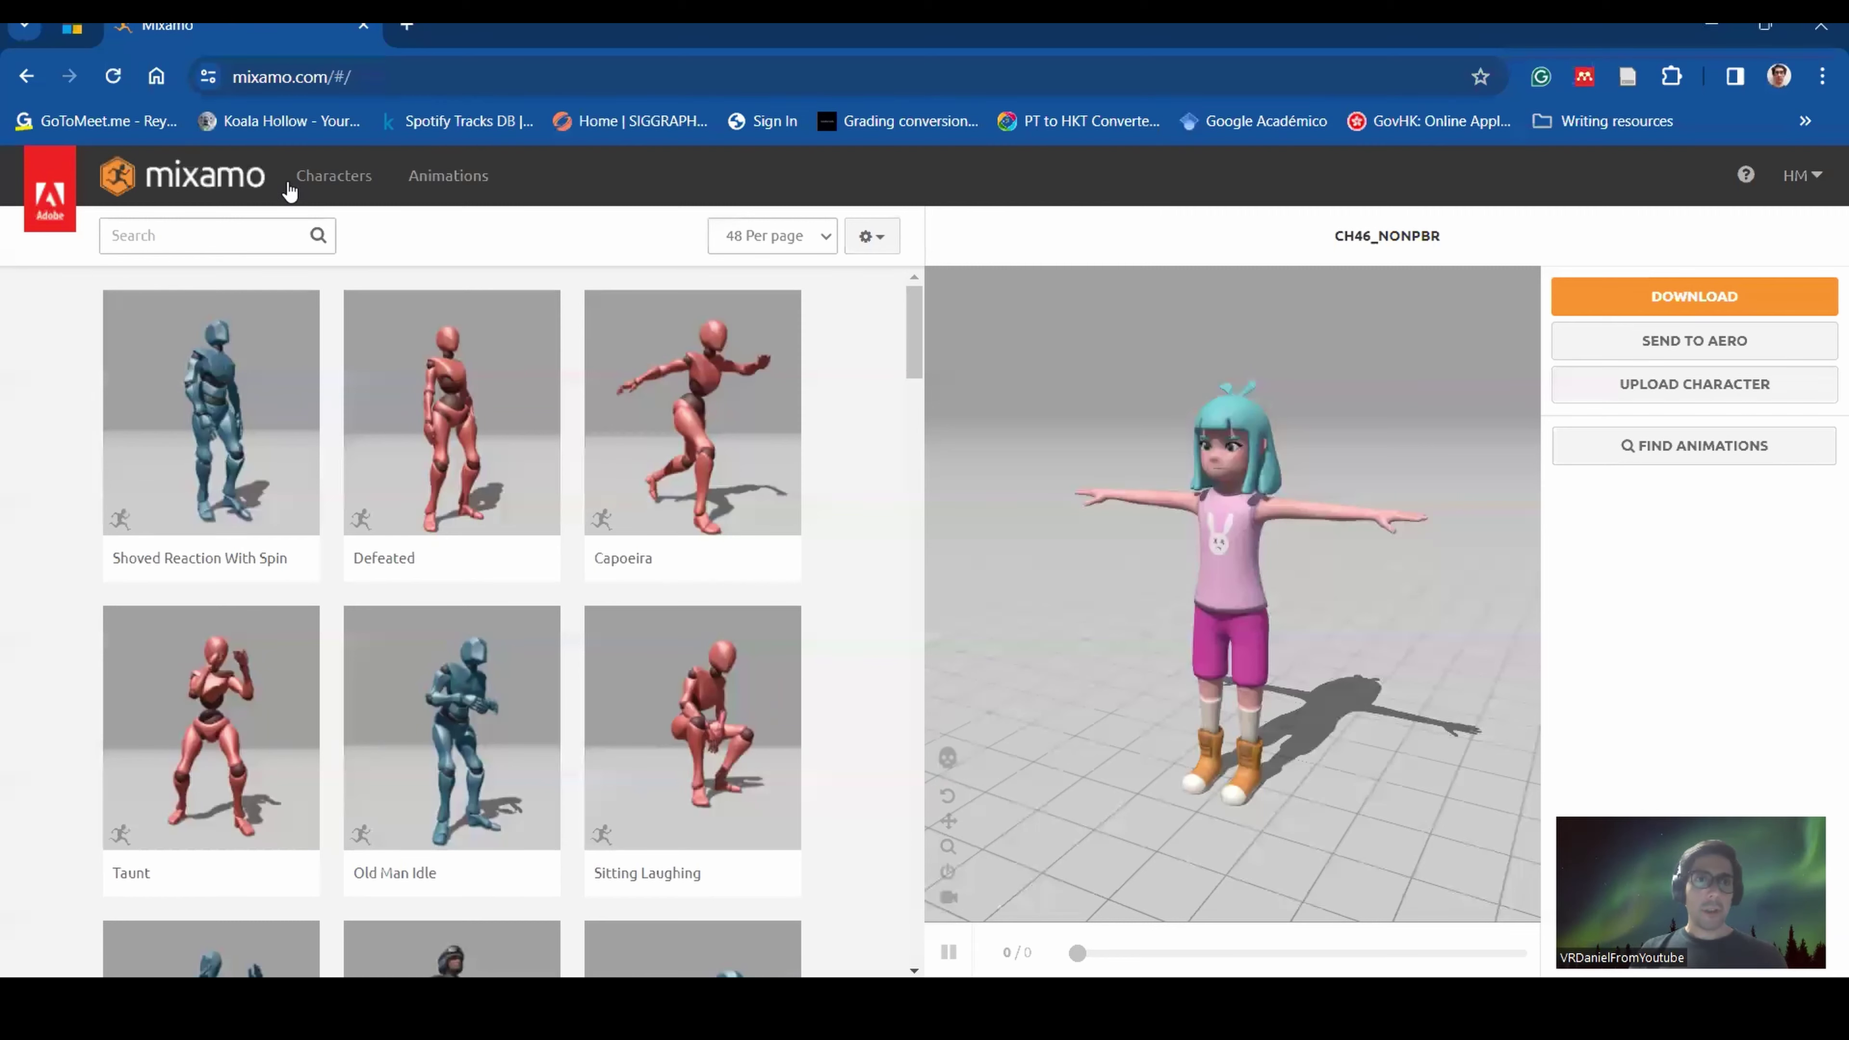
click(322, 180)
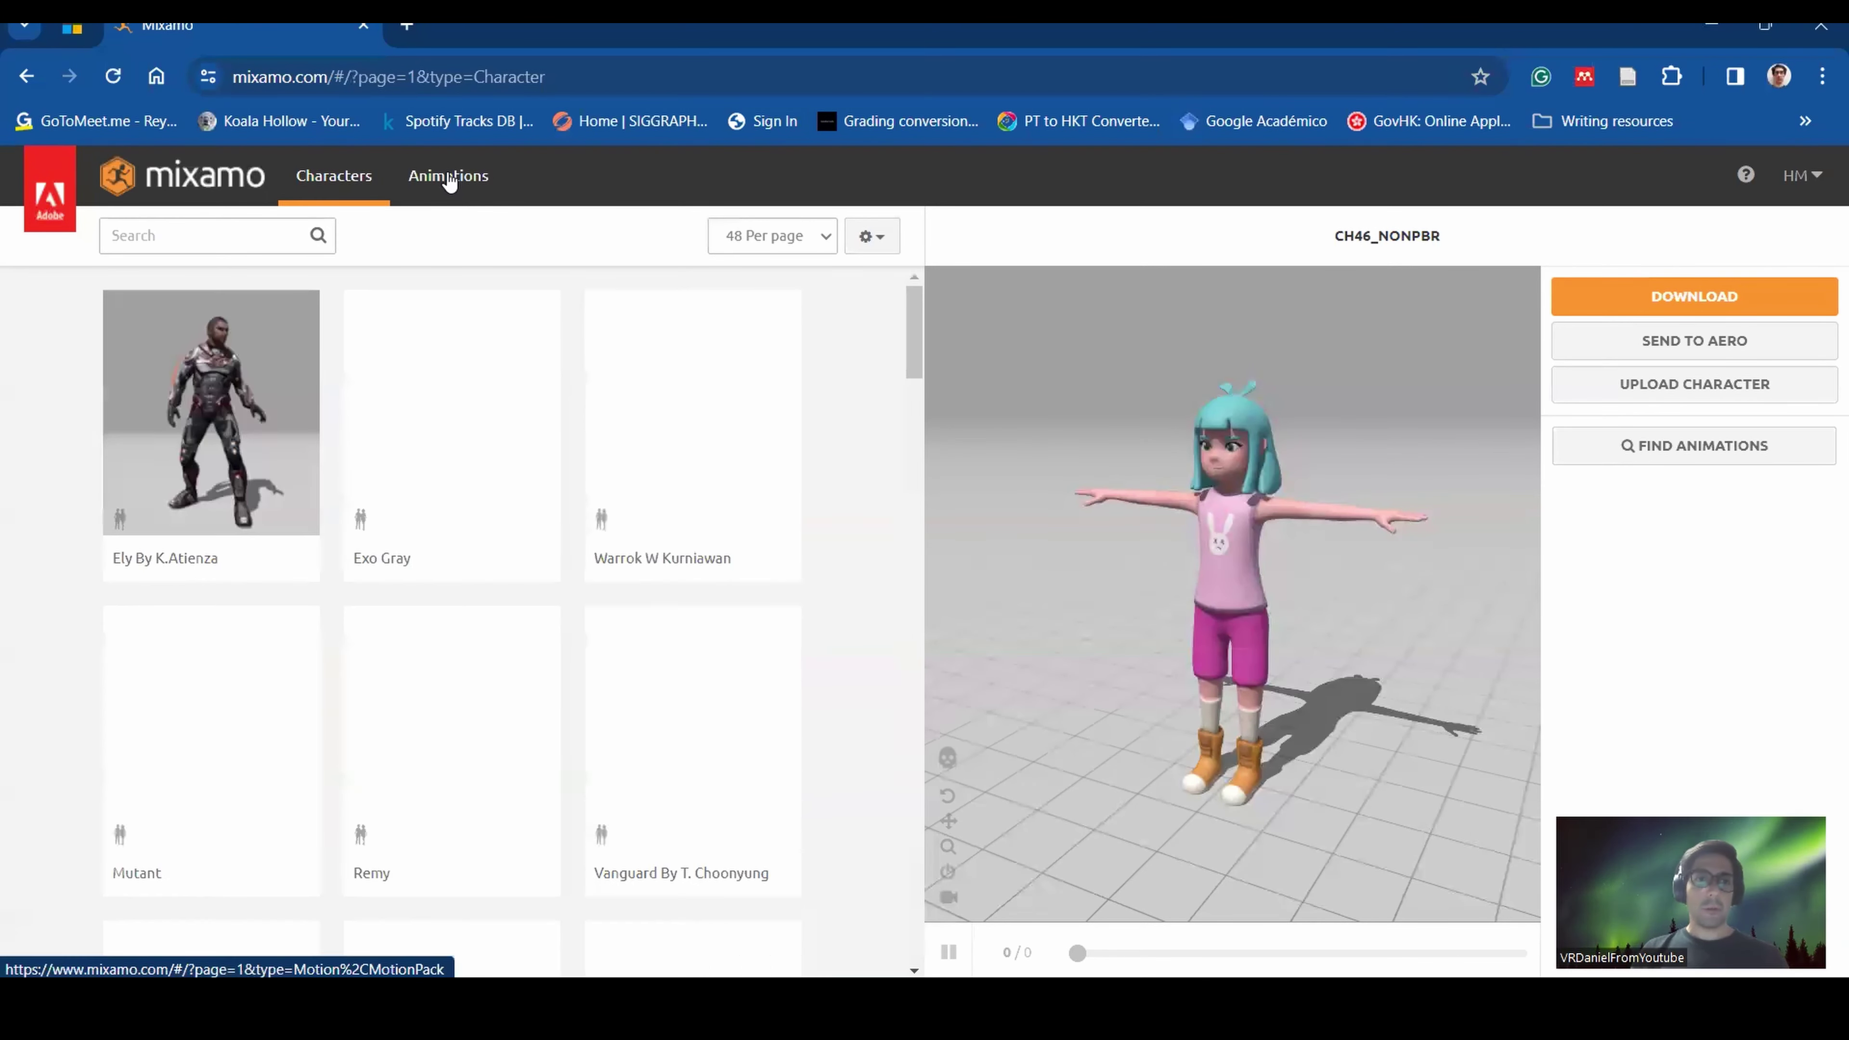
scroll(619, 549, down, 10)
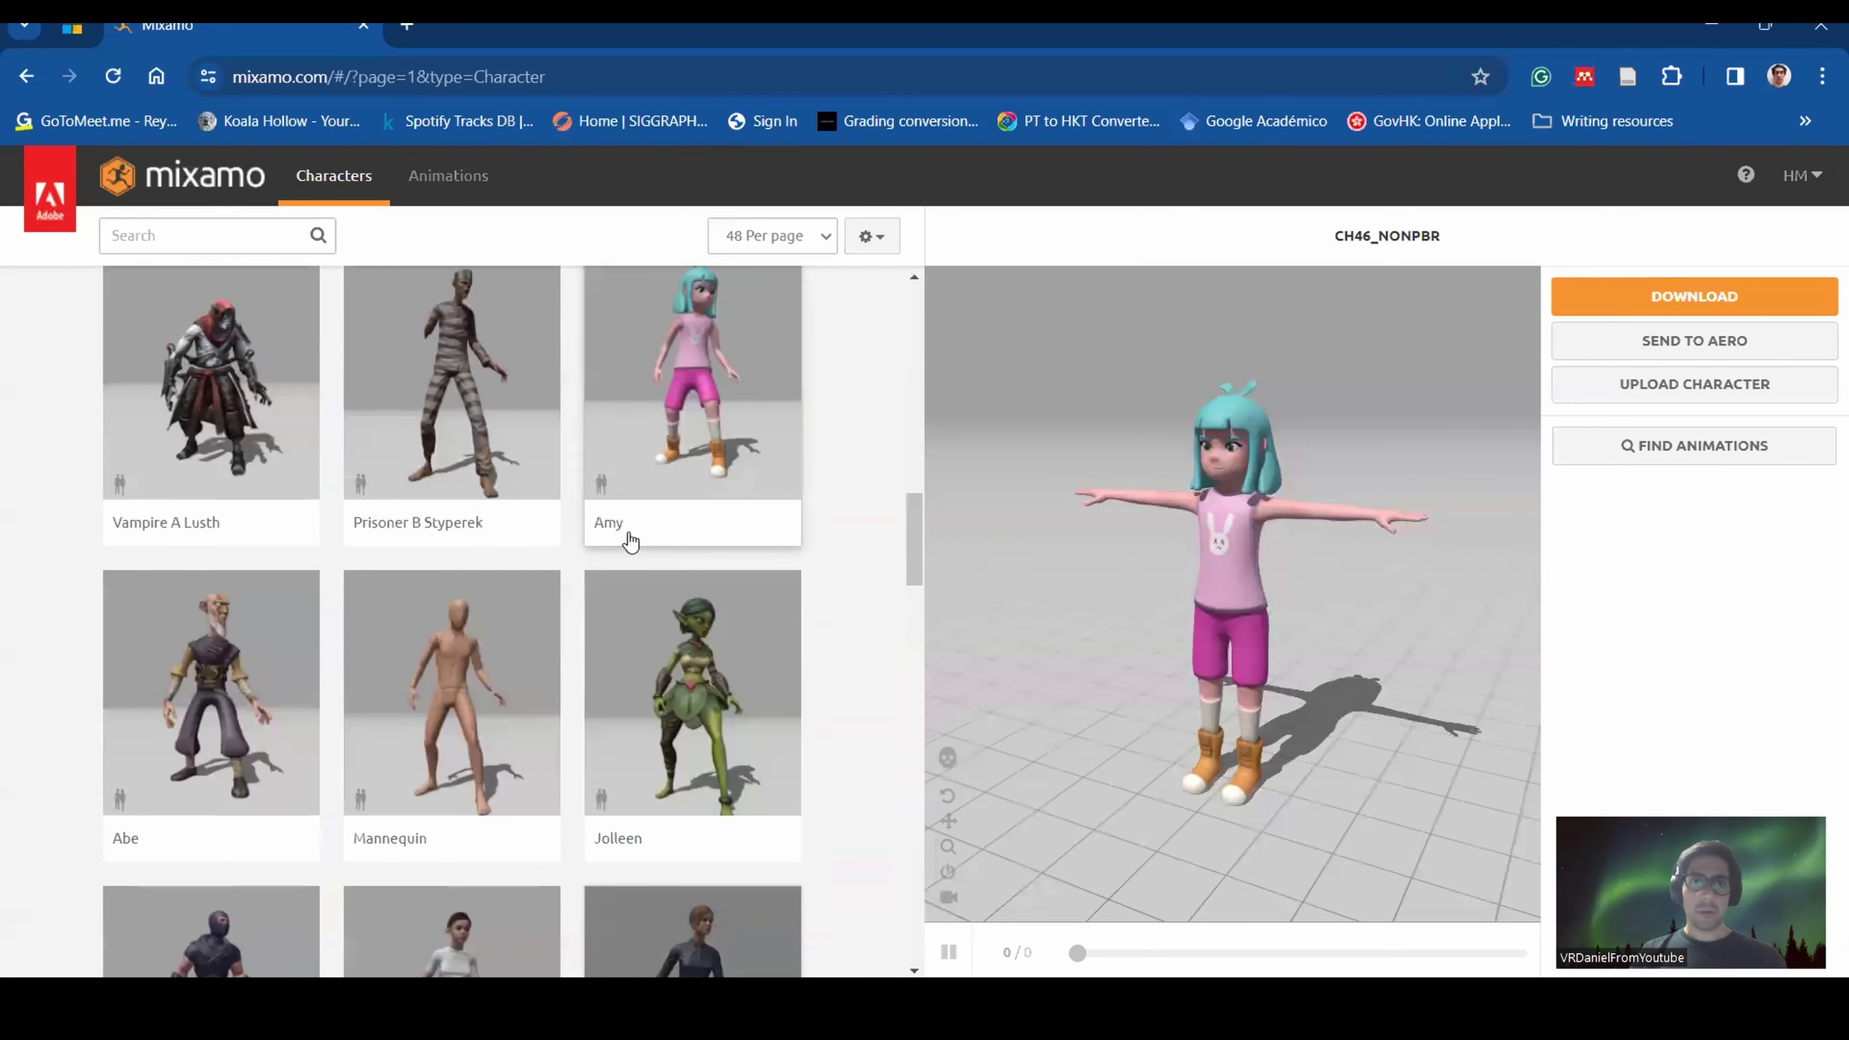
scroll(631, 537, up, 1)
scroll(687, 478, up, 3)
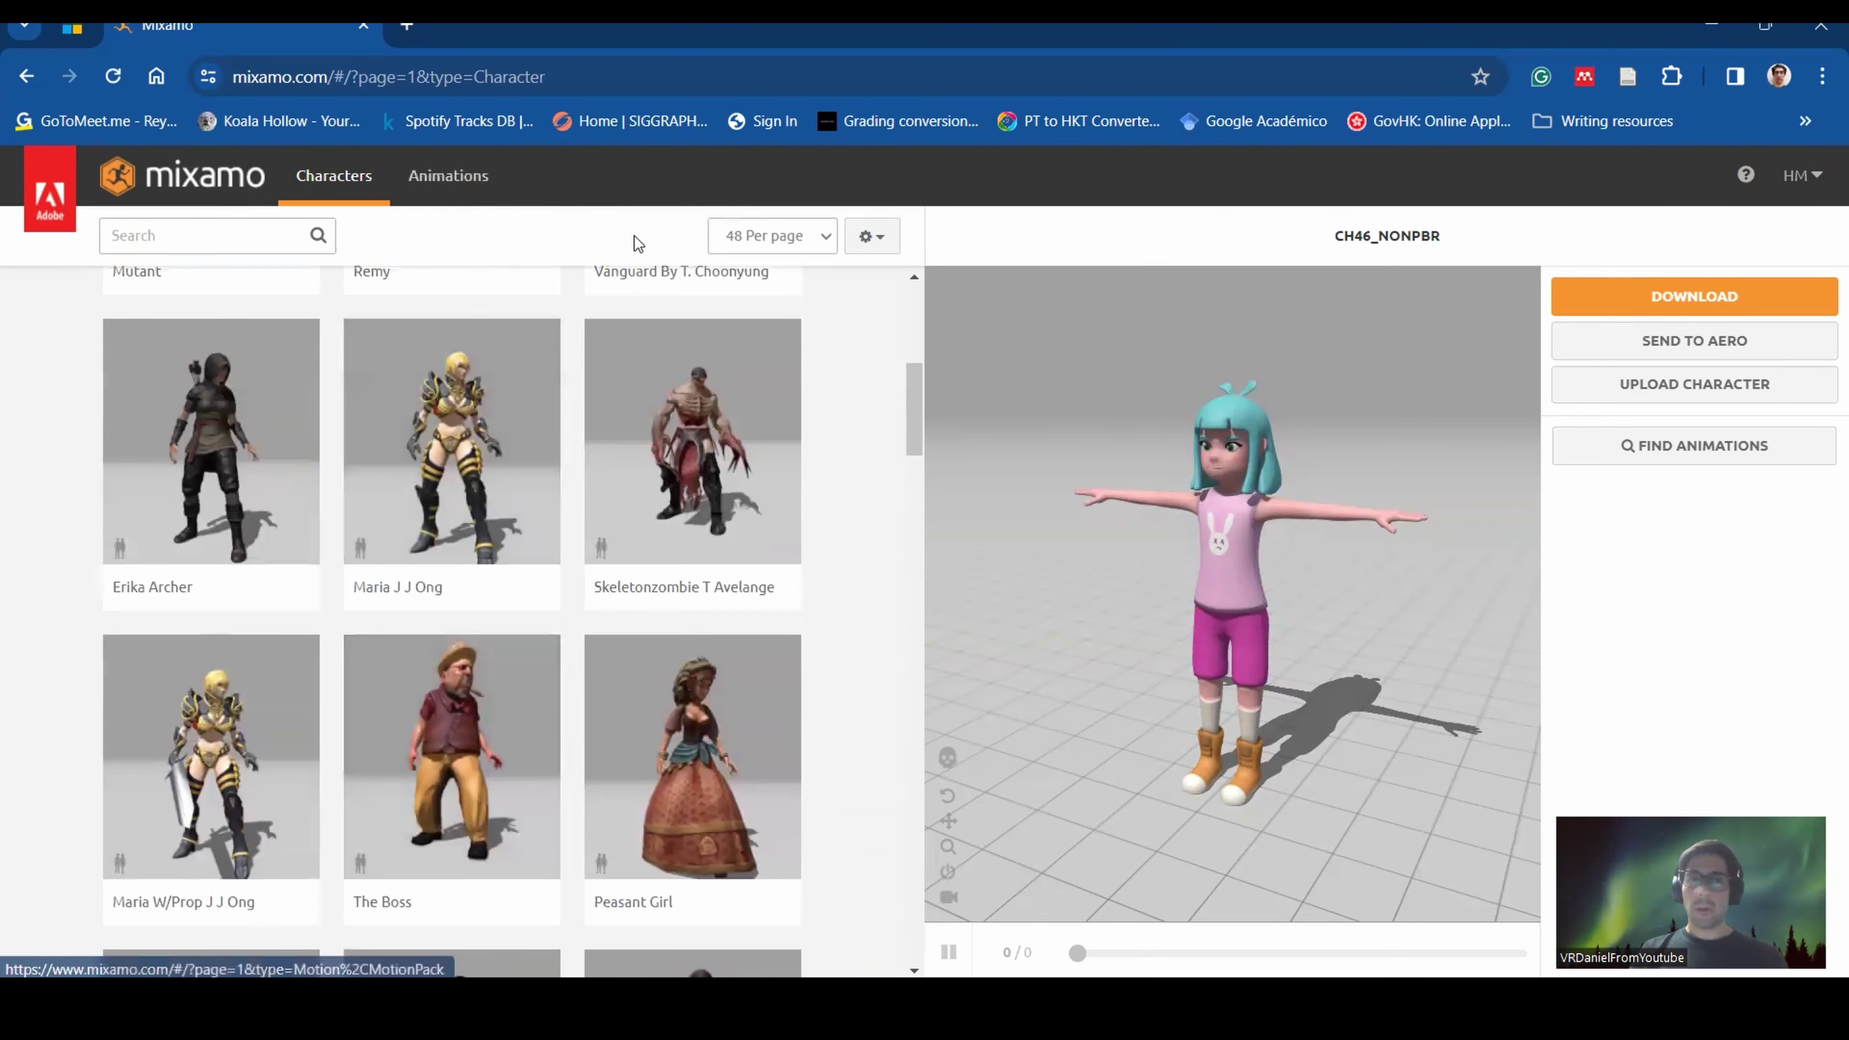
scroll(672, 468, up, 3)
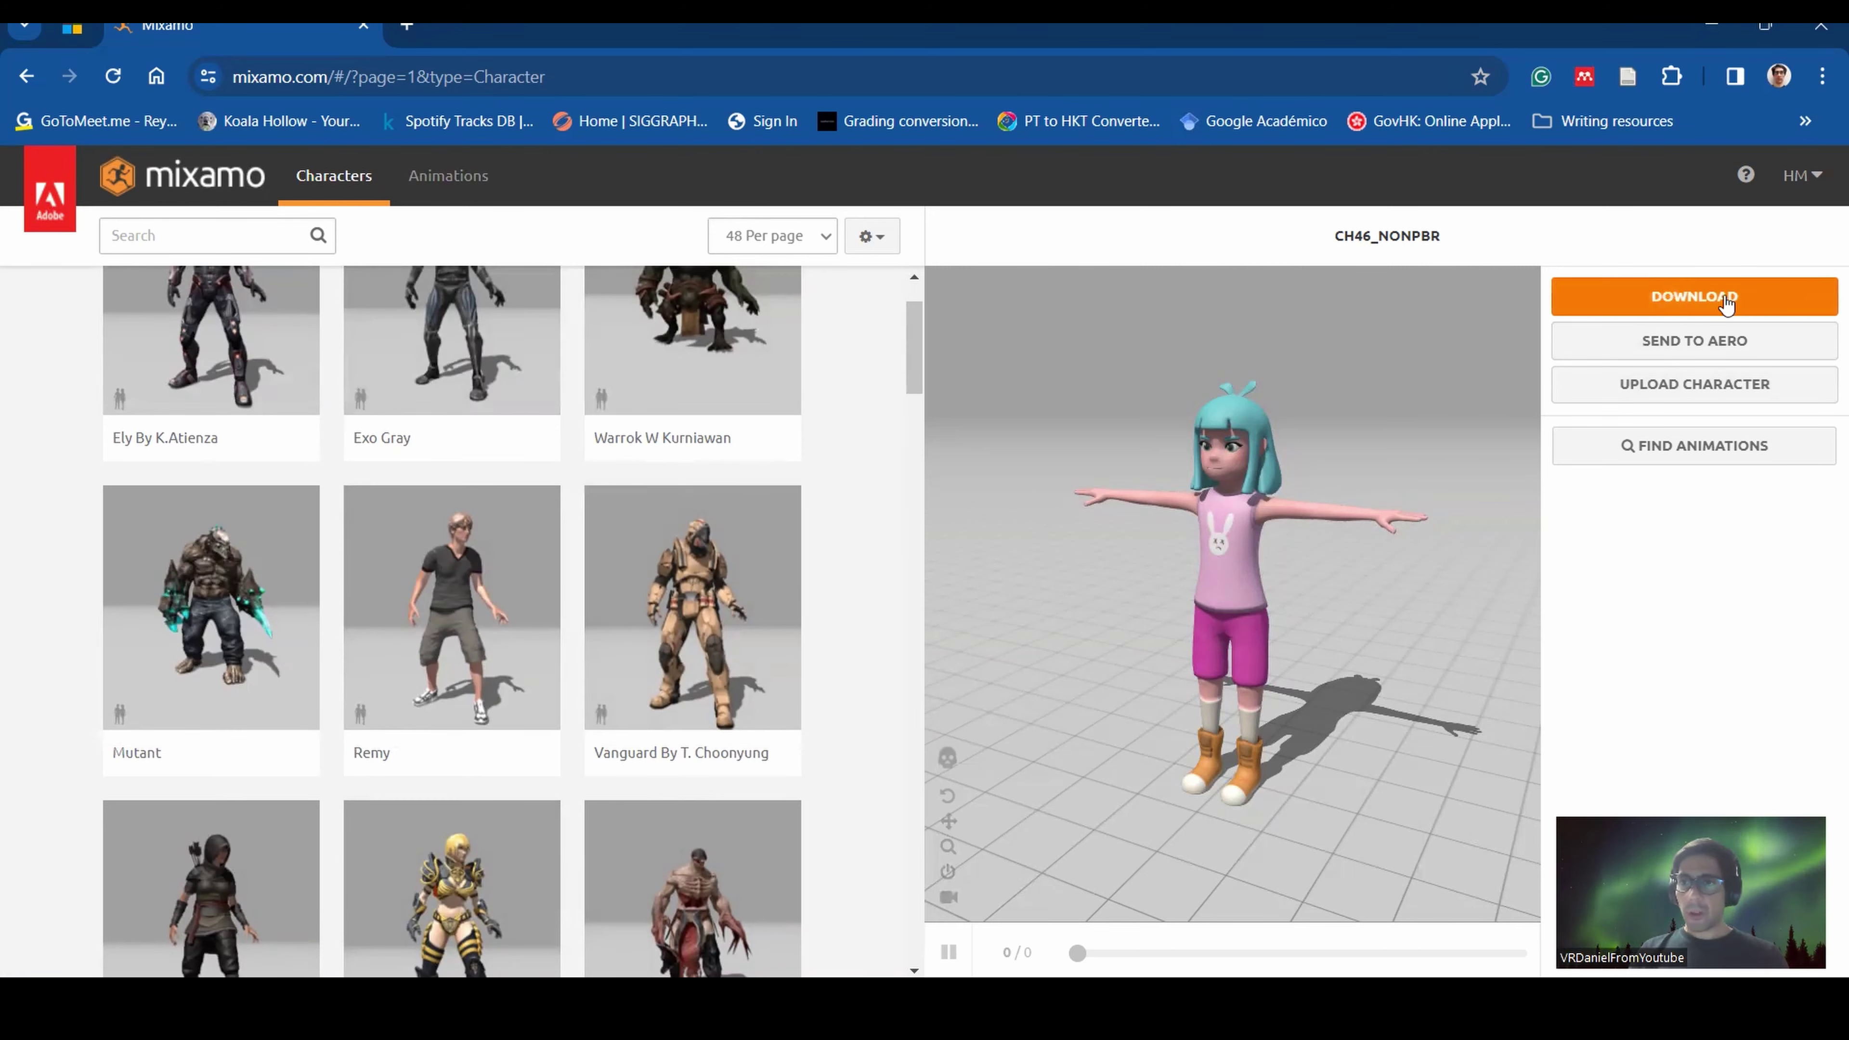
click(1695, 297)
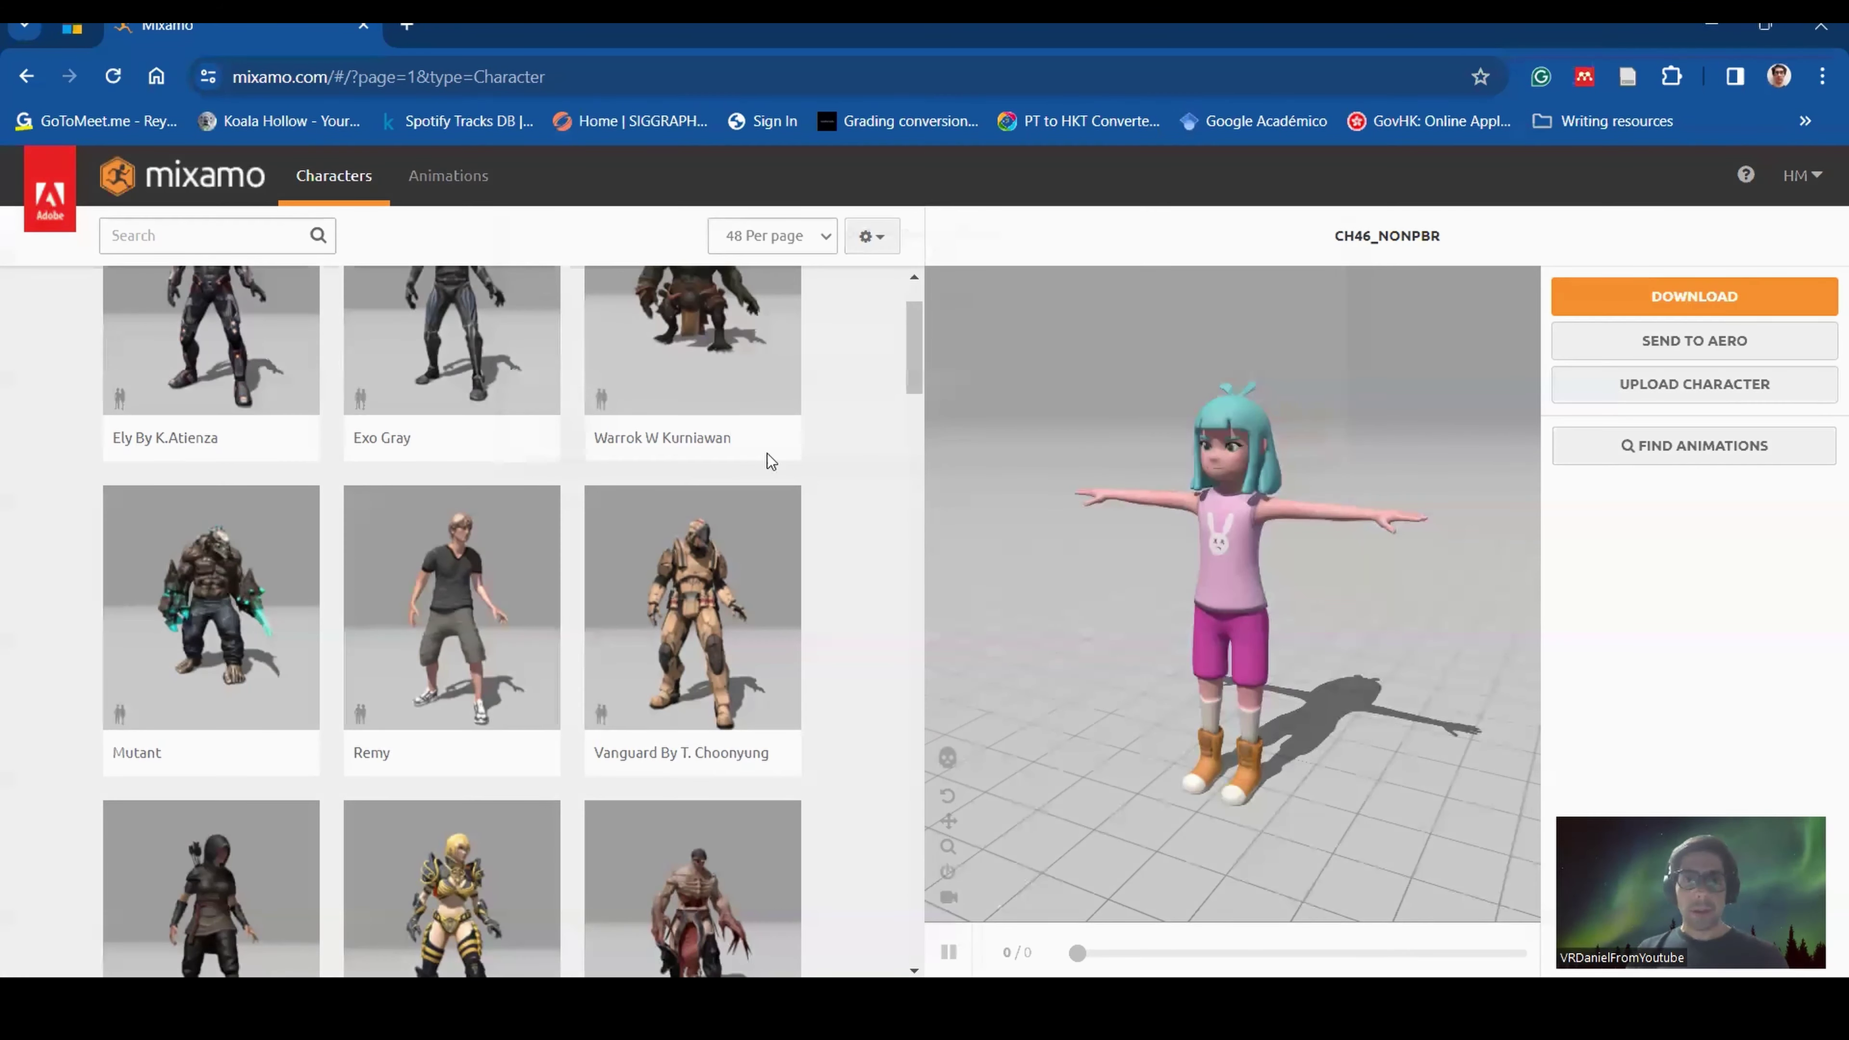
click(1012, 400)
click(1089, 357)
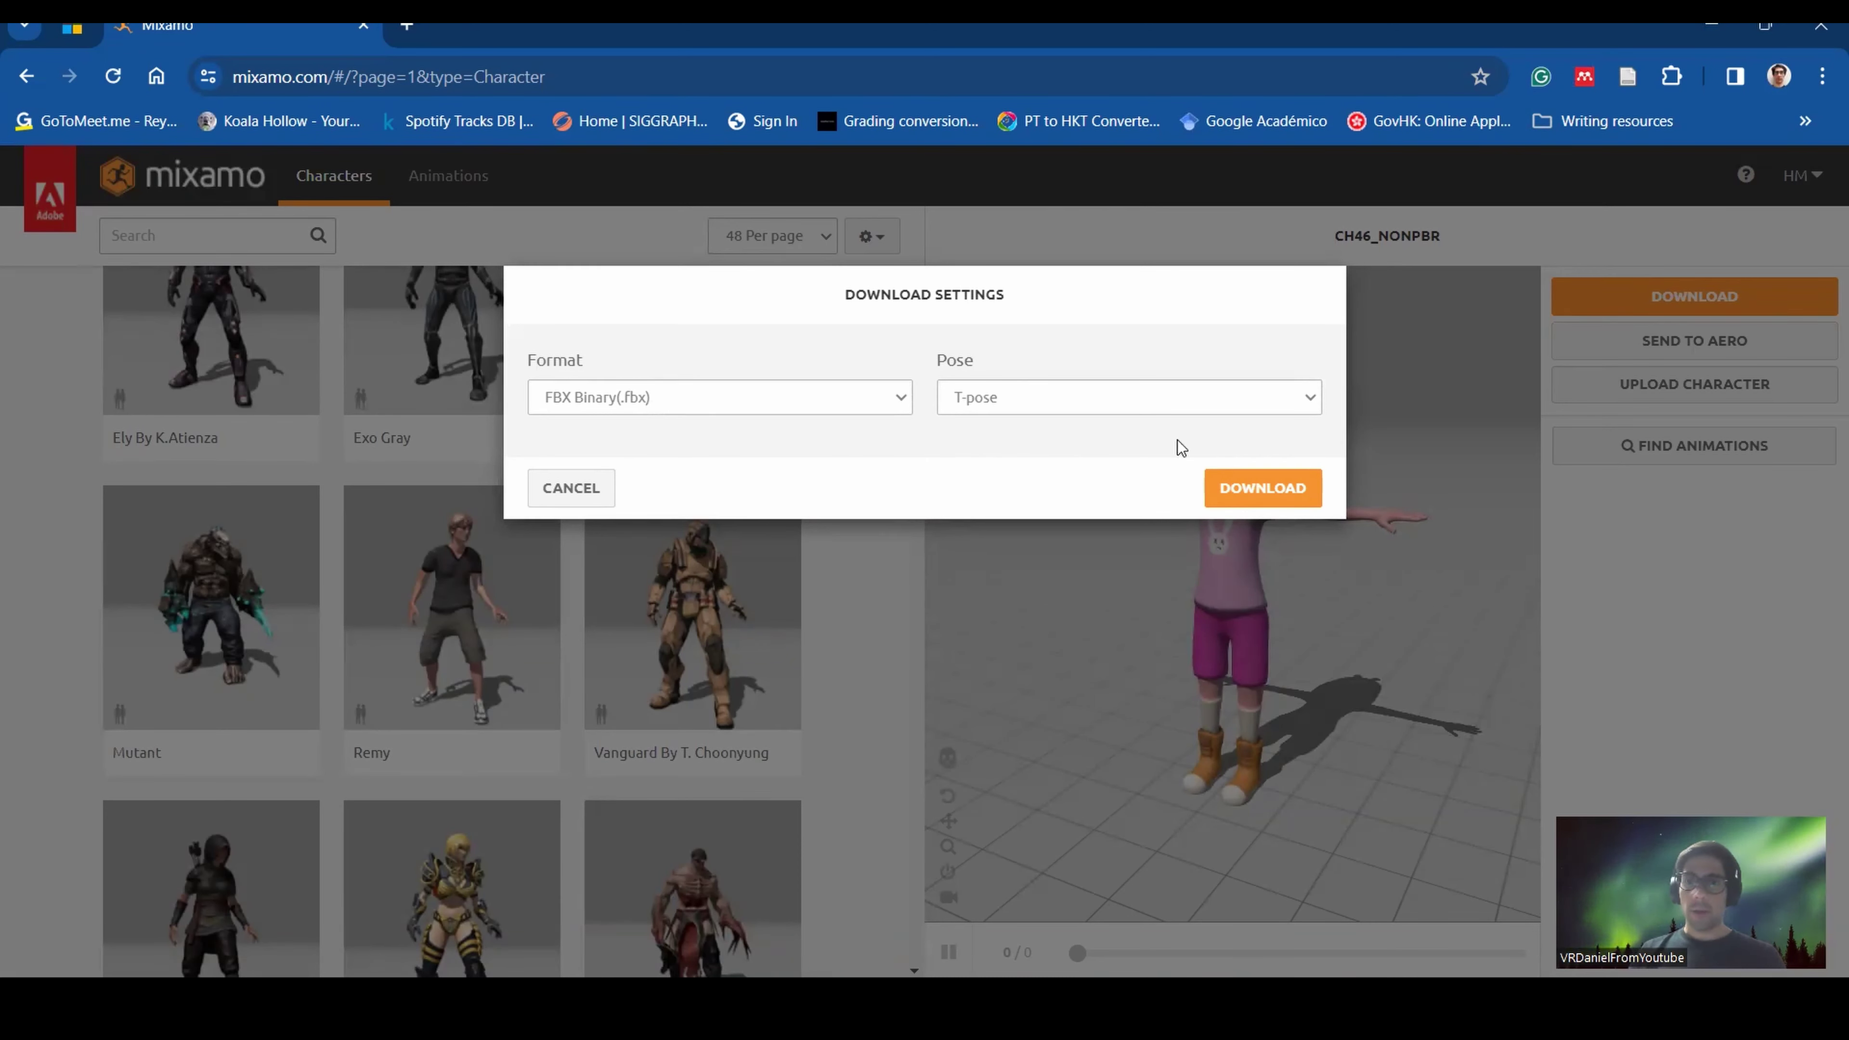
click(1247, 492)
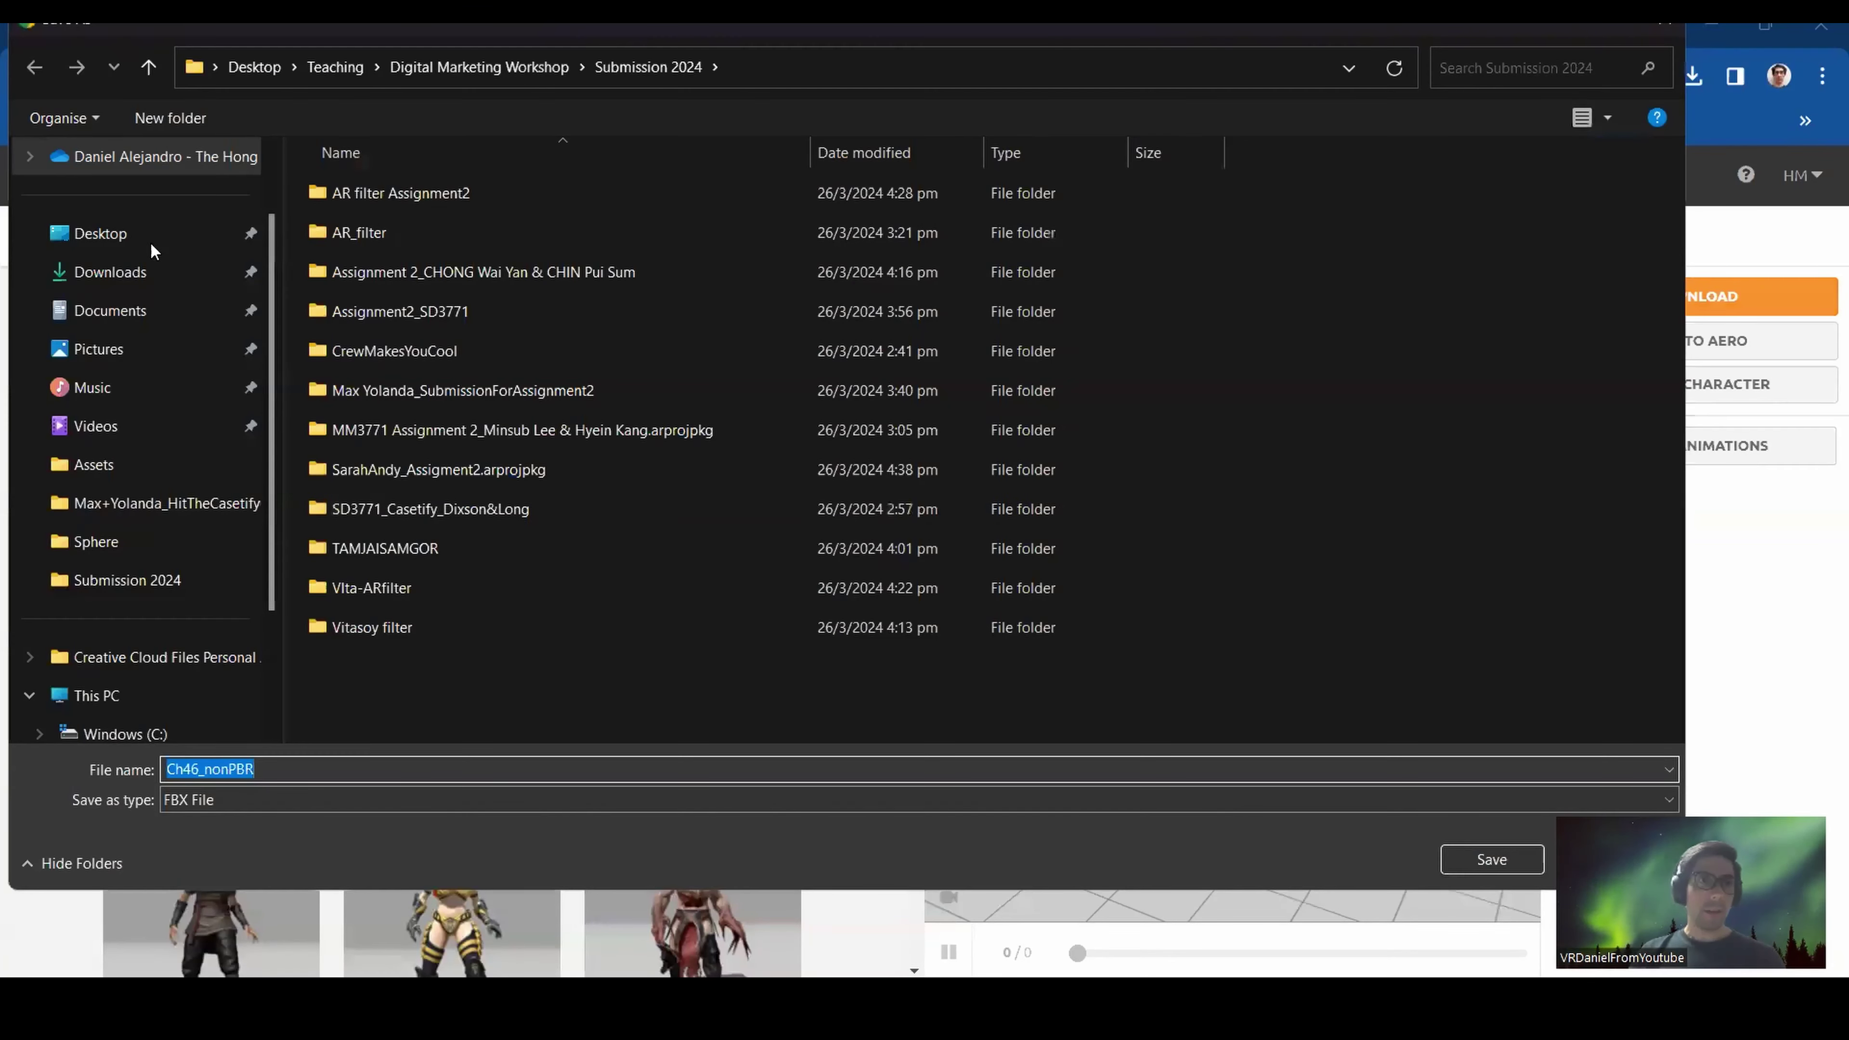
Save the FBX file as AMYfromMixamo in a new Desktop folder named From Mixamo.
click(138, 234)
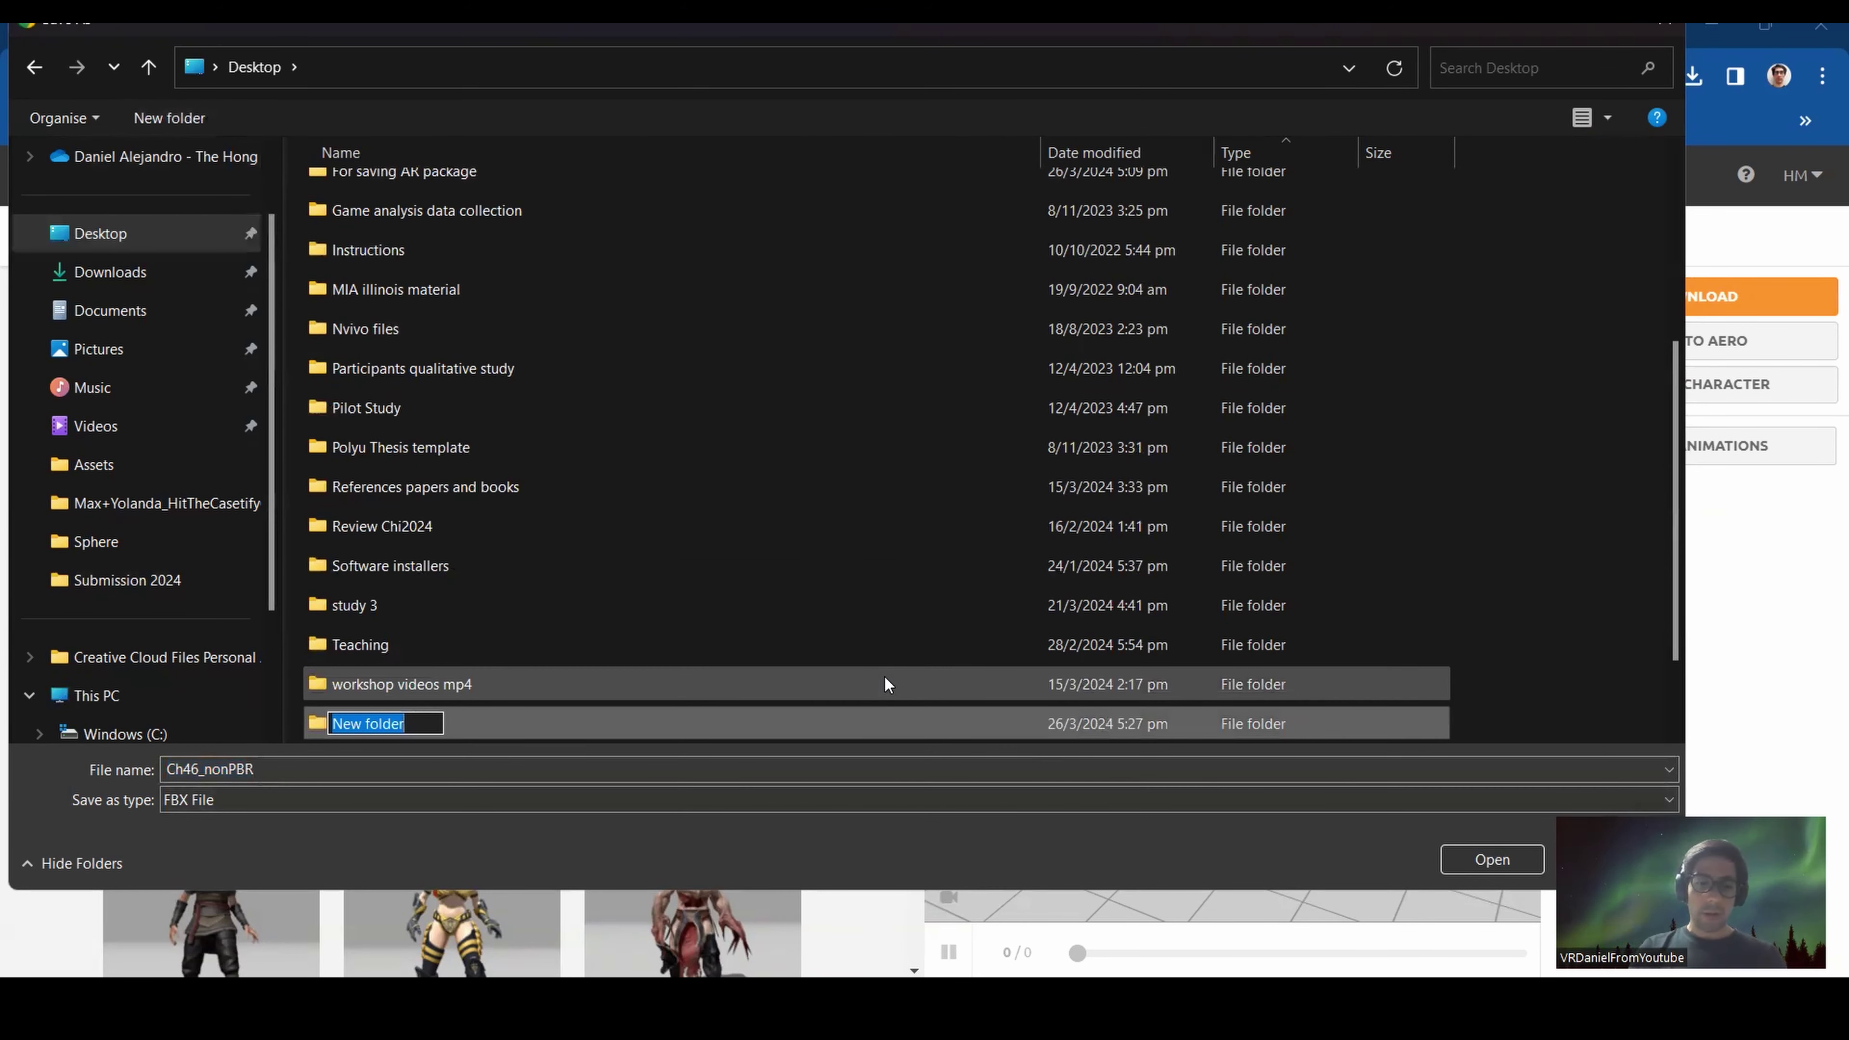
text(From Mixamo)
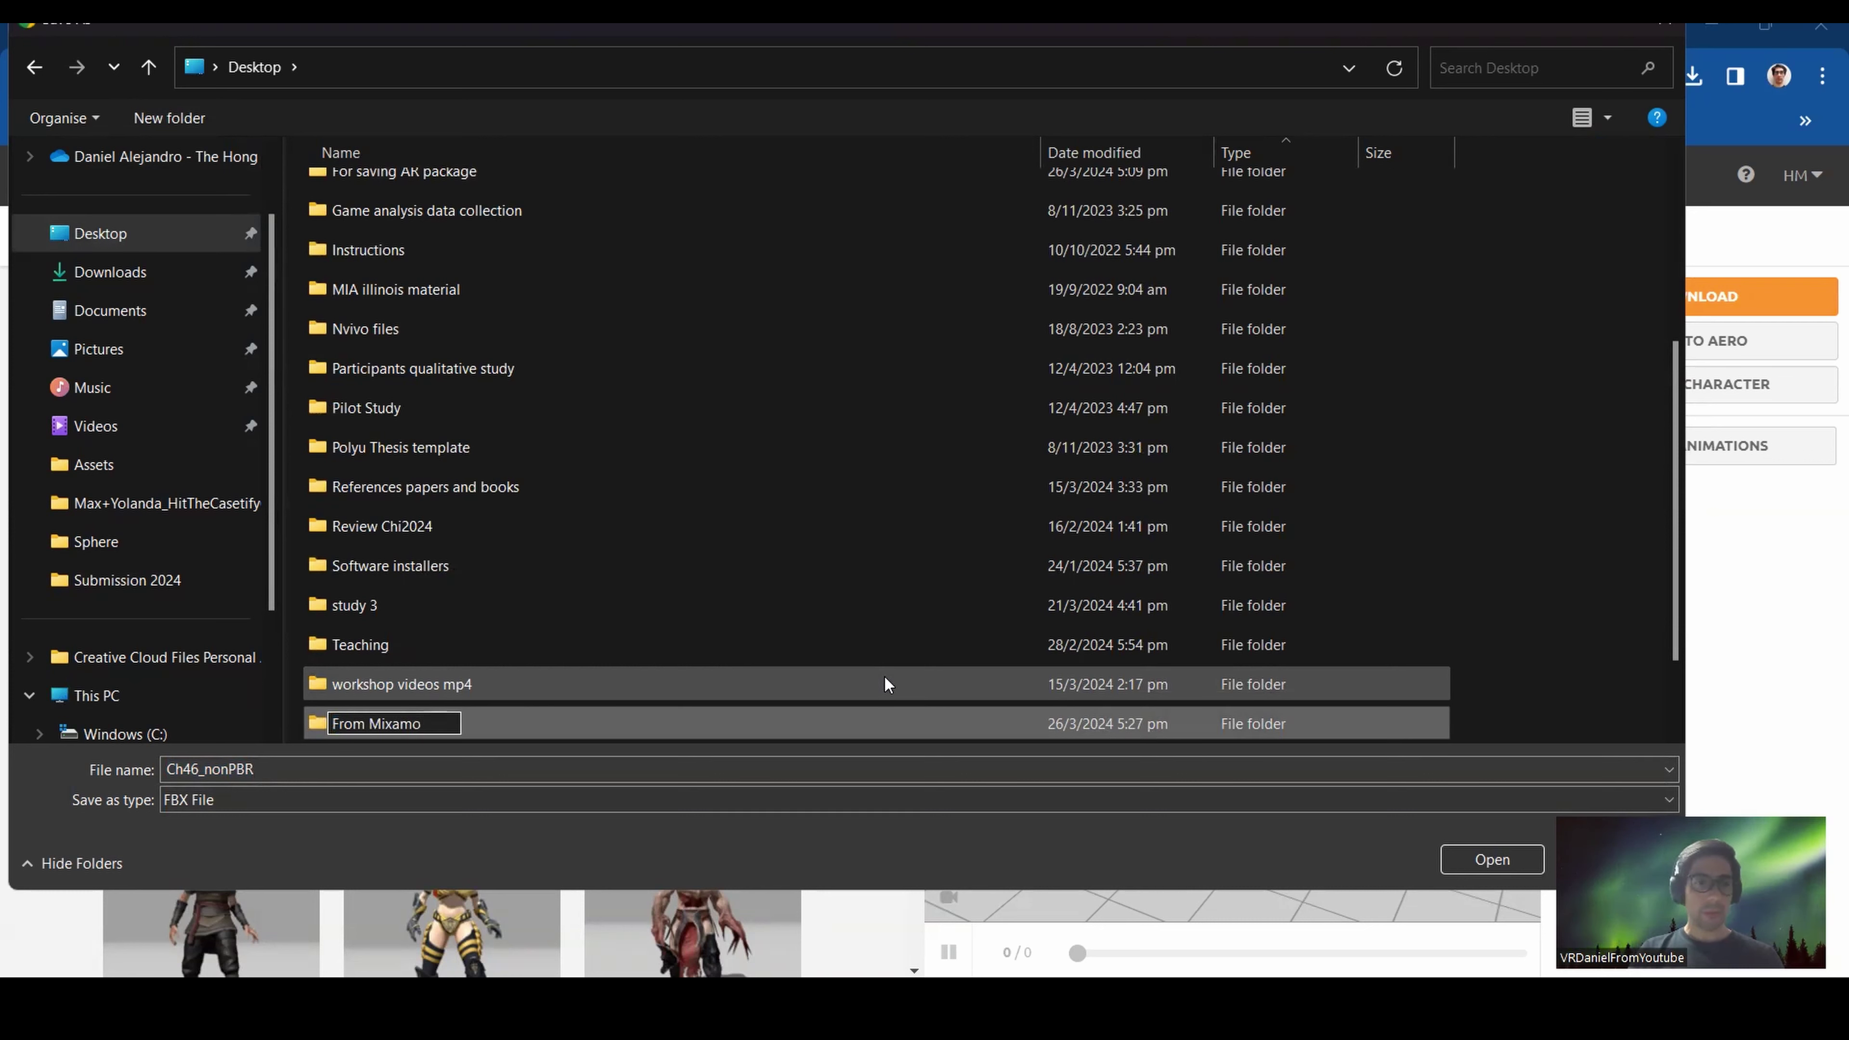
key(Return)
key(Return)
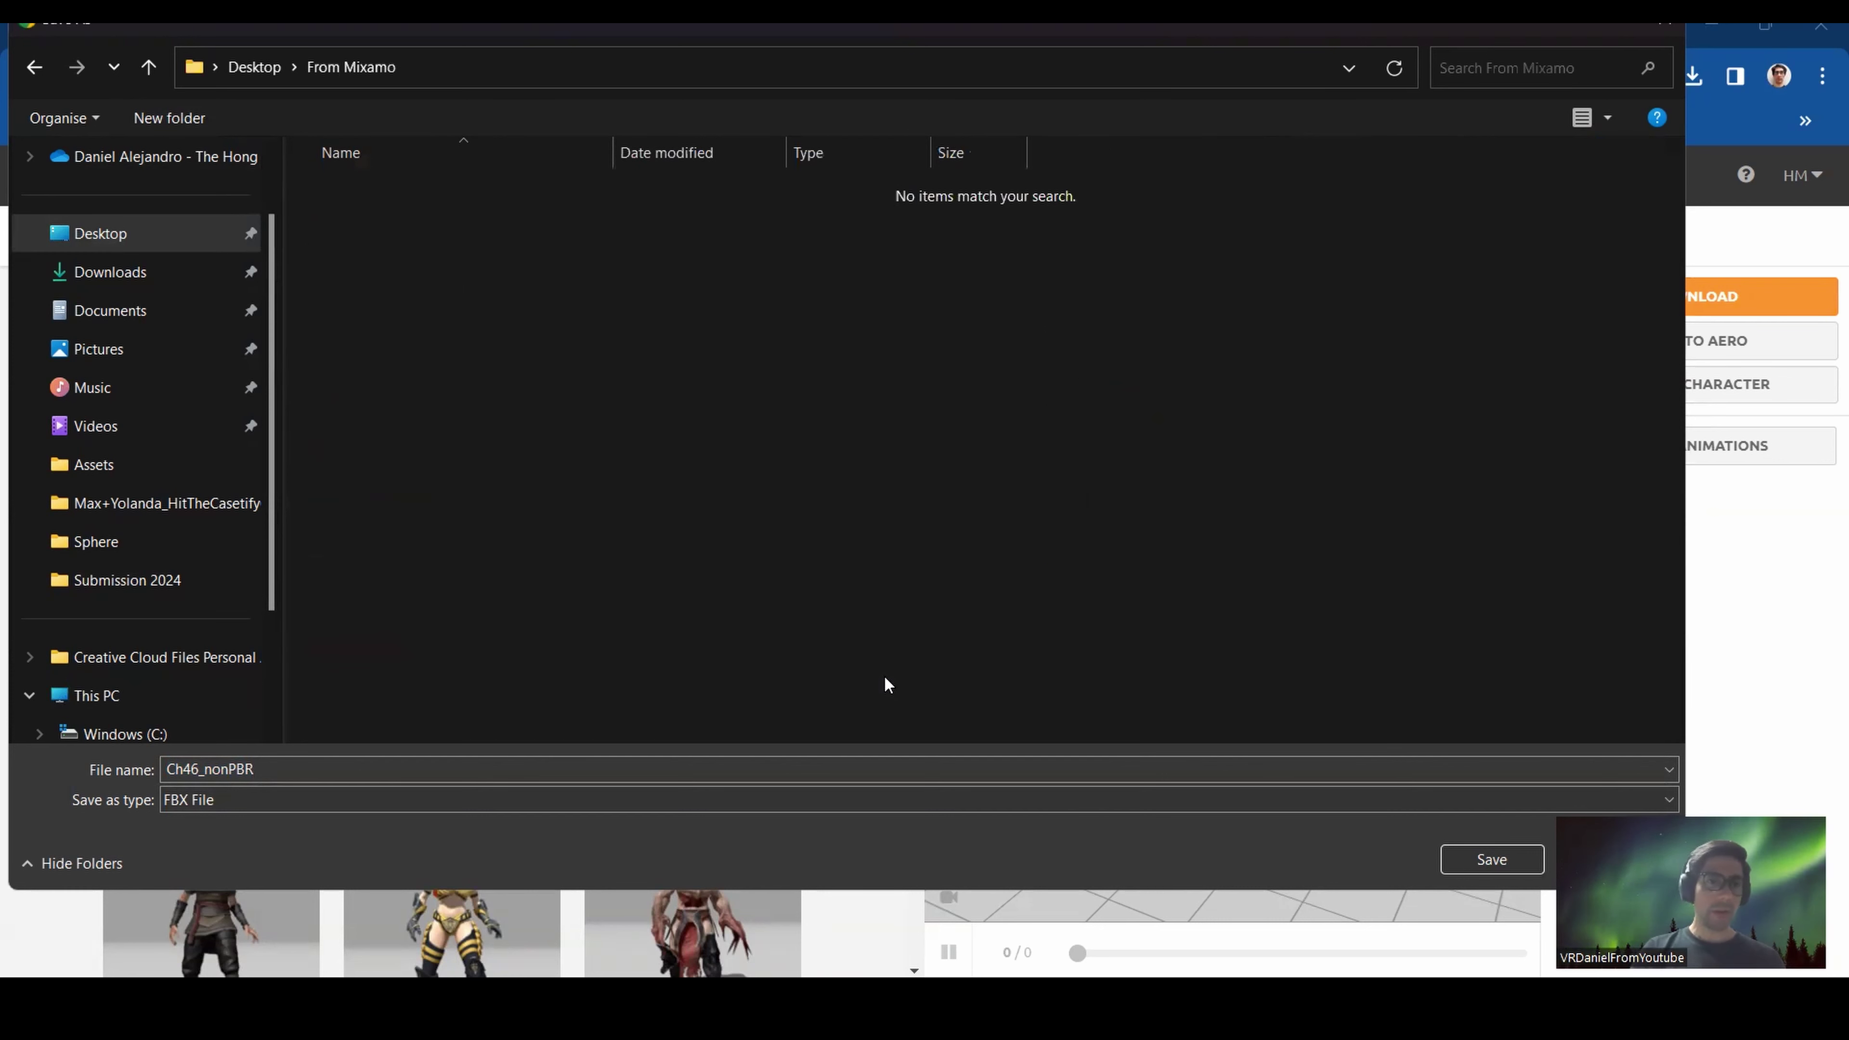
double_click(300, 771)
text(AMYfrom)
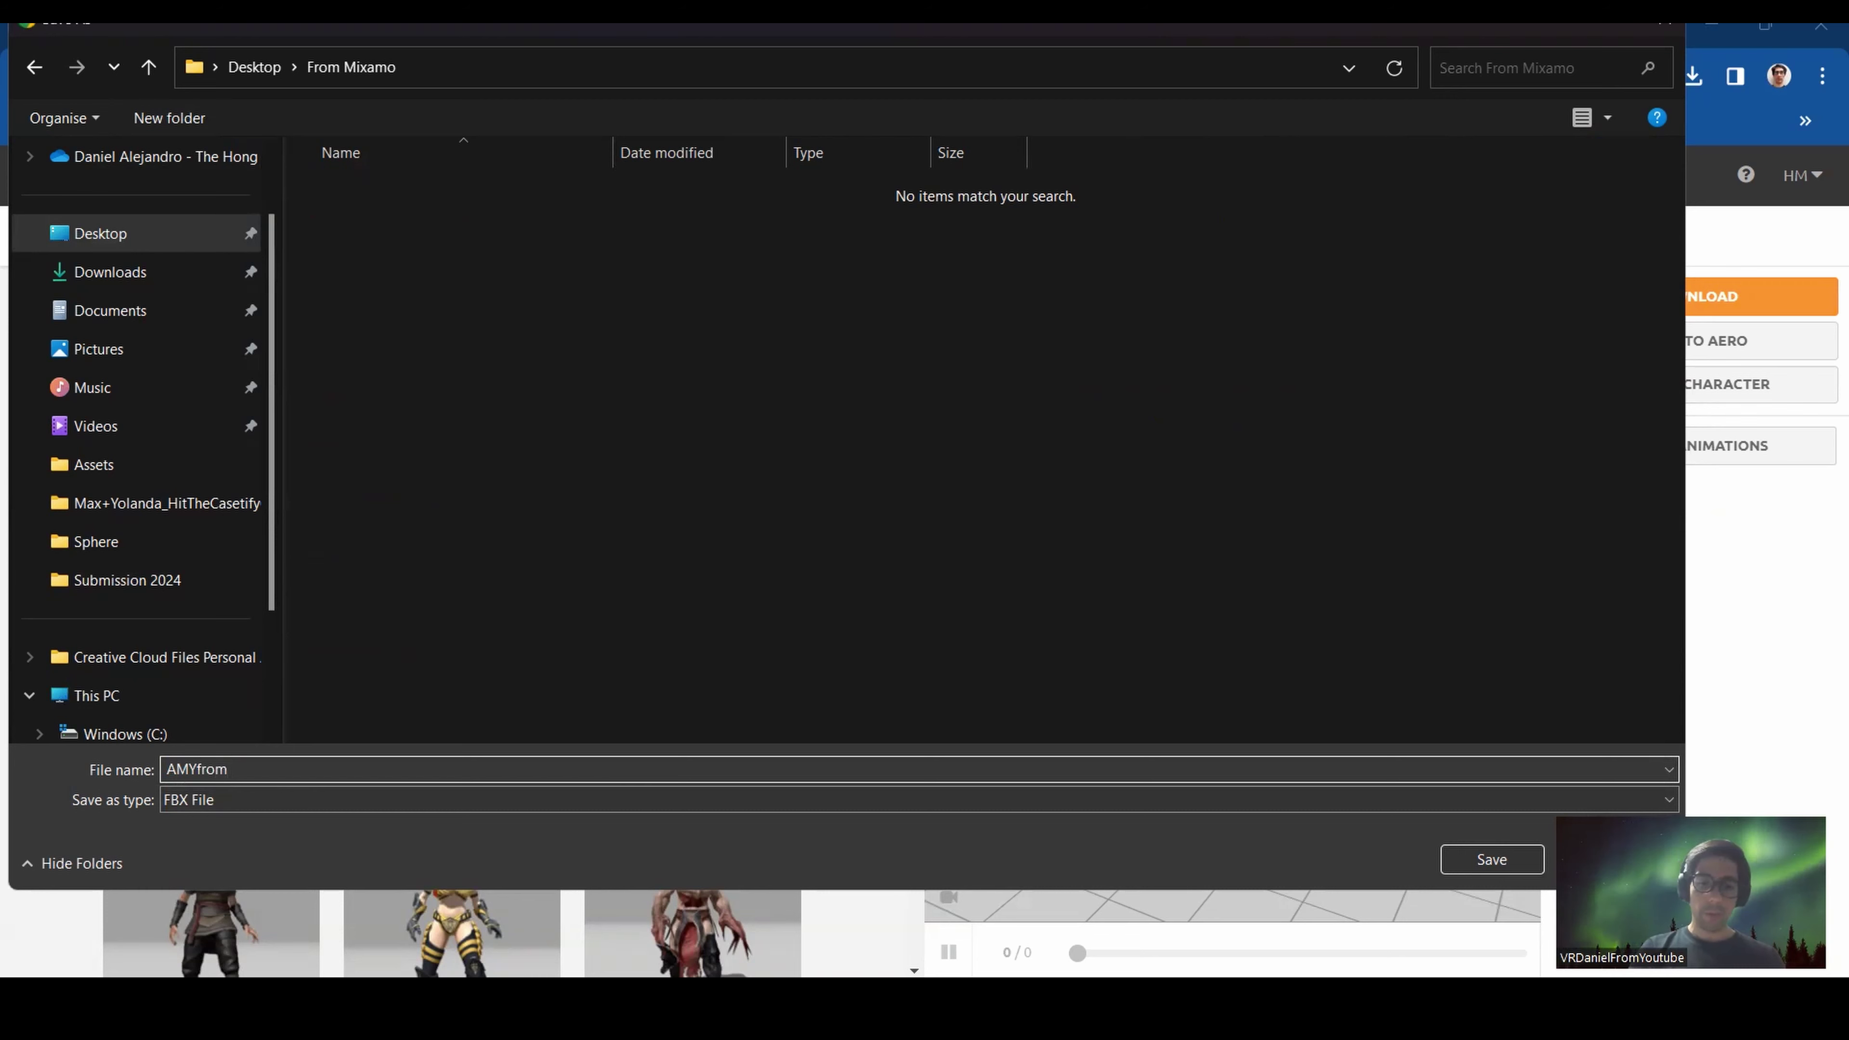
text(Mixamo)
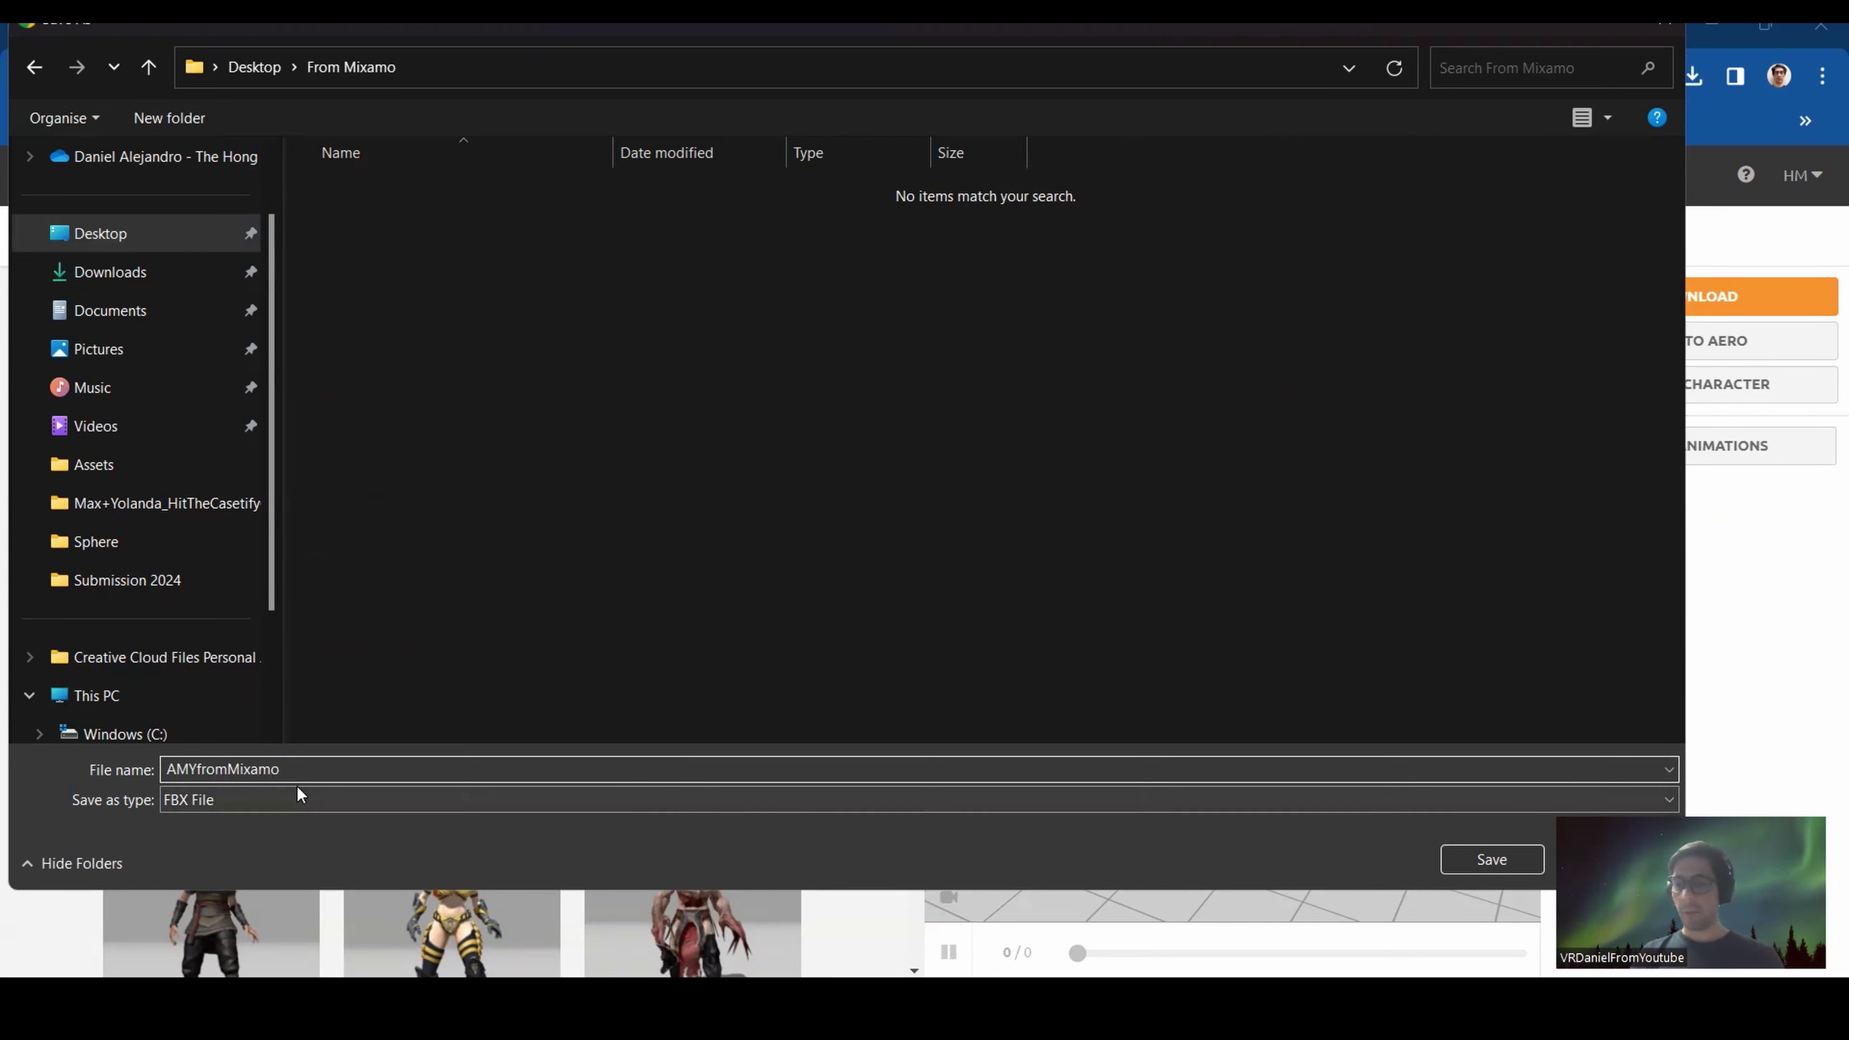
key(Return)
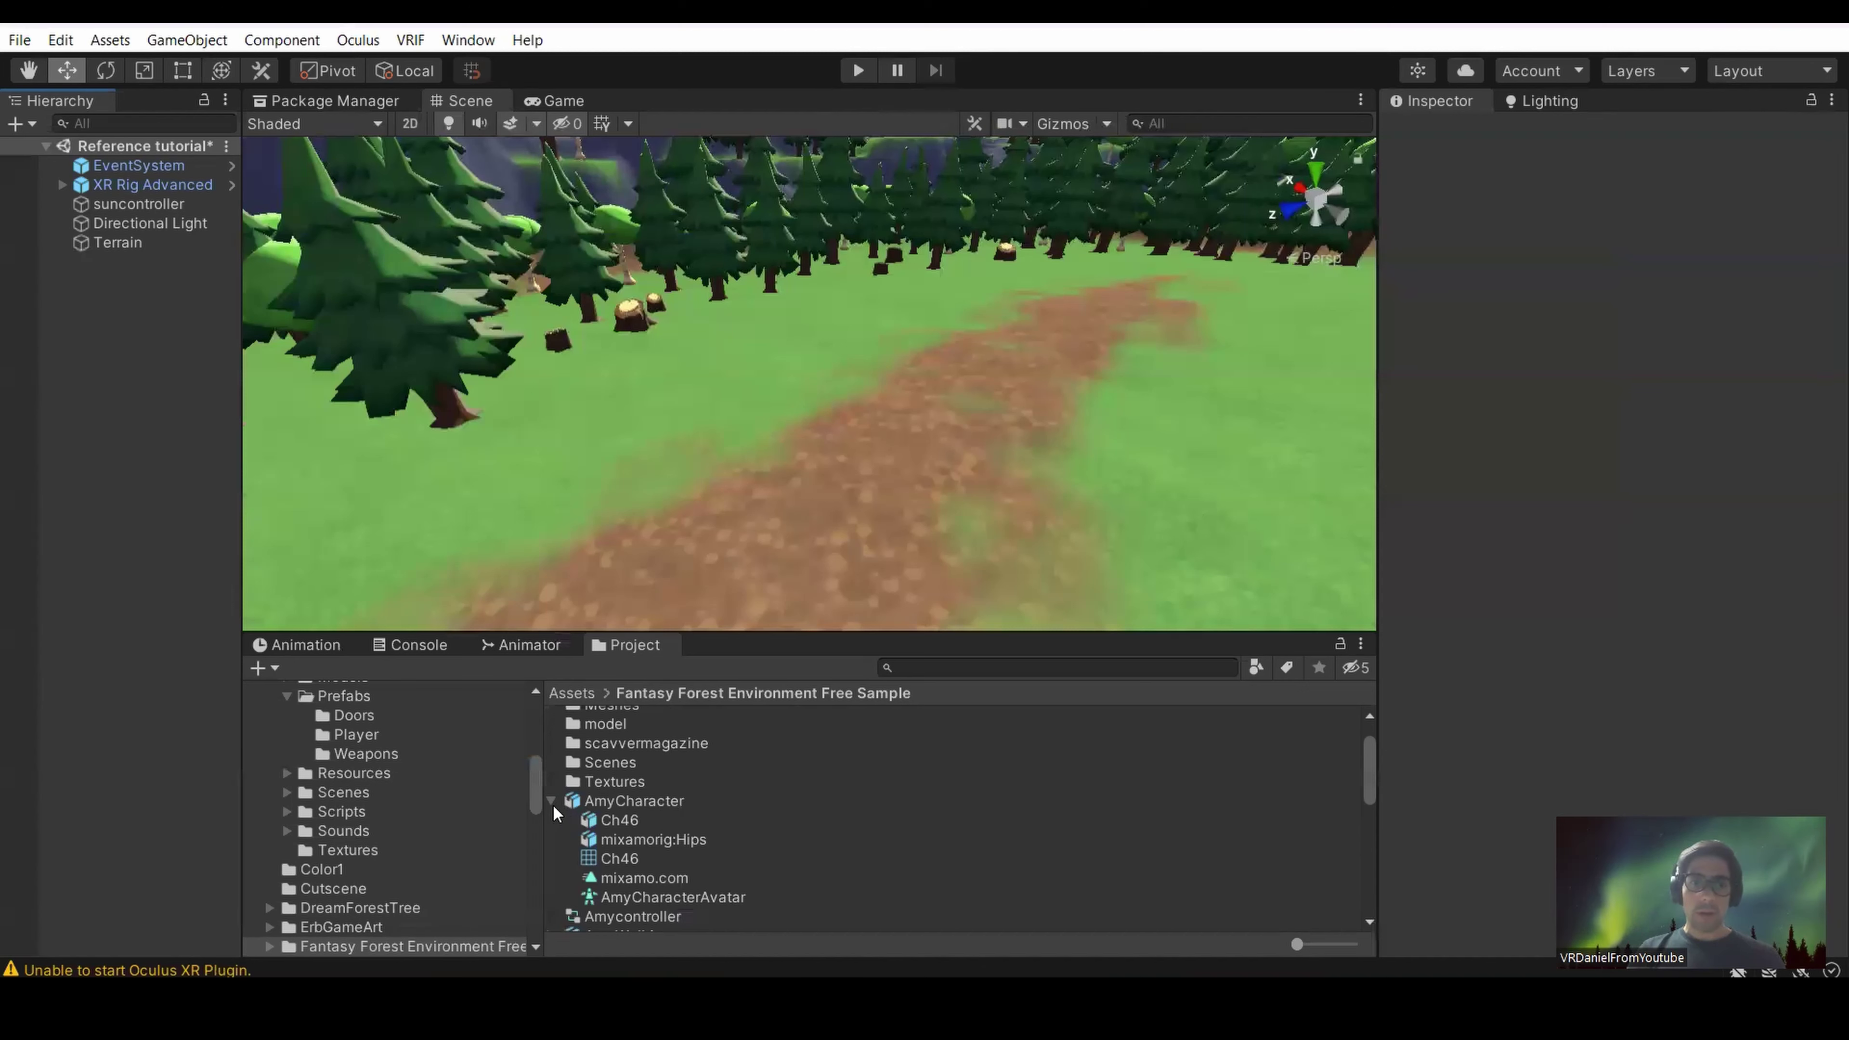
Create a folder named AmyFromMixamo inside the Unity project's Meshes folder and open it.
scroll(826, 781, down, 2)
scroll(834, 775, up, 3)
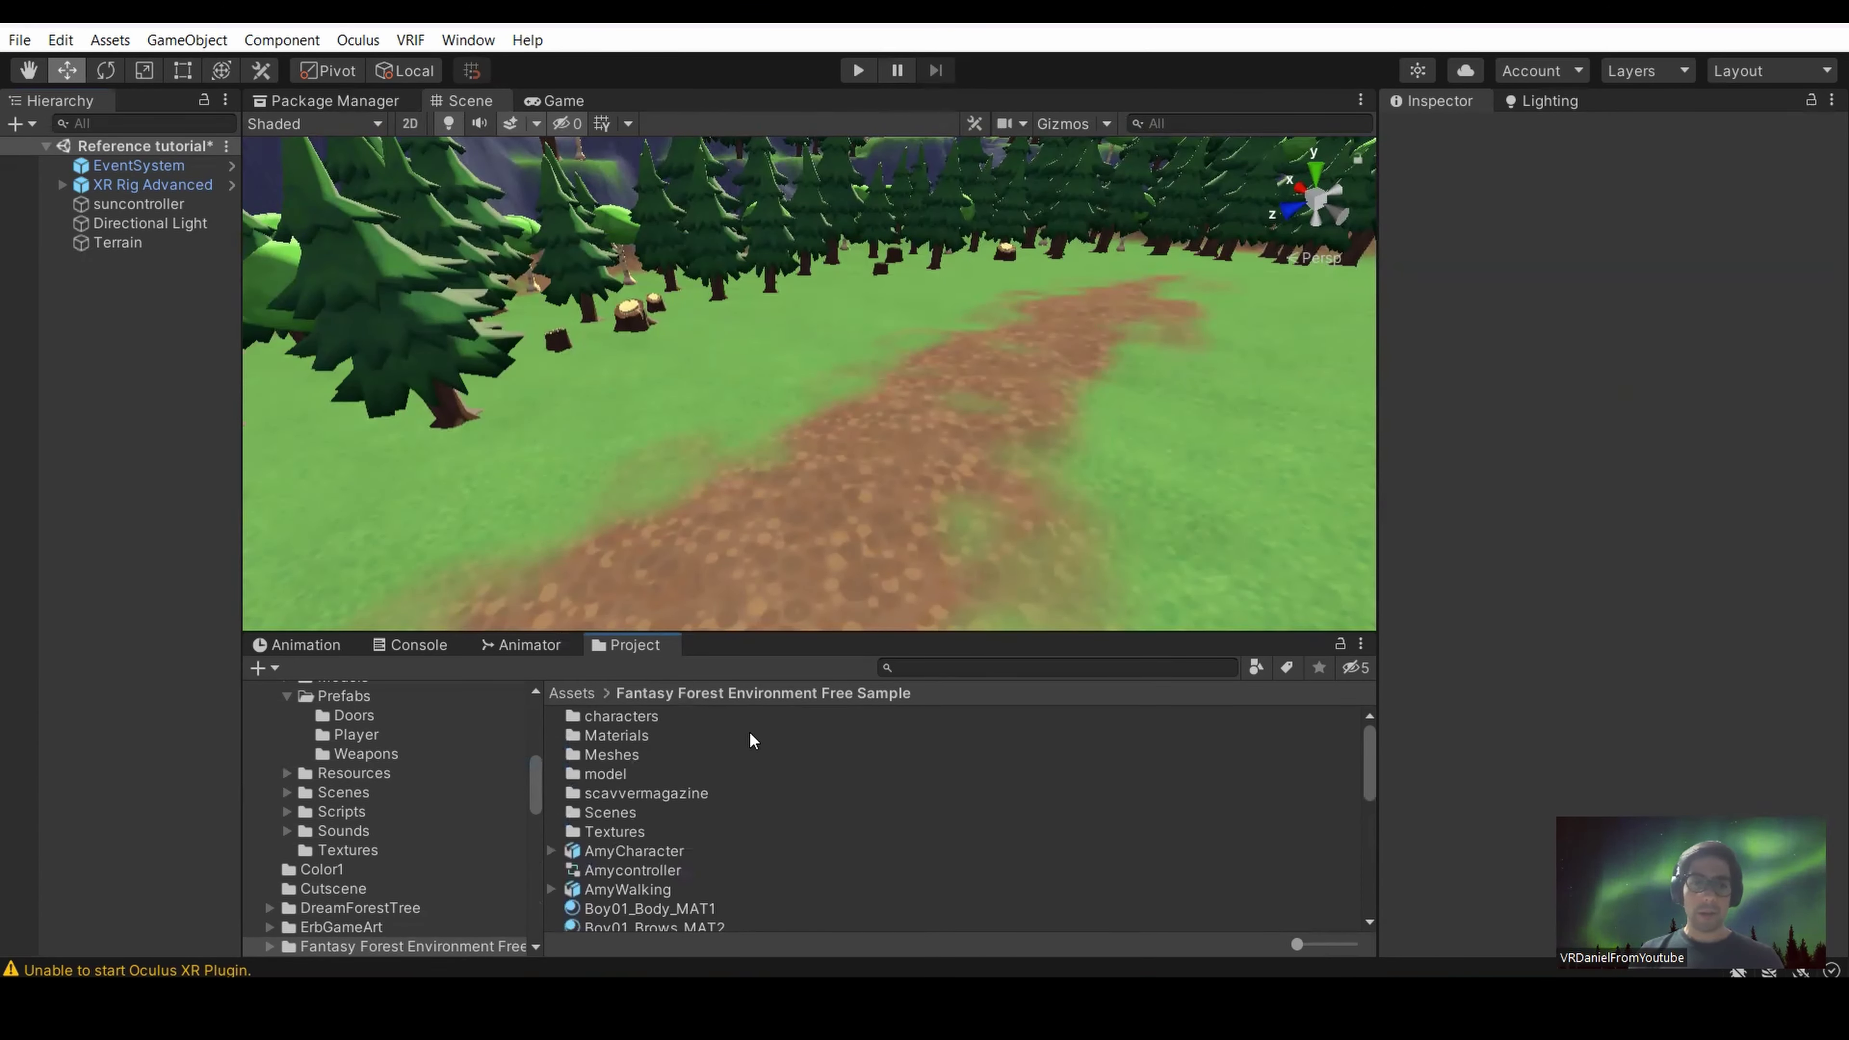
right_click(884, 753)
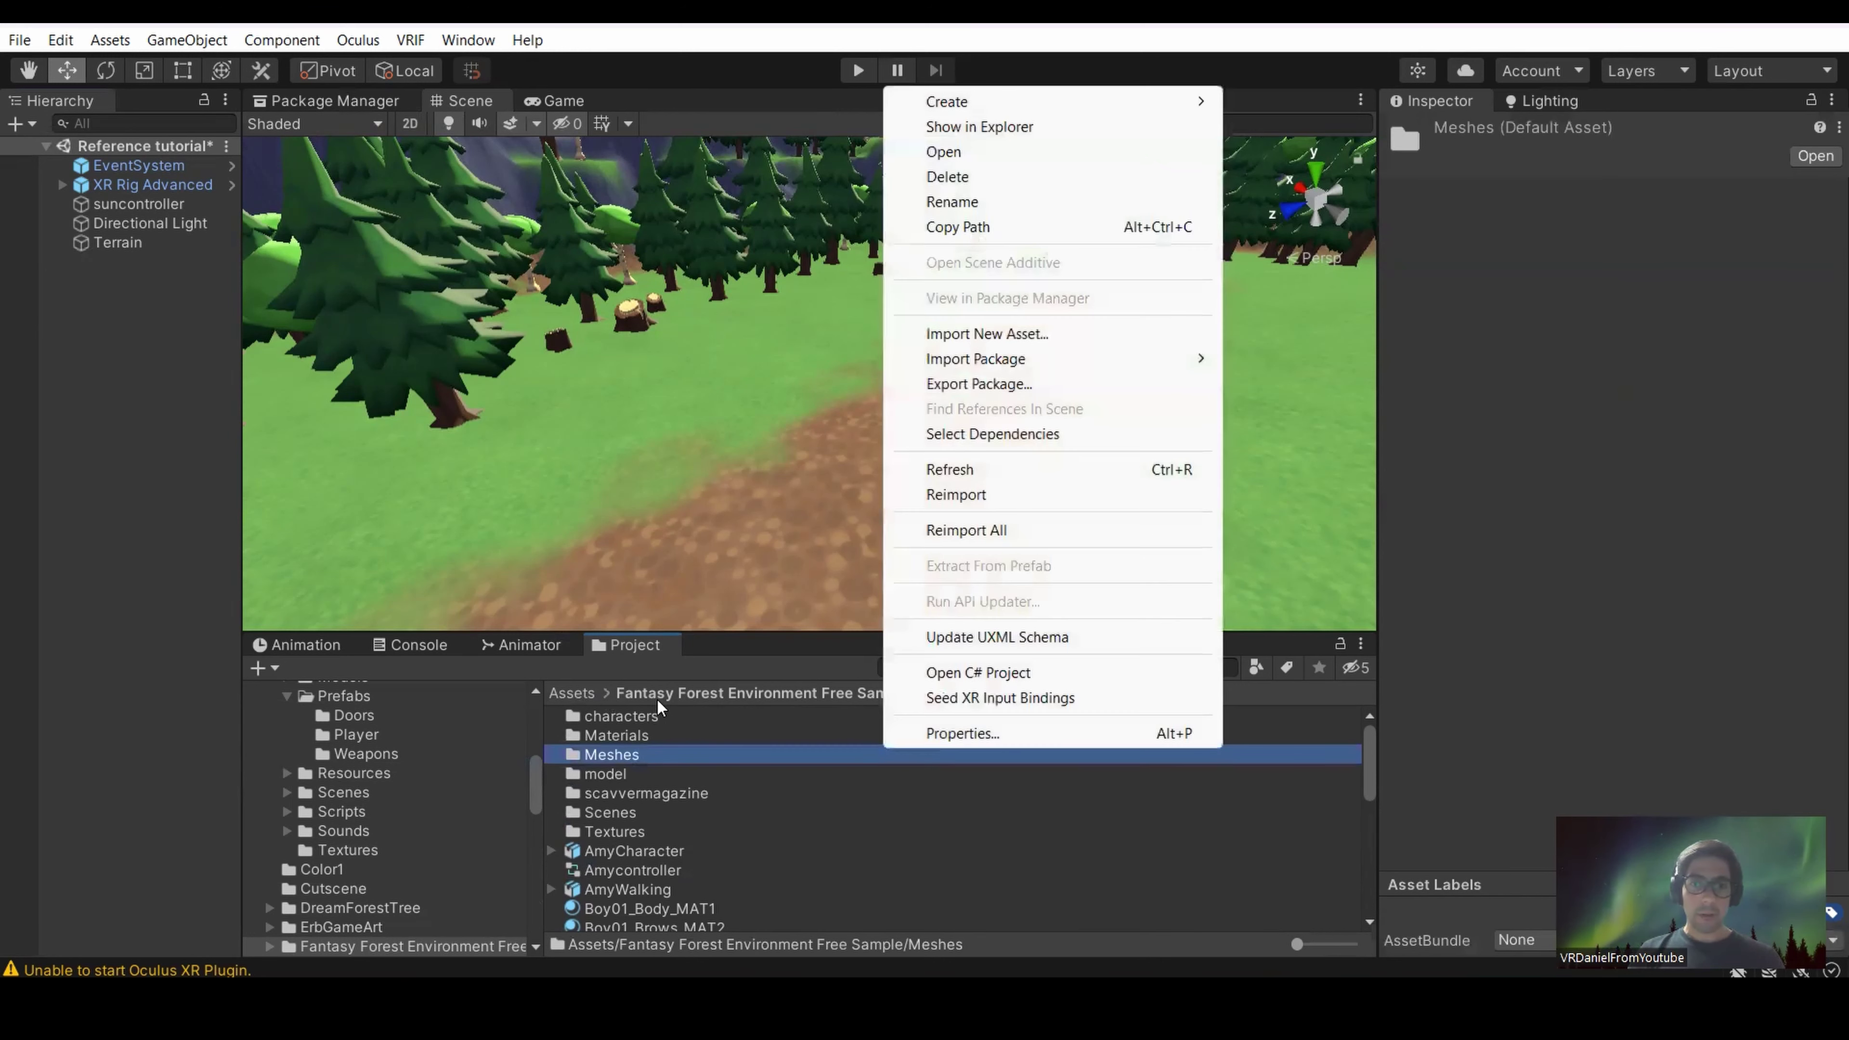
mouse_move(1101, 104)
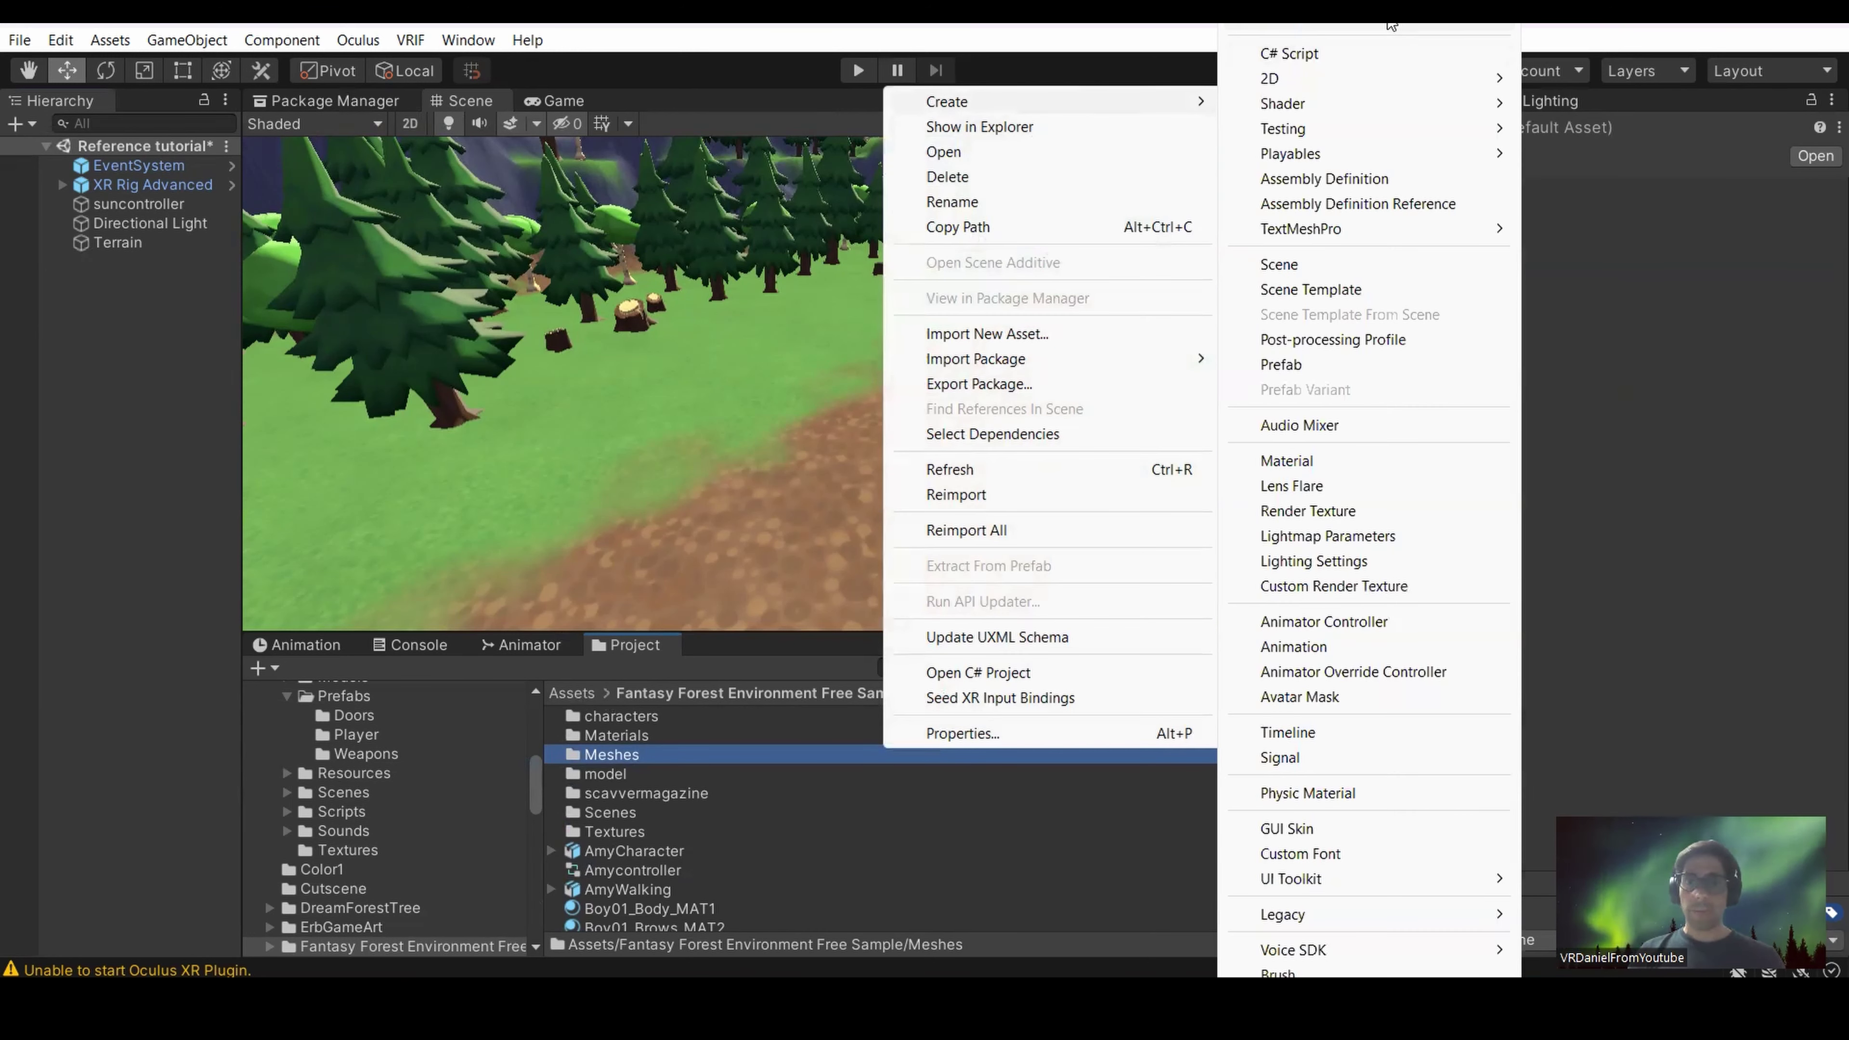
click(1391, 24)
text(AmyFromMixamo)
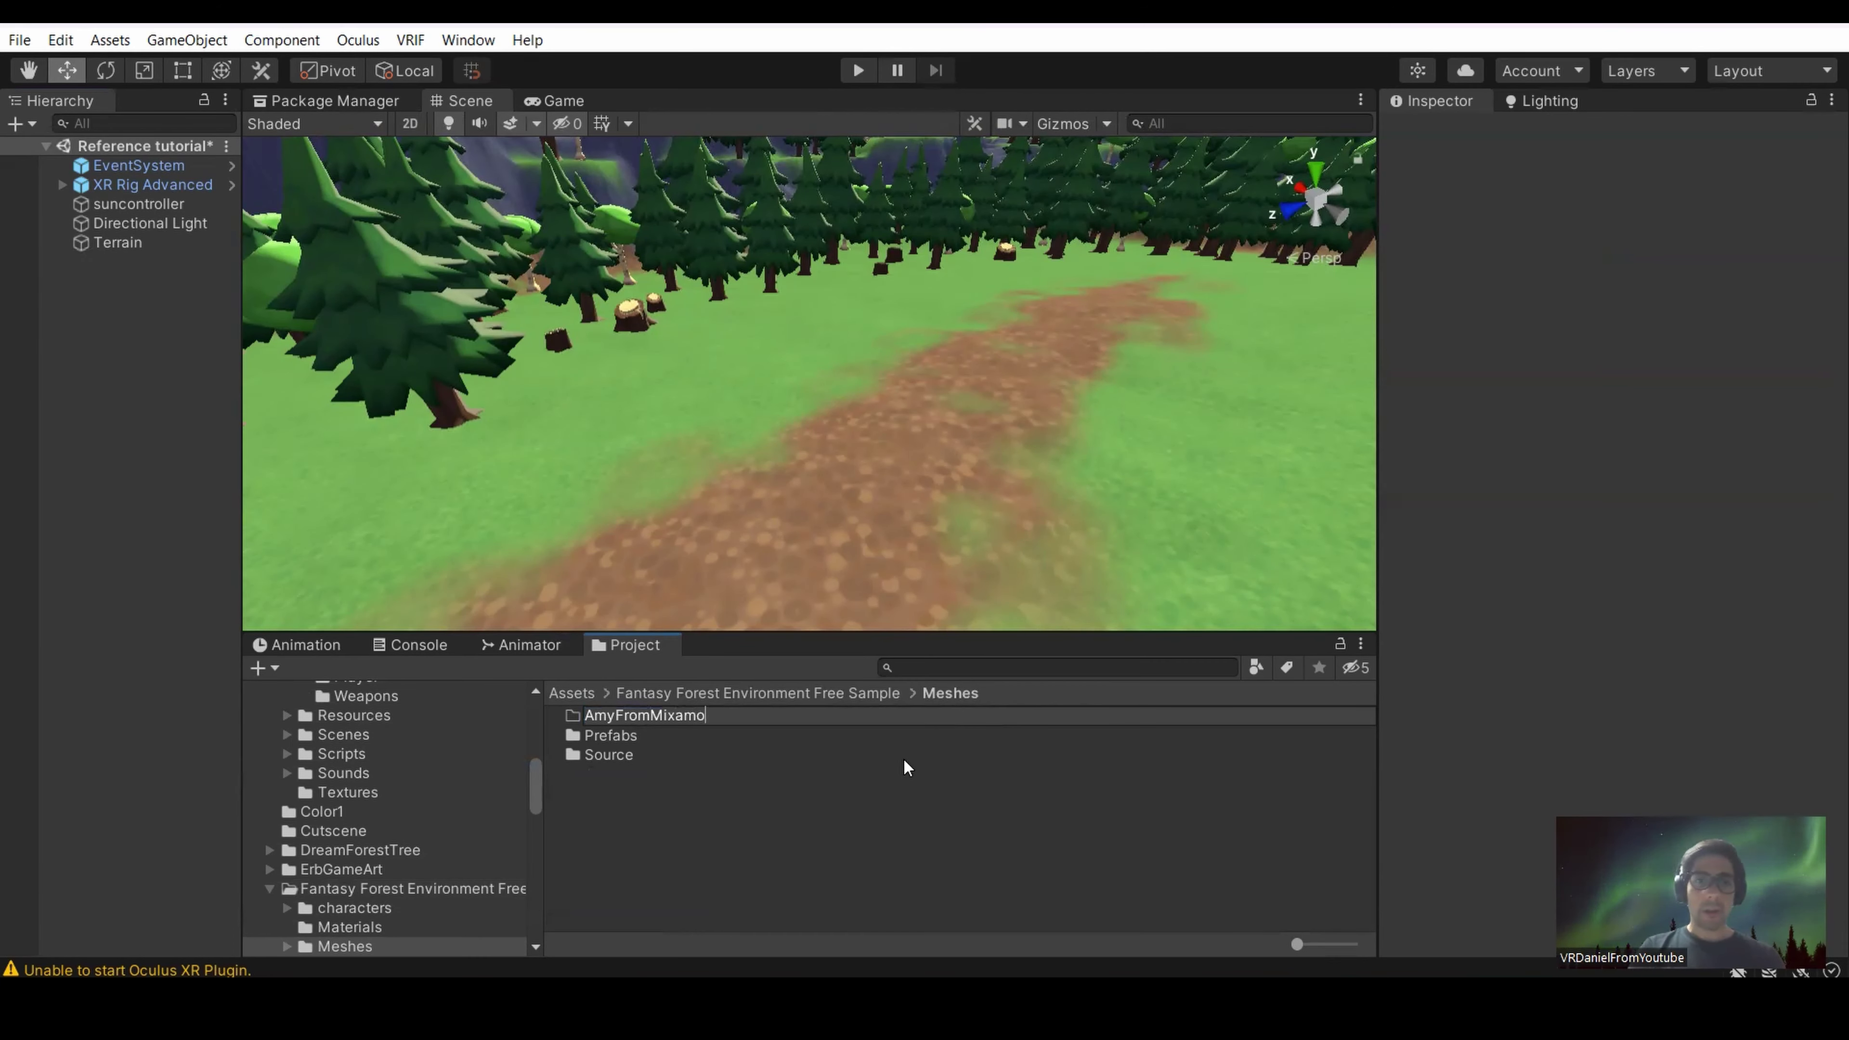
key(Return)
key(Return)
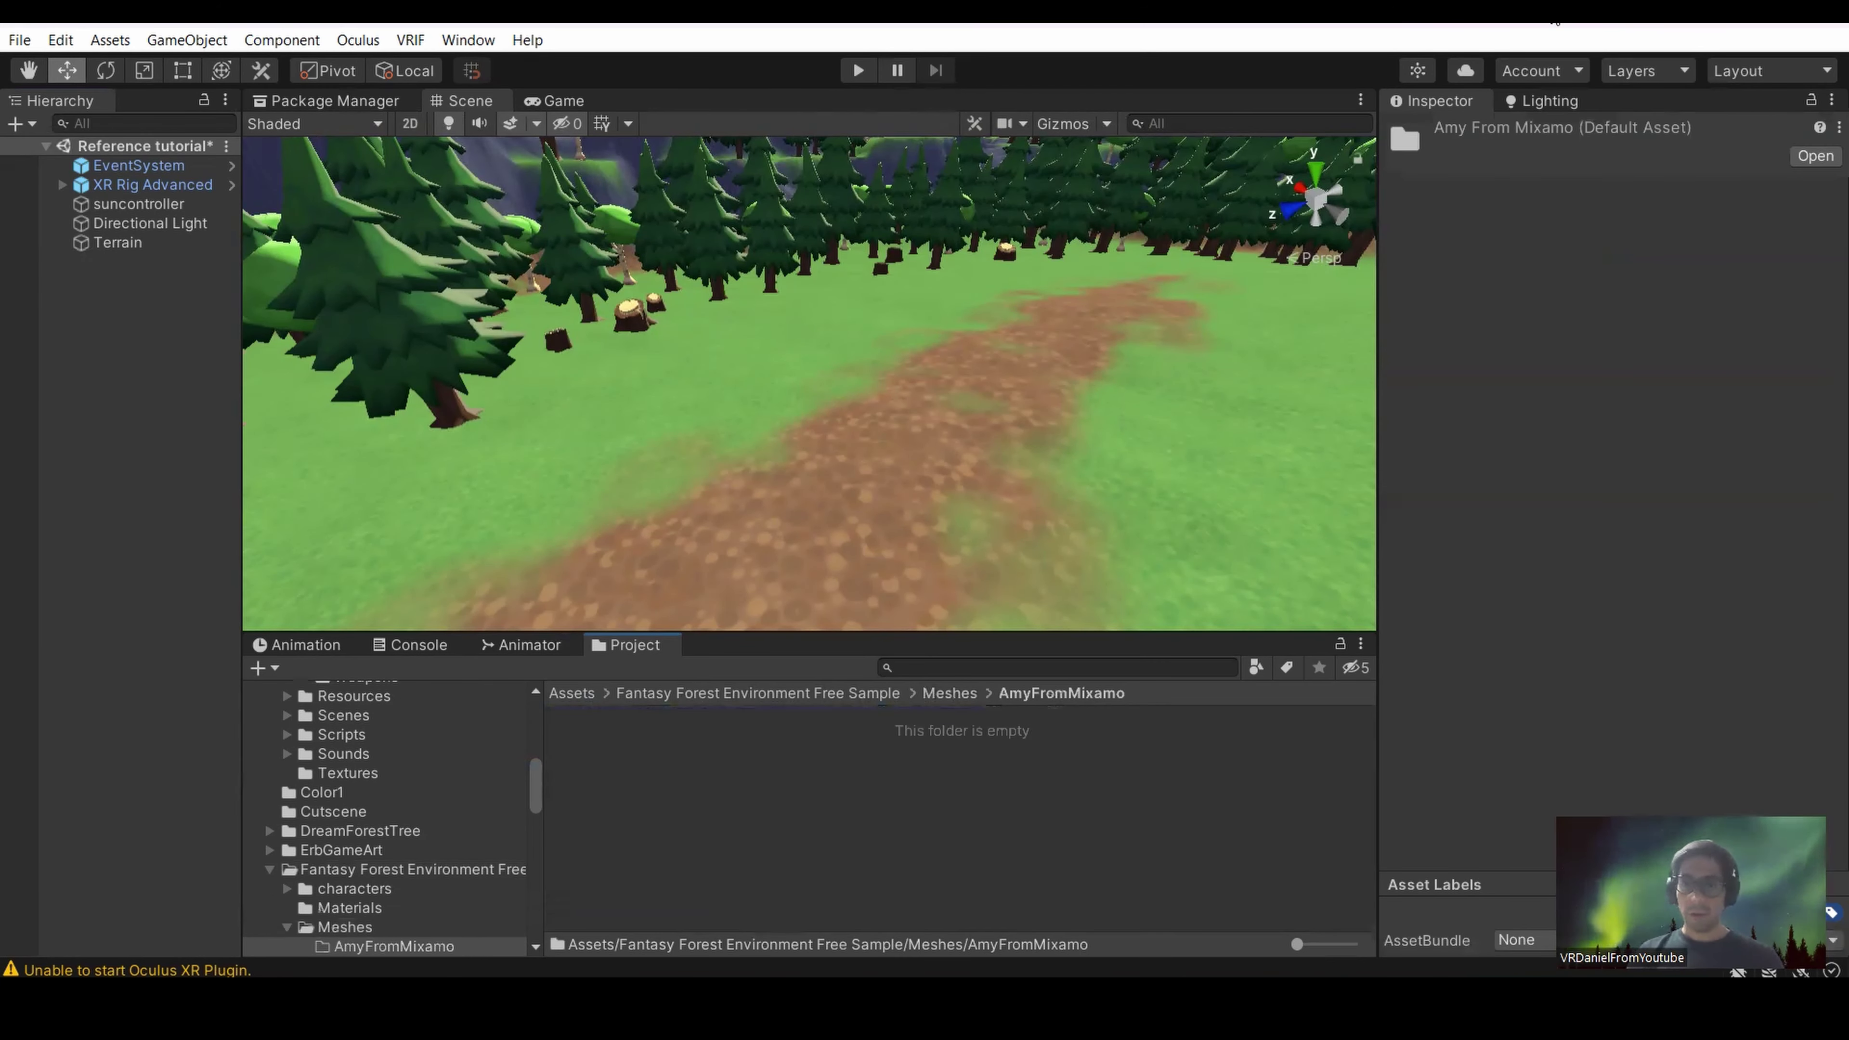
Import the AMYfromMixamo file from the Desktop's From Mixamo folder into the project's empty AmyFromMixamo folder.
key(super+e)
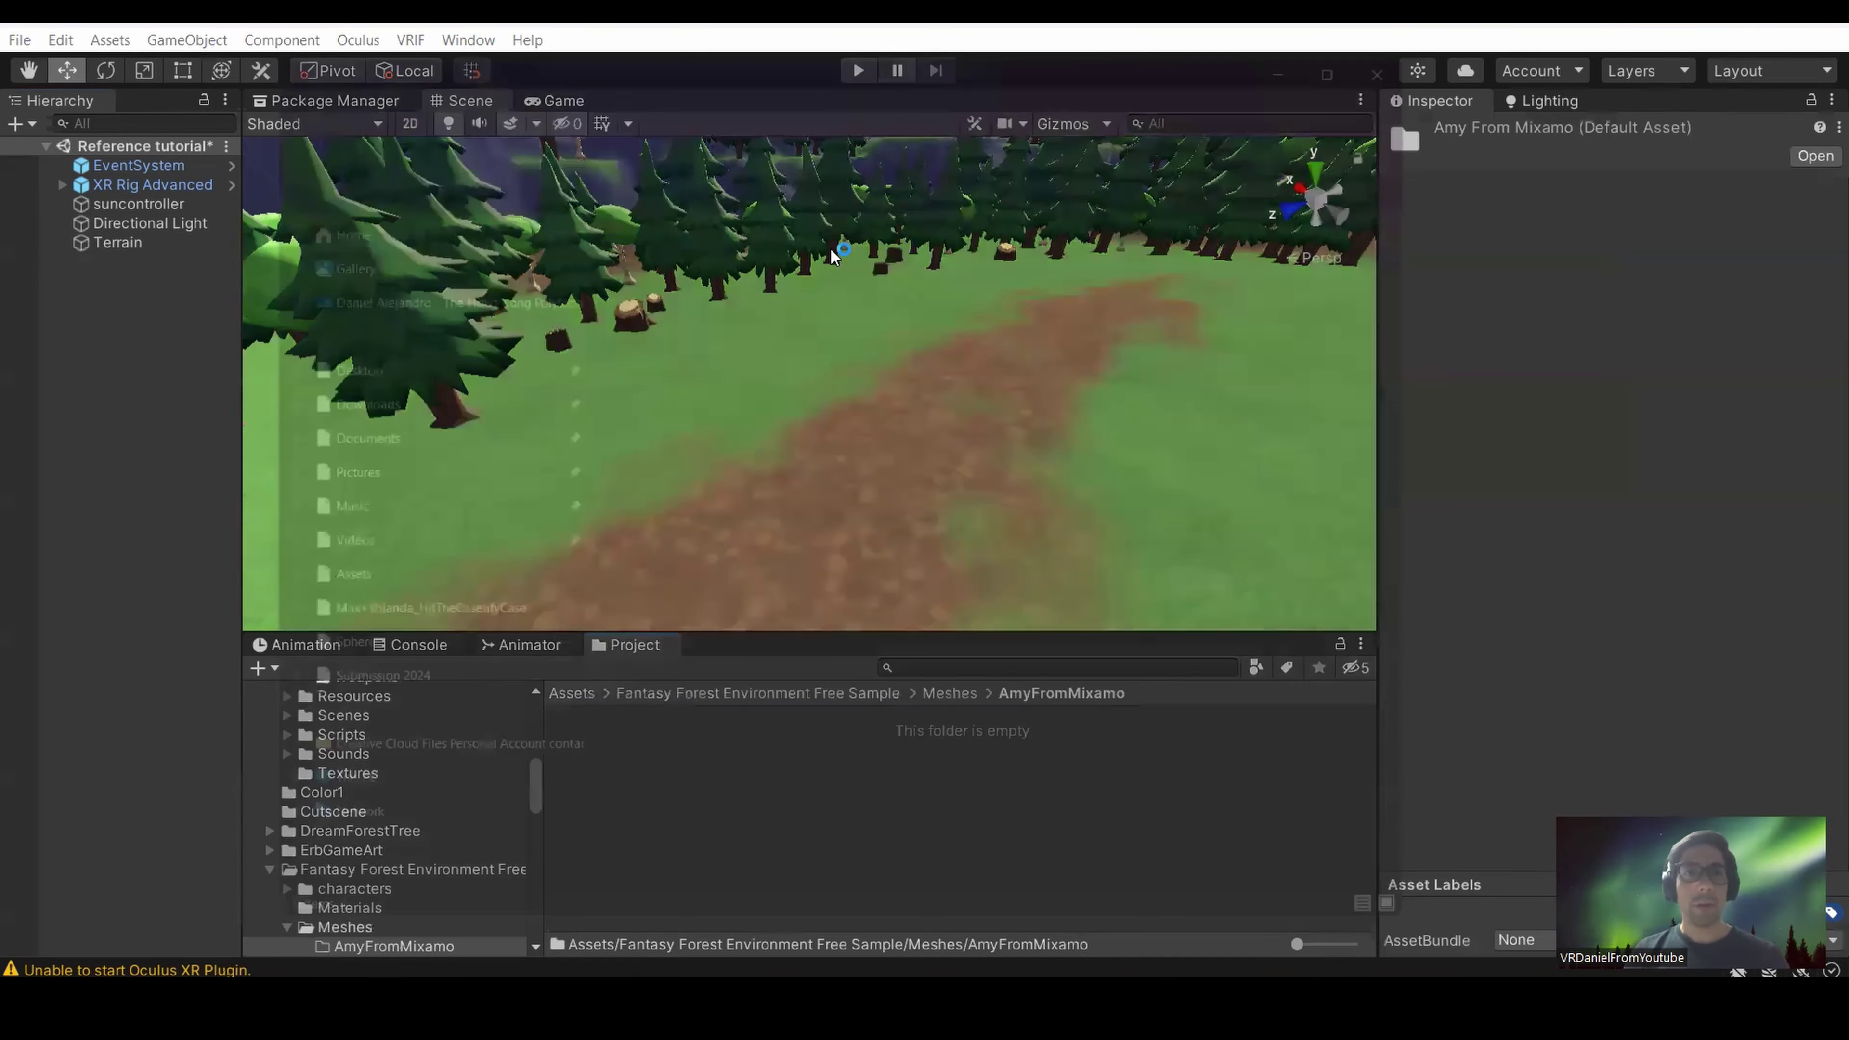
click(342, 361)
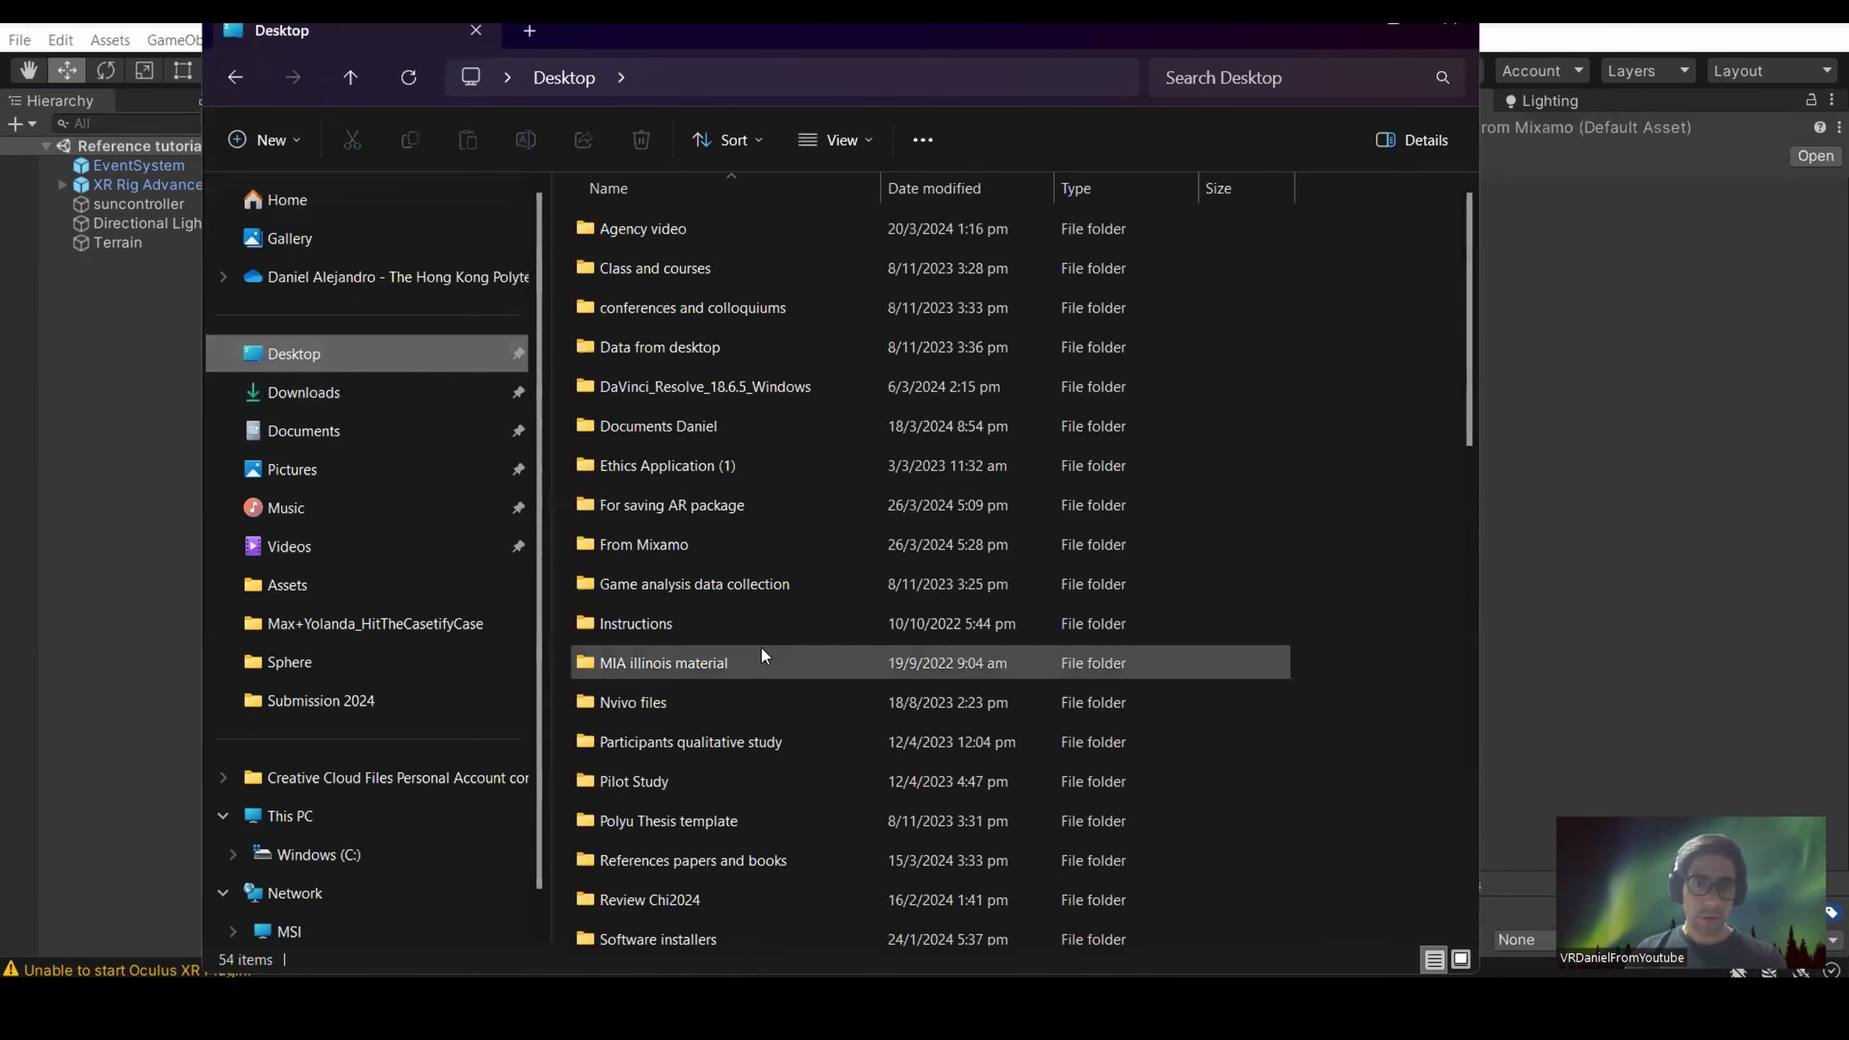
scroll(761, 648, down, 3)
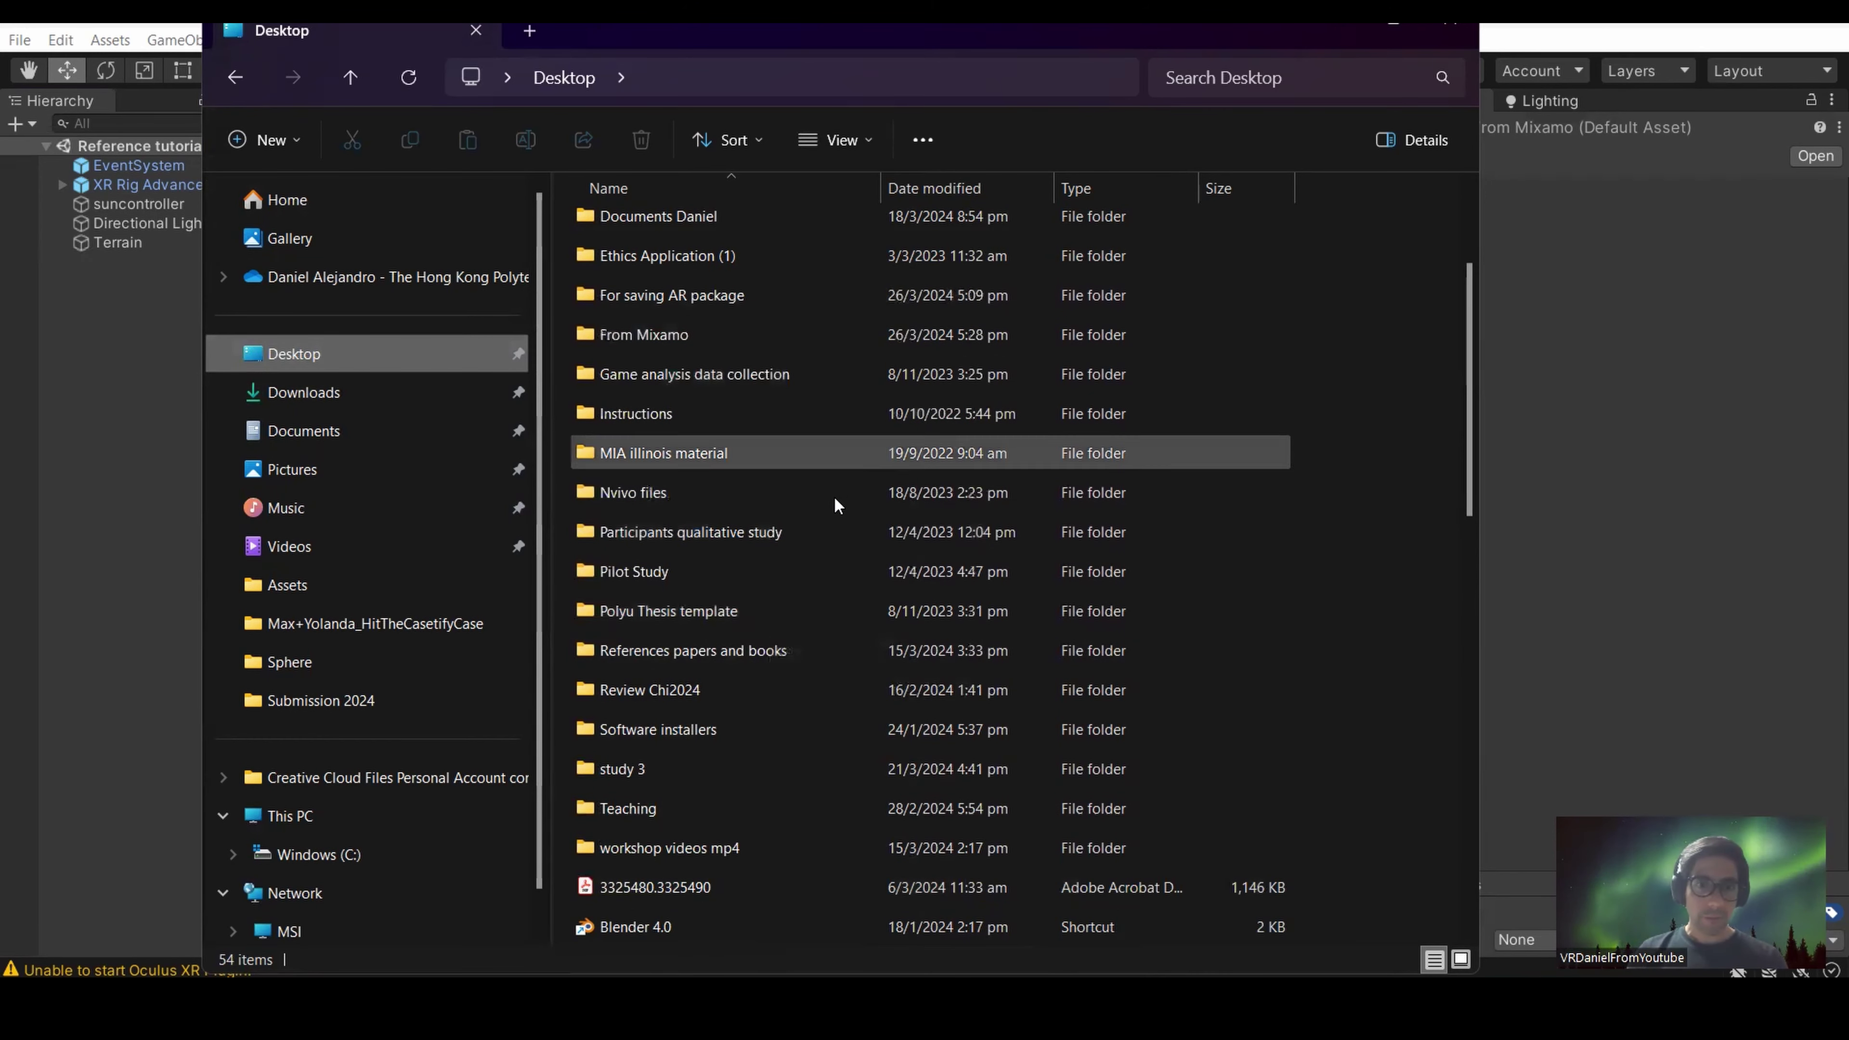
scroll(817, 577, up, 3)
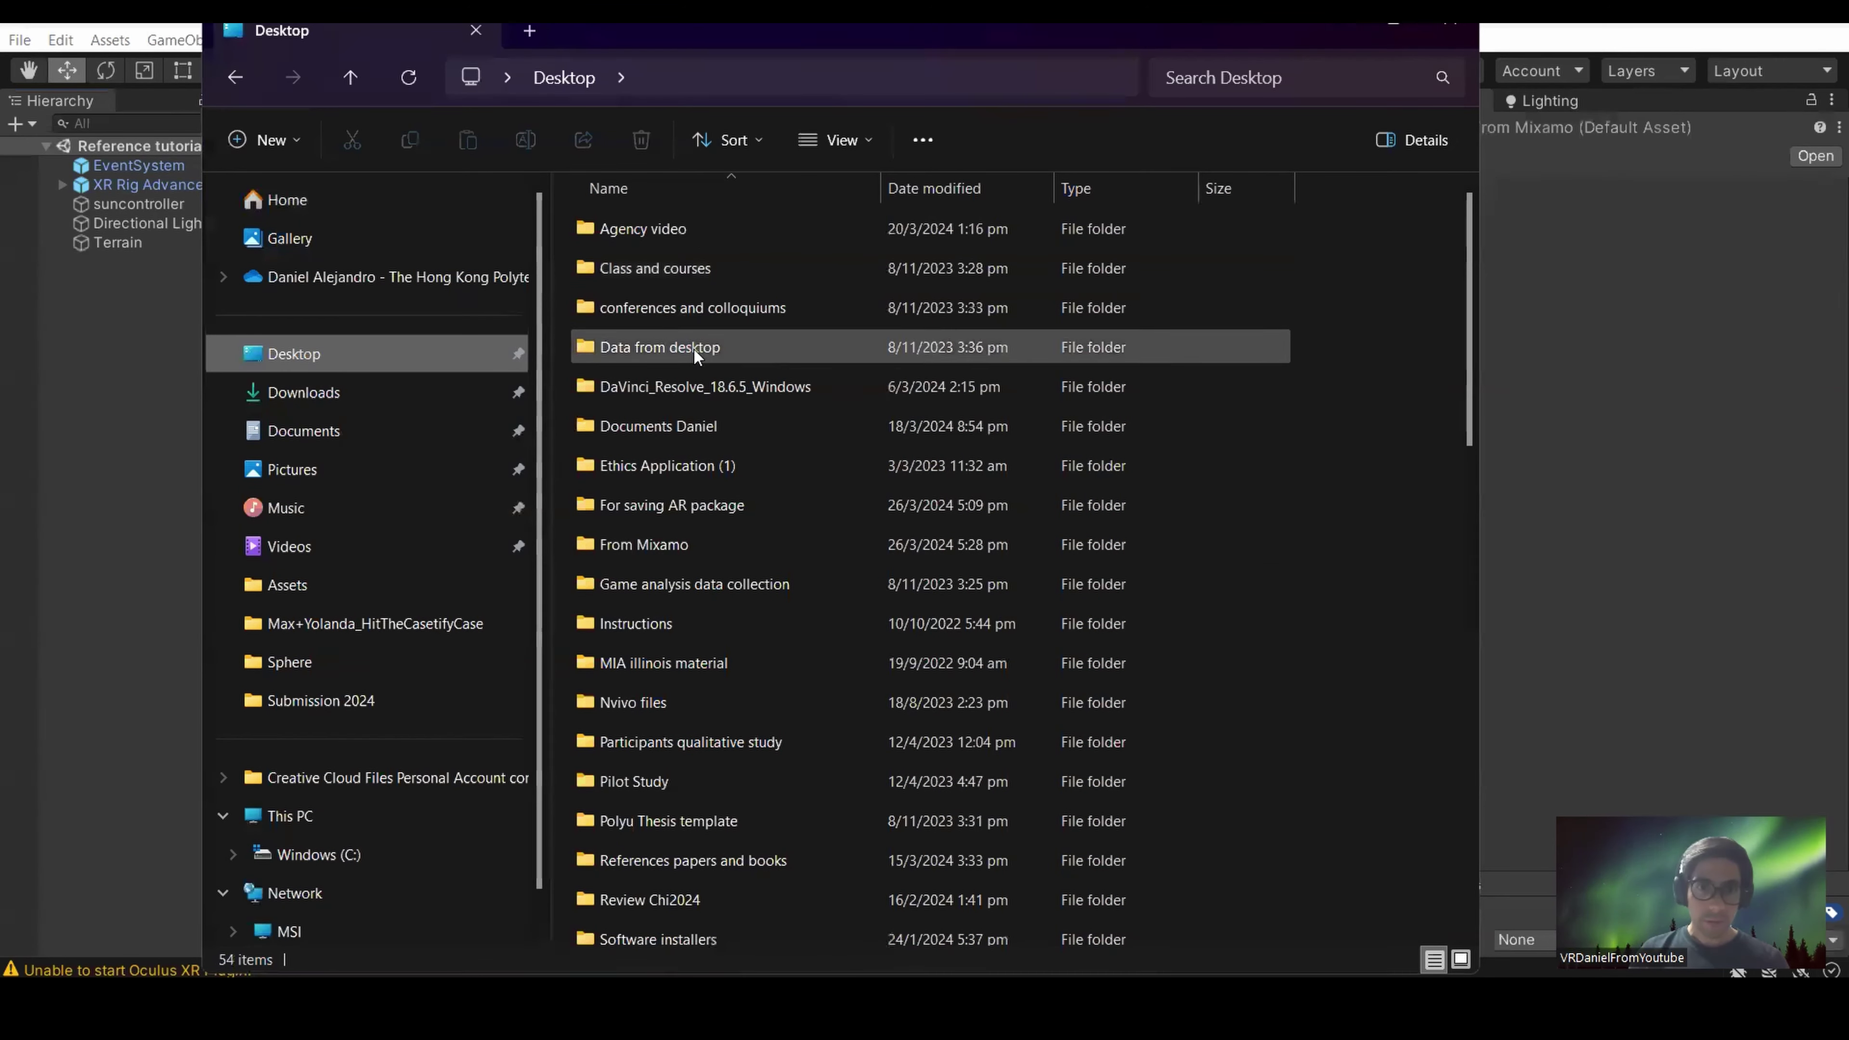
scroll(745, 603, down, 3)
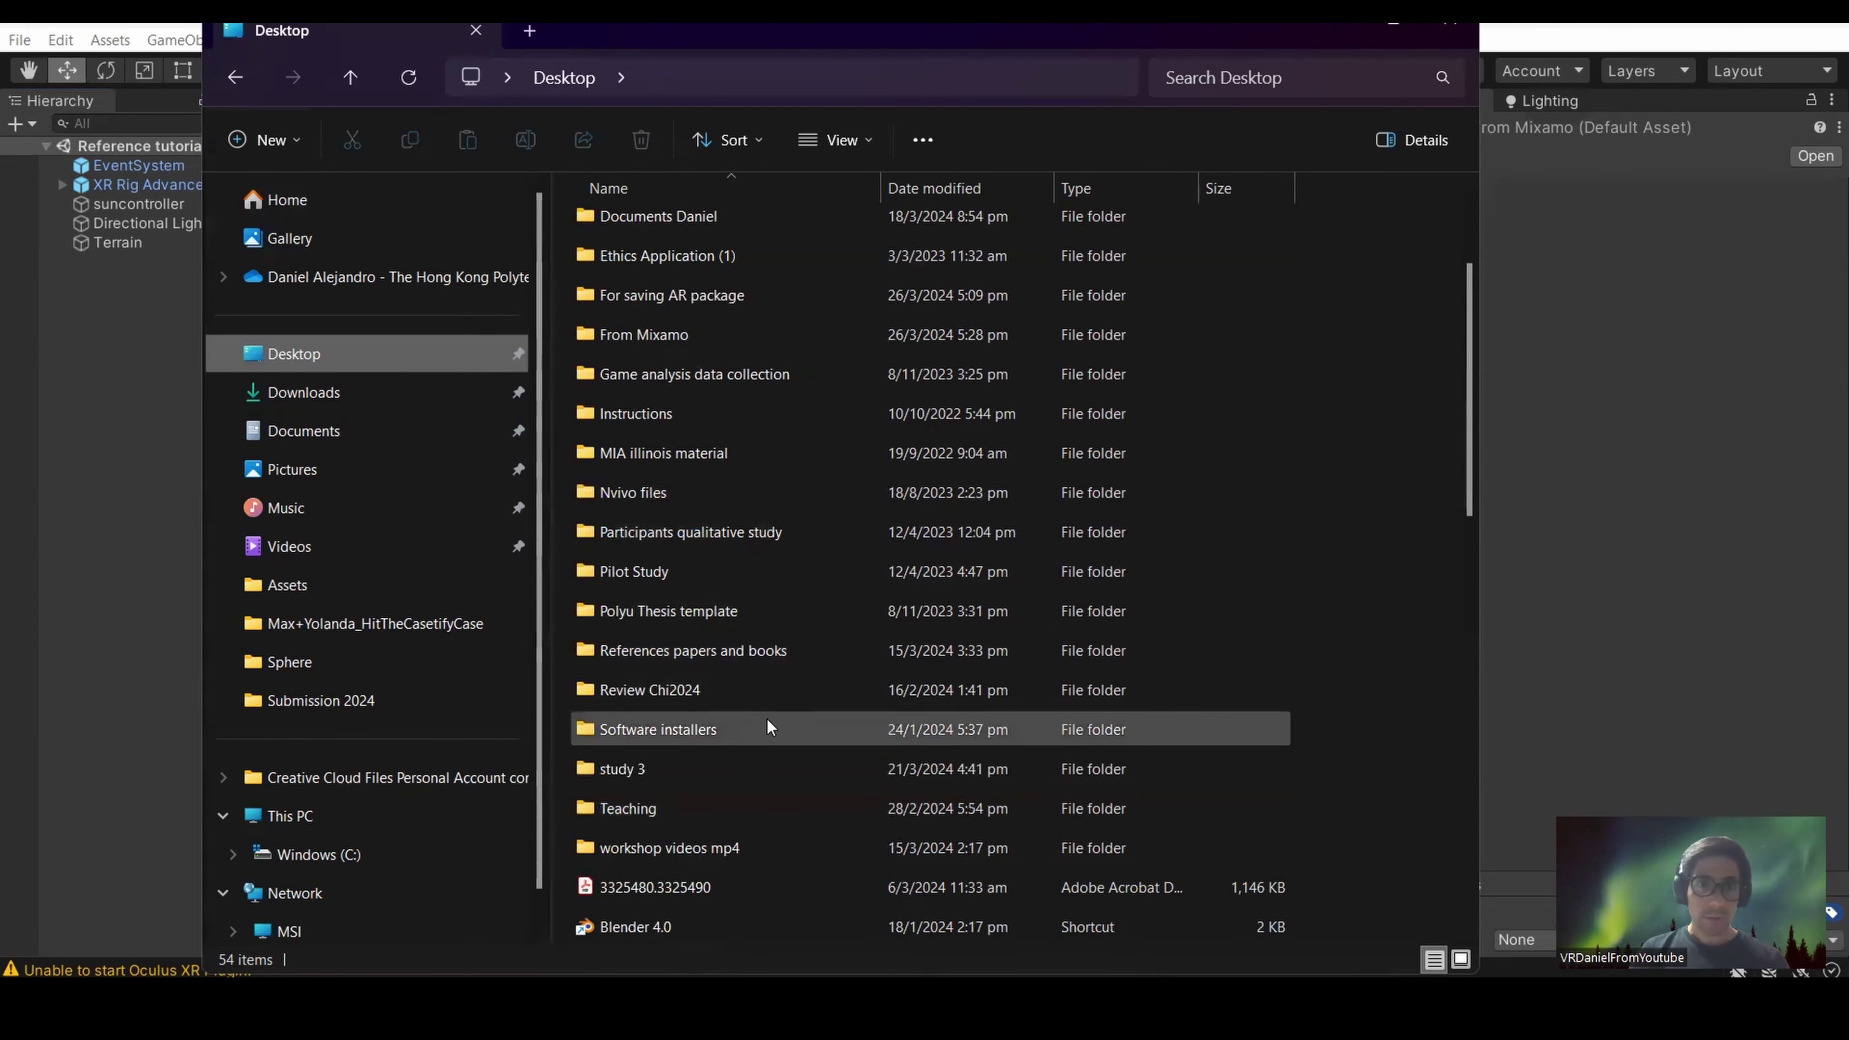
double_click(670, 334)
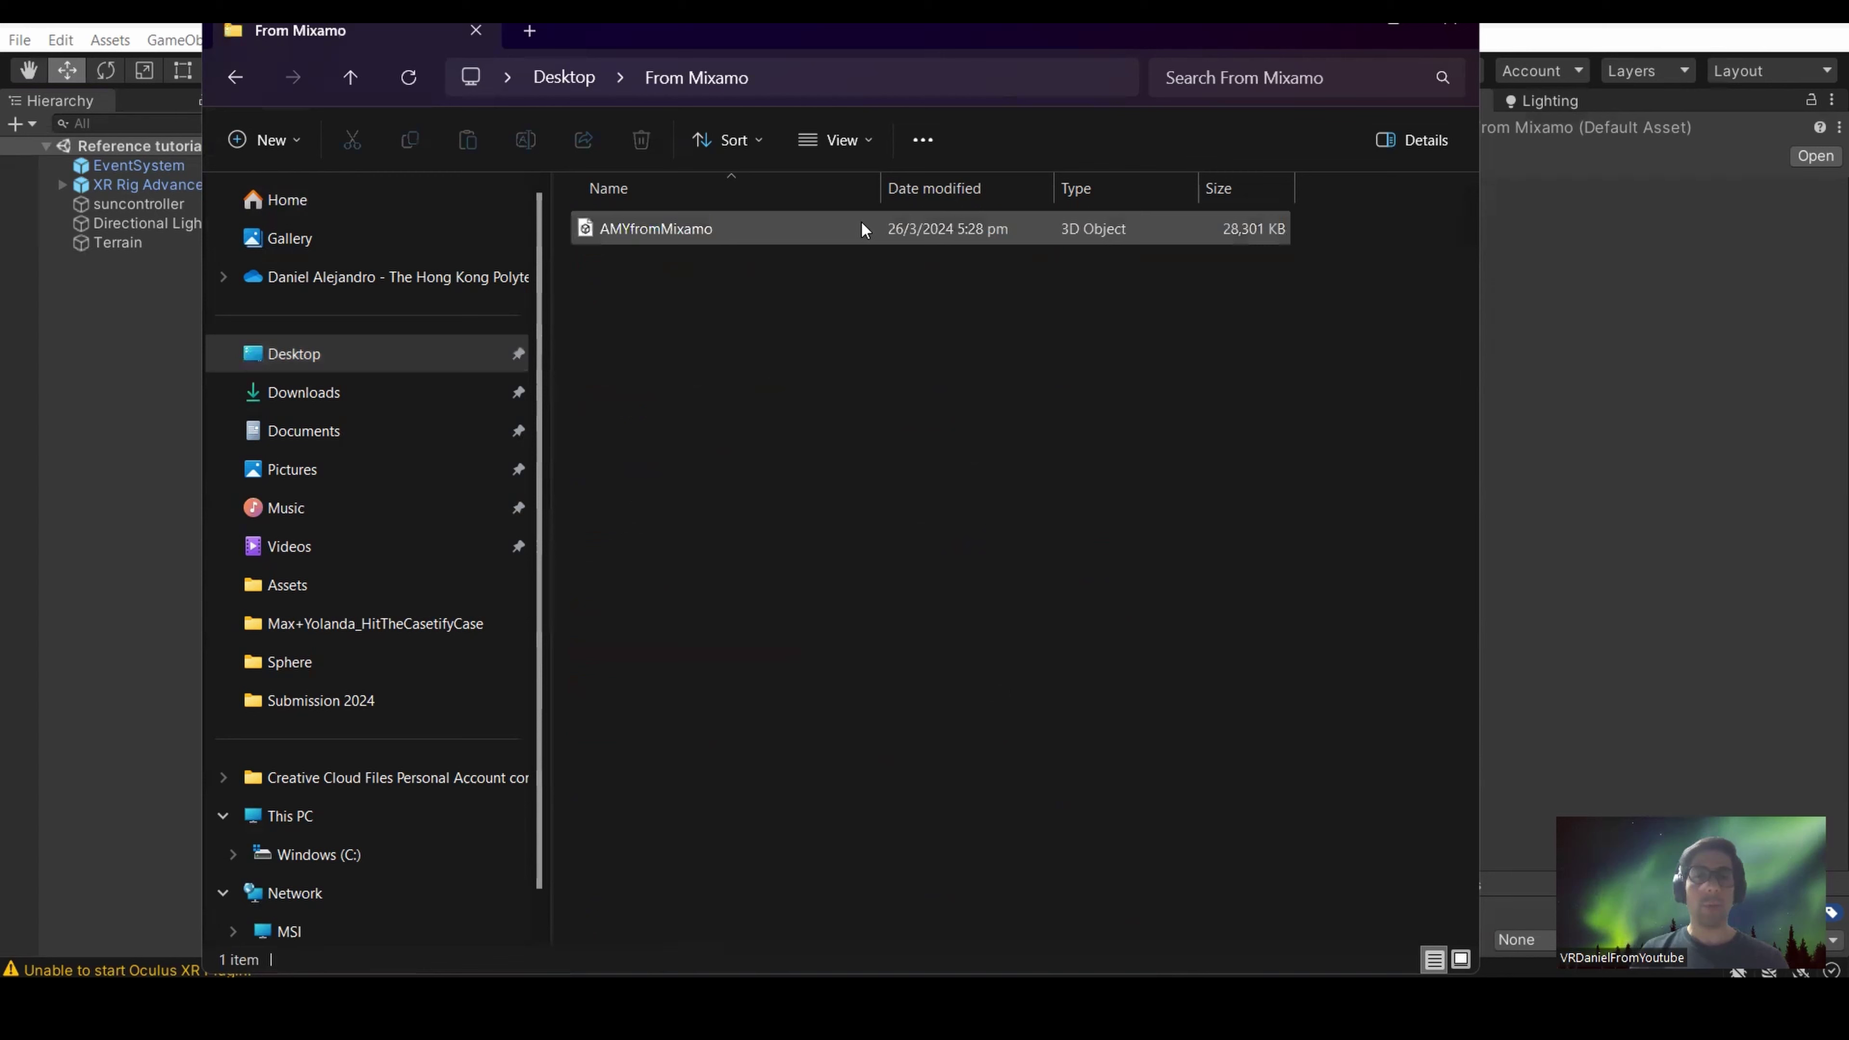
click(703, 232)
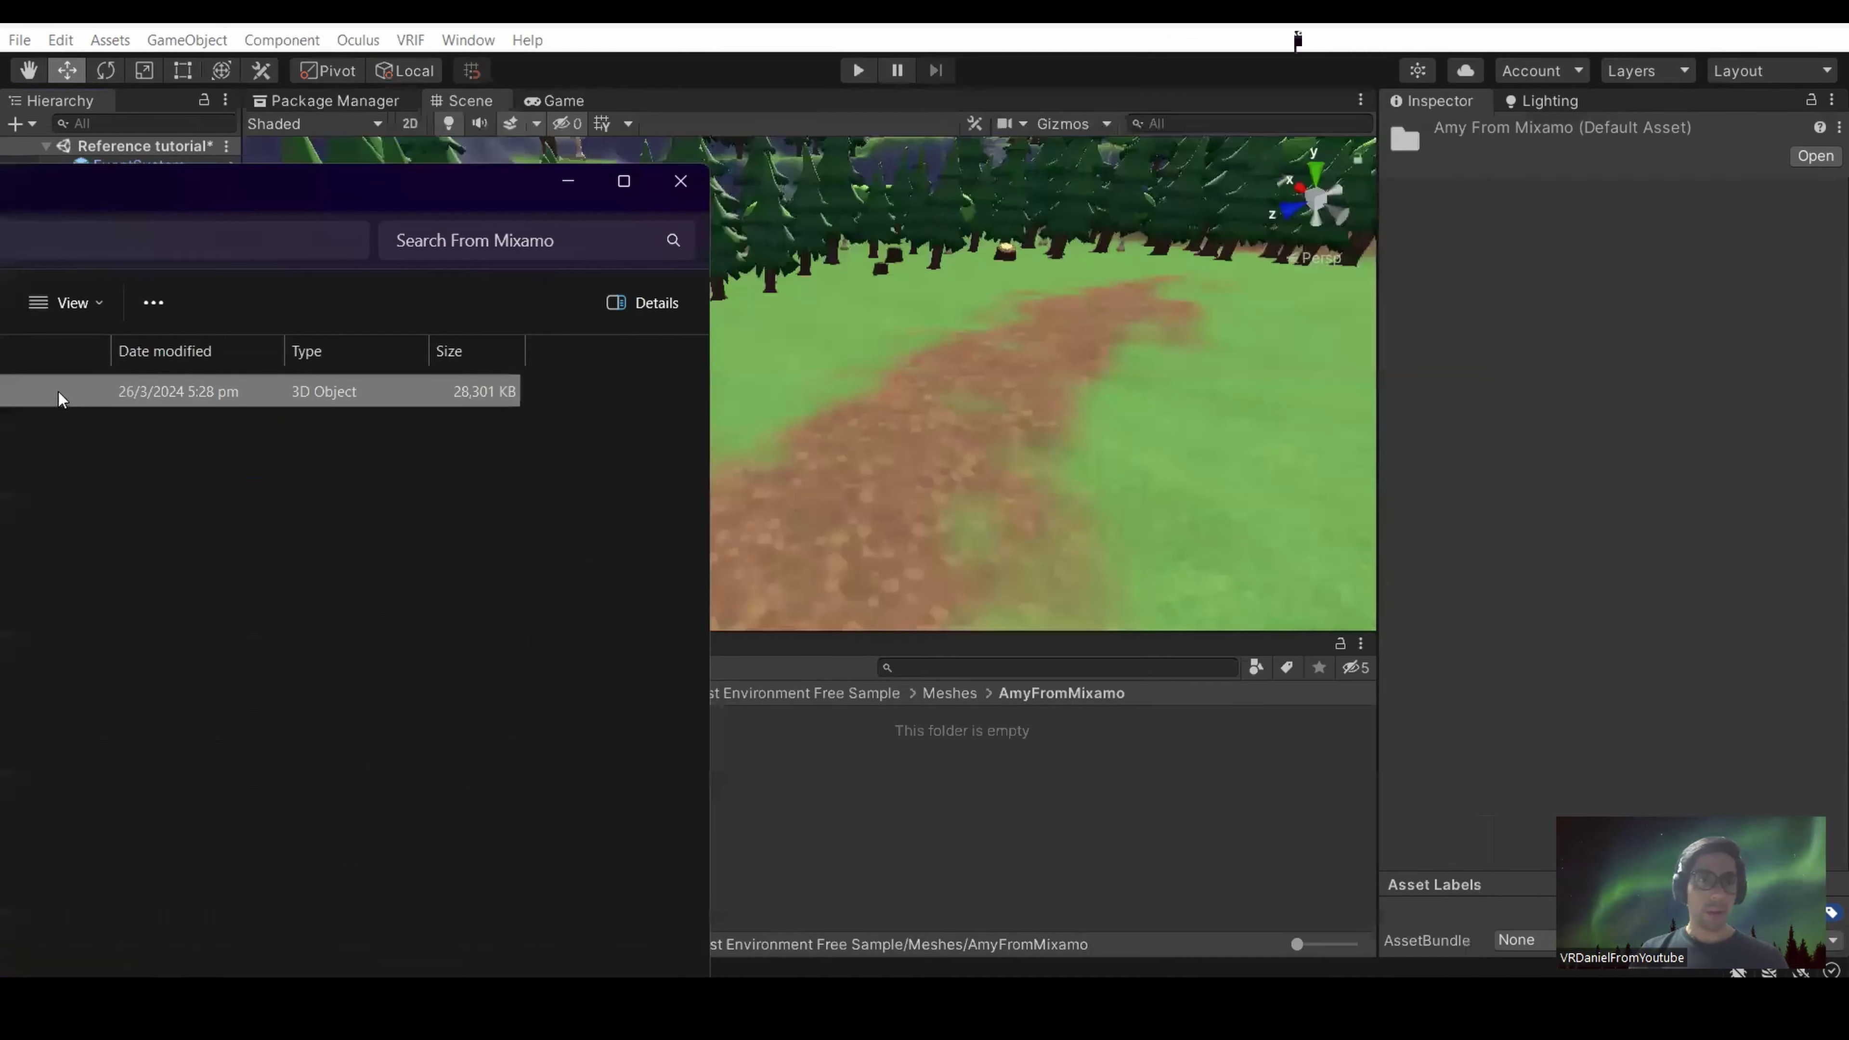
drag(62, 396, 1005, 838)
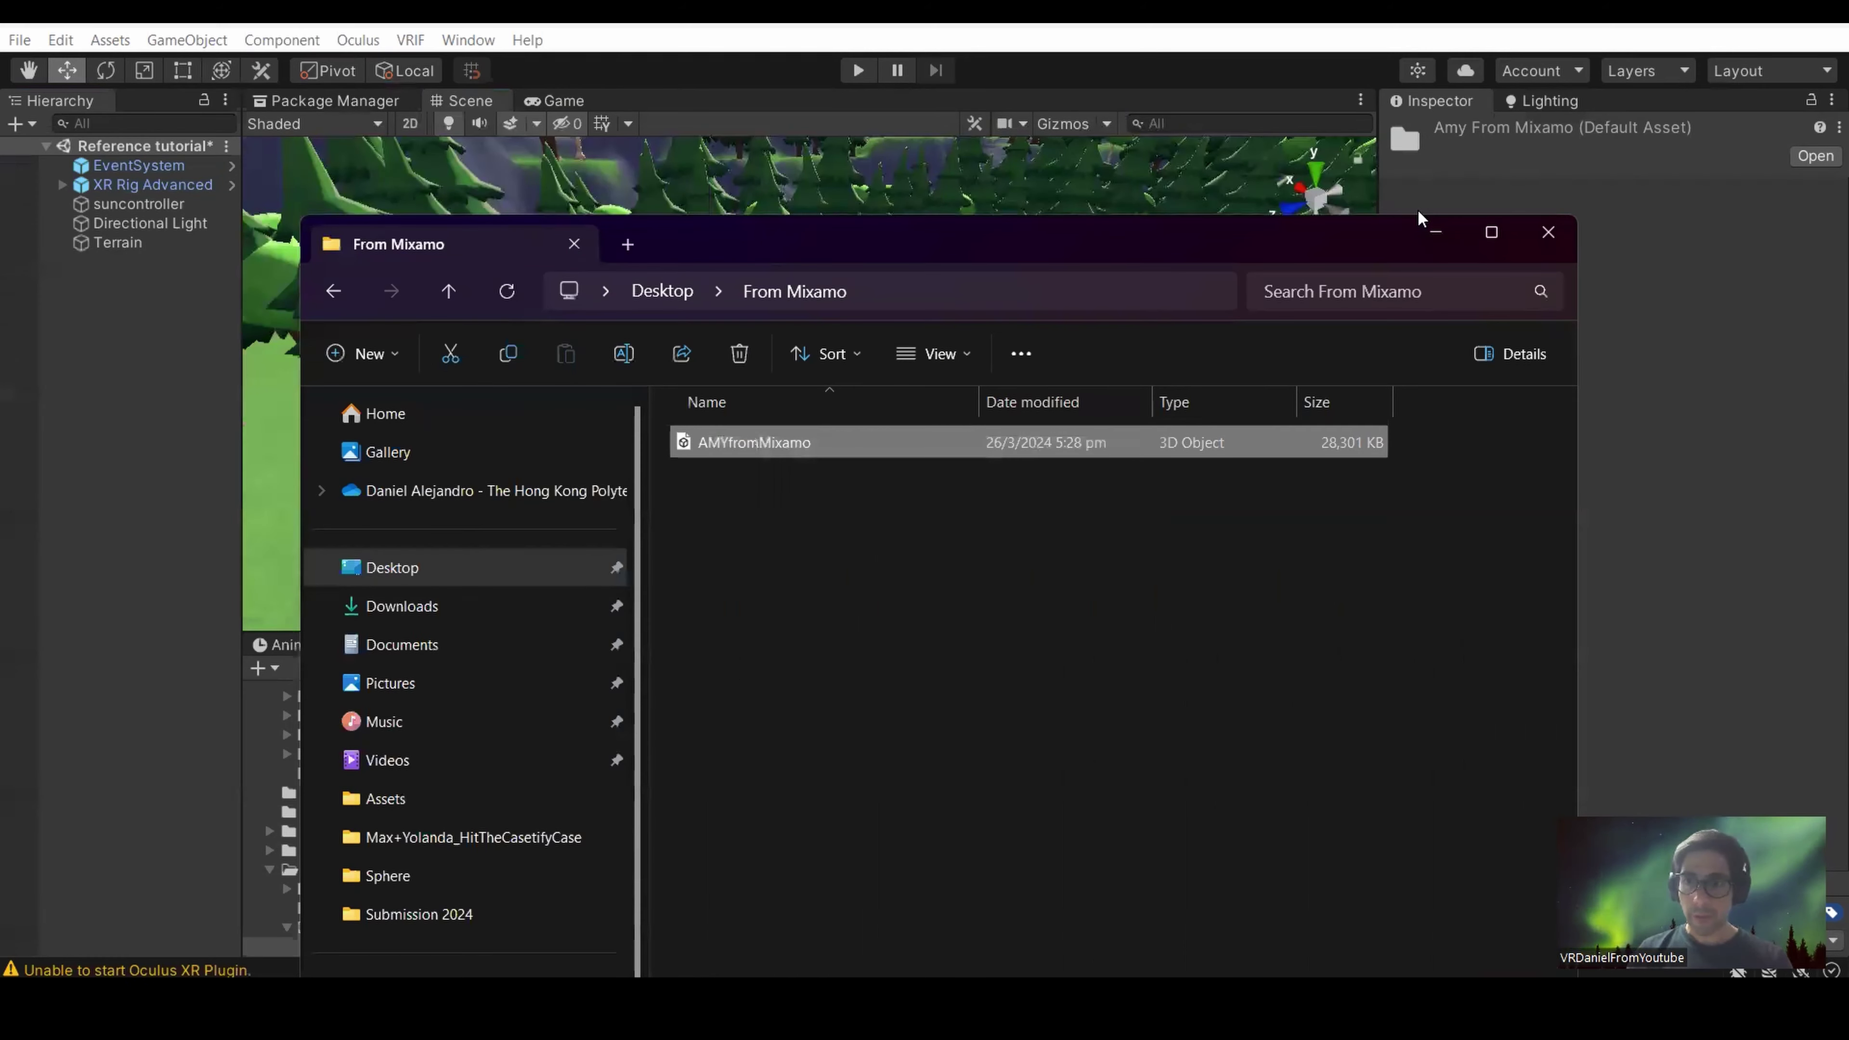
click(1434, 232)
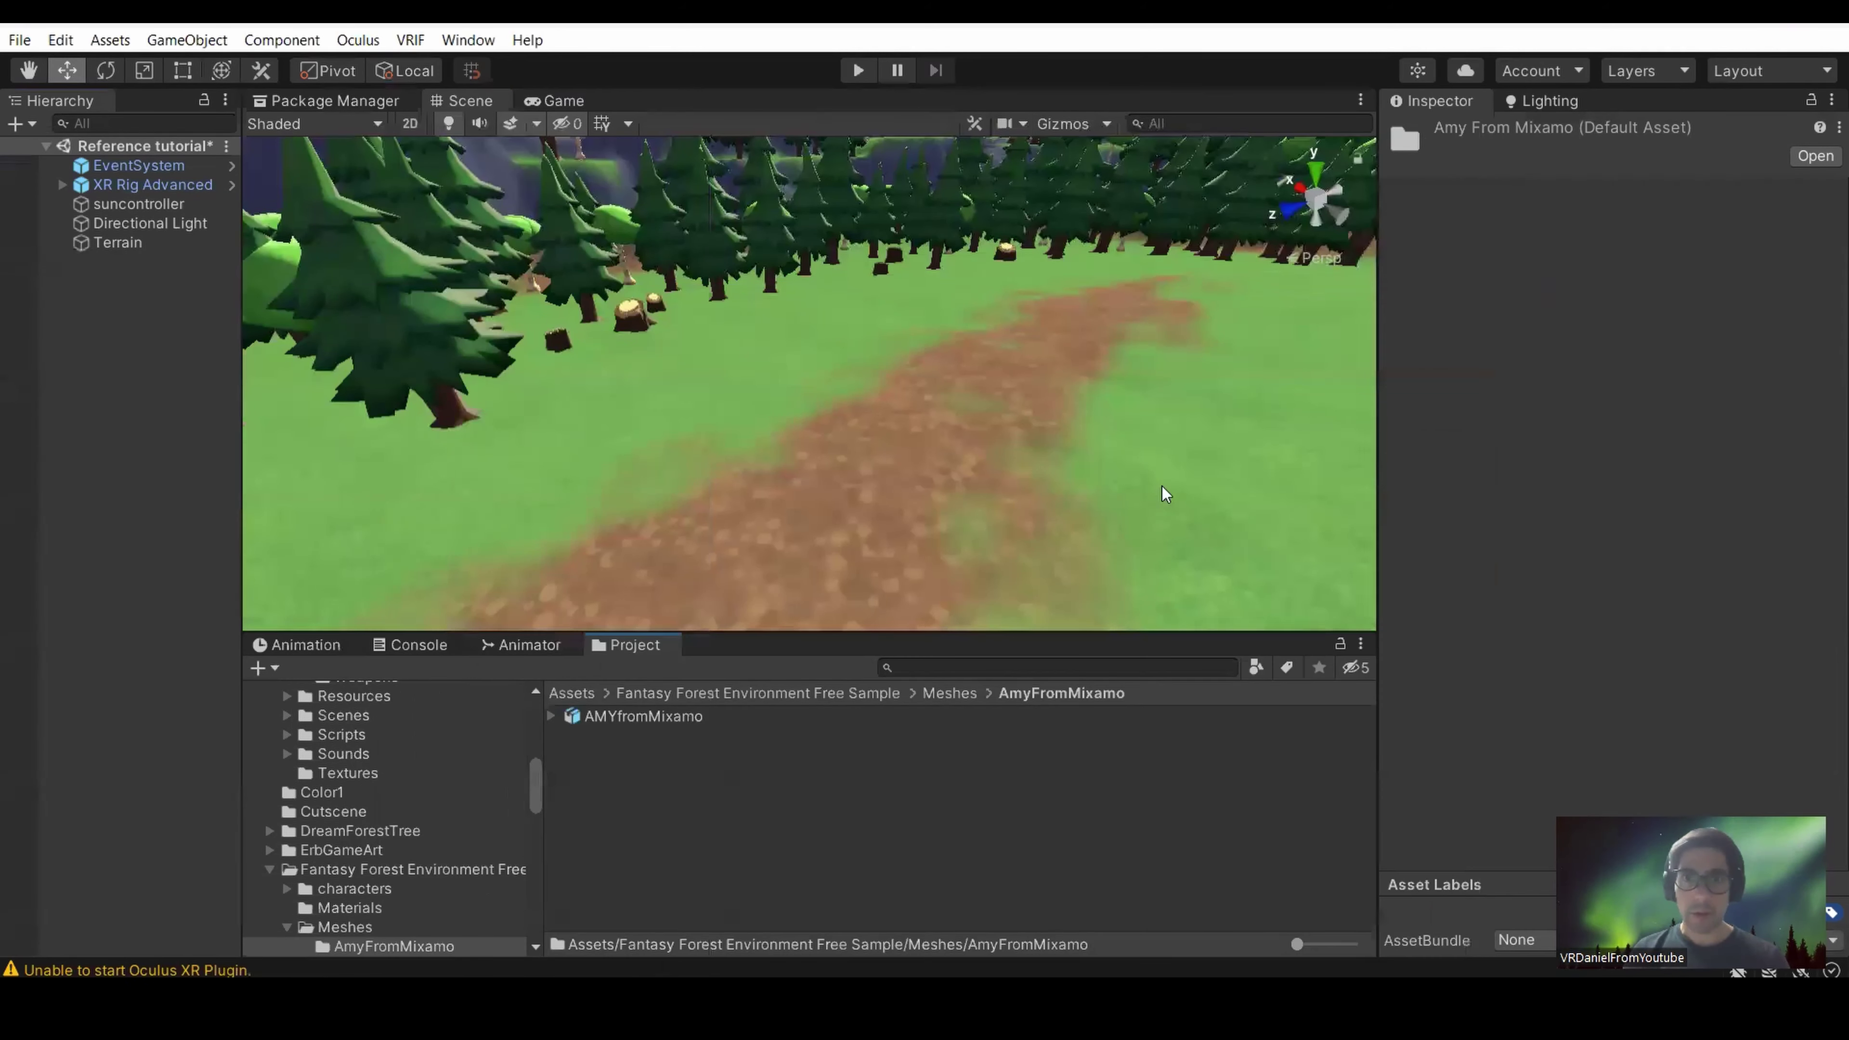
Expand the imported AMYfromMixamo model and examine its sub-assets, animation clip preview and Model import settings.
click(552, 716)
click(645, 717)
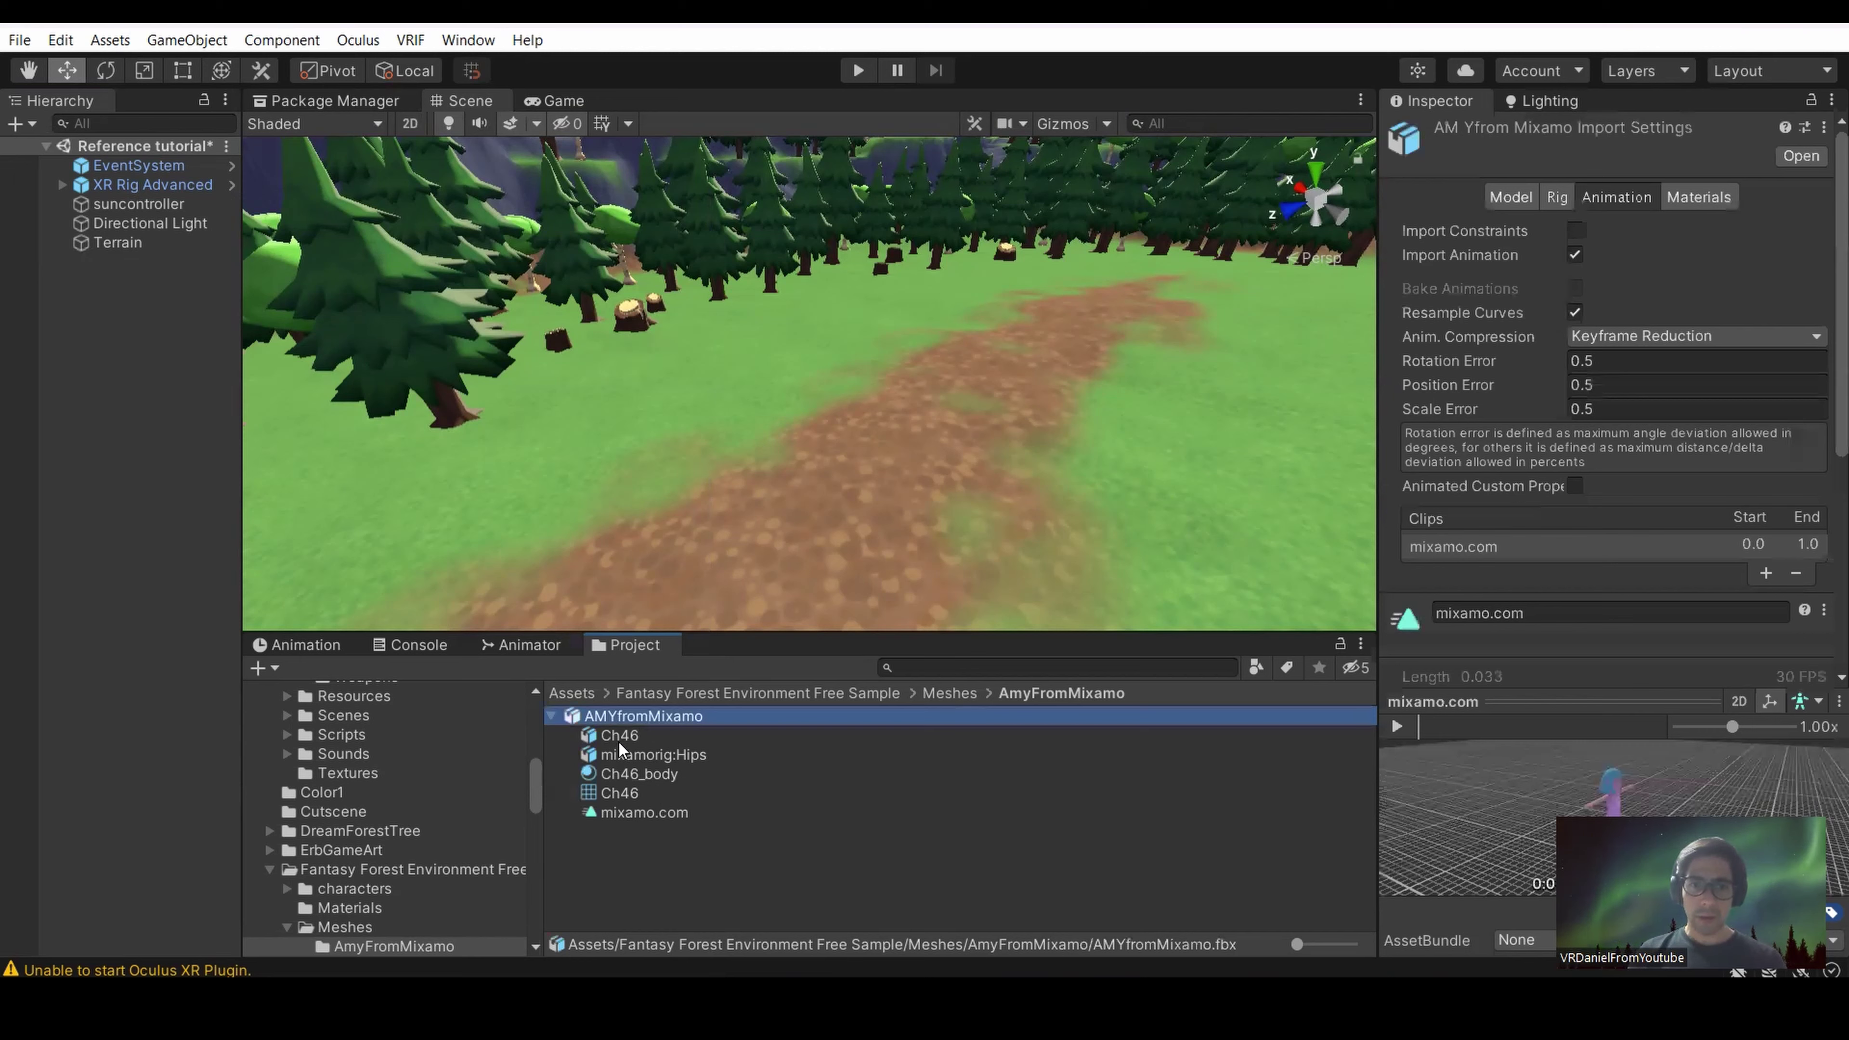
click(618, 736)
click(626, 756)
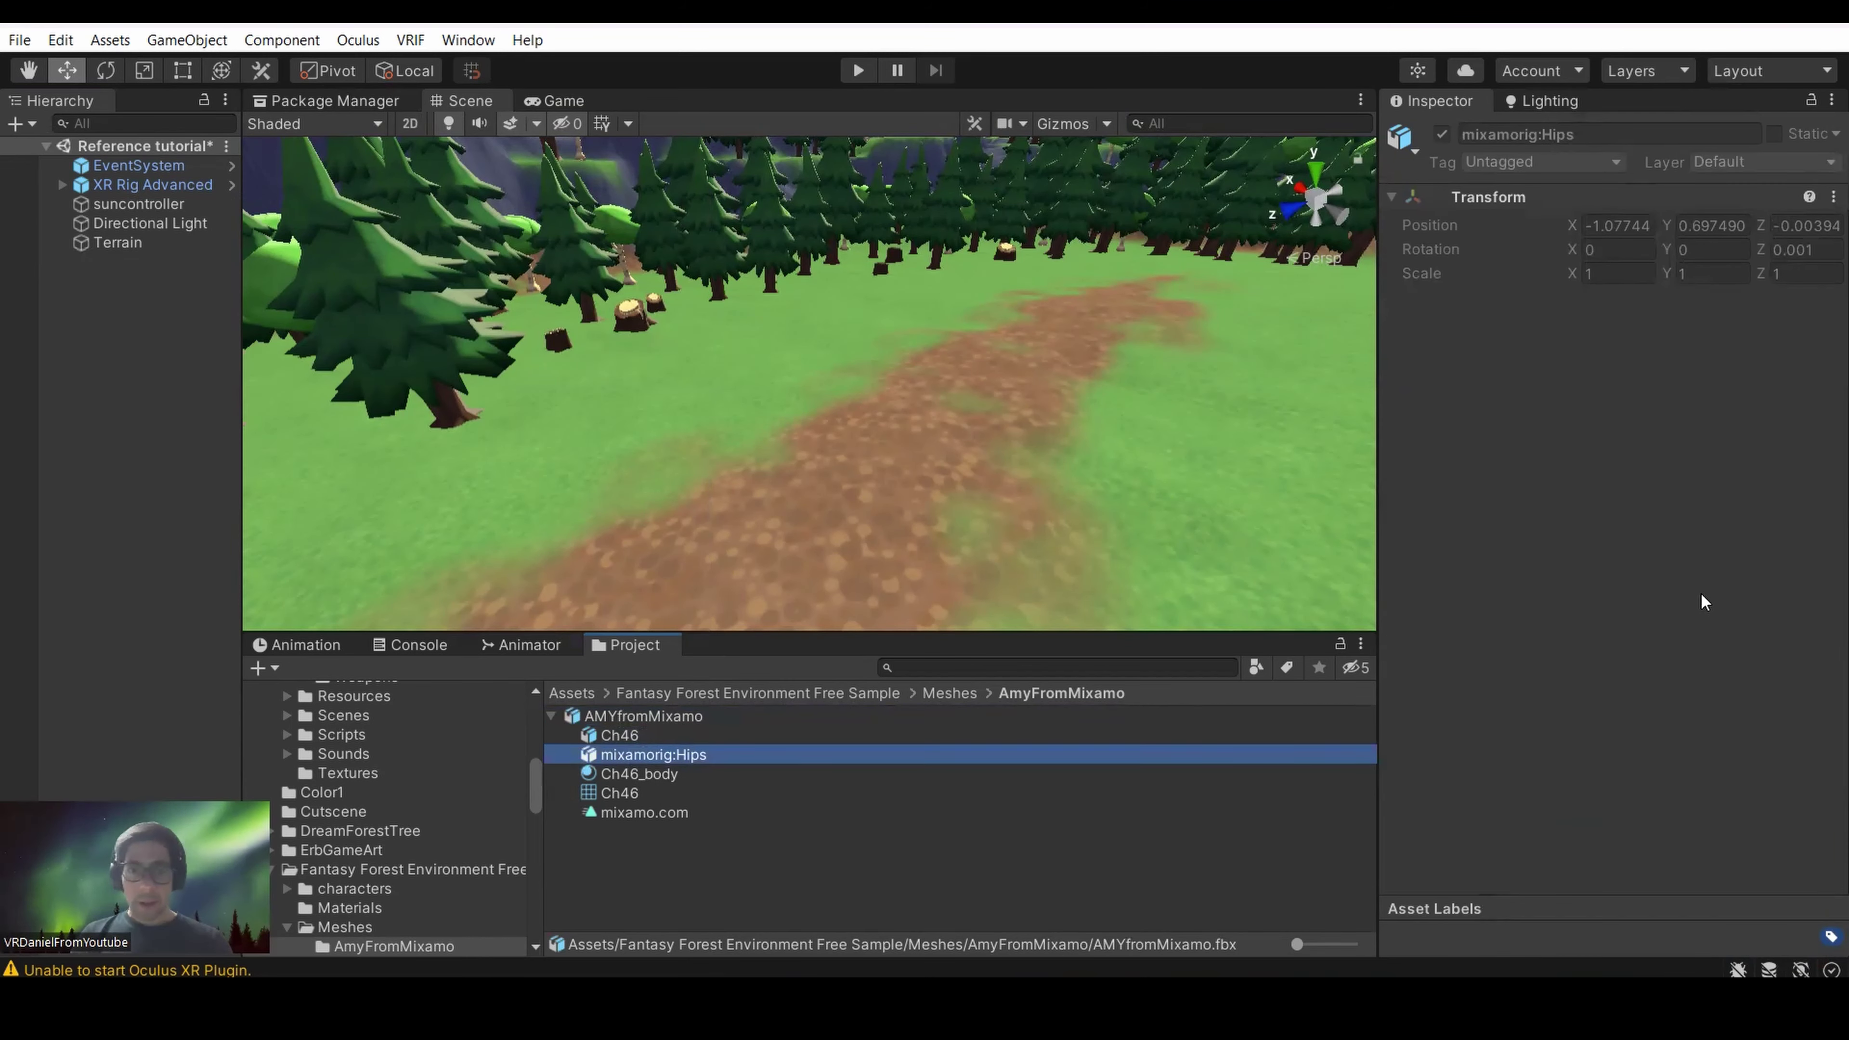
click(624, 735)
click(653, 714)
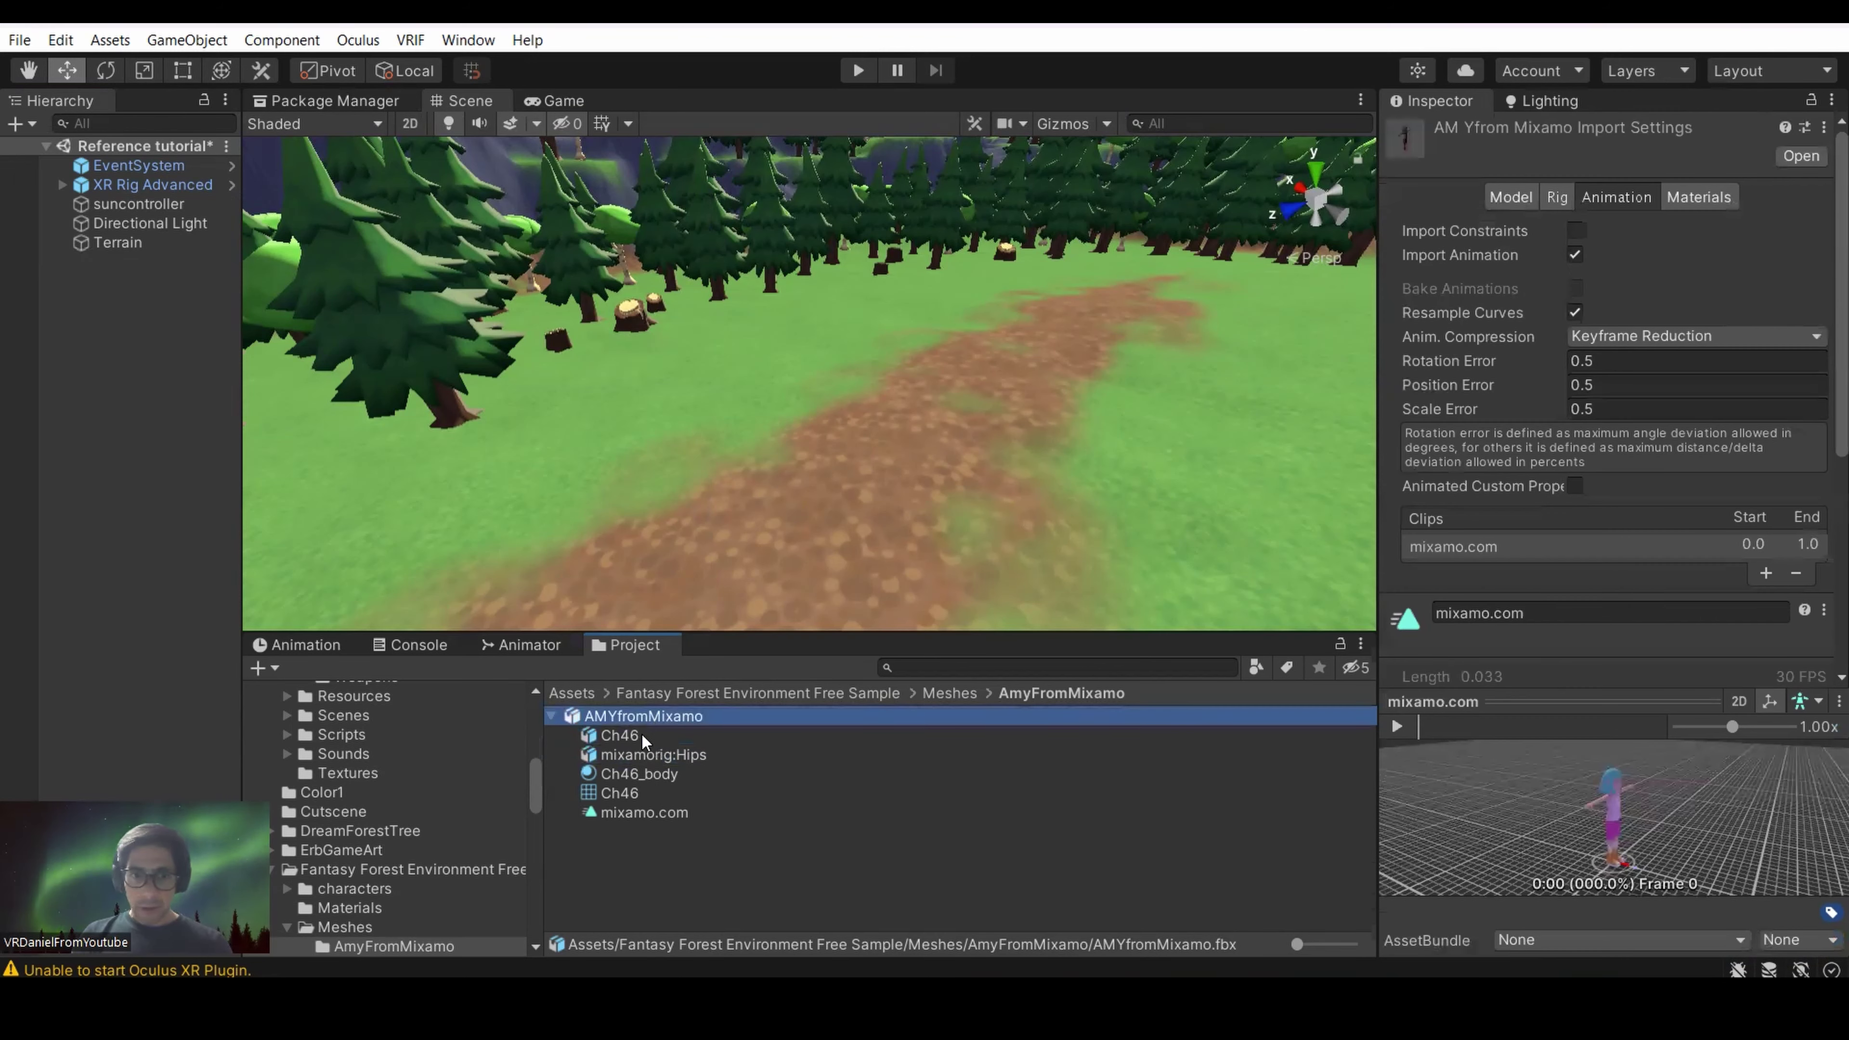
click(1397, 726)
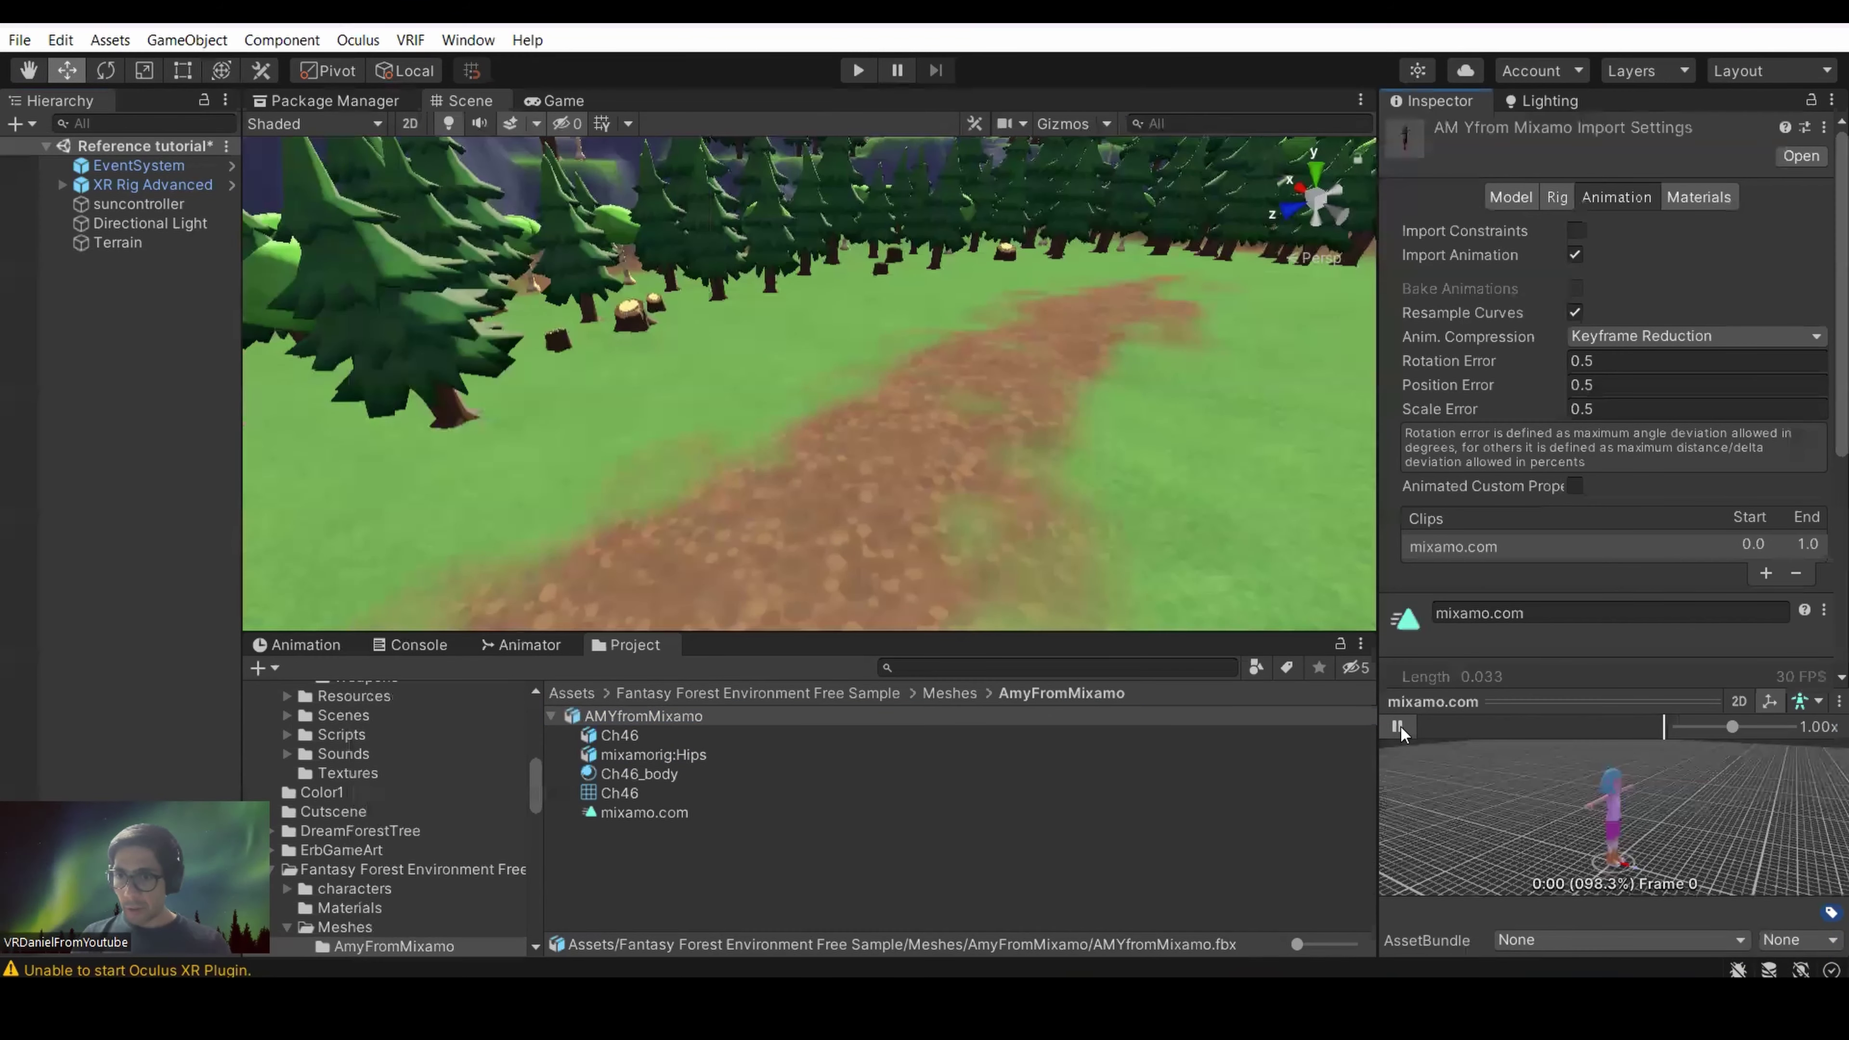
click(642, 754)
click(626, 773)
click(630, 813)
click(619, 735)
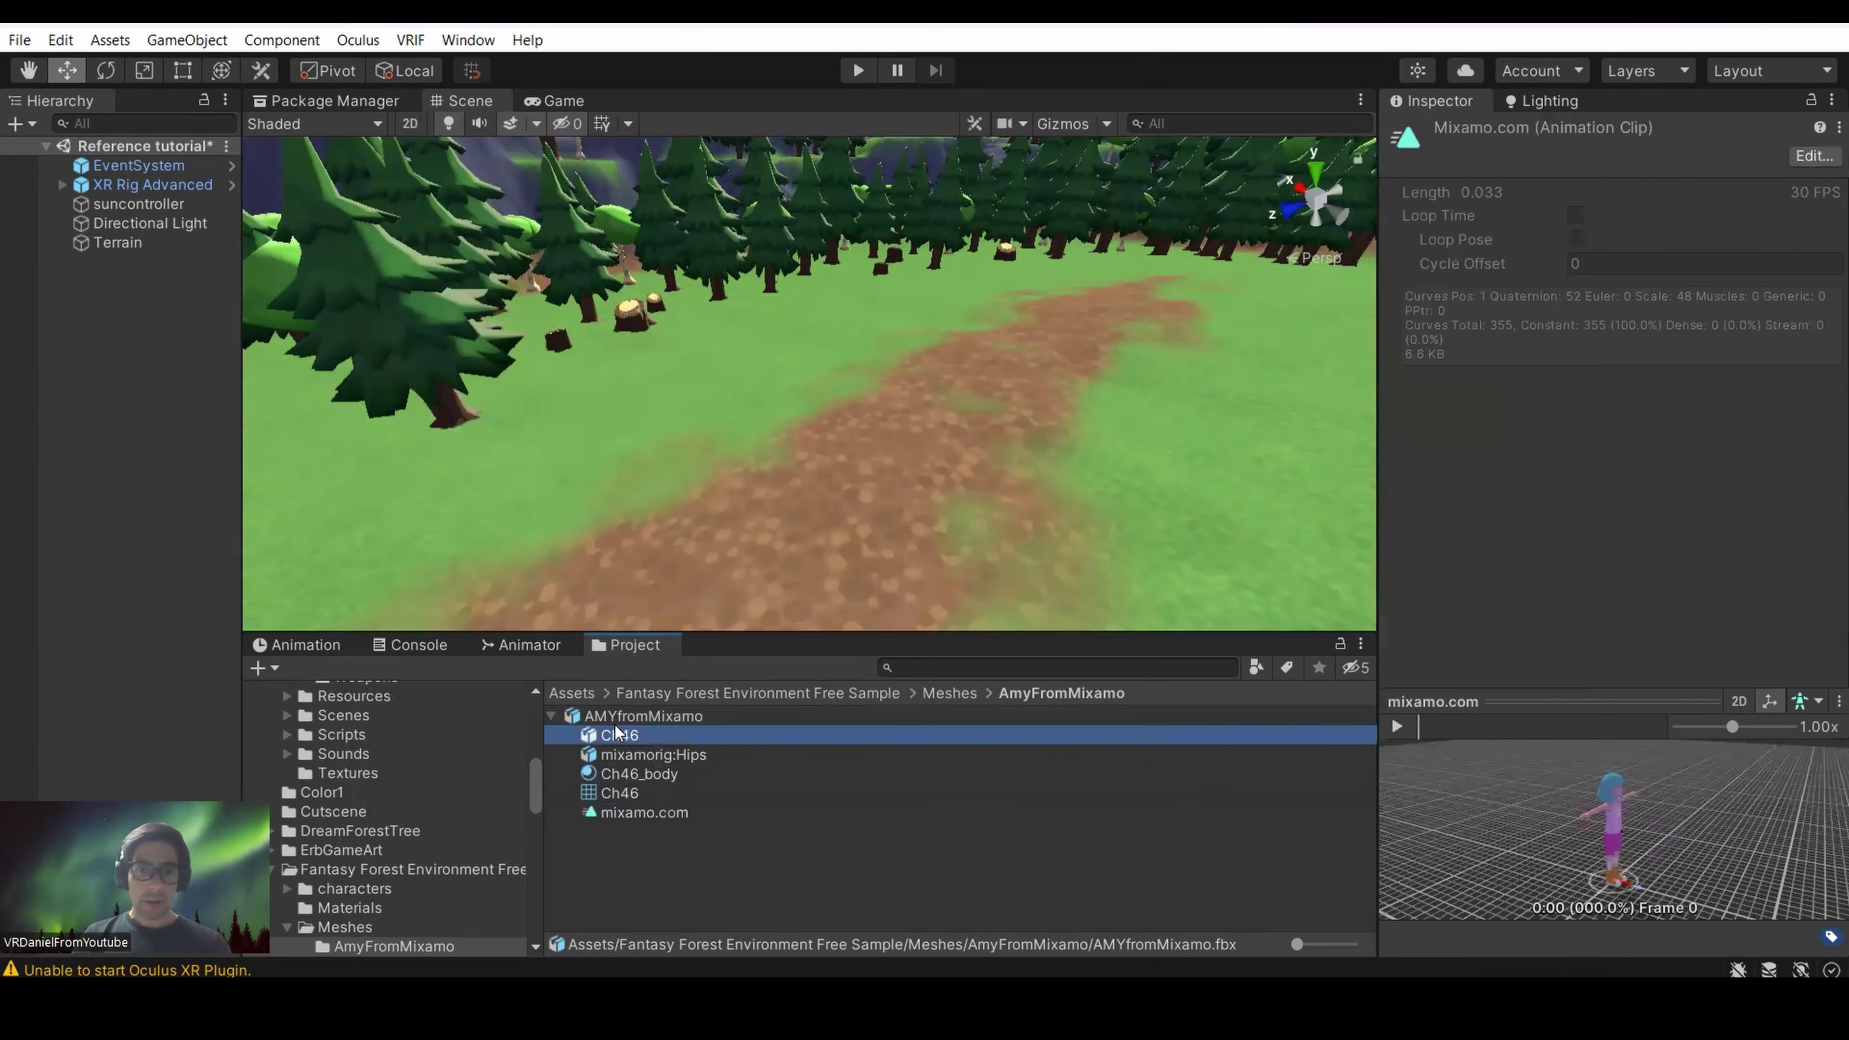
click(640, 717)
scroll(1790, 431, down, 5)
scroll(1791, 432, up, 5)
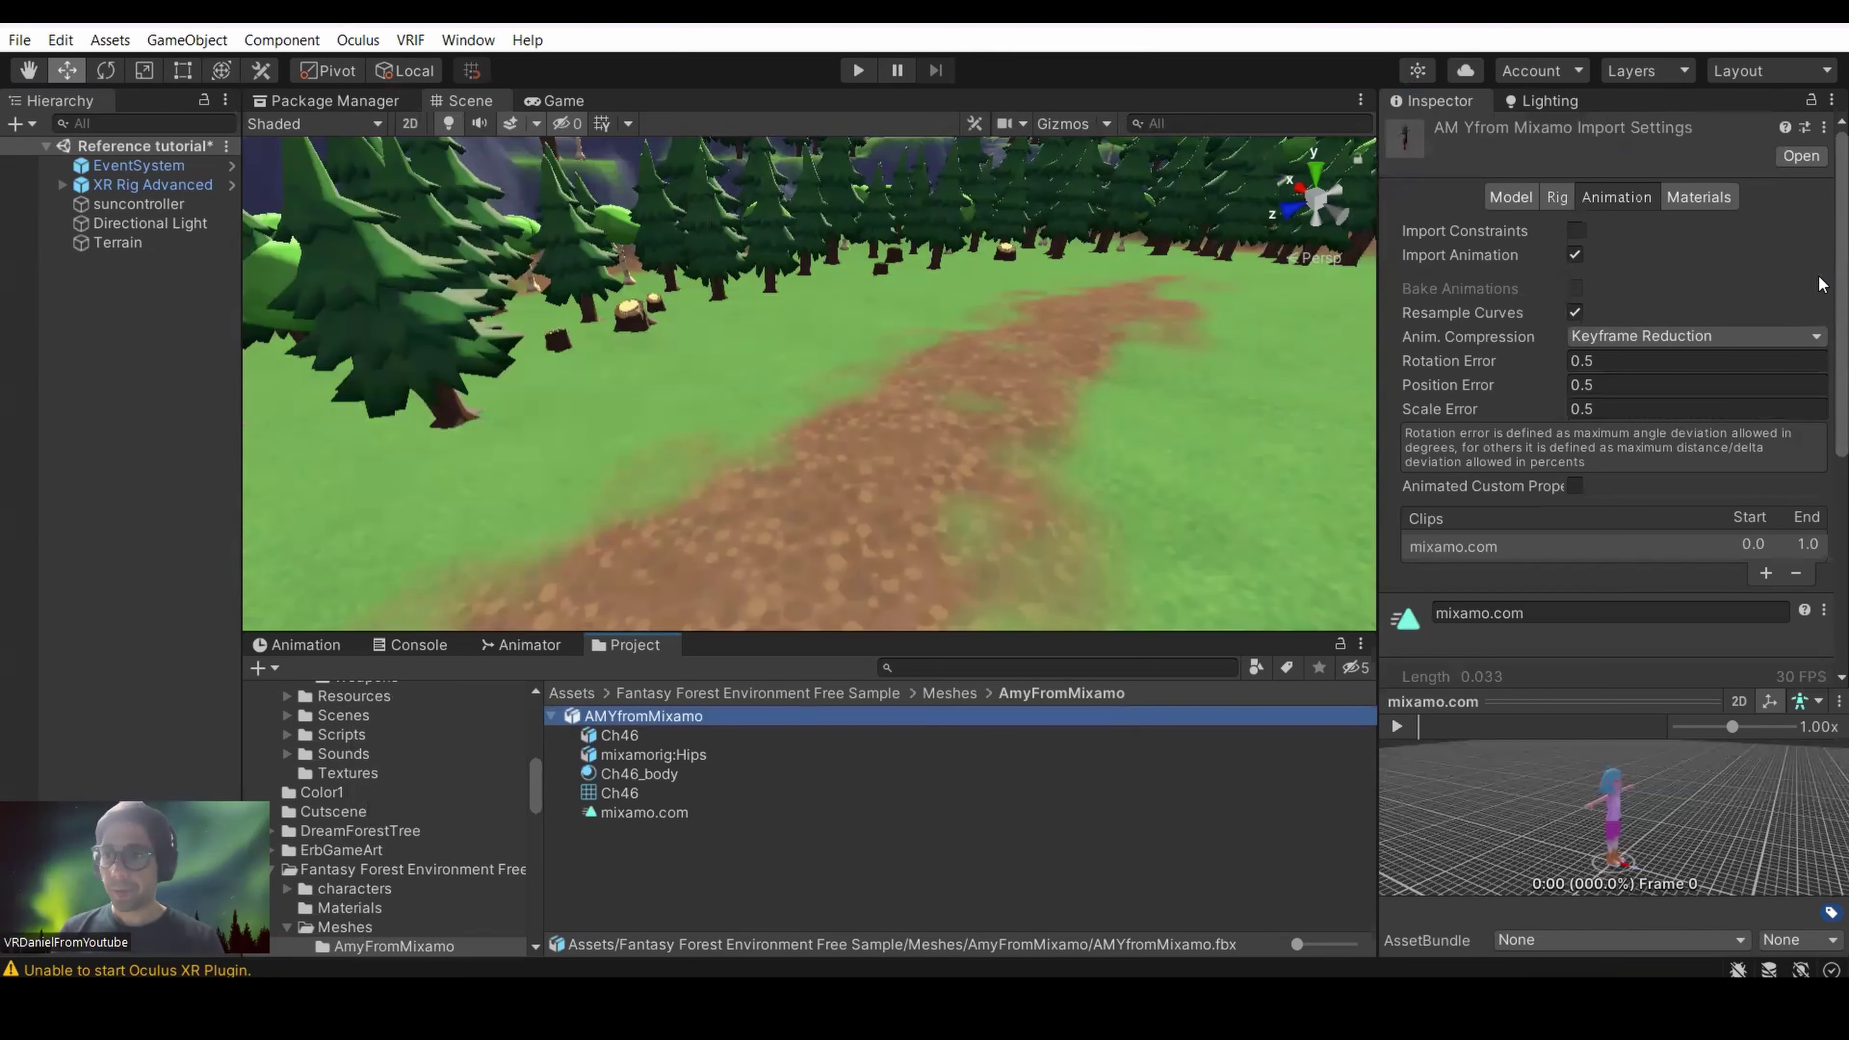
click(1516, 197)
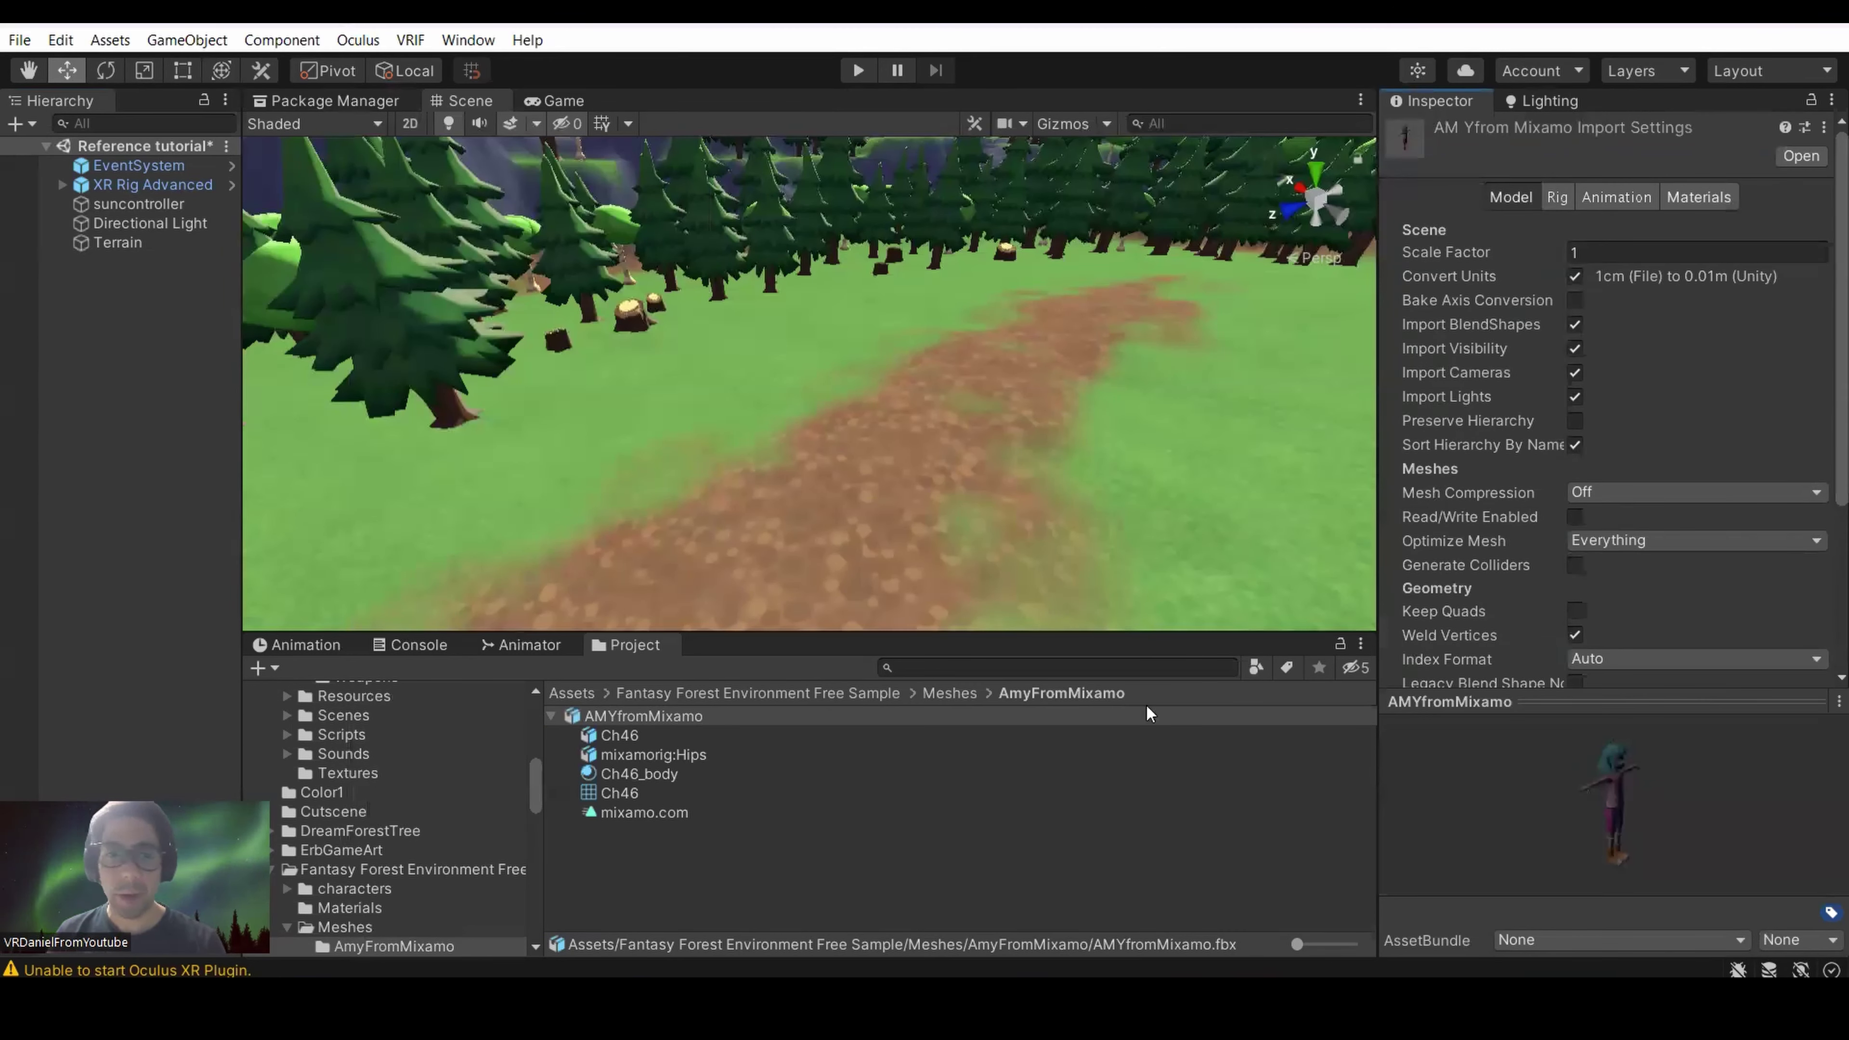
scroll(1633, 386, down, 3)
scroll(1631, 393, up, 3)
Set the AMYfromMixamo rig's Animation Type to Humanoid with Avatar Definition Create From This Model, and apply the settings.
click(1562, 197)
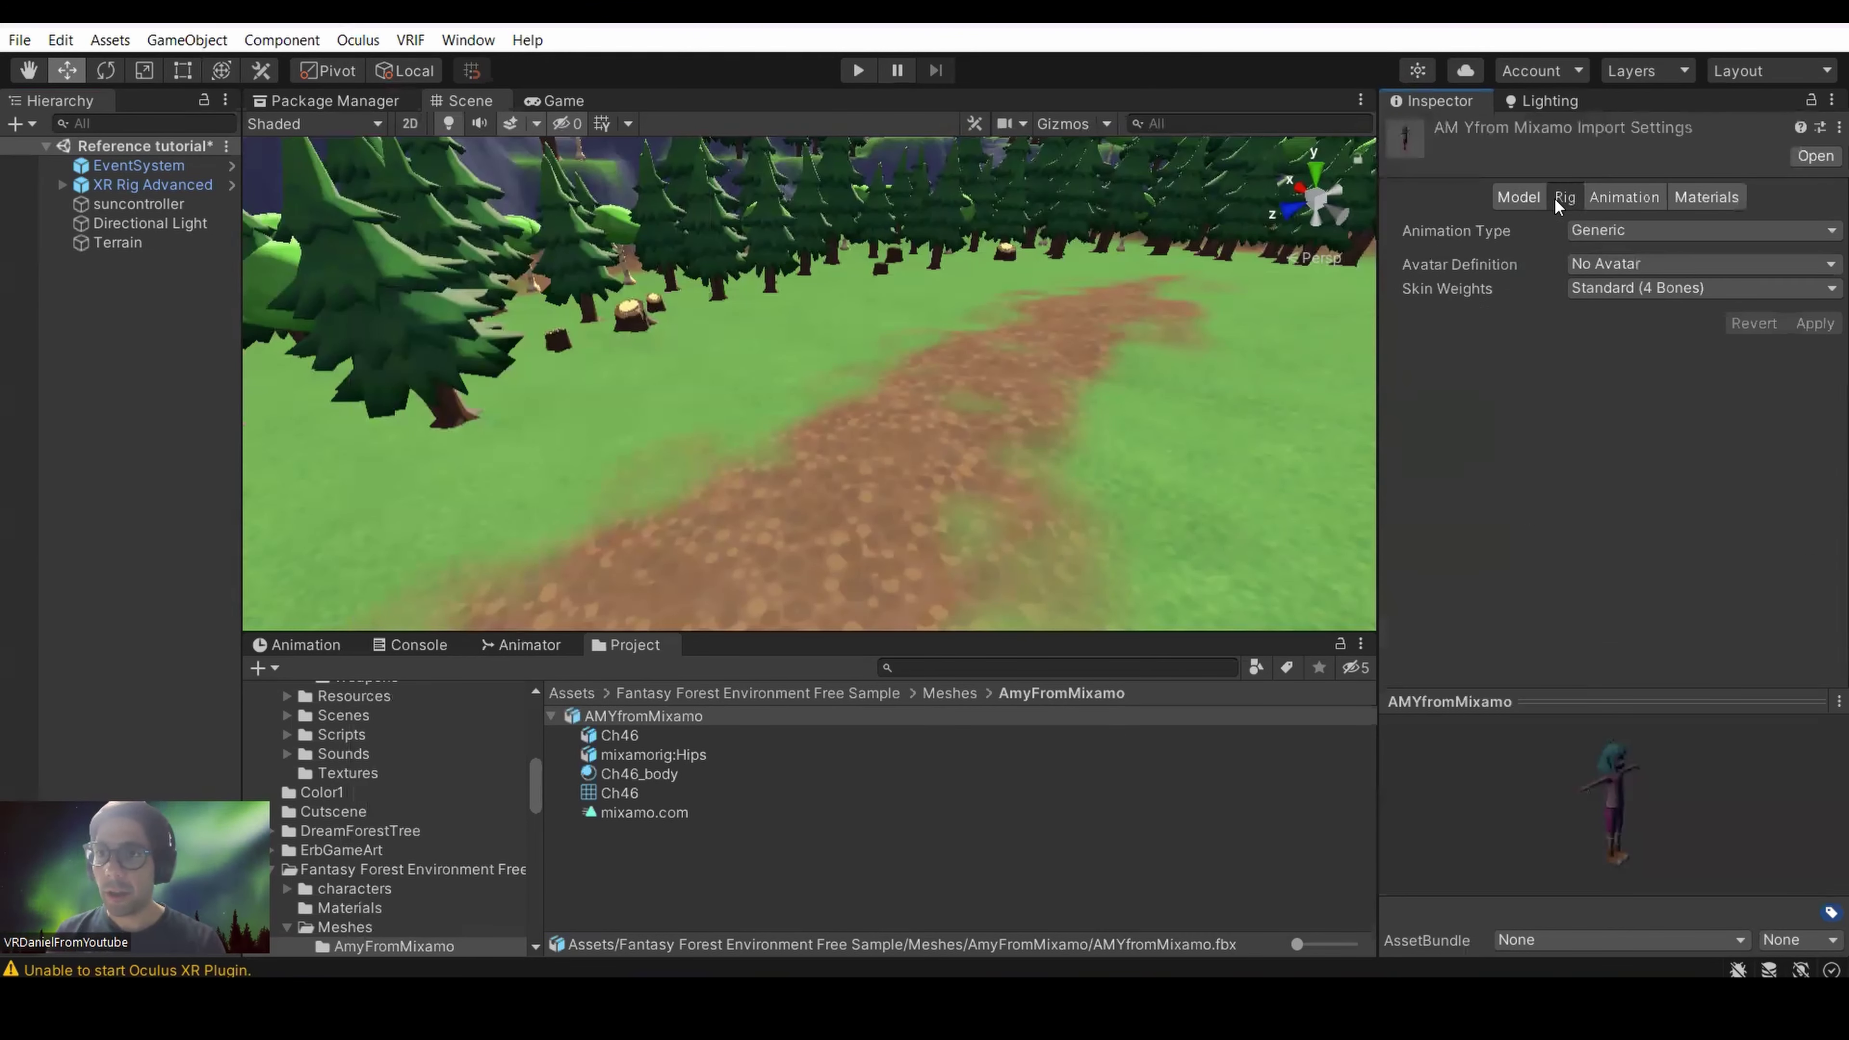
click(1667, 230)
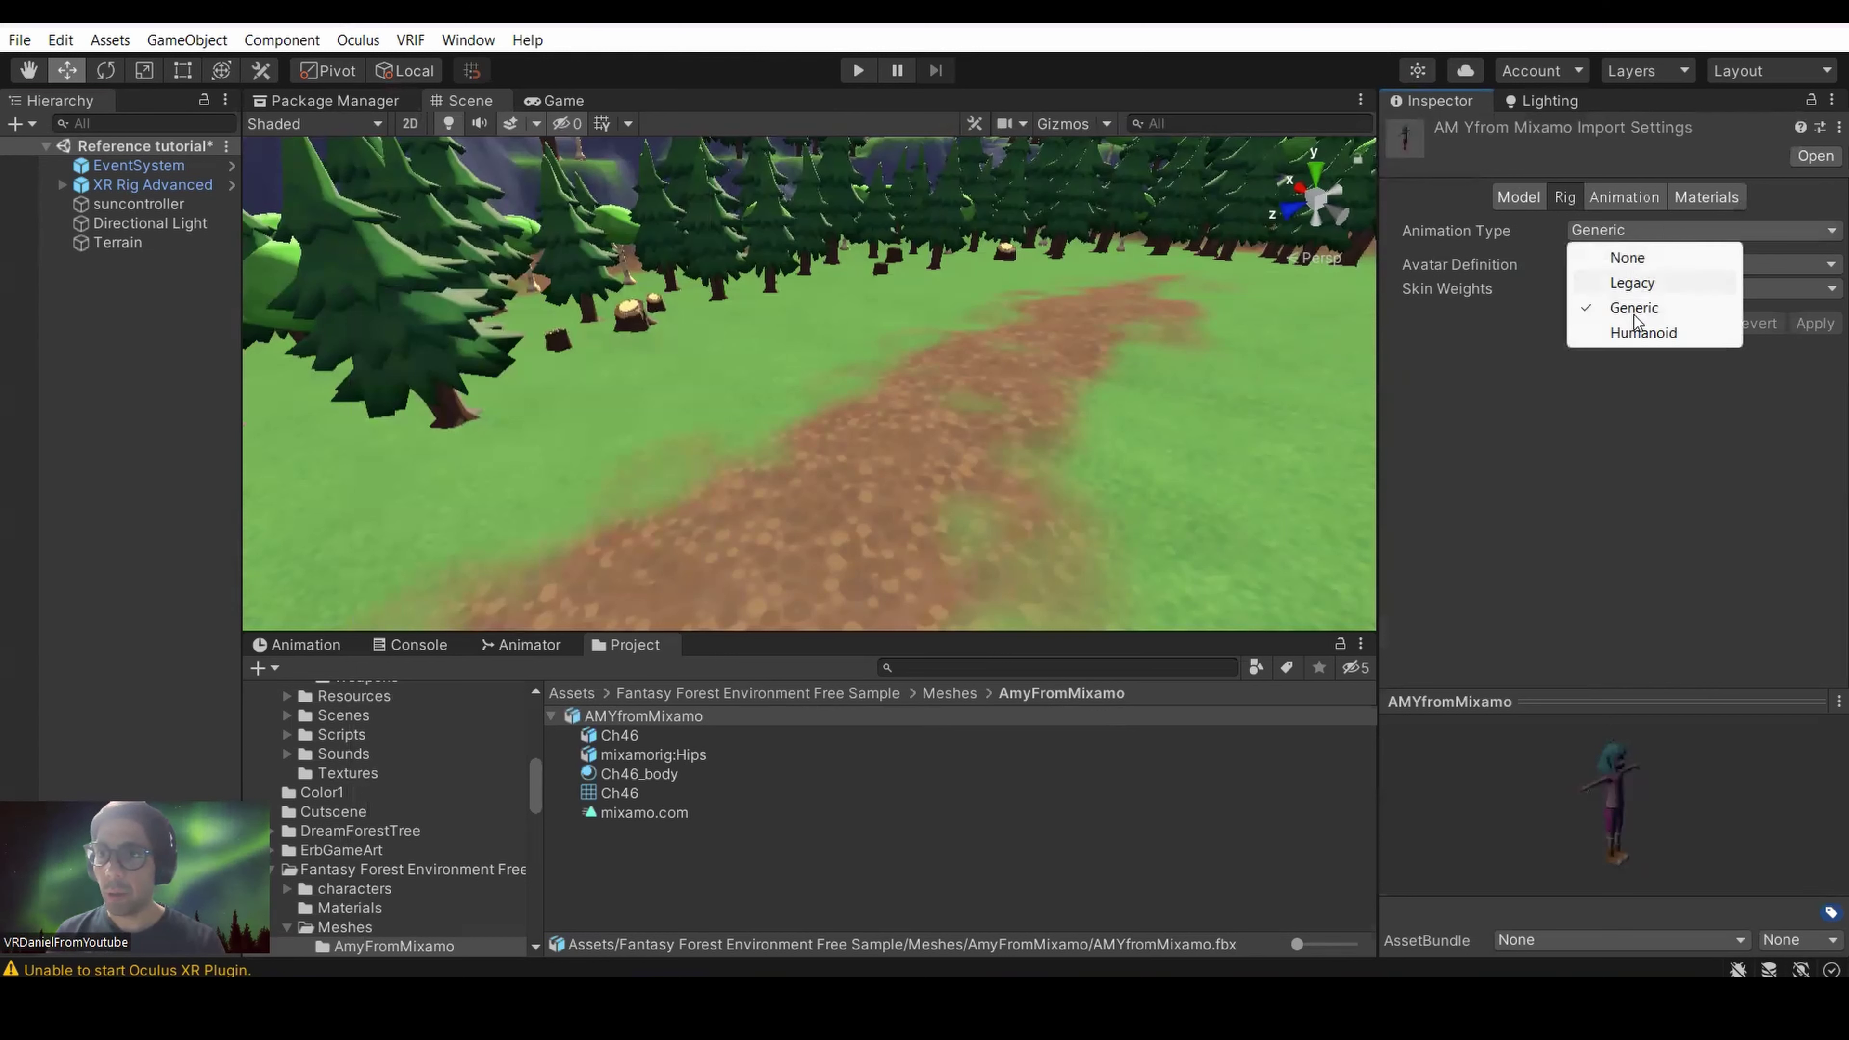
click(1634, 333)
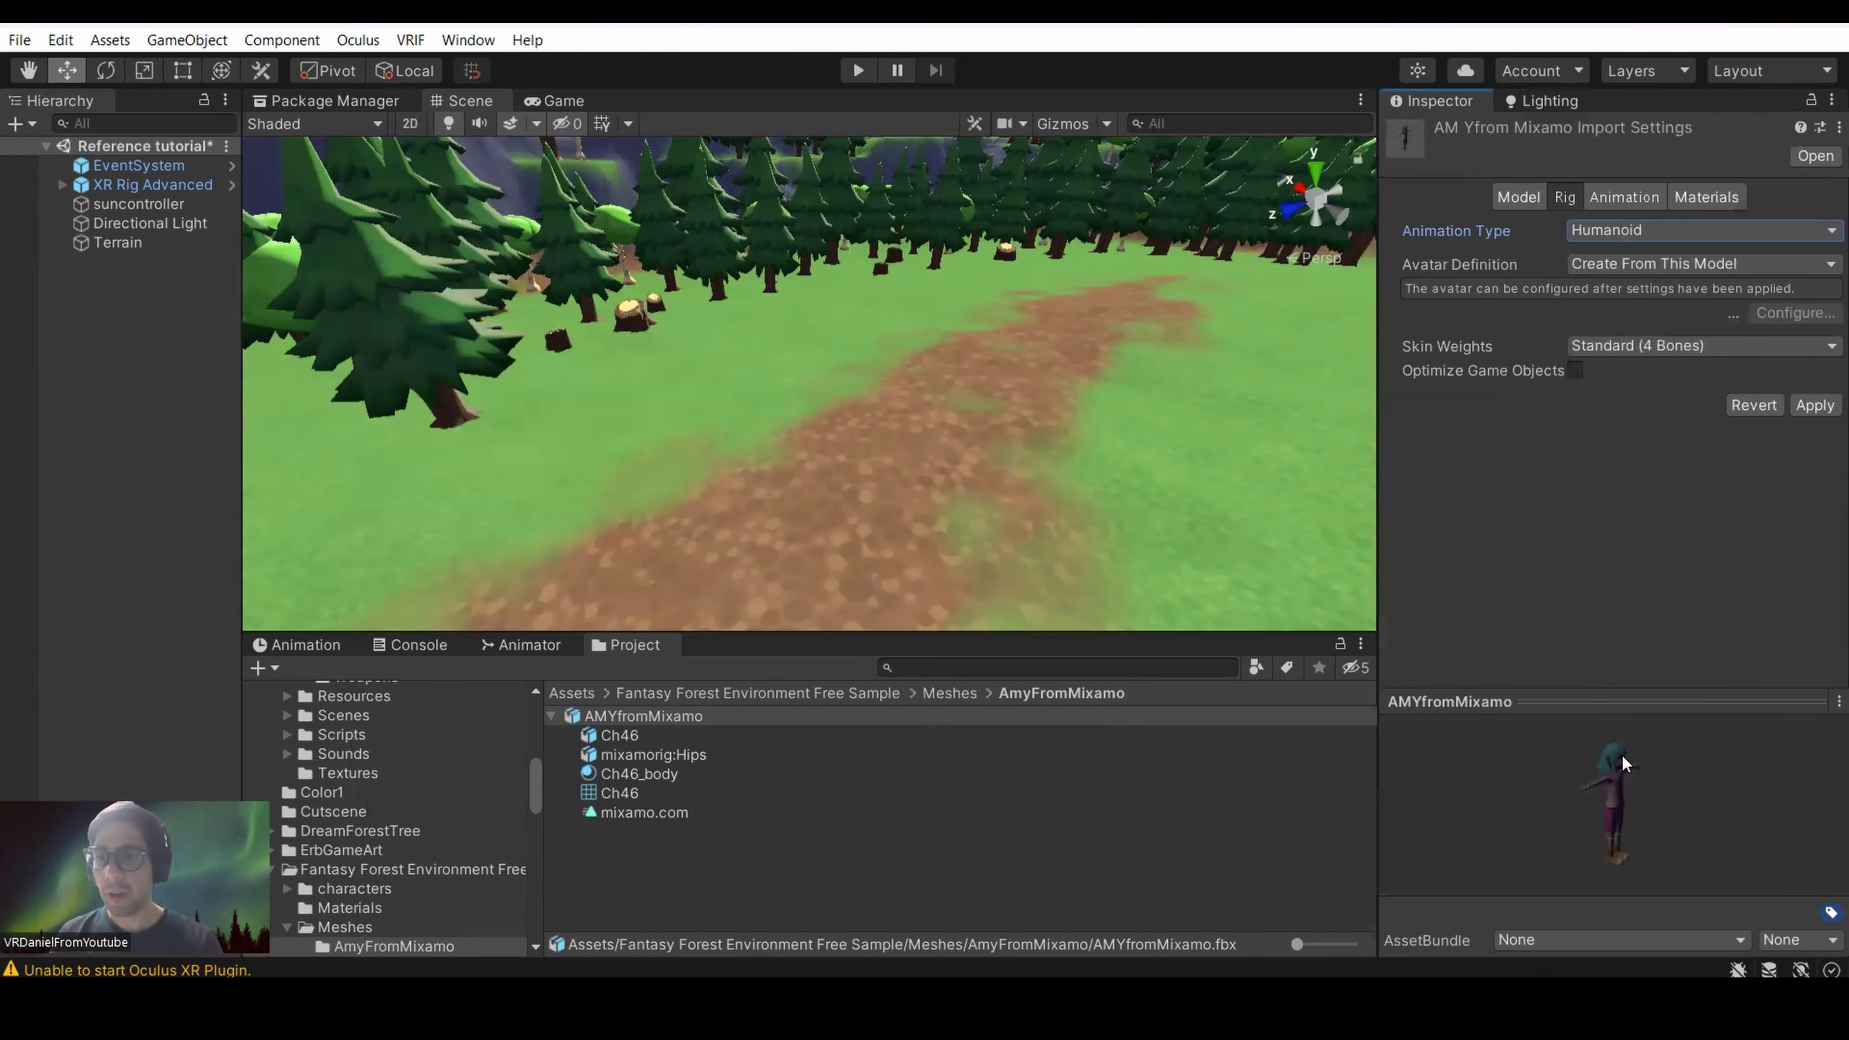
click(1739, 264)
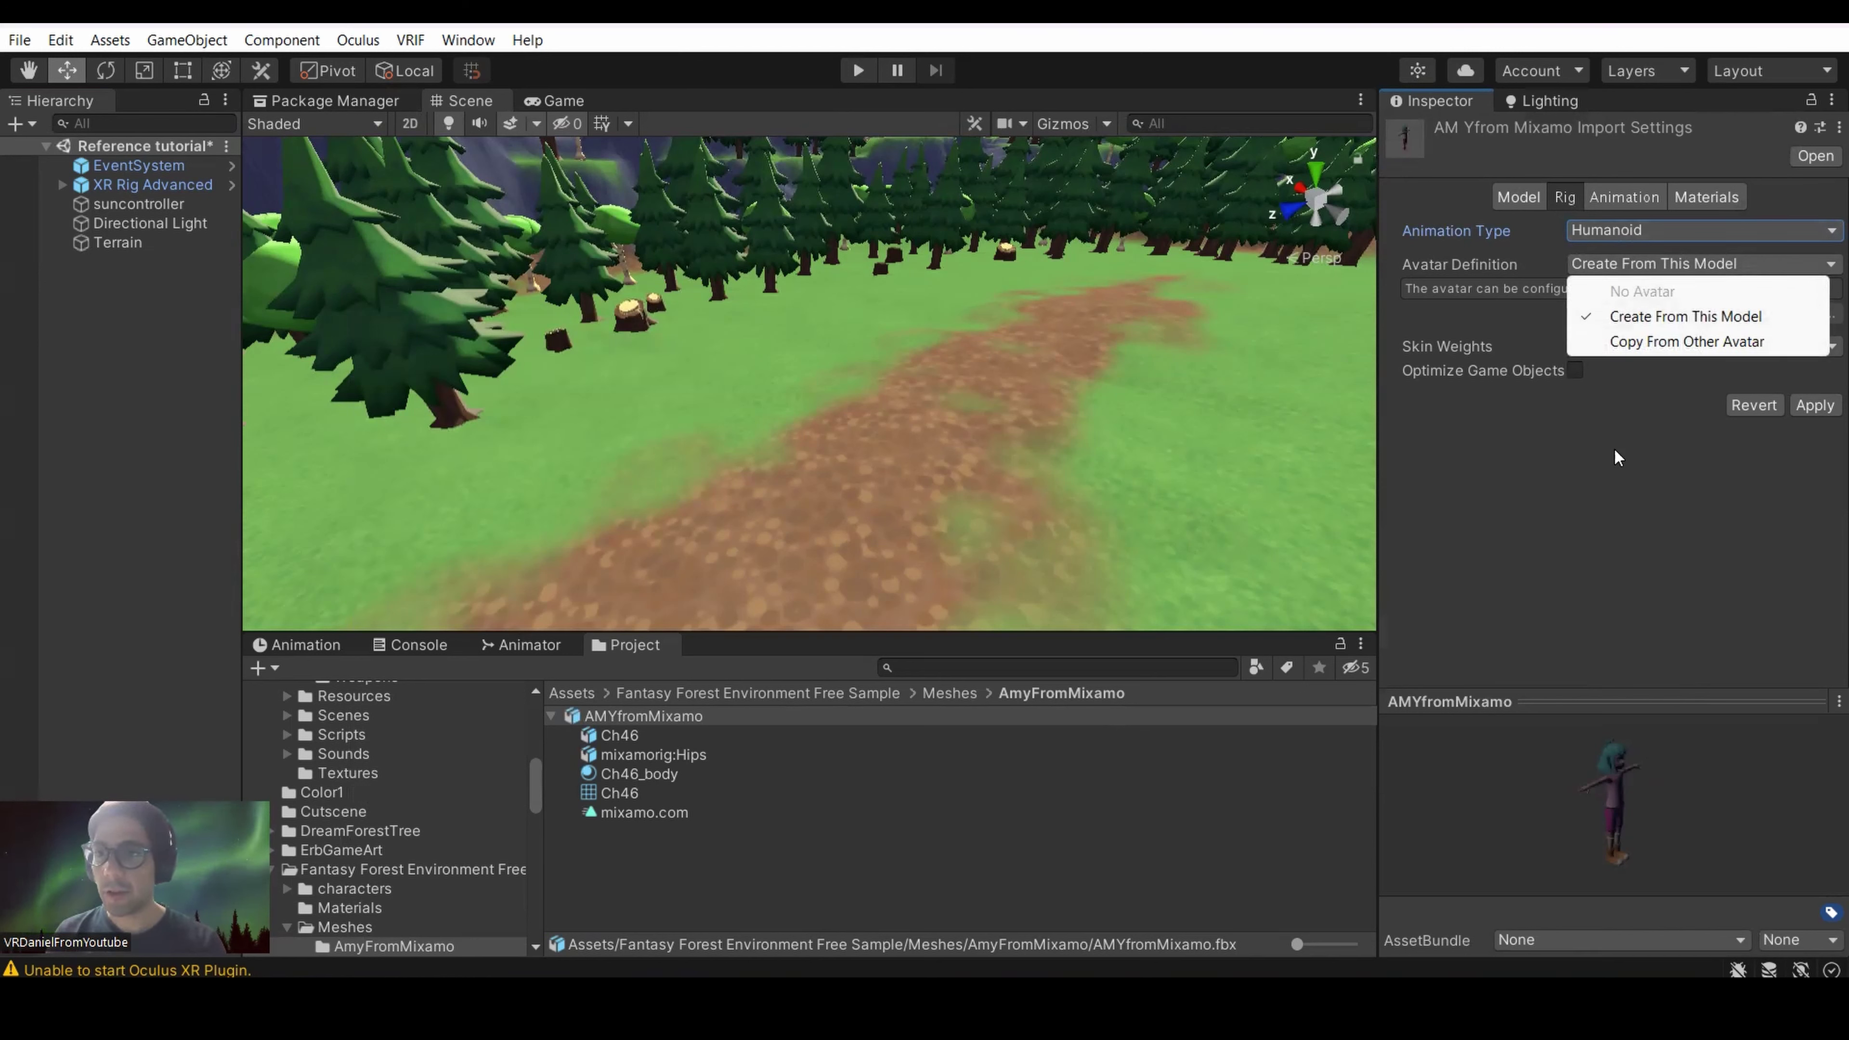
click(1682, 320)
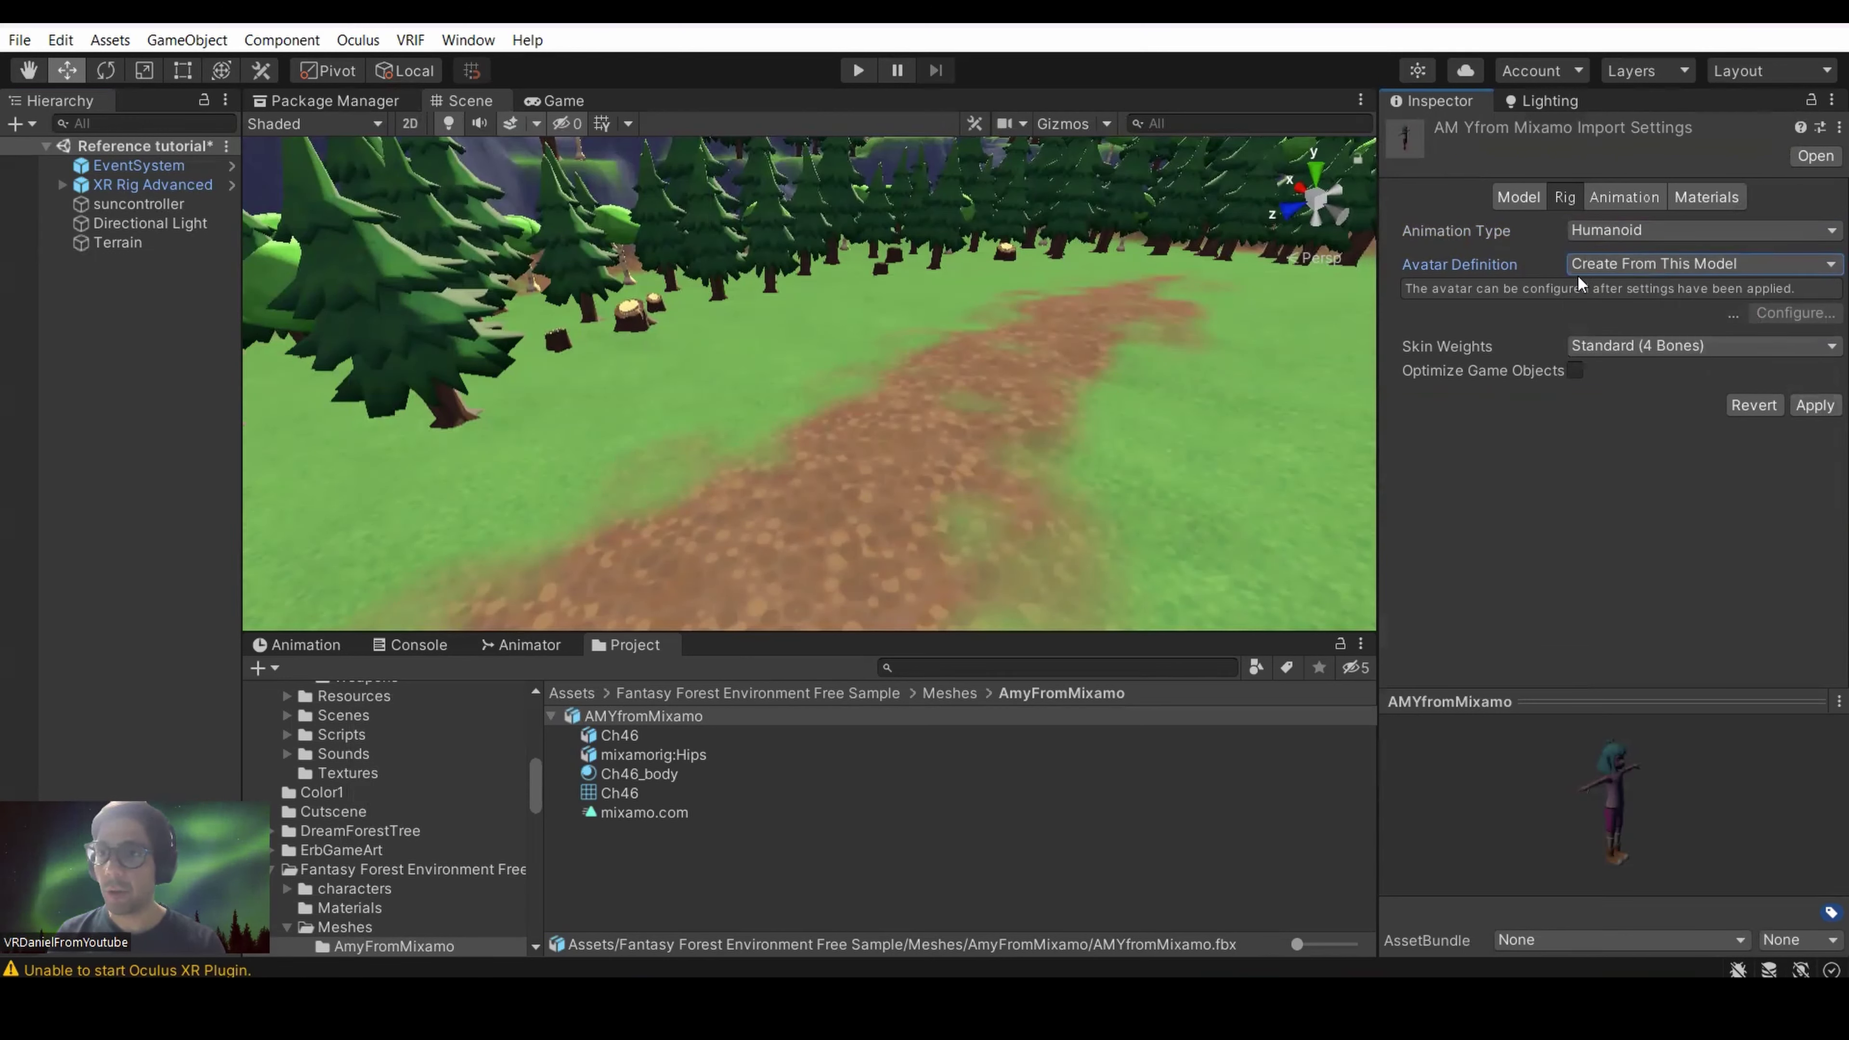
click(1814, 405)
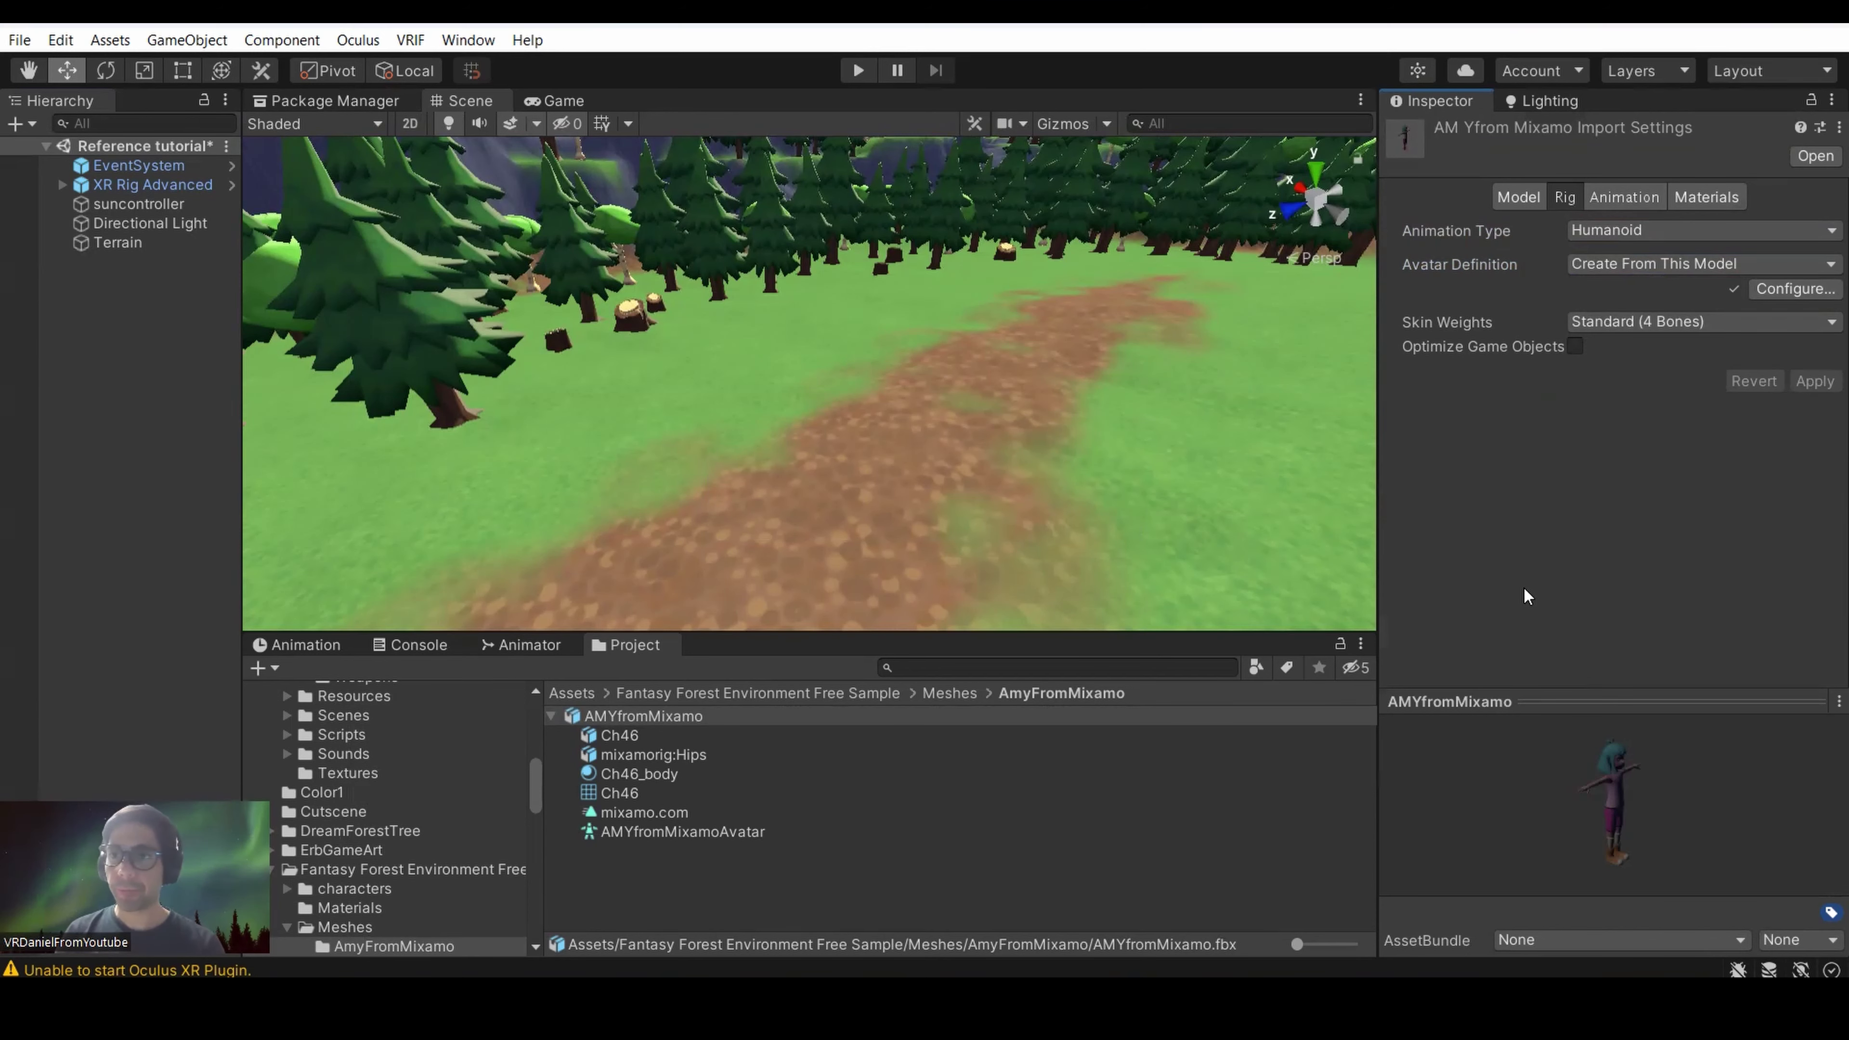
Examine the Animation import settings of AMYfromMixamo, including the mixamo.com clip's loop and root transform options.
click(1641, 201)
scroll(1686, 425, down, 10)
scroll(1683, 427, up, 10)
scroll(1688, 432, down, 10)
scroll(1689, 432, up, 10)
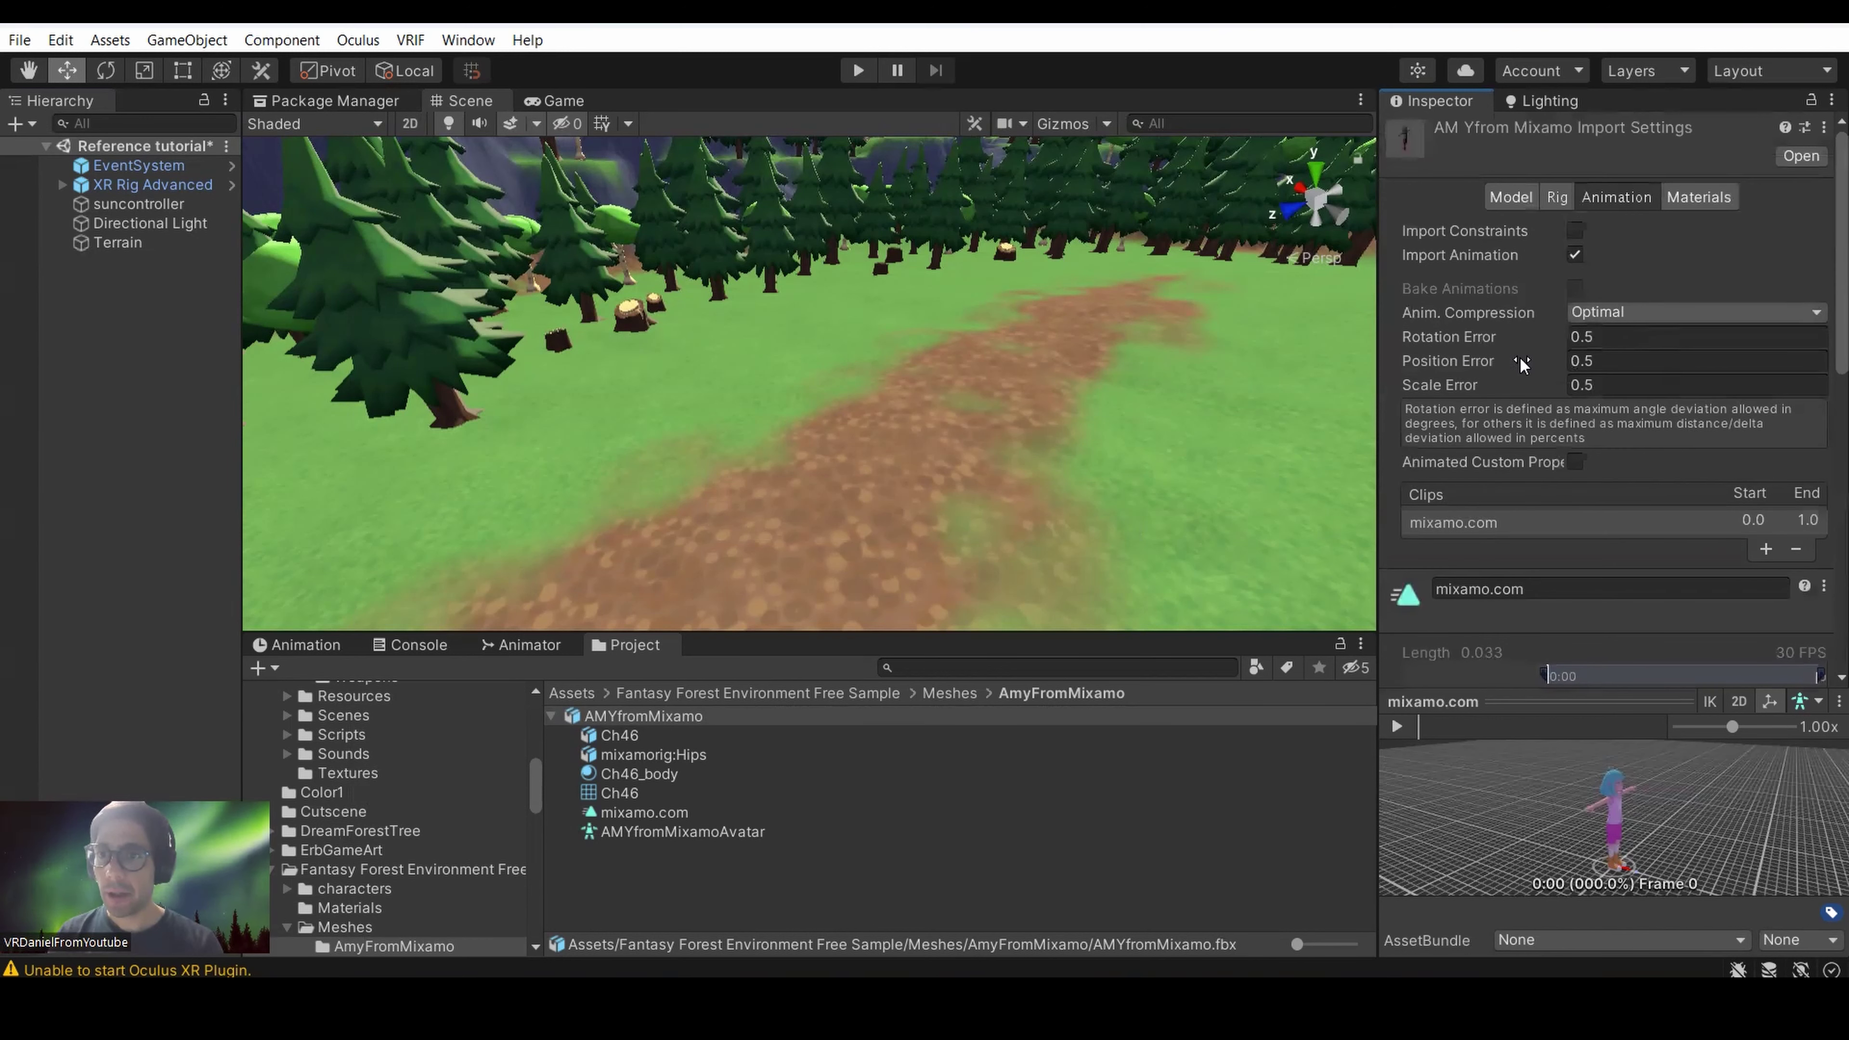
scroll(1620, 438, down, 3)
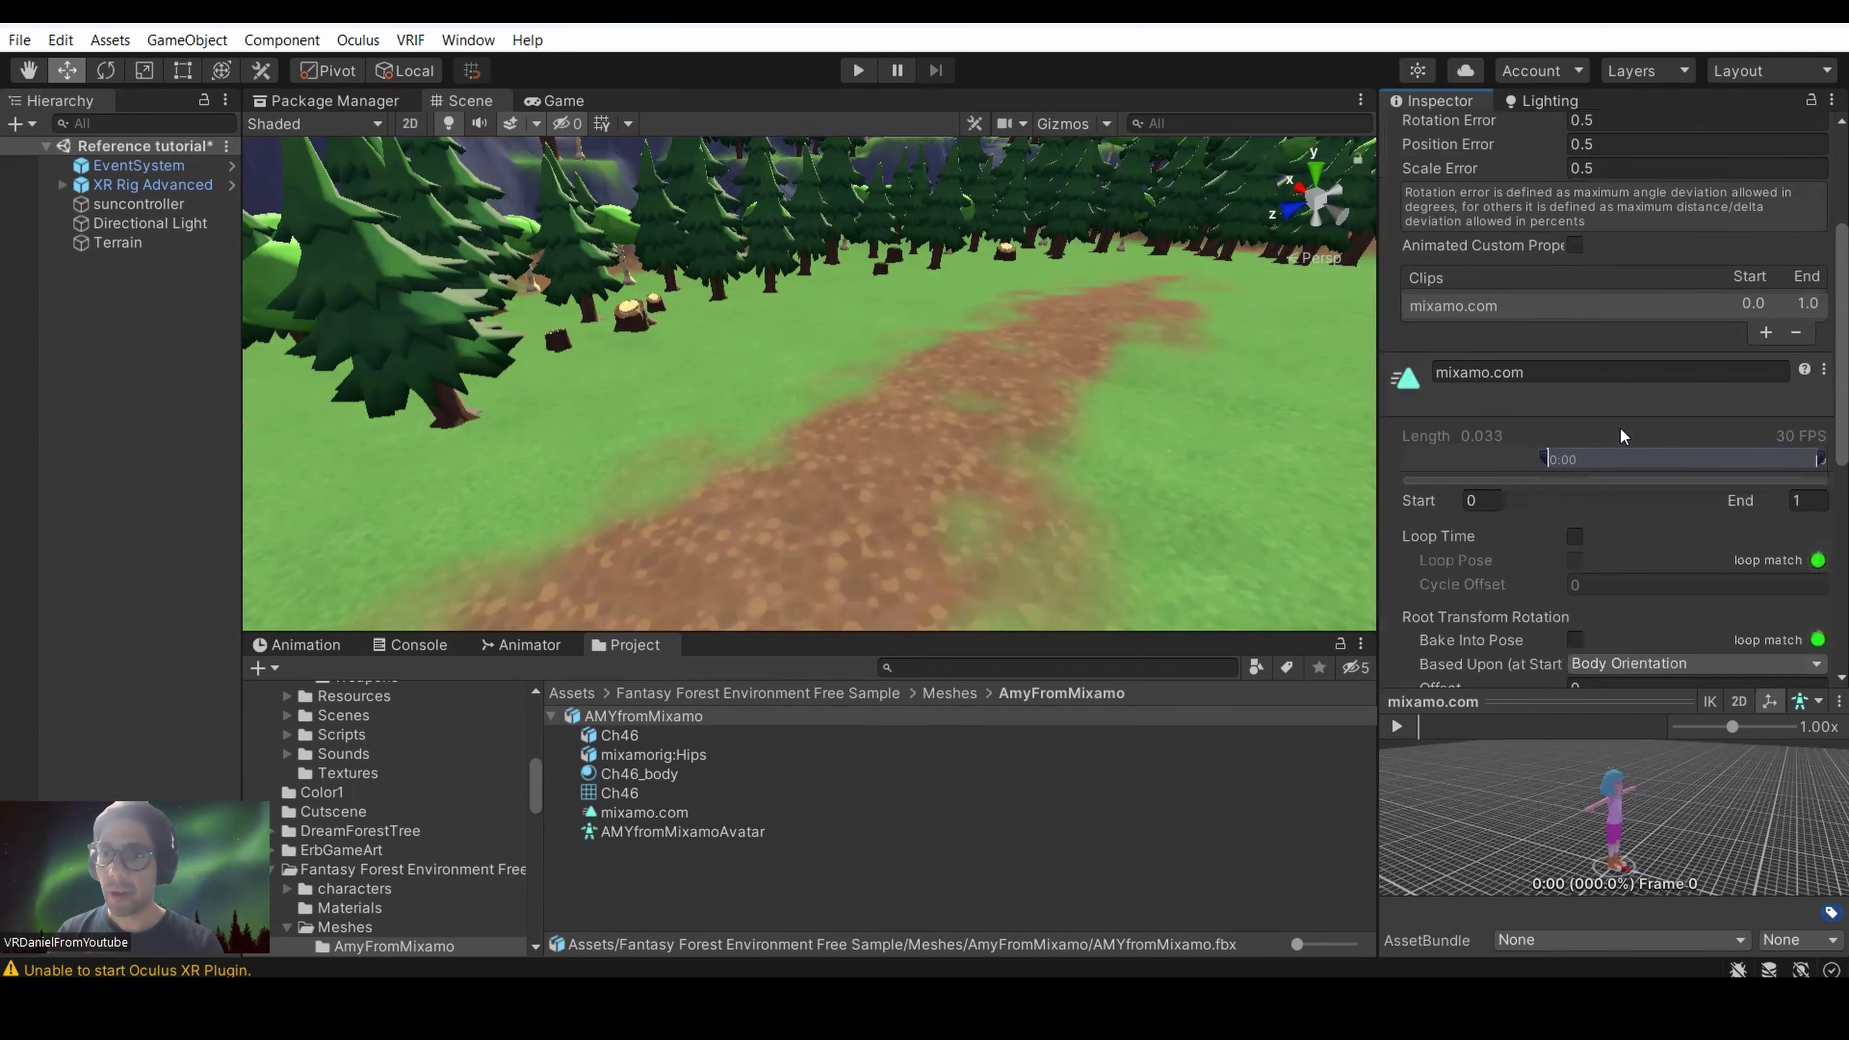
scroll(1552, 352, down, 3)
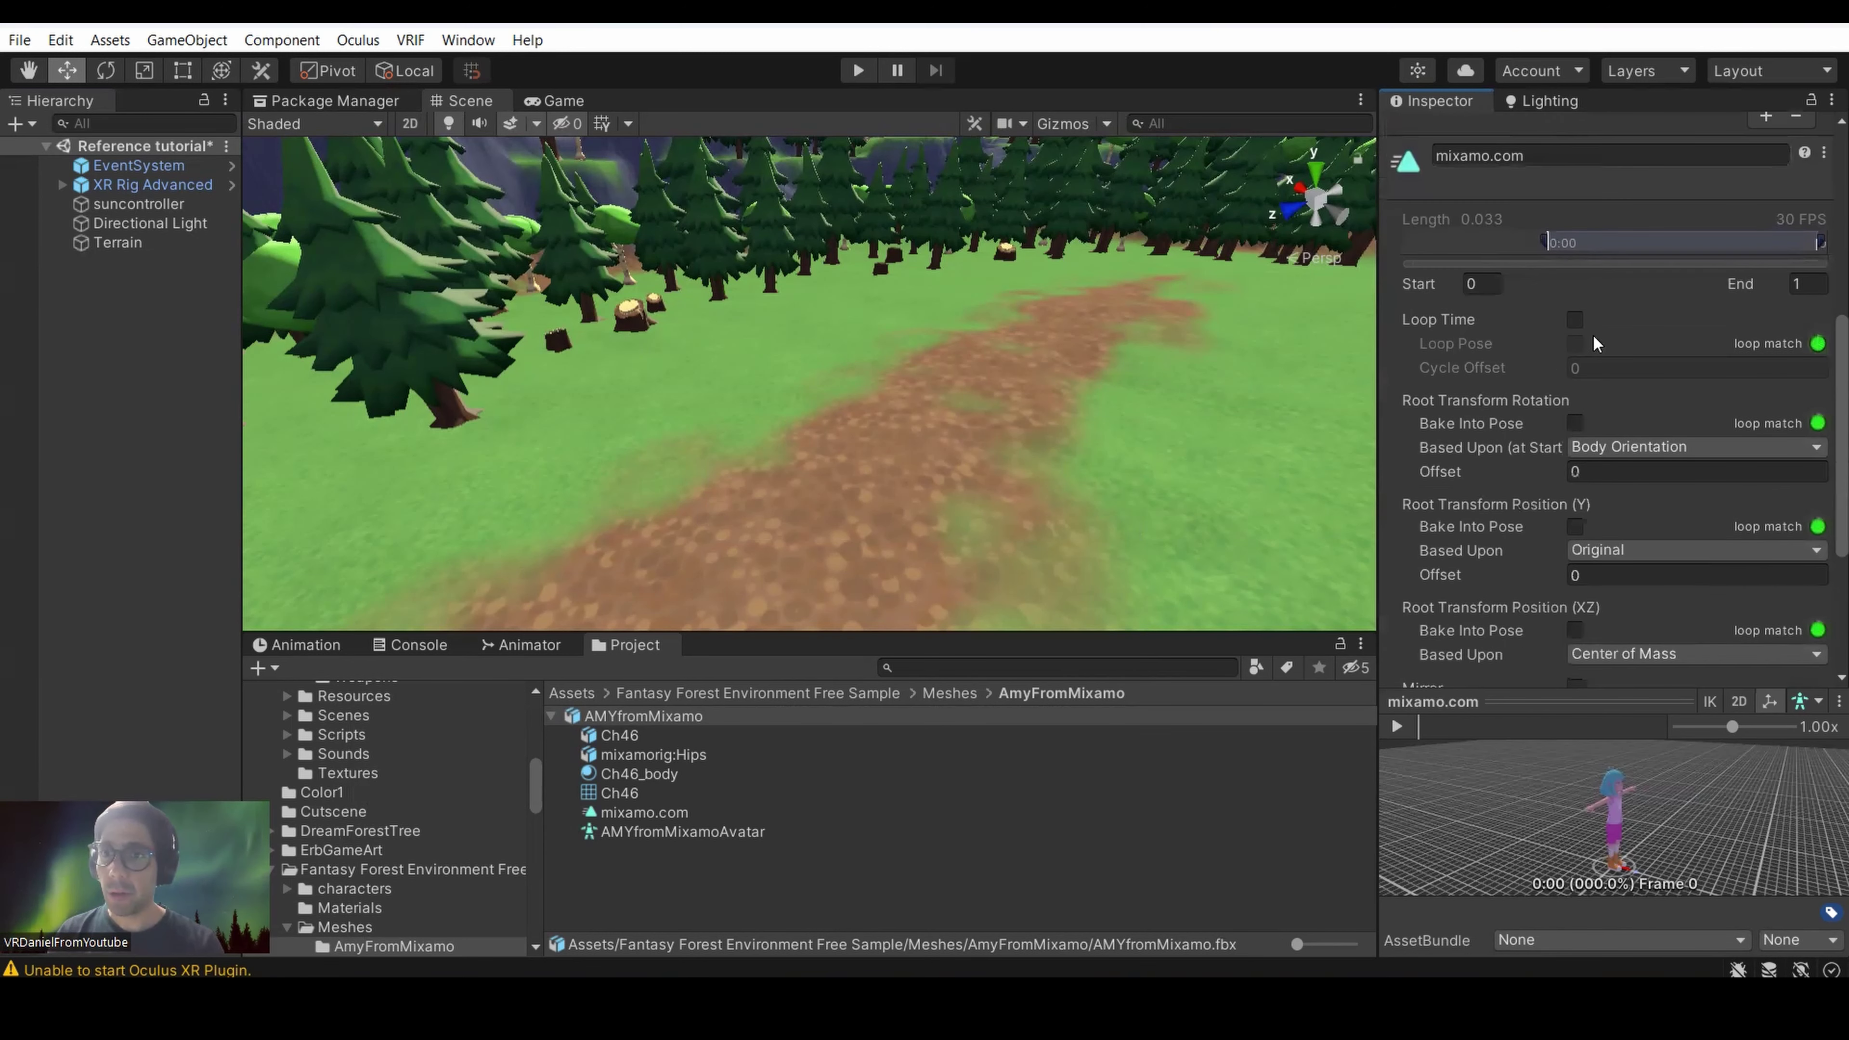
scroll(1592, 342, down, 3)
scroll(1623, 477, up, 10)
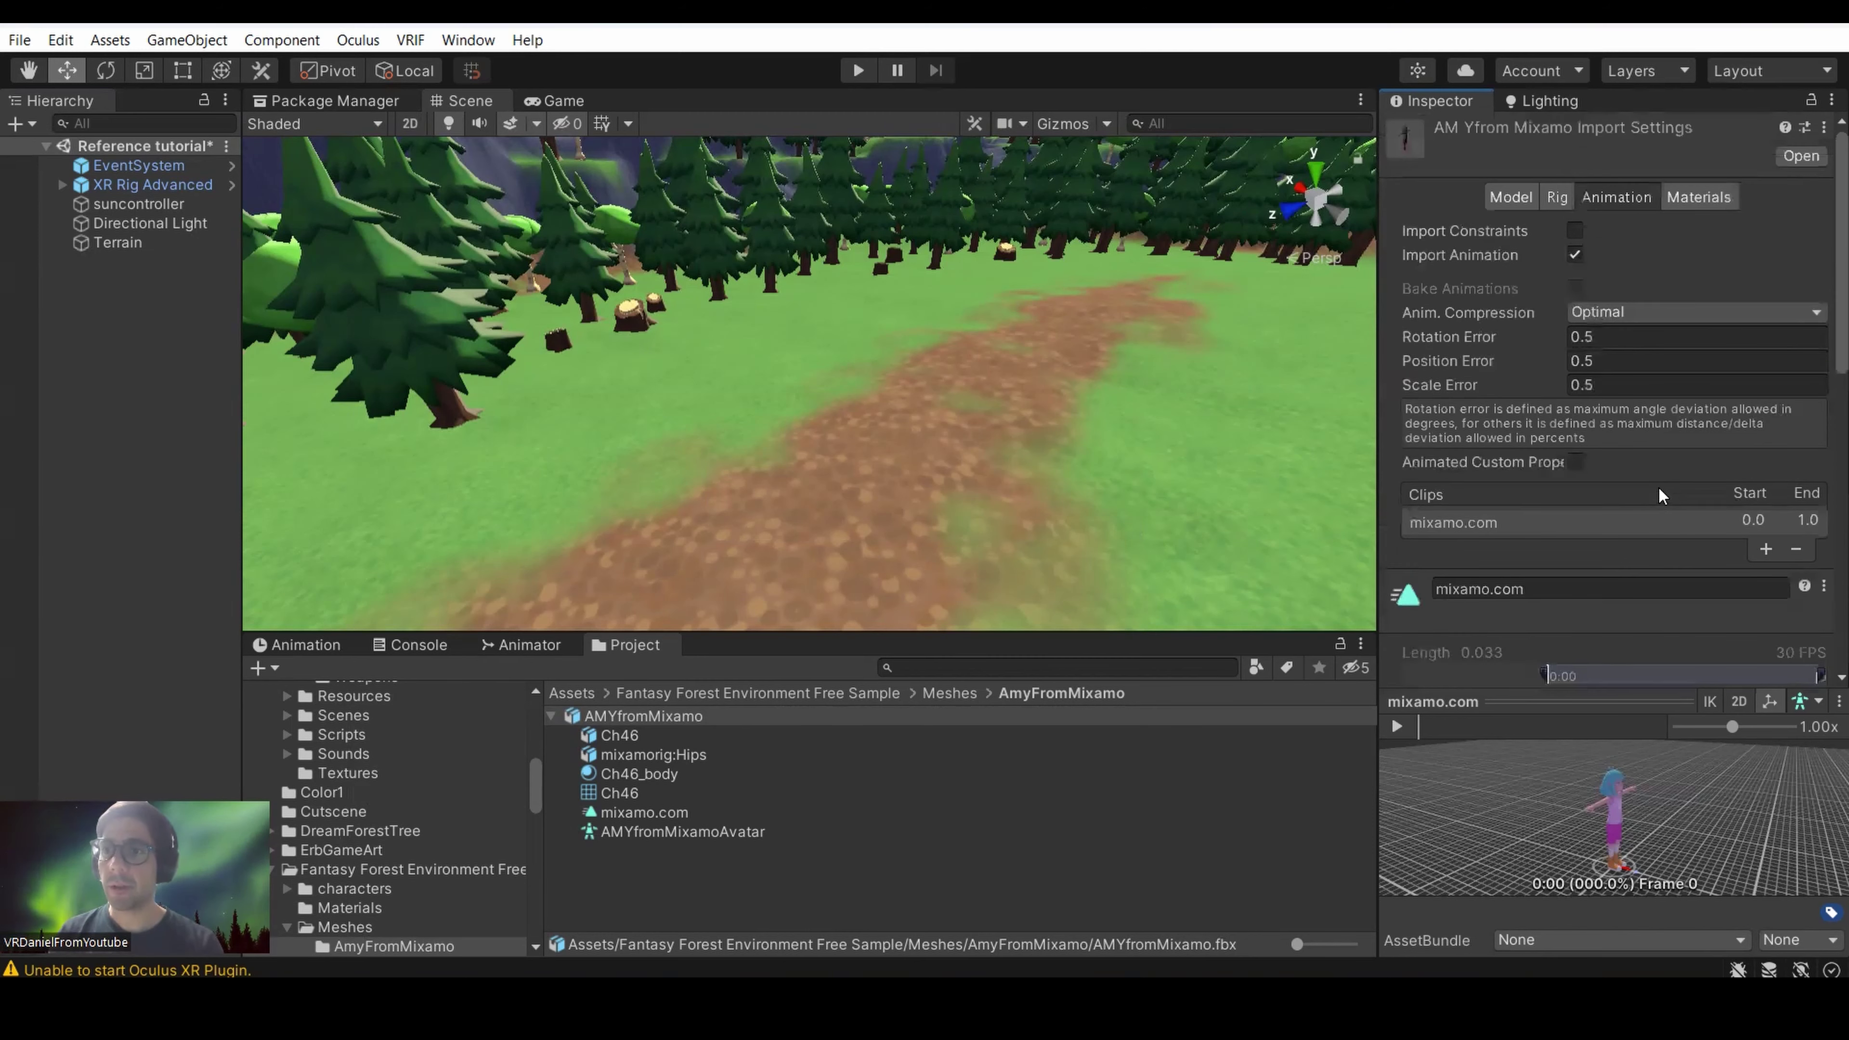
Extract AMYfromMixamo's textures and materials into the AmyFromMixamo folder, fixing the normal map texture's import setting.
click(1678, 198)
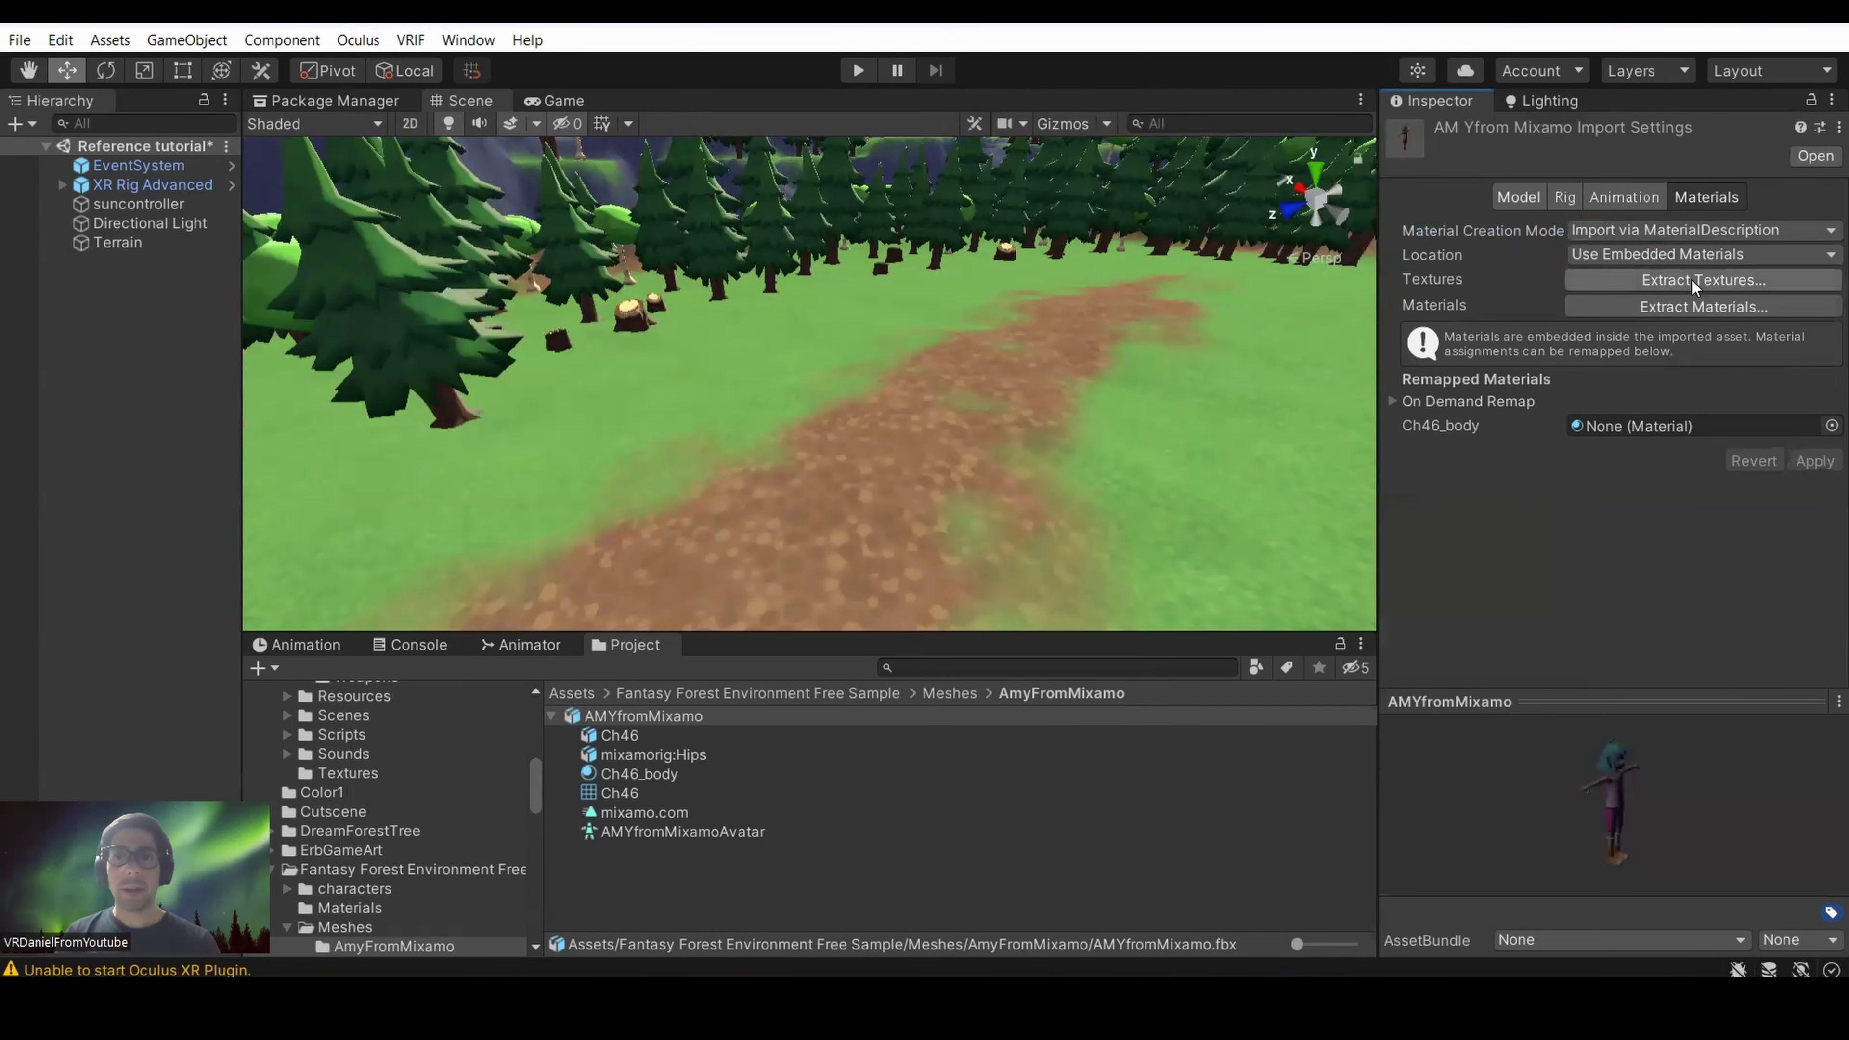
click(1696, 280)
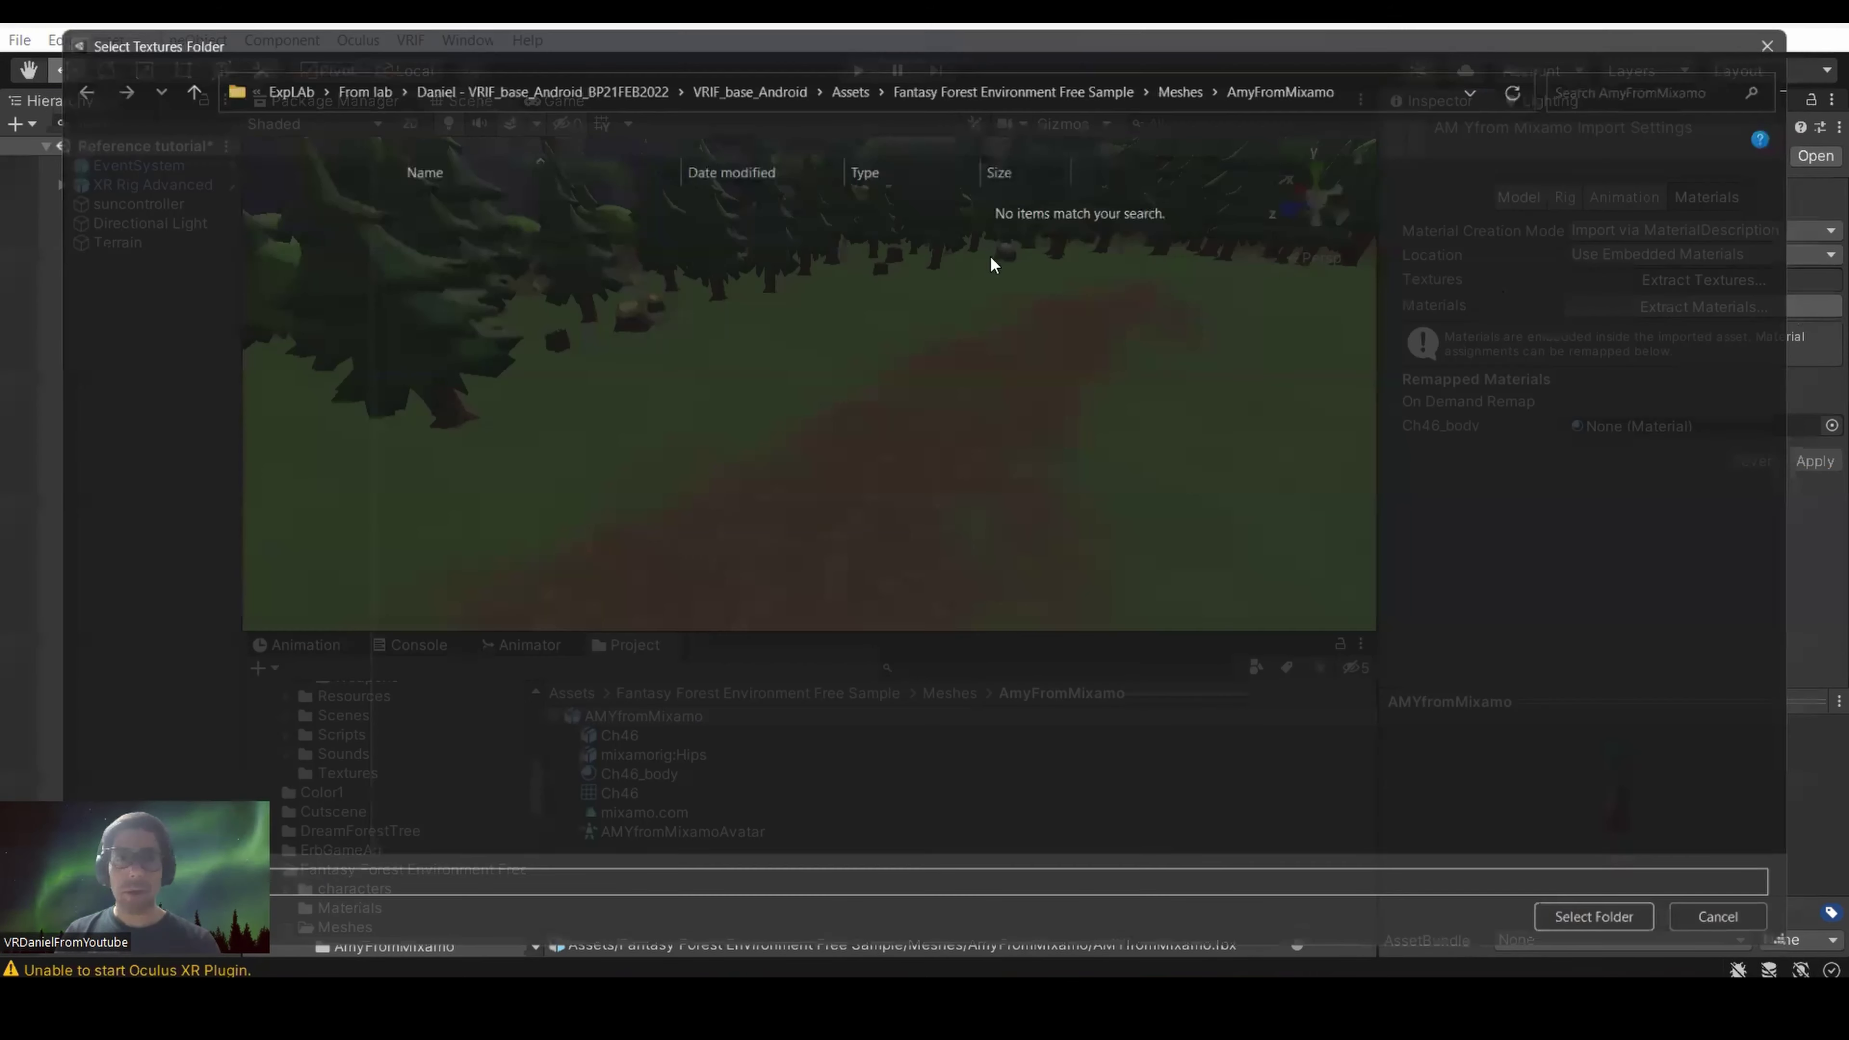
click(1606, 943)
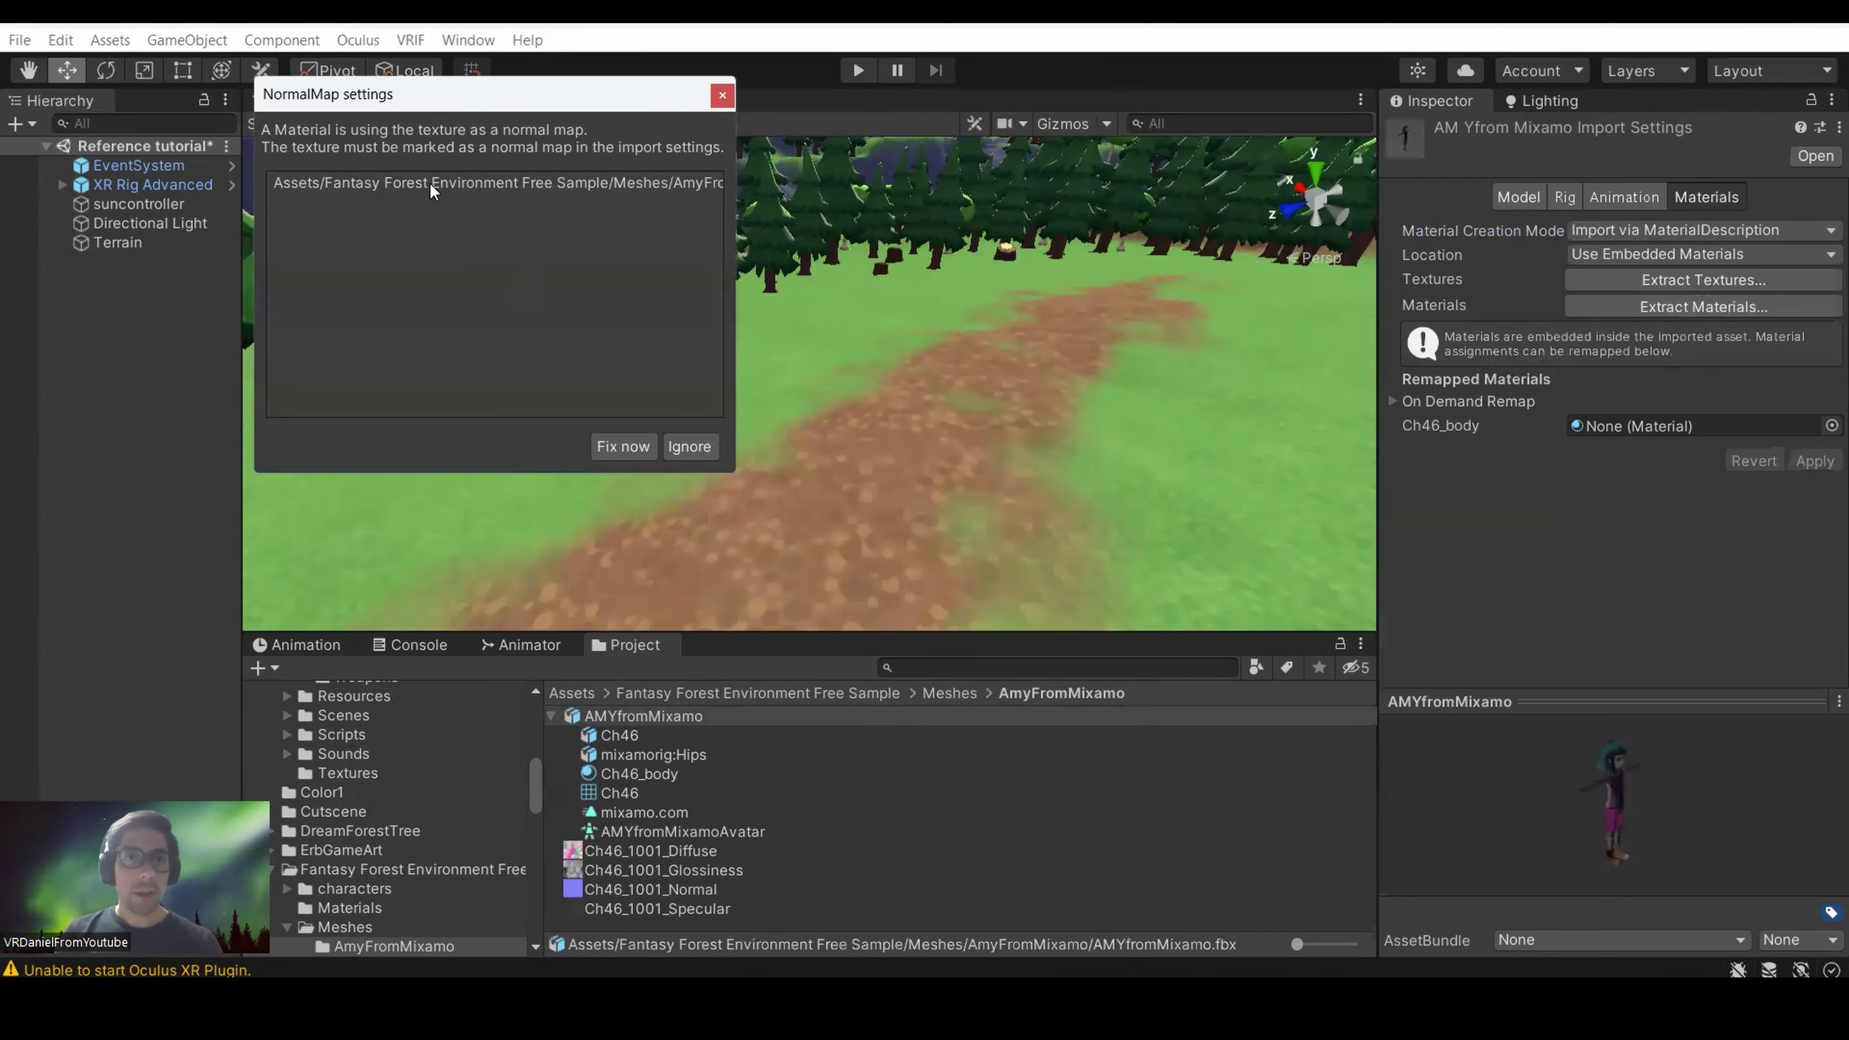
click(429, 183)
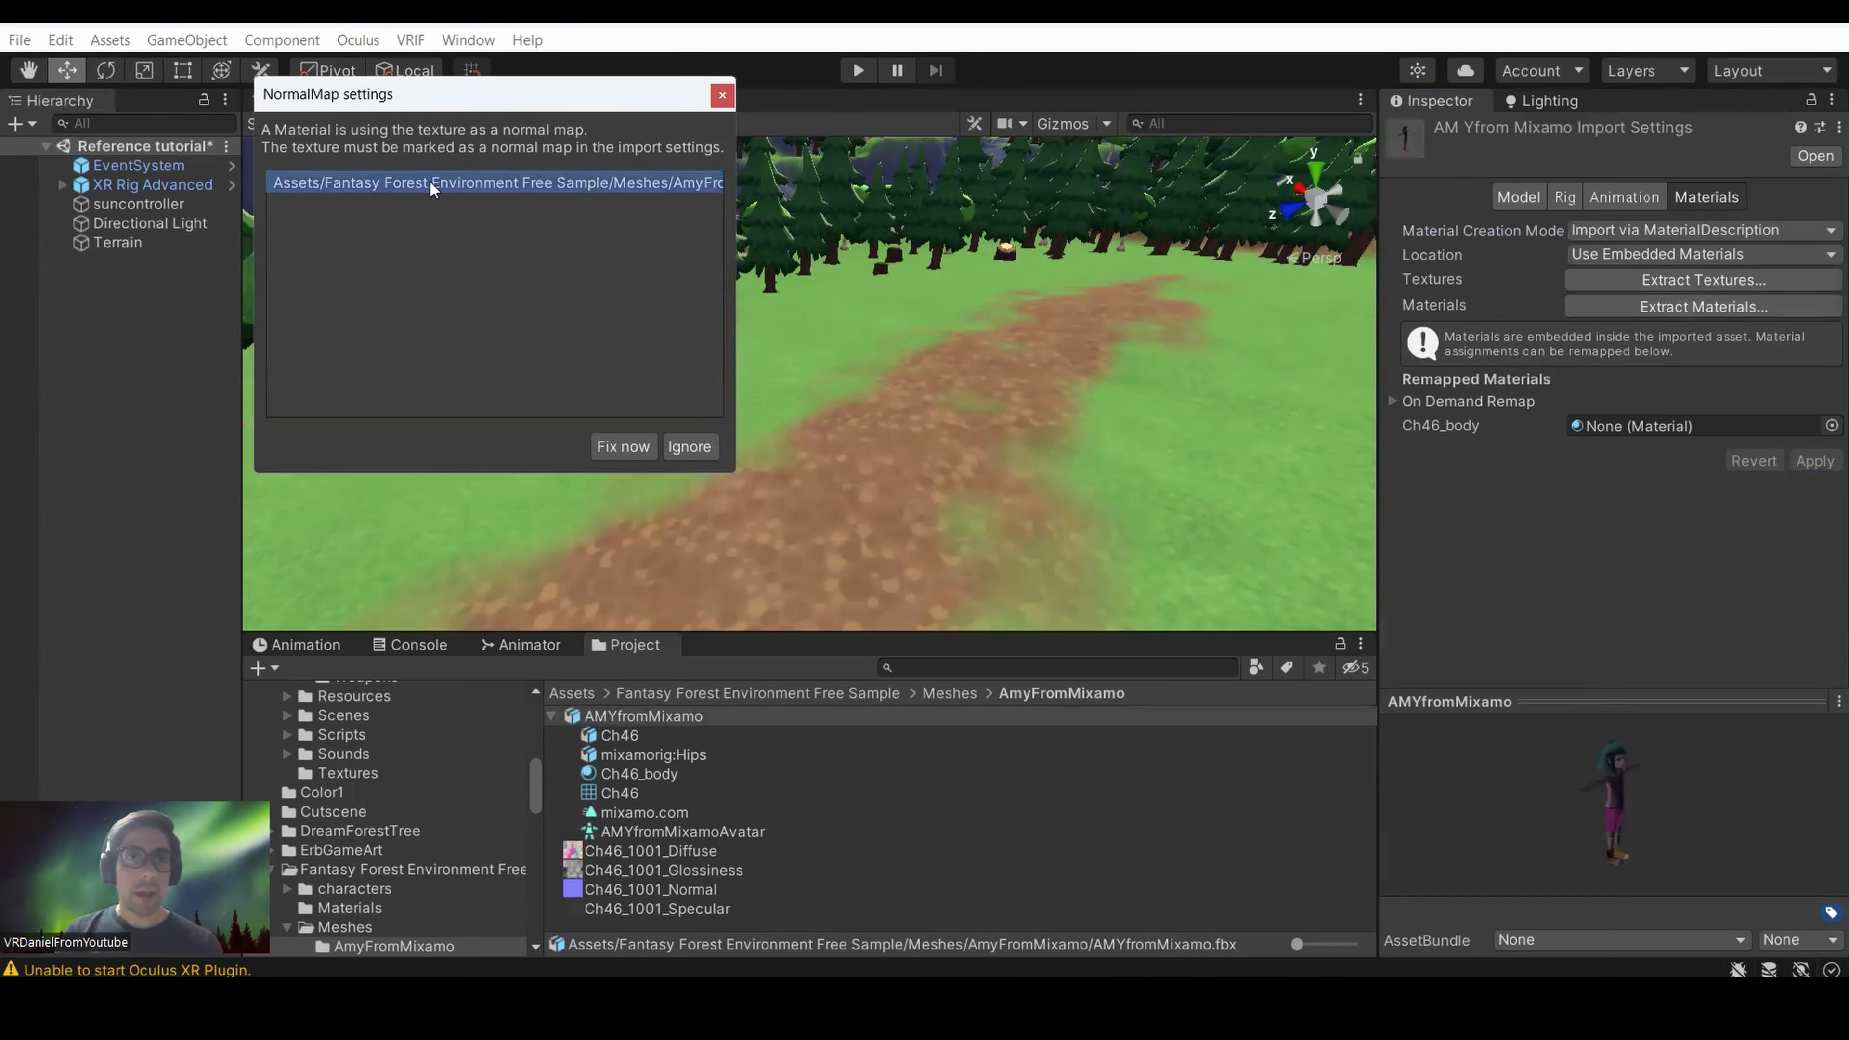
click(615, 439)
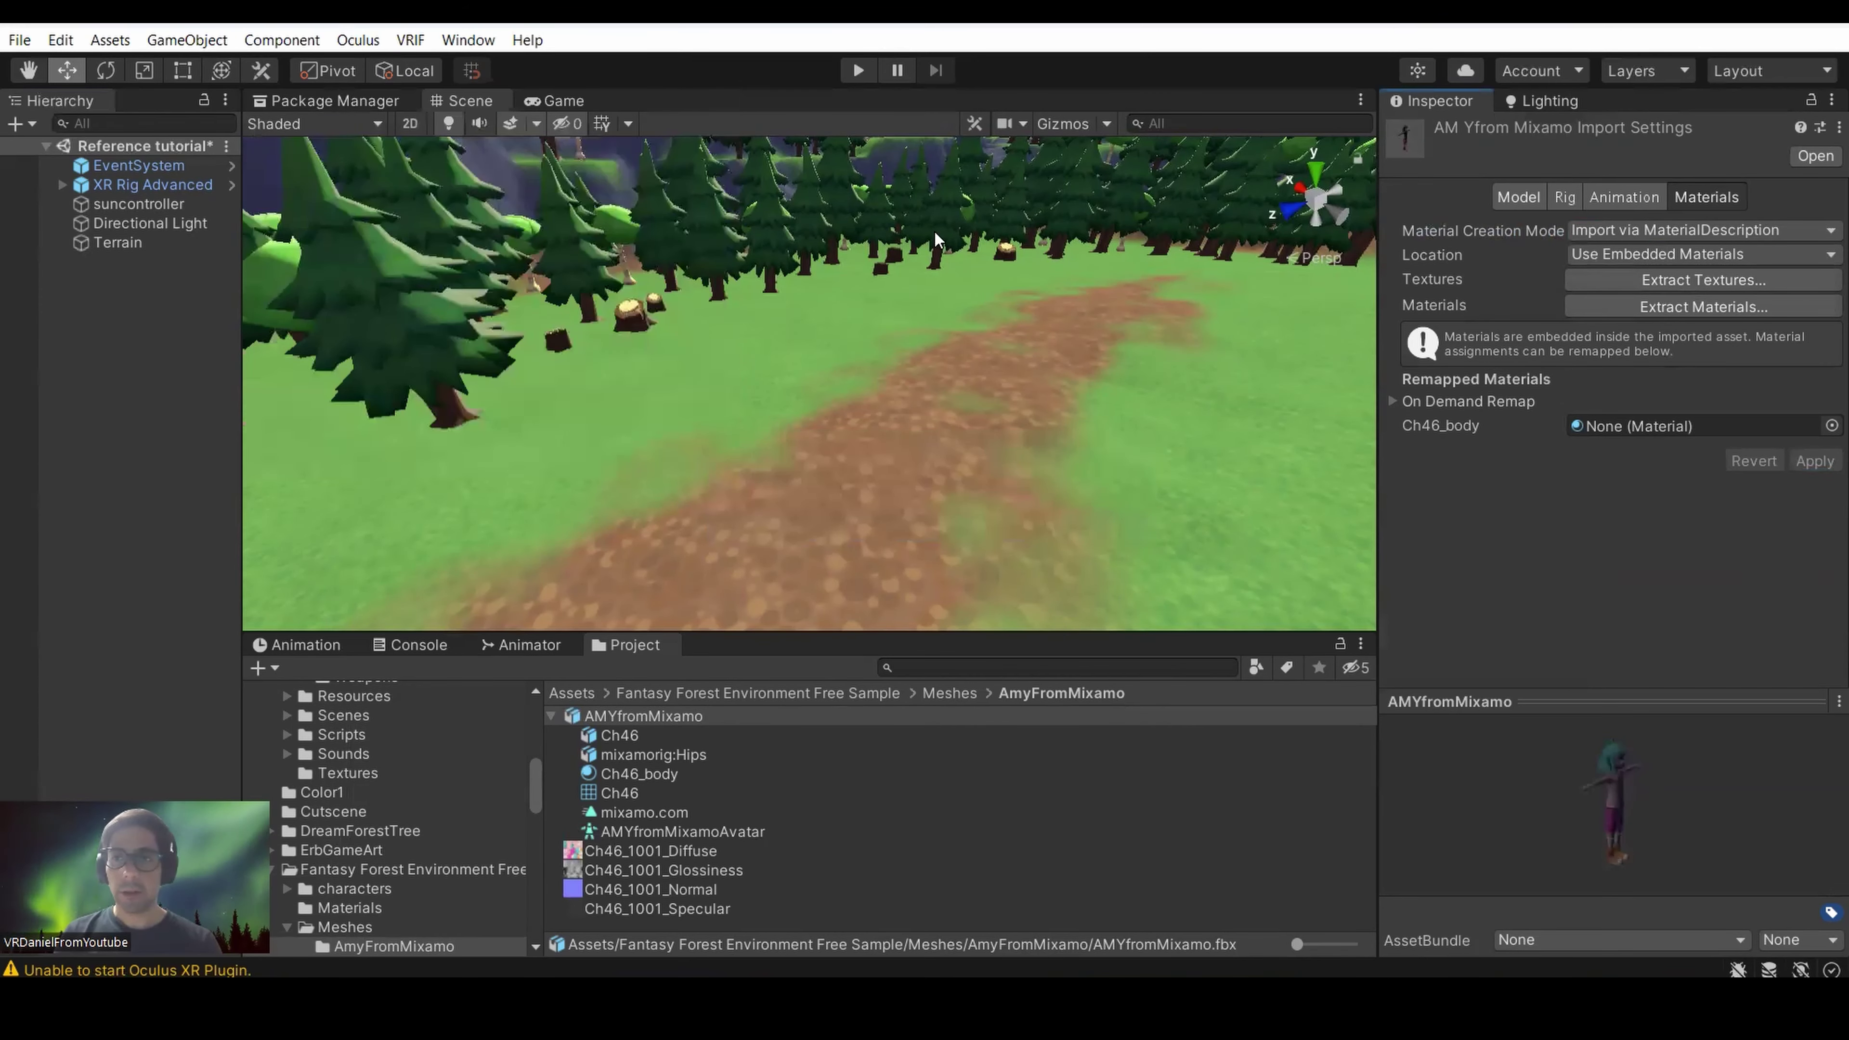
click(1705, 306)
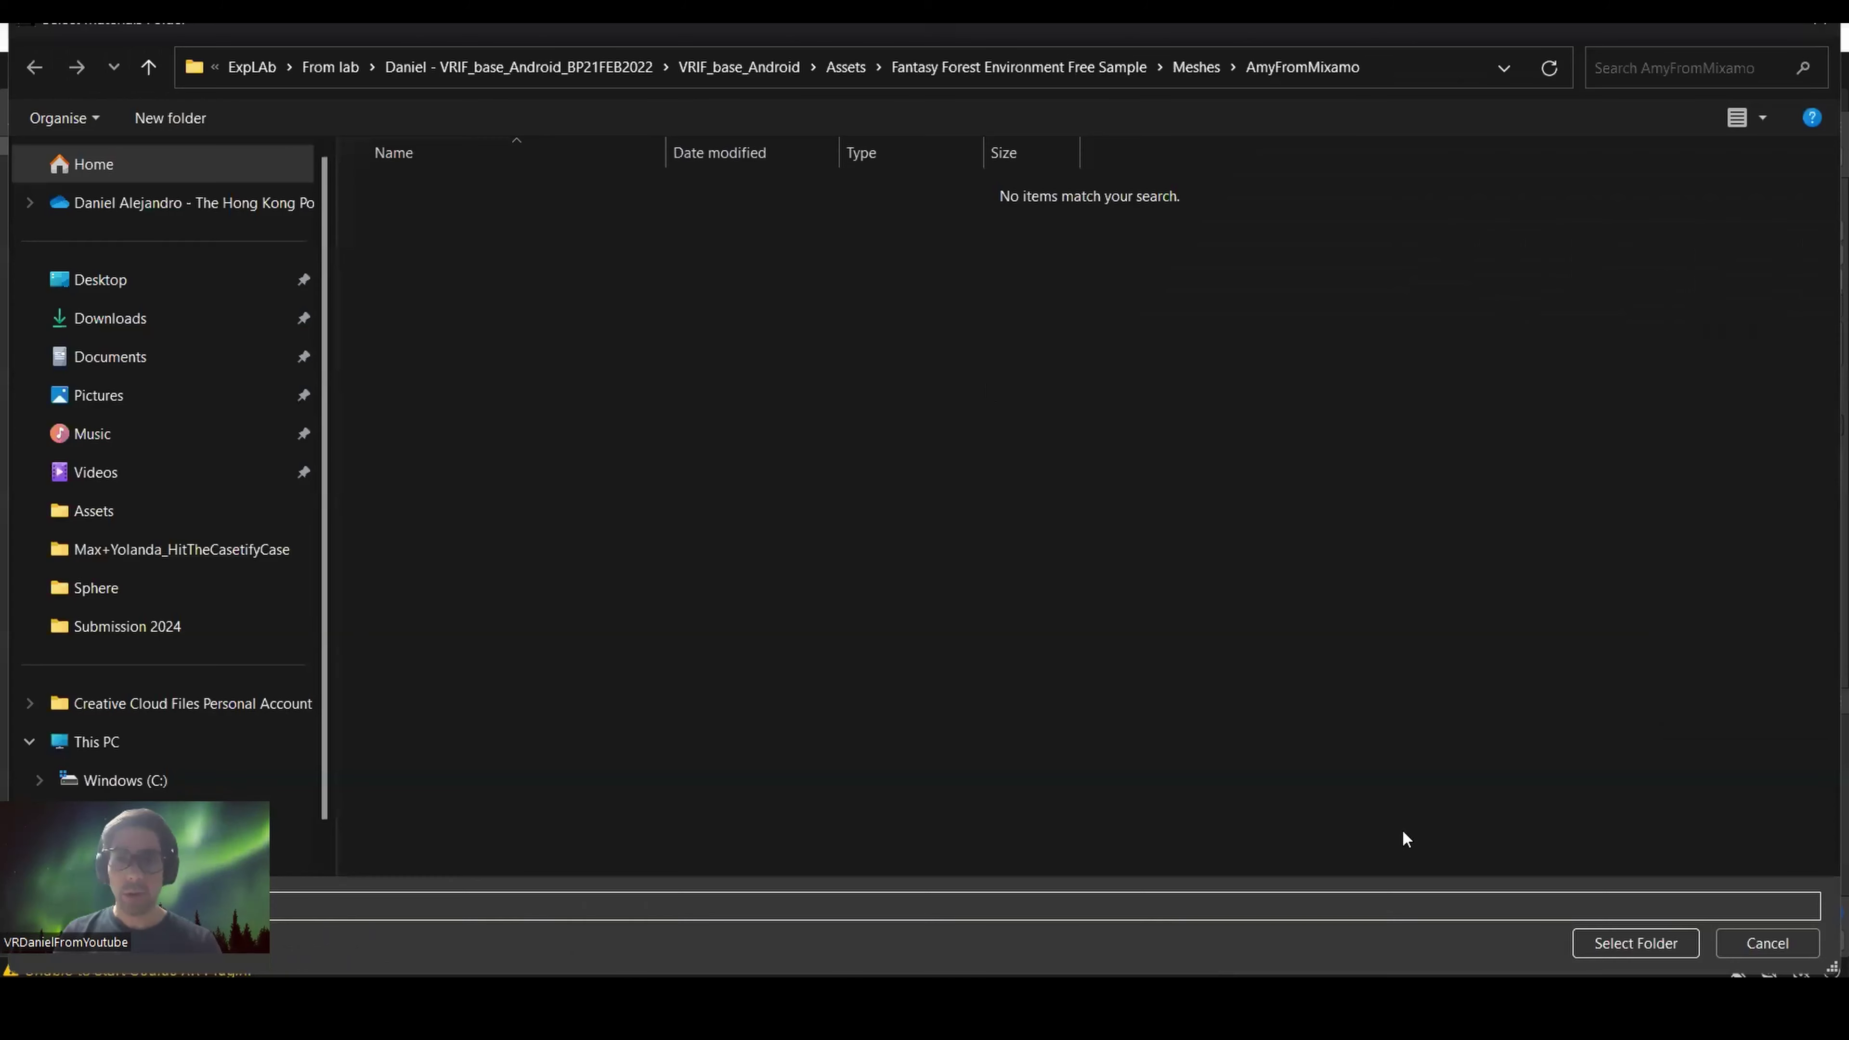
click(1632, 947)
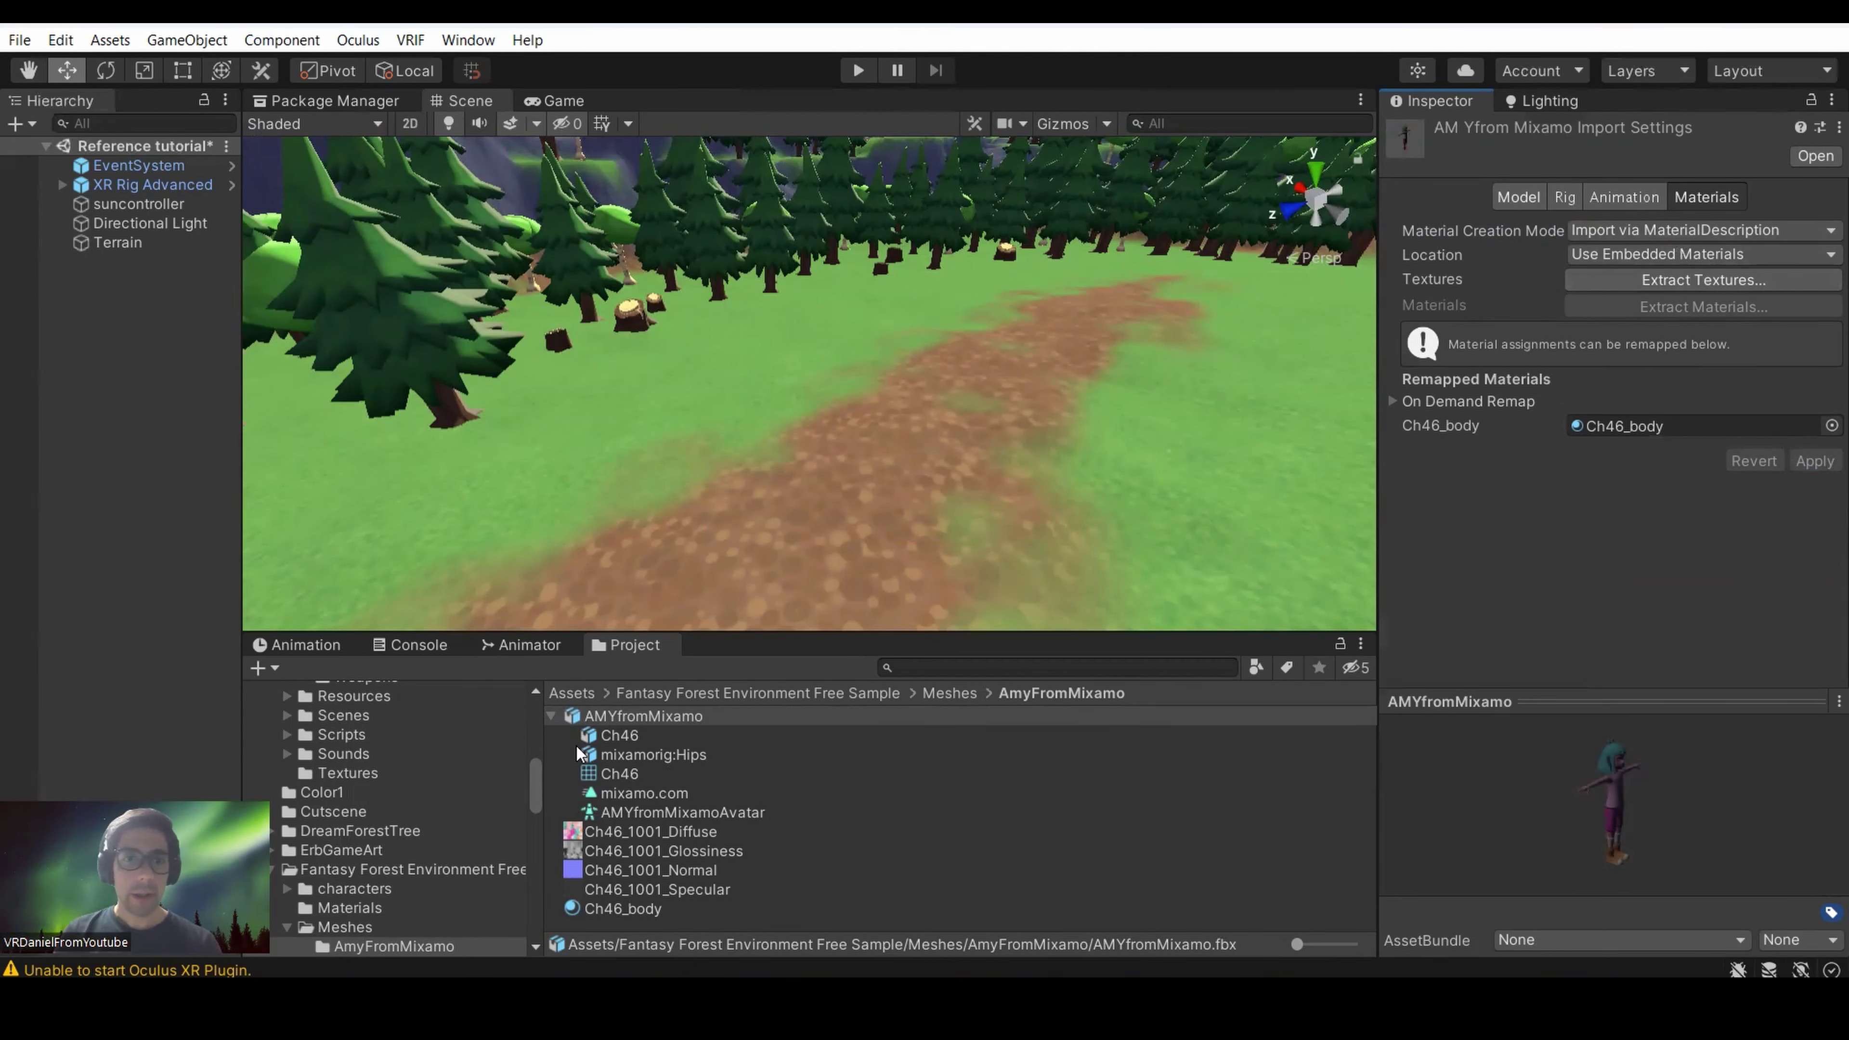
Place AMYfromMixamo on the dirt path in the scene and raise the character to Y position 3.321.
drag(798, 409, 957, 421)
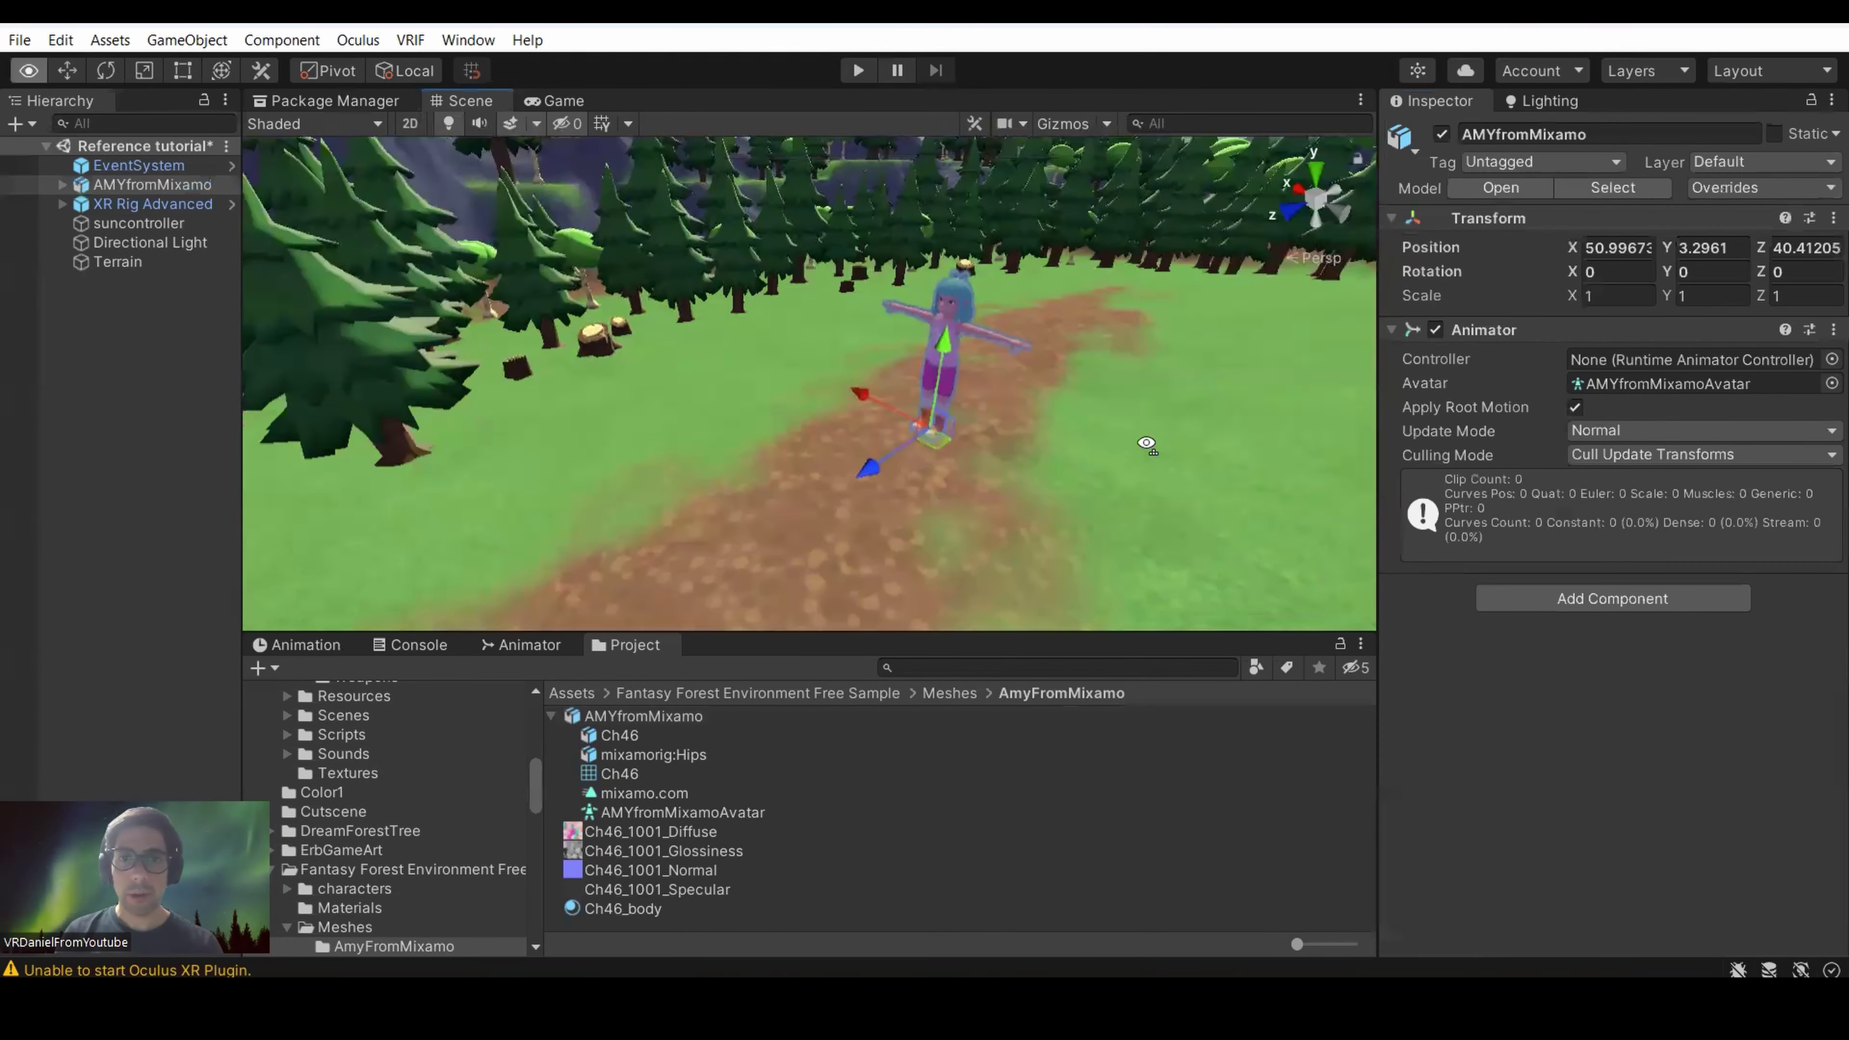
right_drag(957, 420, 1184, 249)
click(1294, 206)
middle_drag(1085, 356, 791, 441)
click(1338, 208)
scroll(903, 335, up, 5)
scroll(882, 419, down, 4)
drag(847, 399, 946, 317)
scroll(981, 443, down, 6)
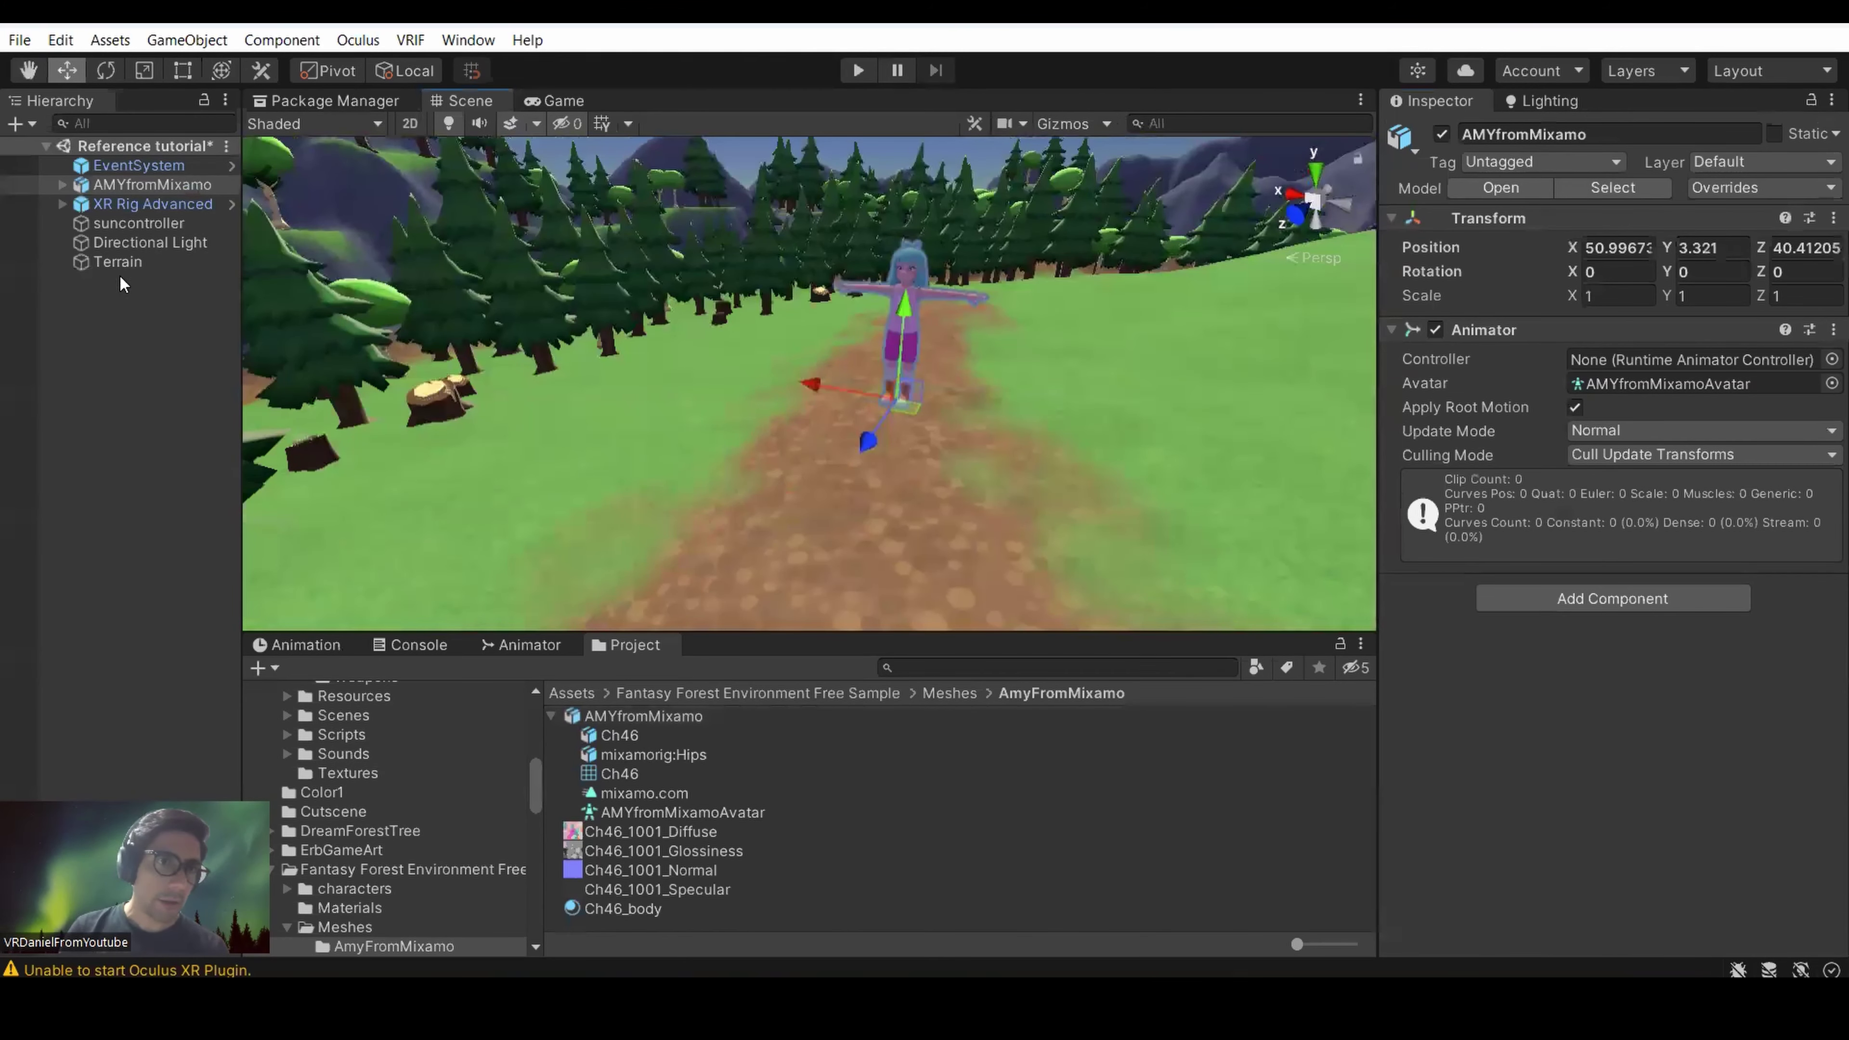
Check the Game view, then return to the Scene view and inspect the character's placement on the path.
alt+drag(689, 271, 747, 272)
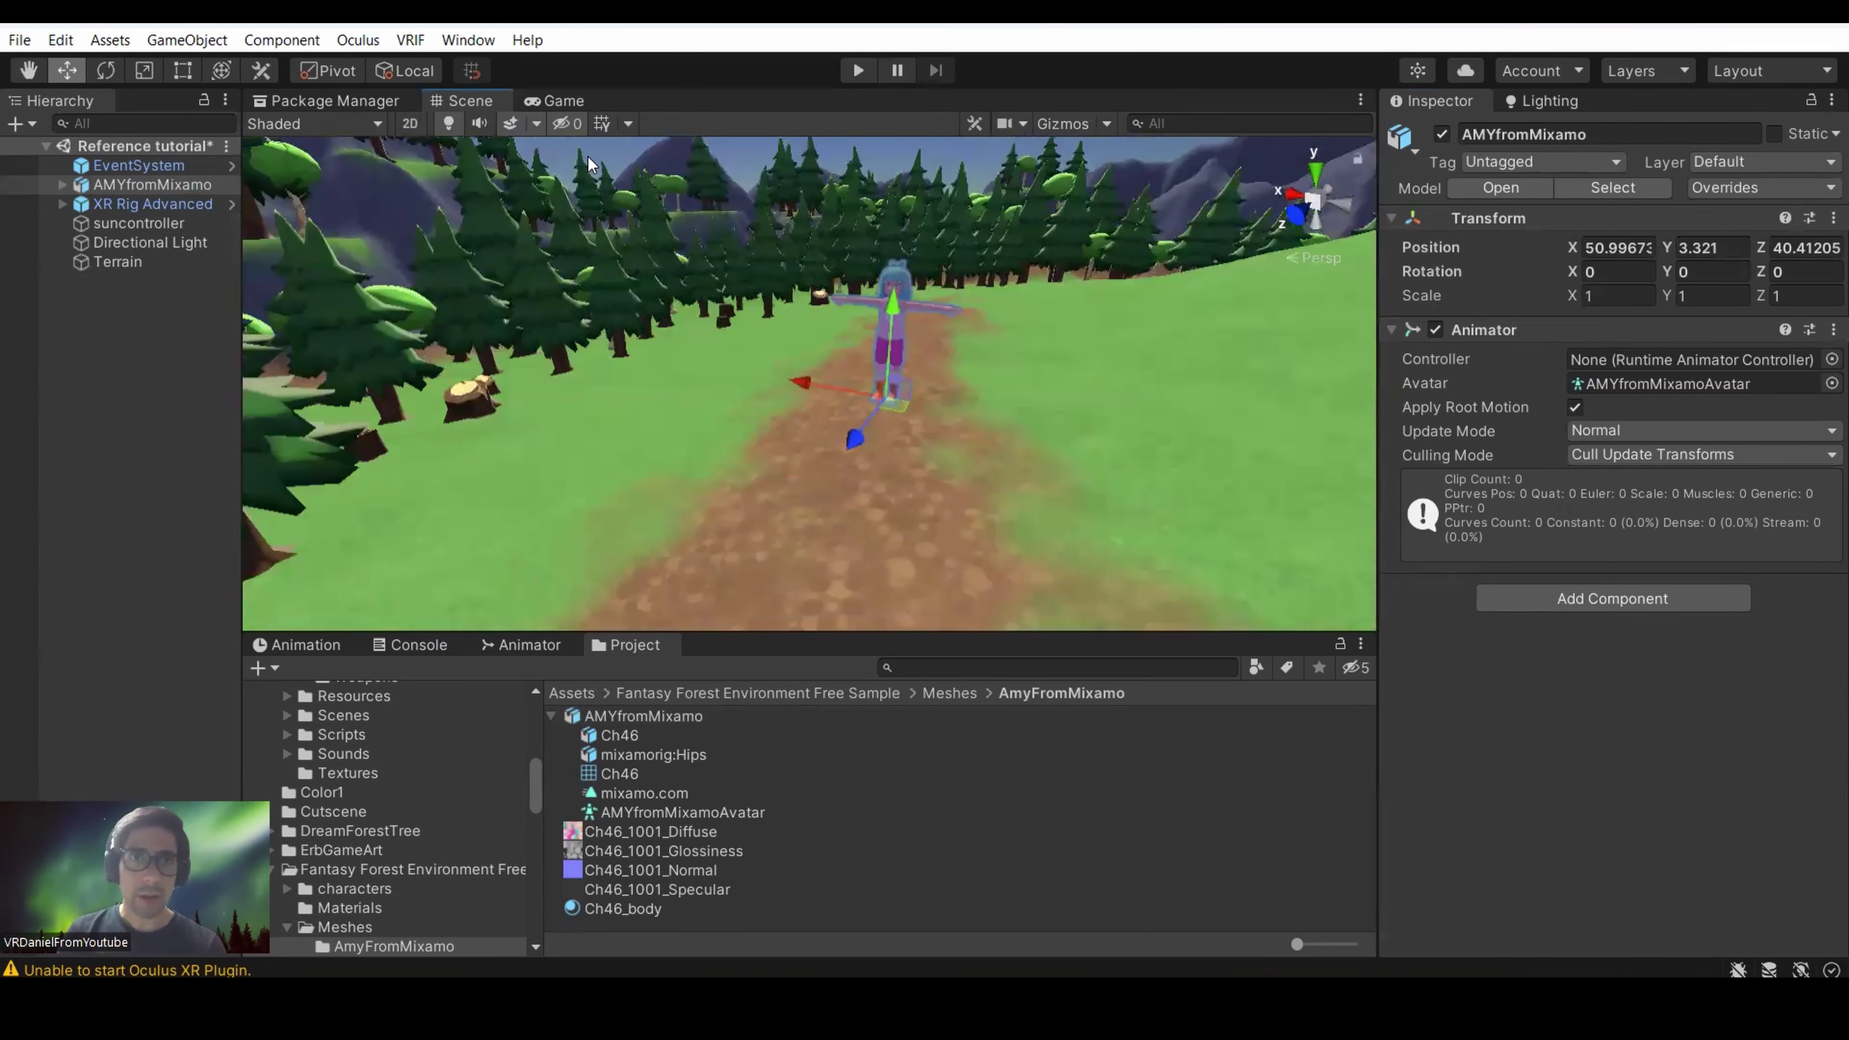
click(558, 101)
click(466, 102)
scroll(946, 357, up, 2)
alt+drag(935, 332, 980, 350)
alt+drag(1145, 401, 1125, 405)
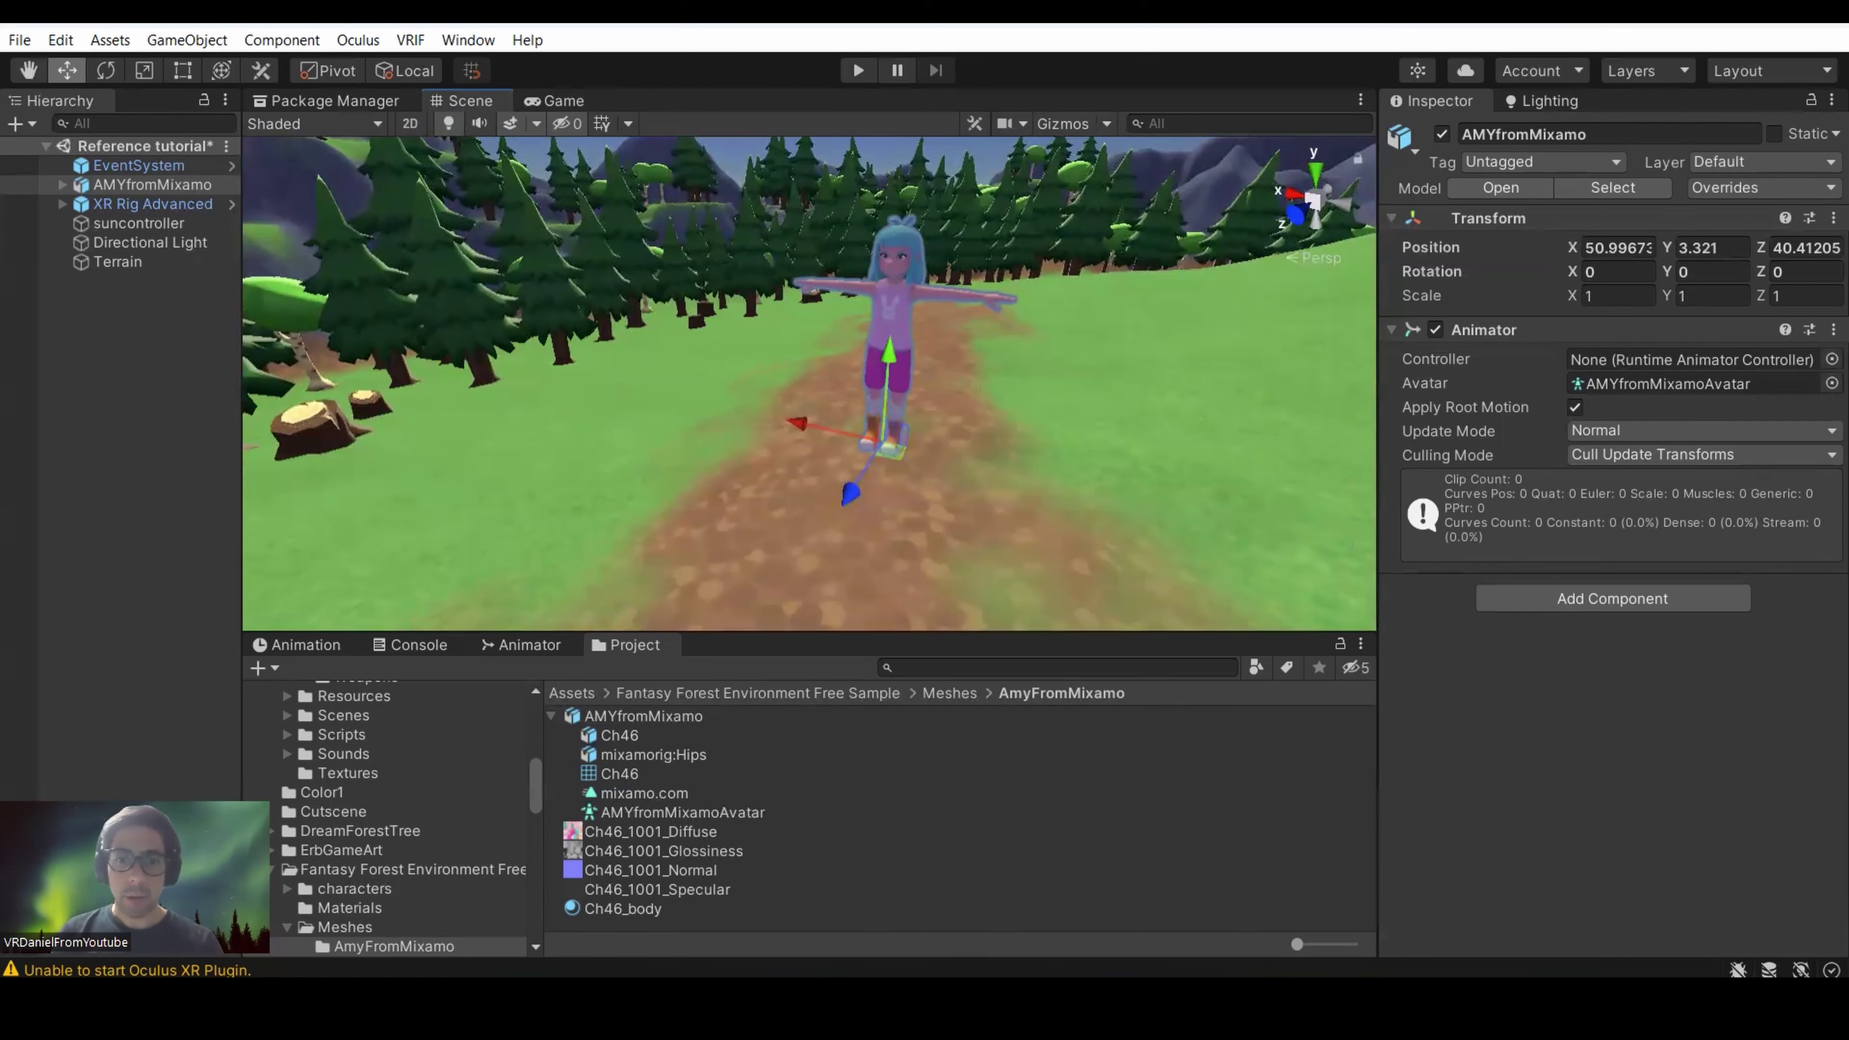
Switch to Mixamo in the browser, search the animations for "walk" and browse the matching animations.
click(918, 969)
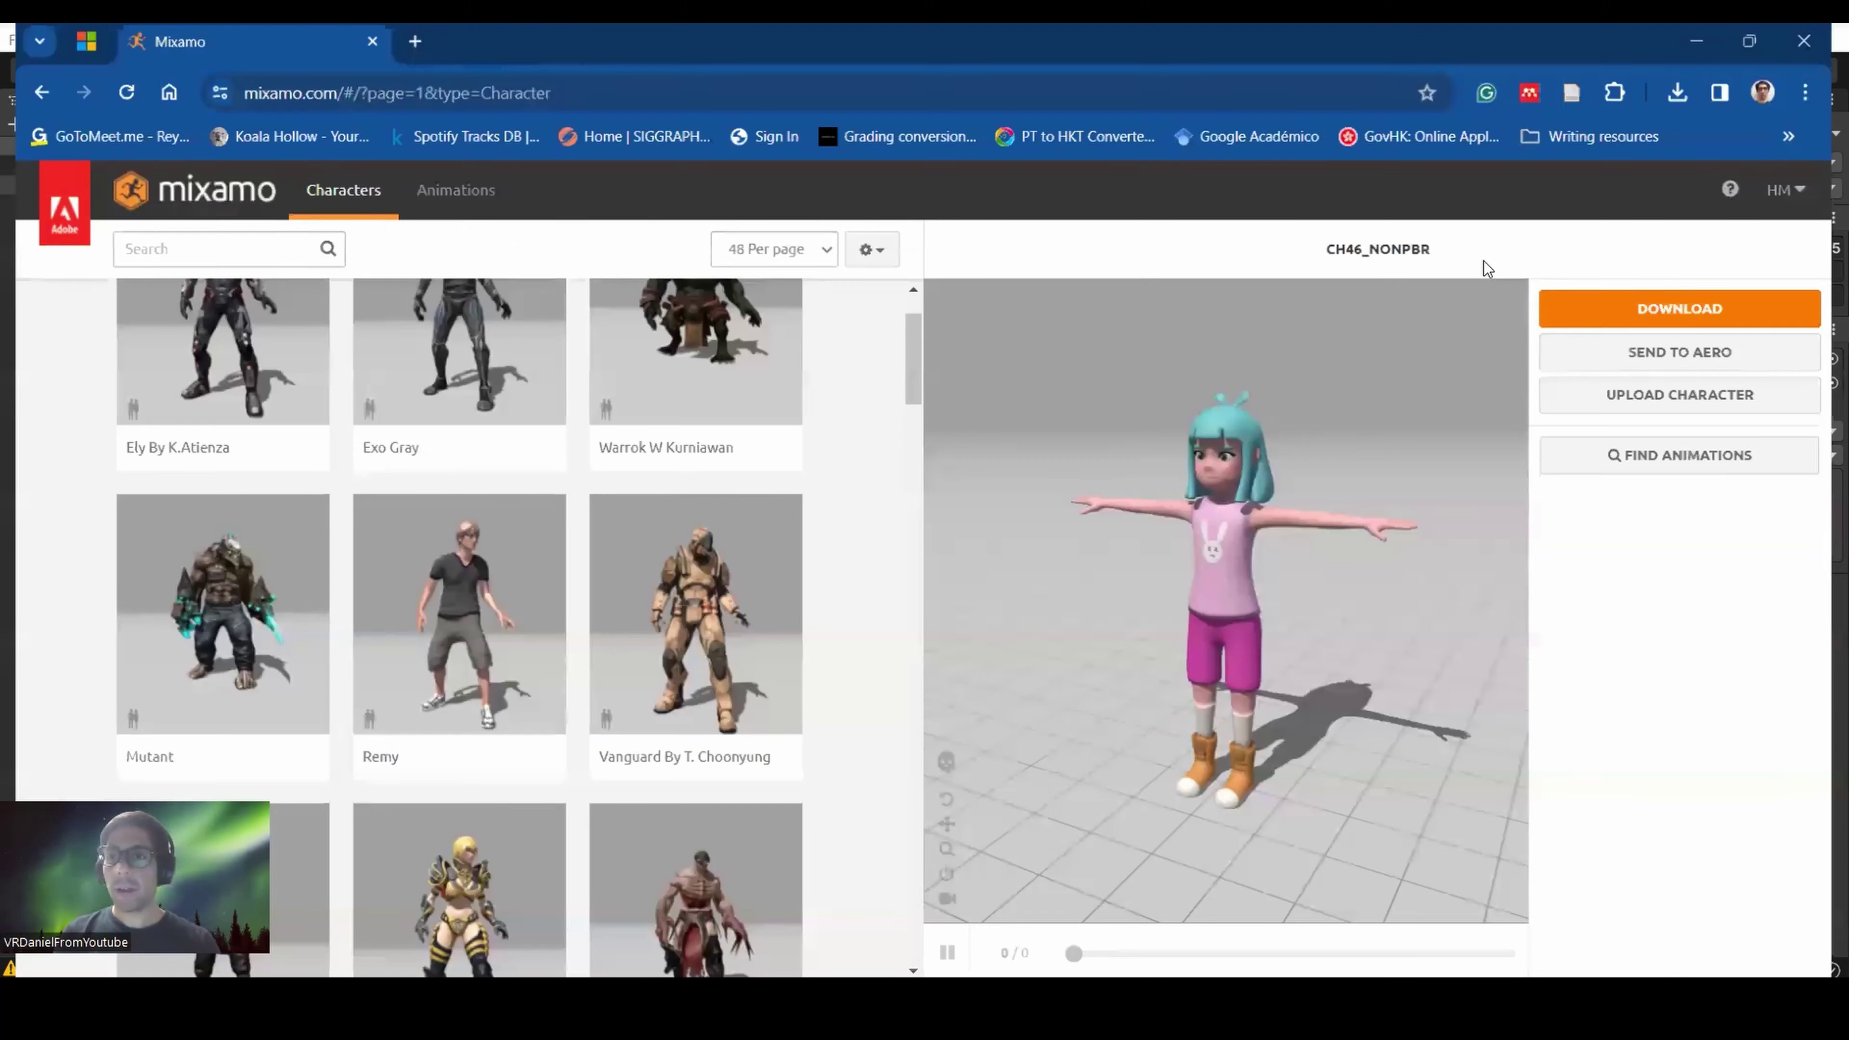
click(448, 176)
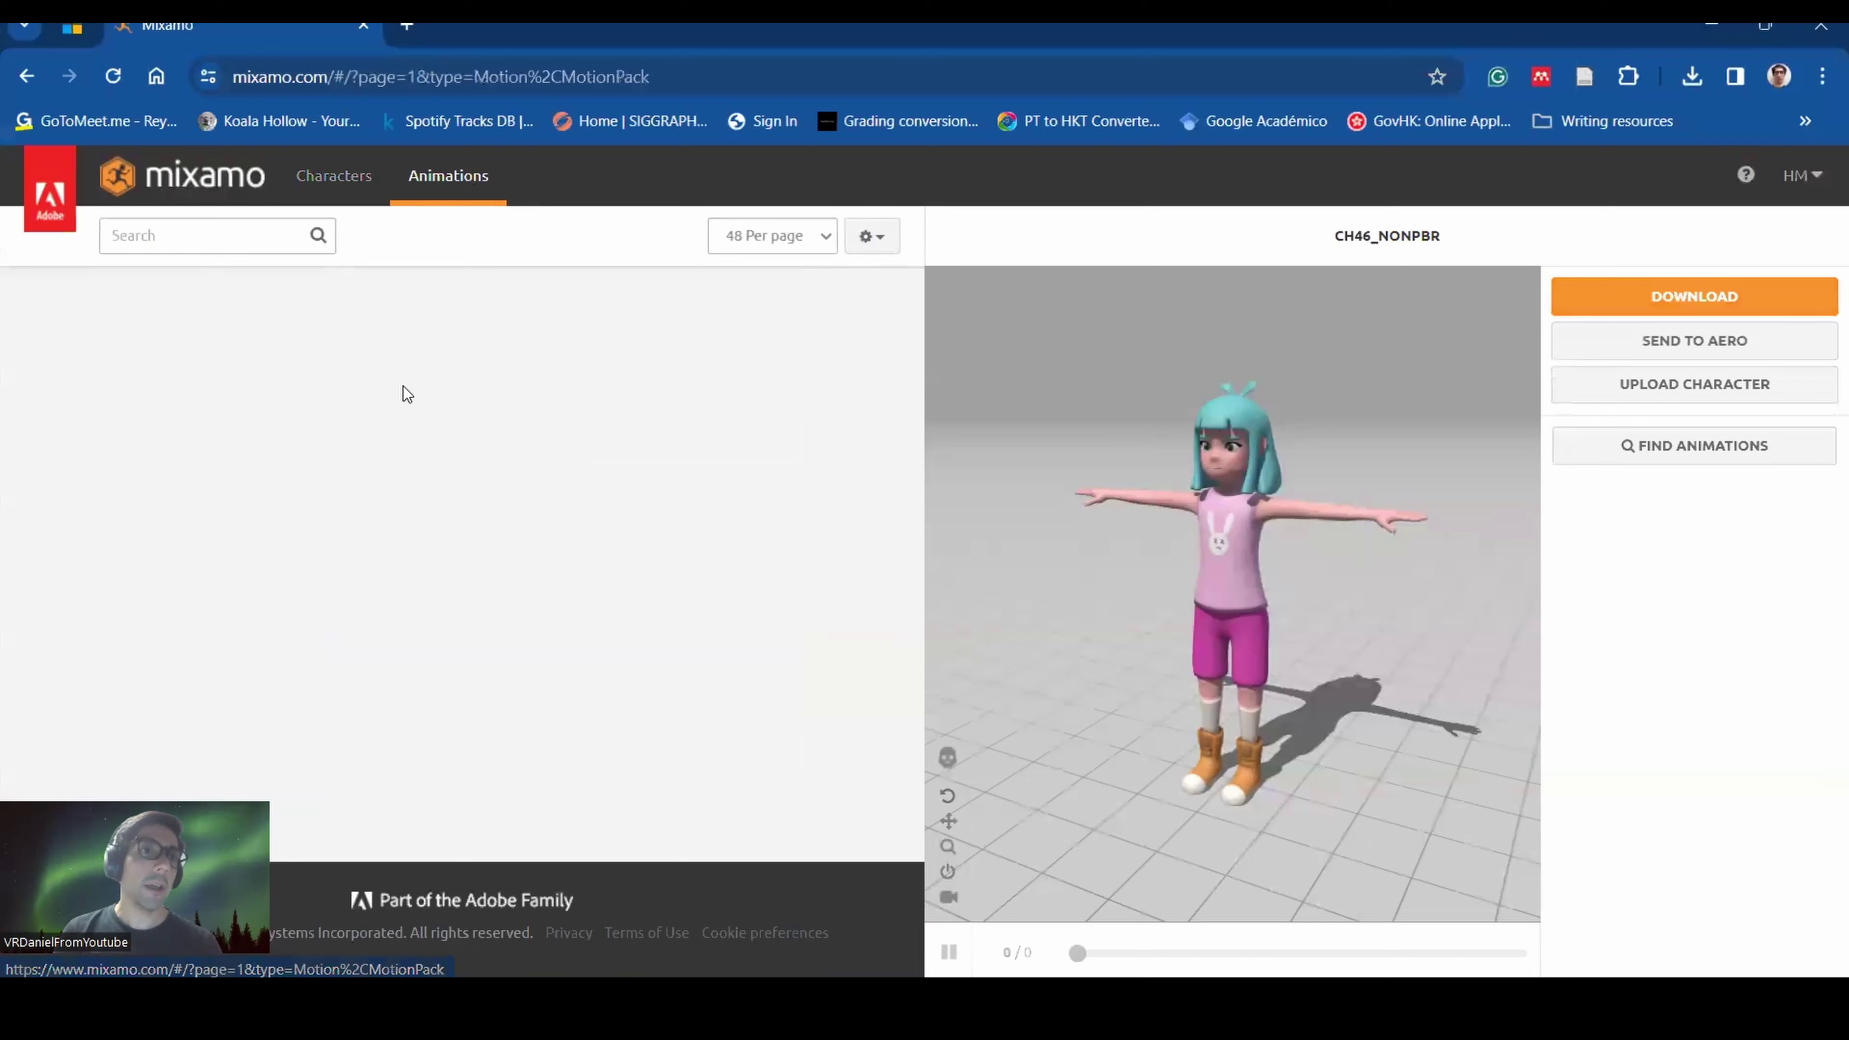
click(232, 235)
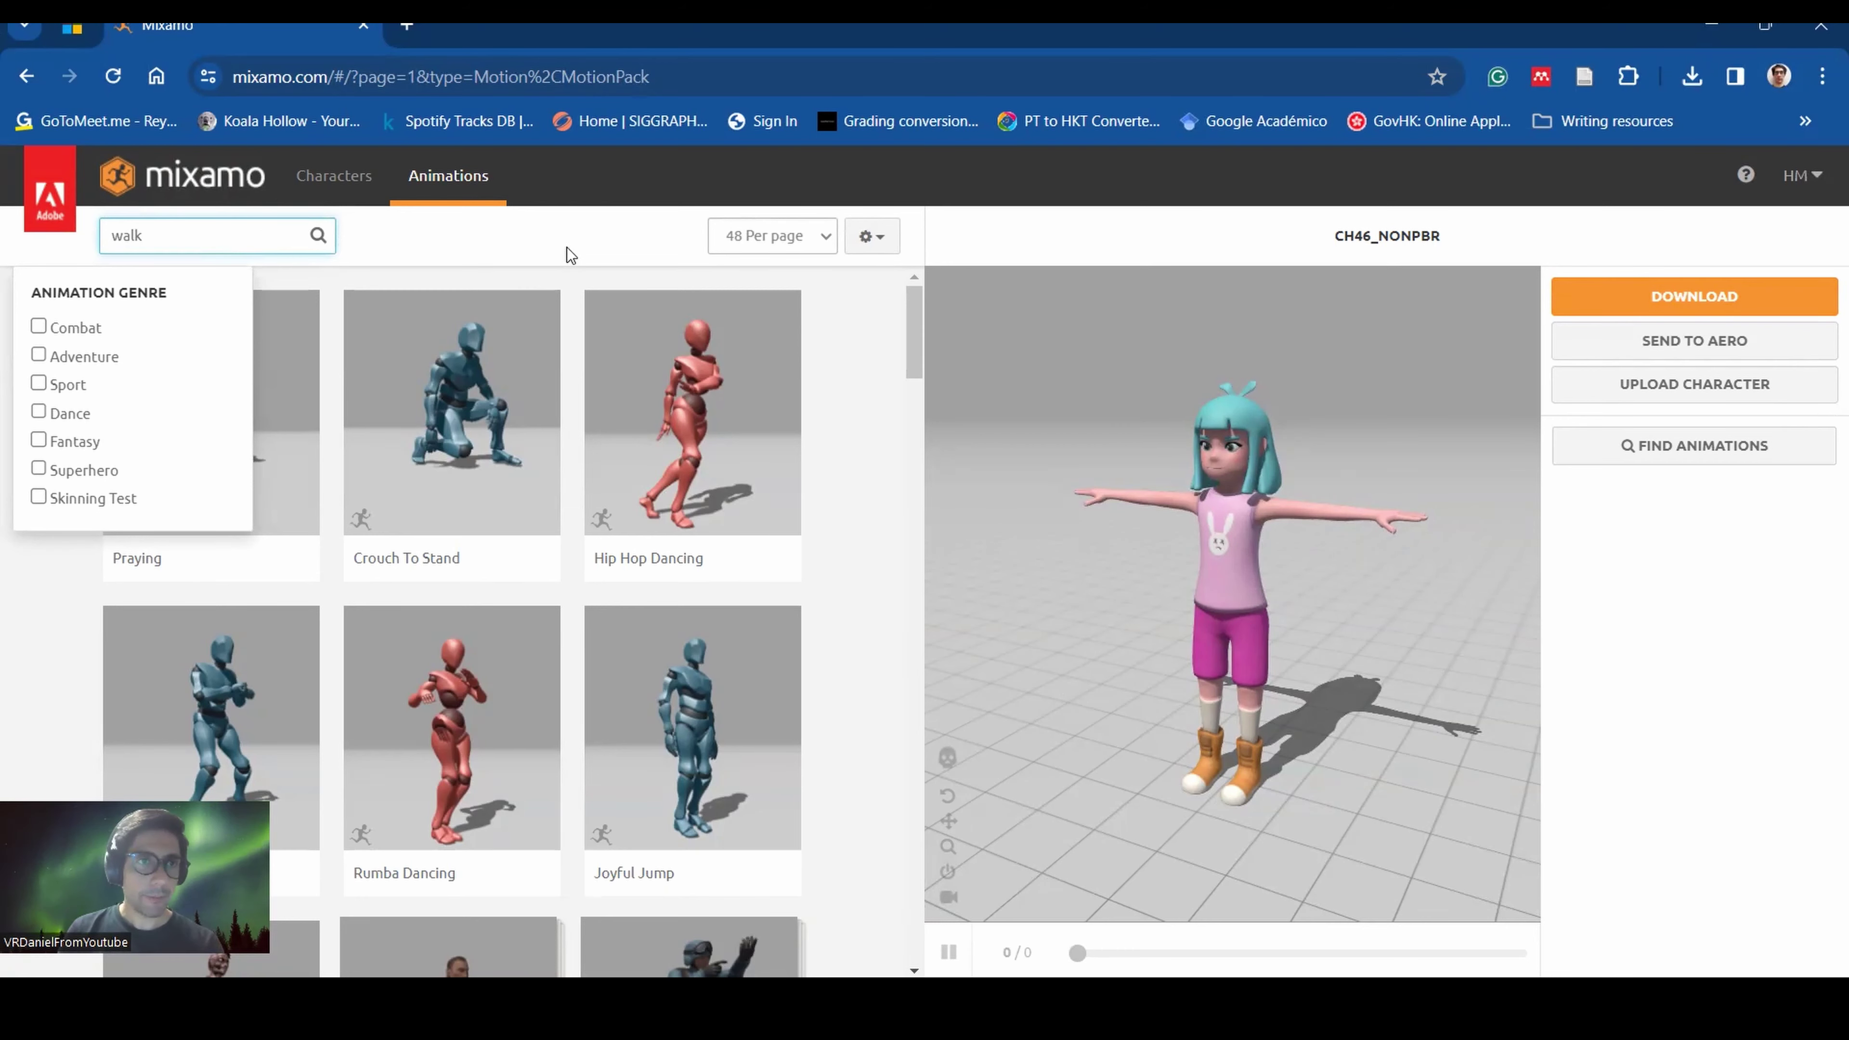
text(walk)
key(Return)
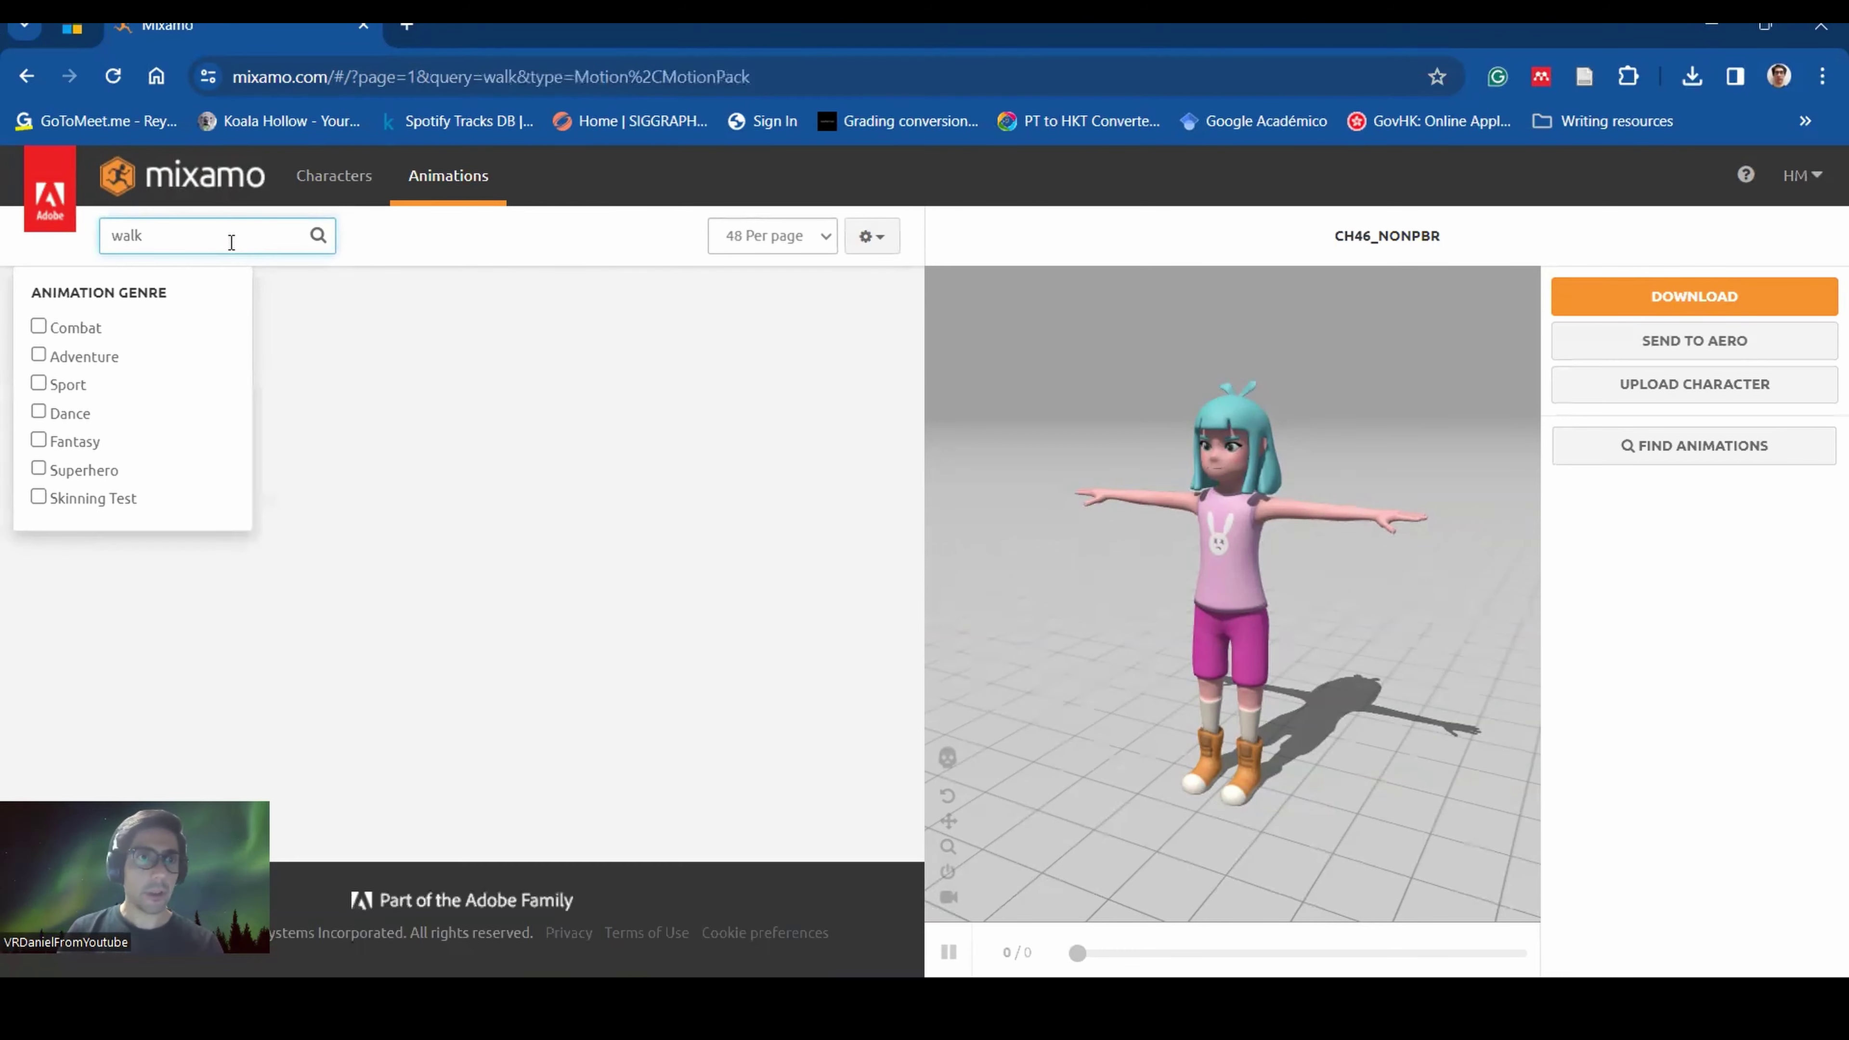
scroll(677, 604, down, 3)
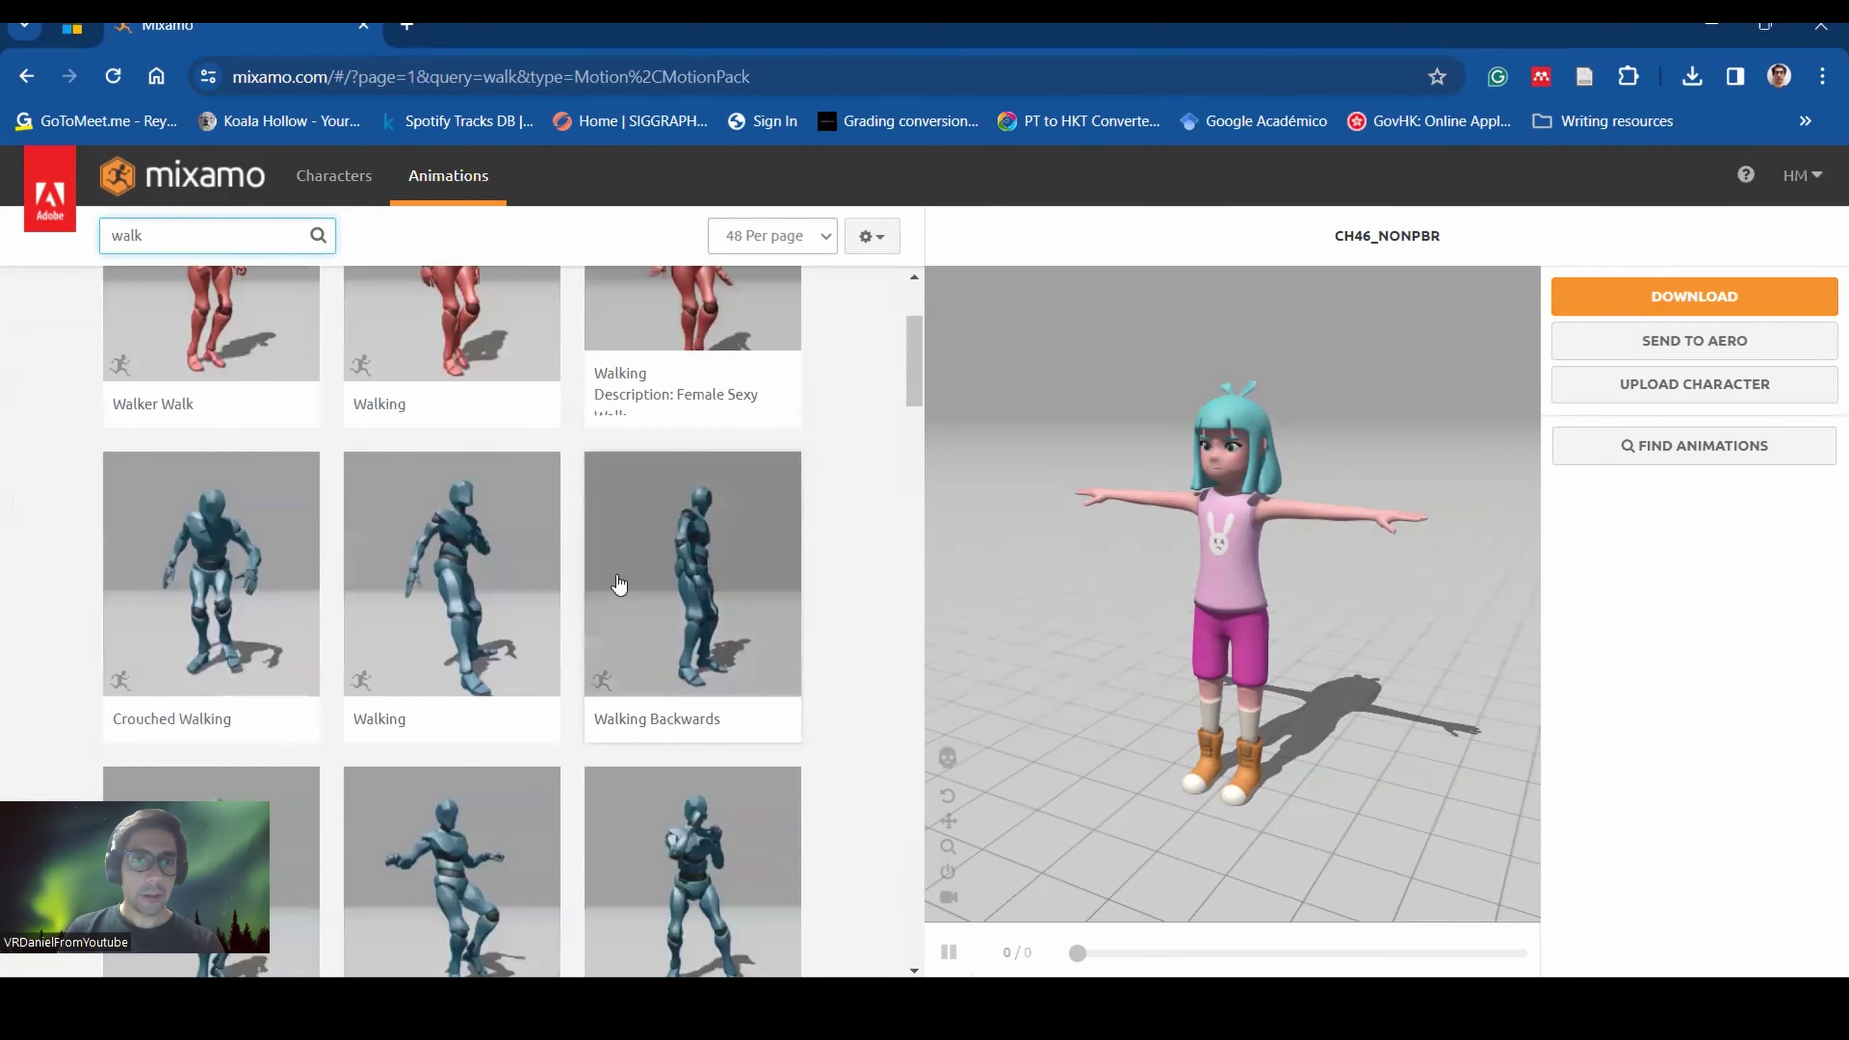
scroll(682, 453, up, 3)
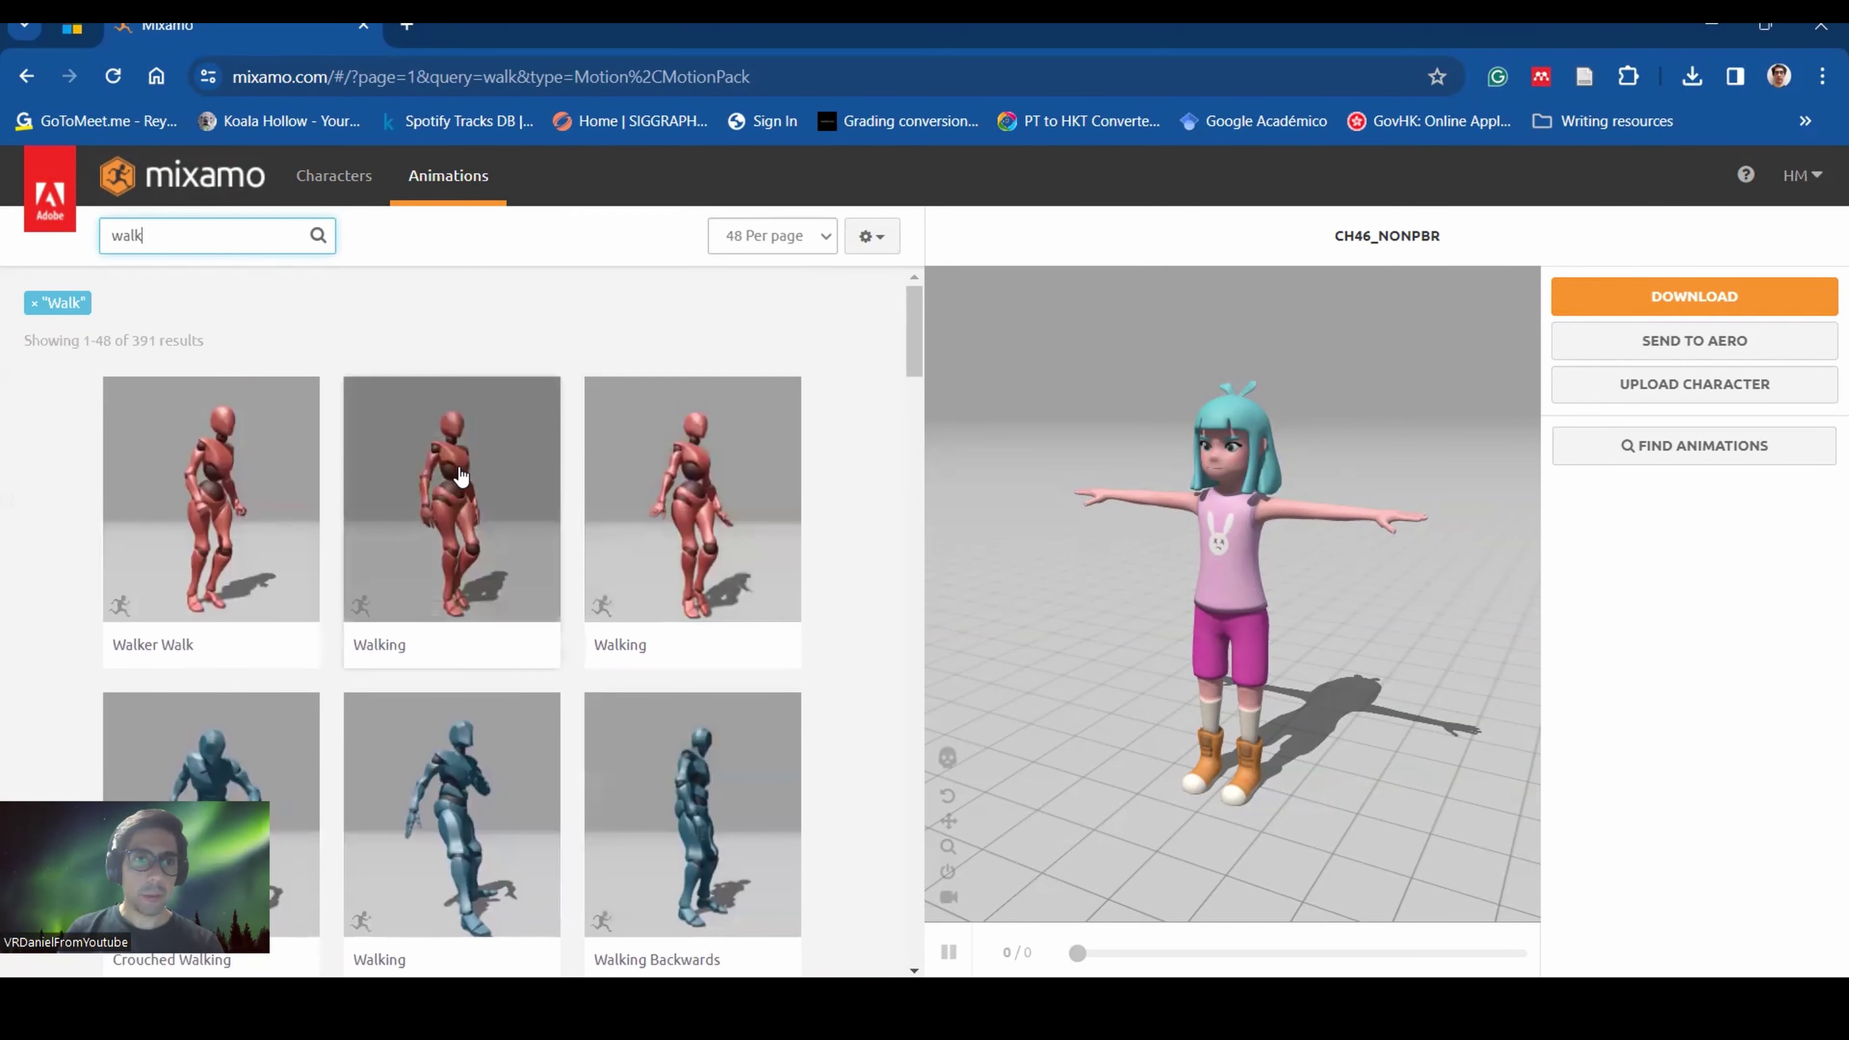
scroll(241, 503, down, 5)
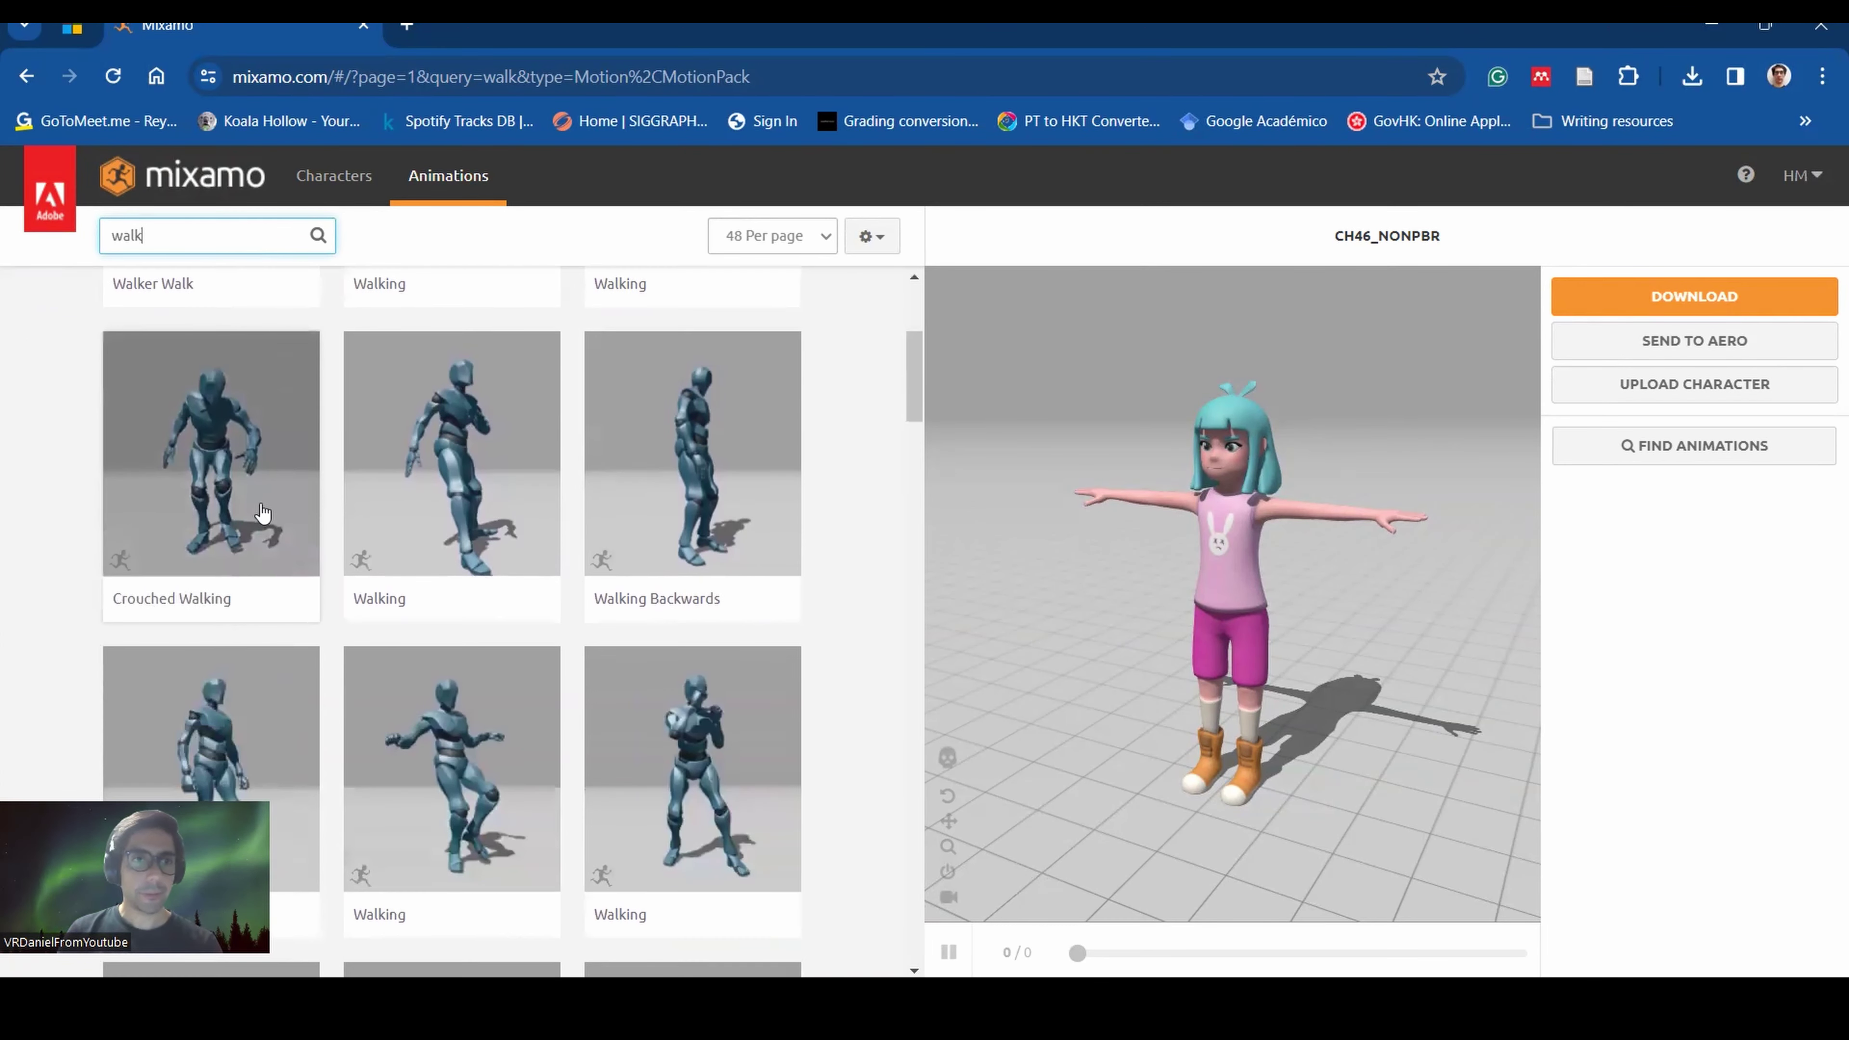
Browse the walk results, apply the second animation, Walking, to the character and set Character Arm-Space to 61.
scroll(263, 514, down, 8)
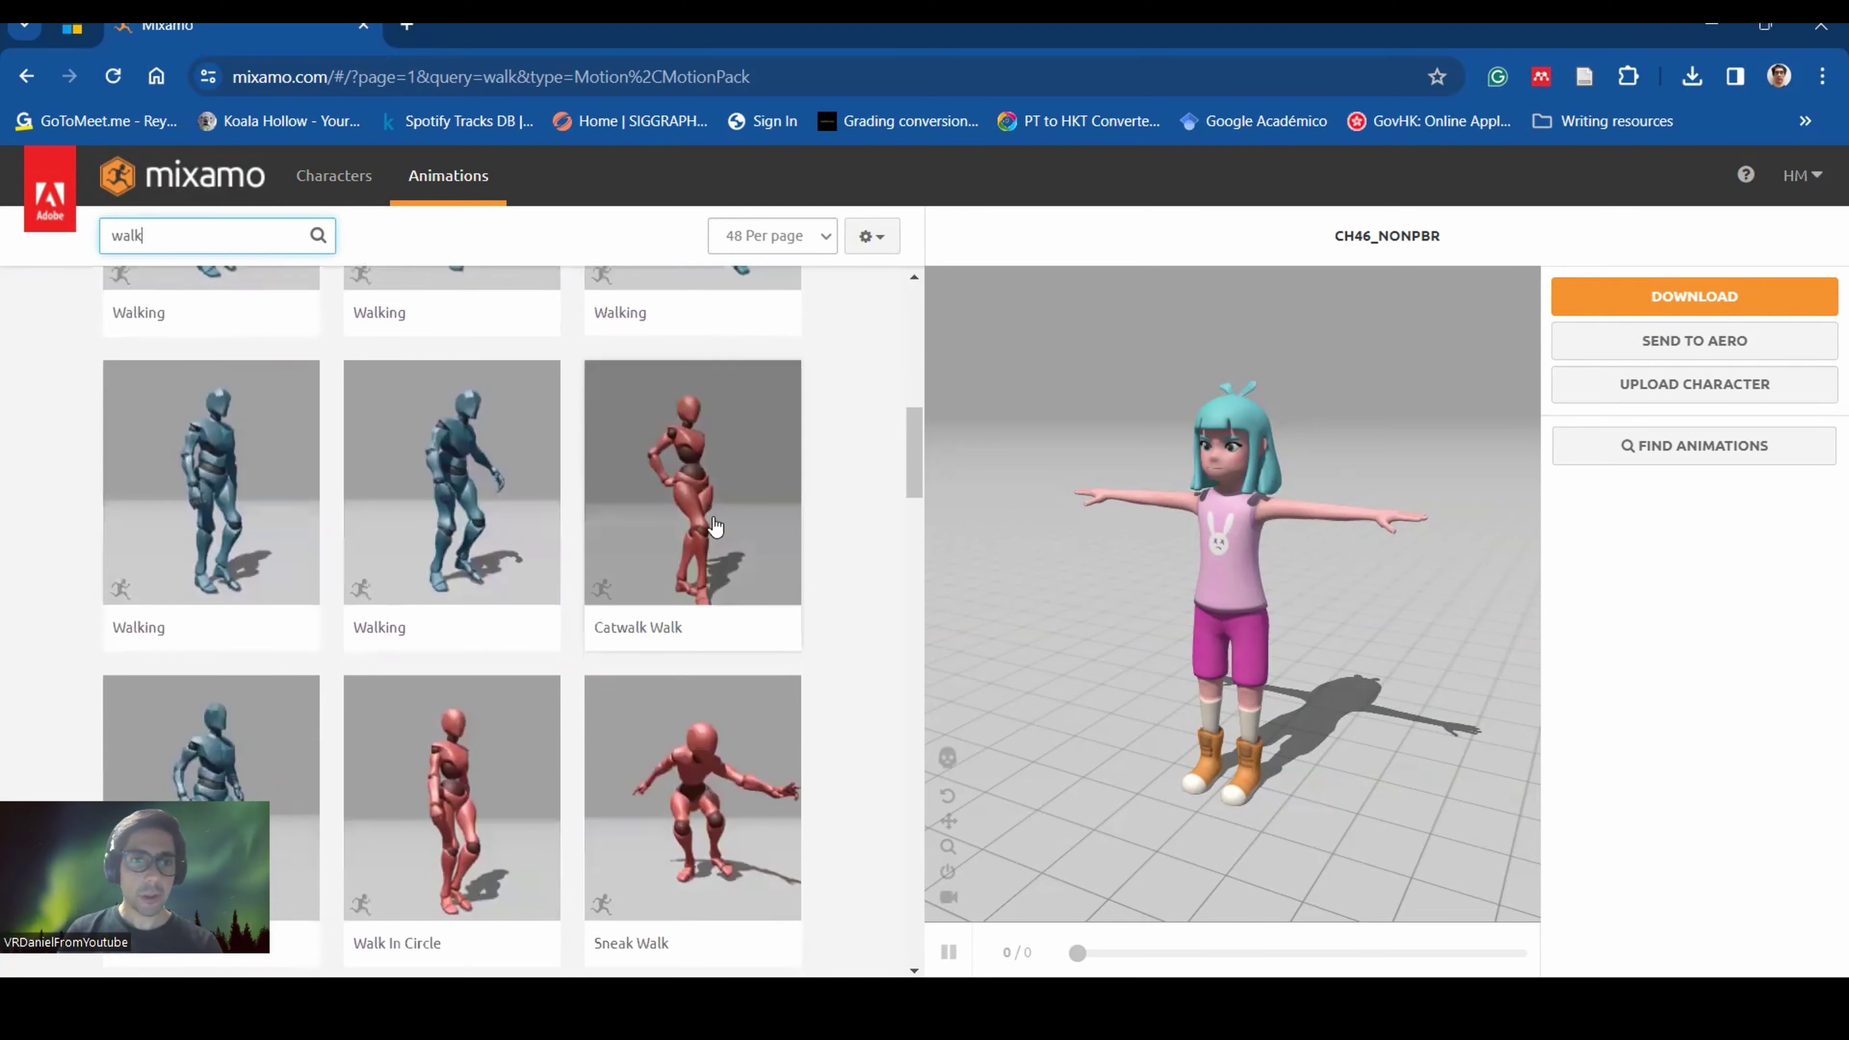
scroll(502, 504, down, 5)
scroll(476, 470, down, 7)
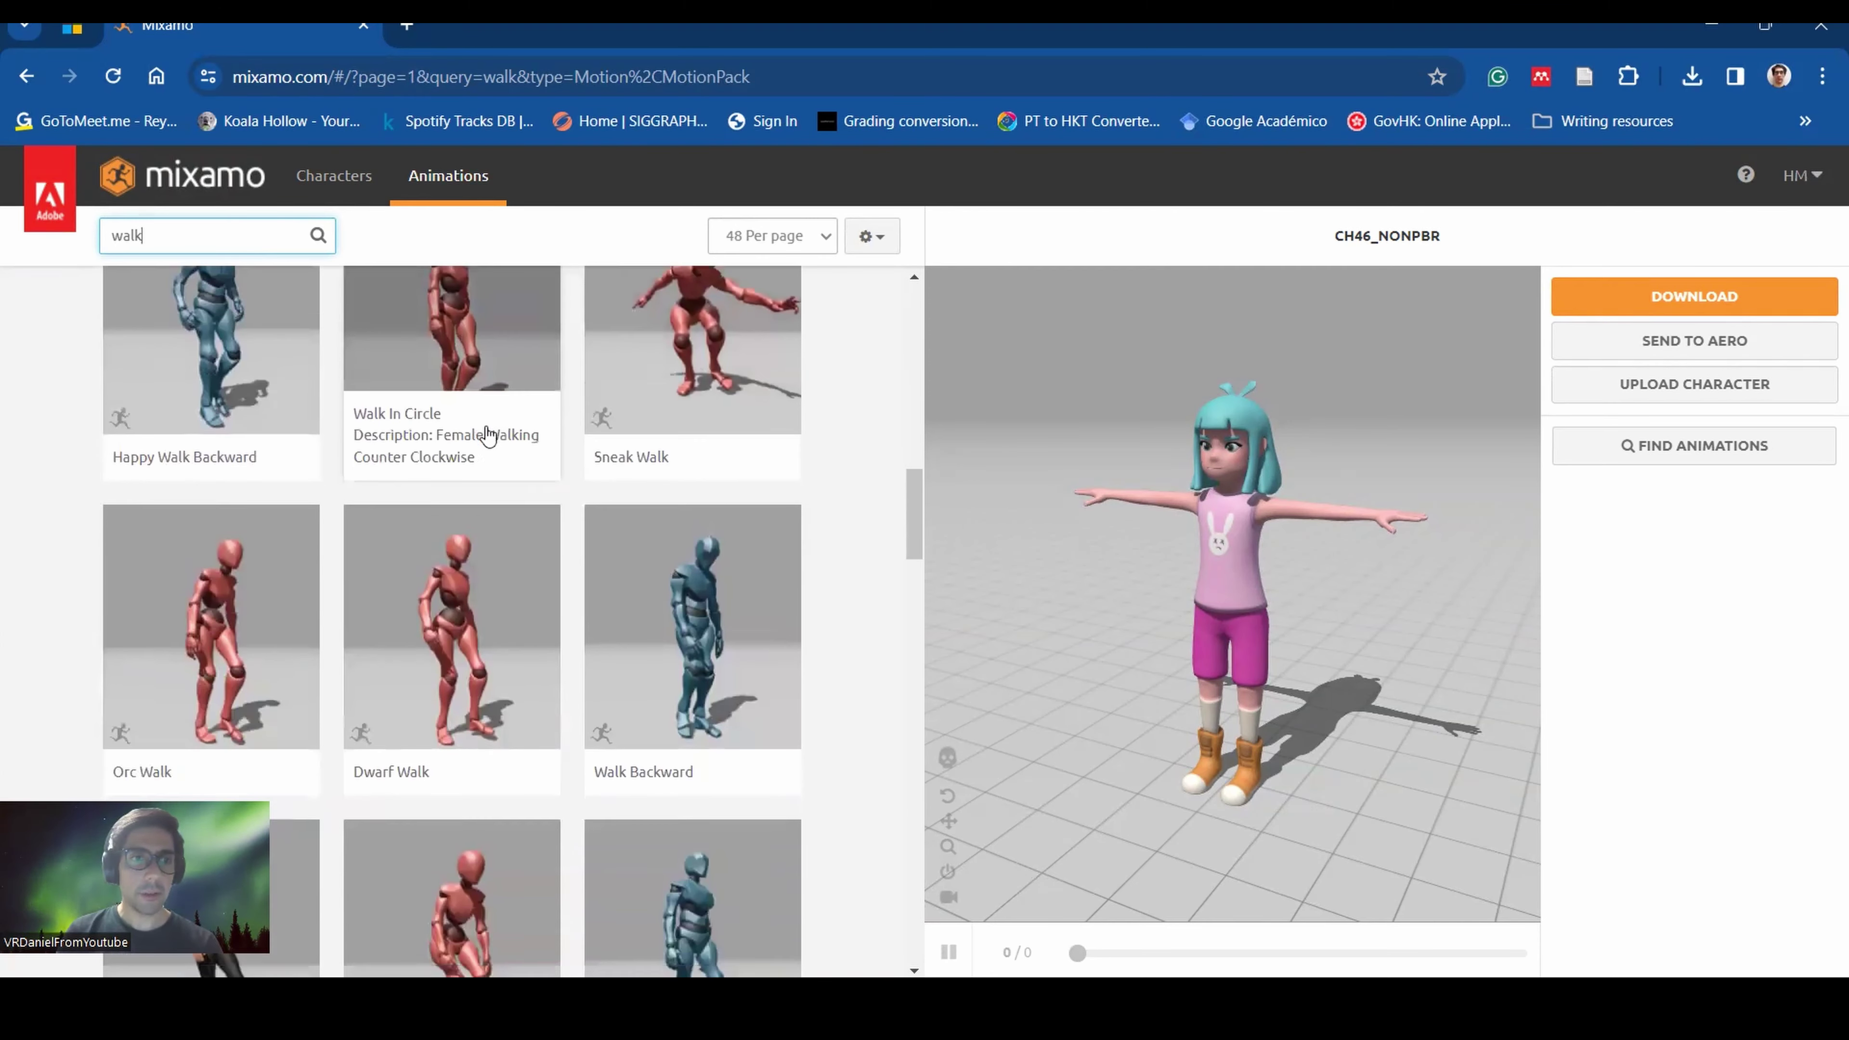
scroll(601, 555, down, 4)
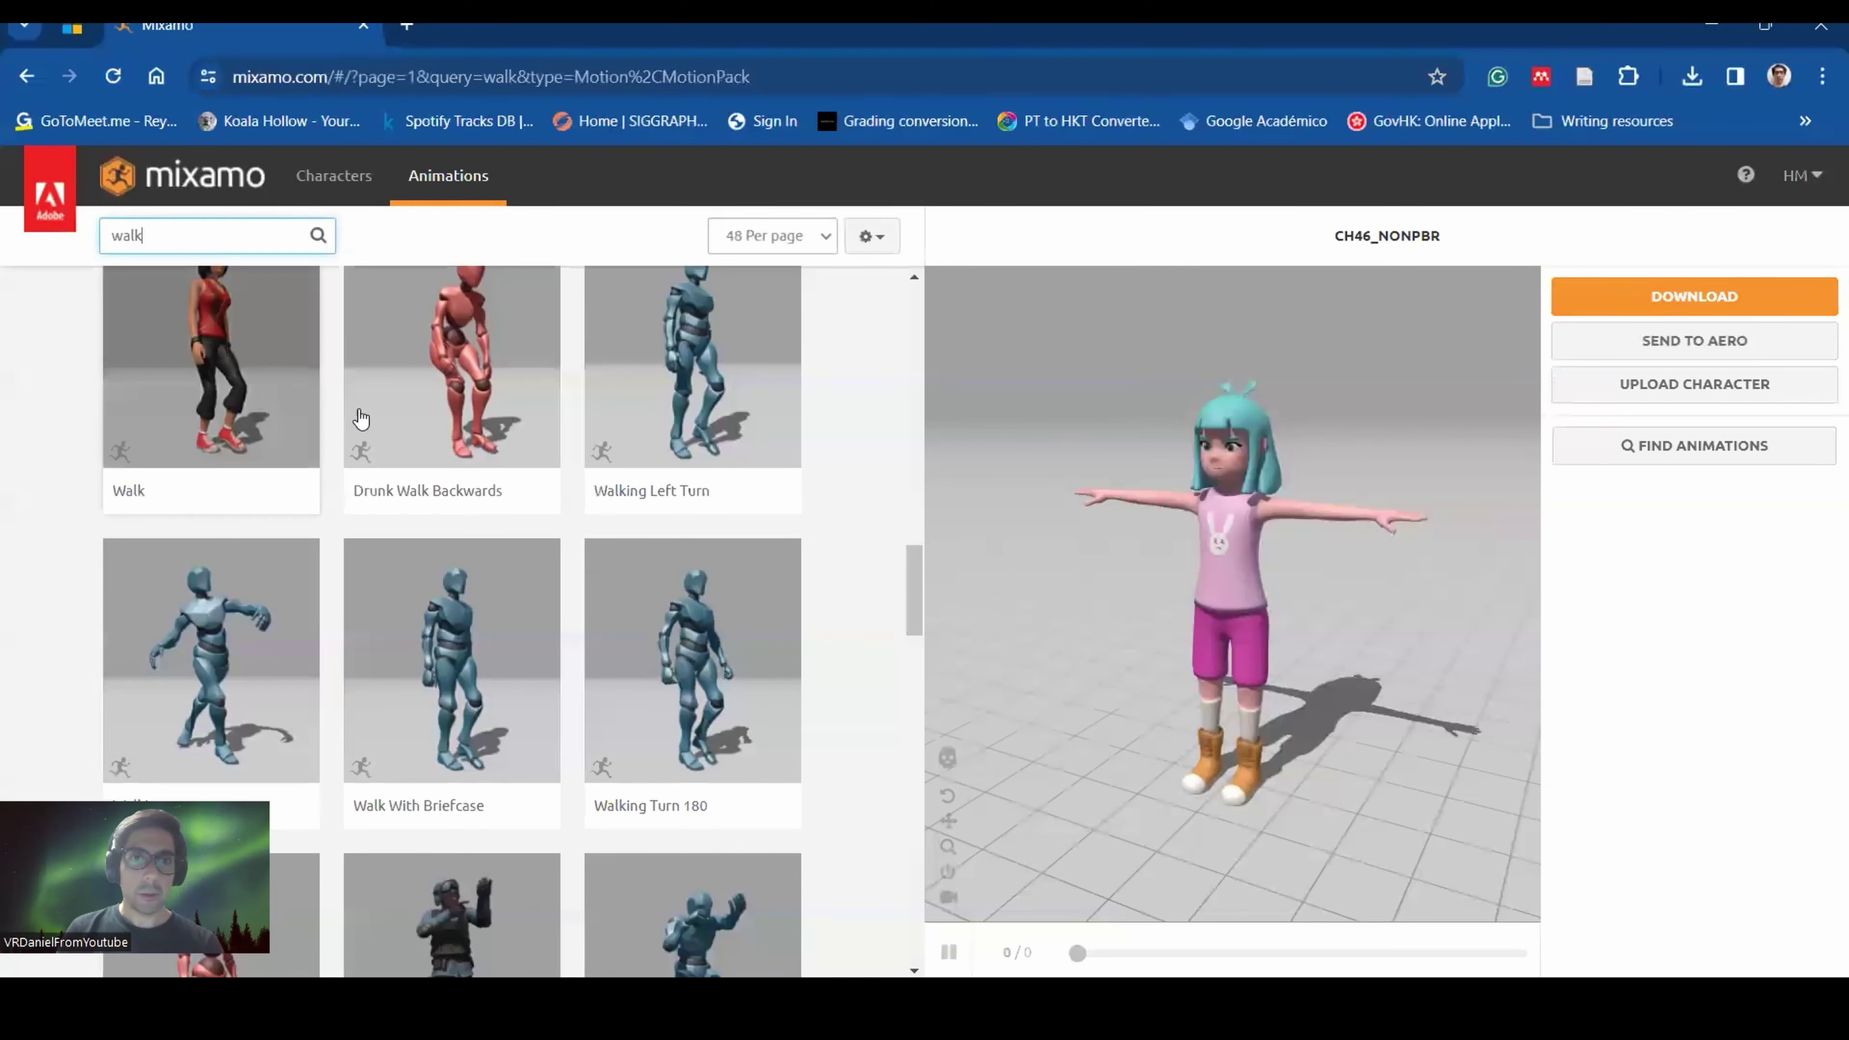
drag(915, 562, 916, 279)
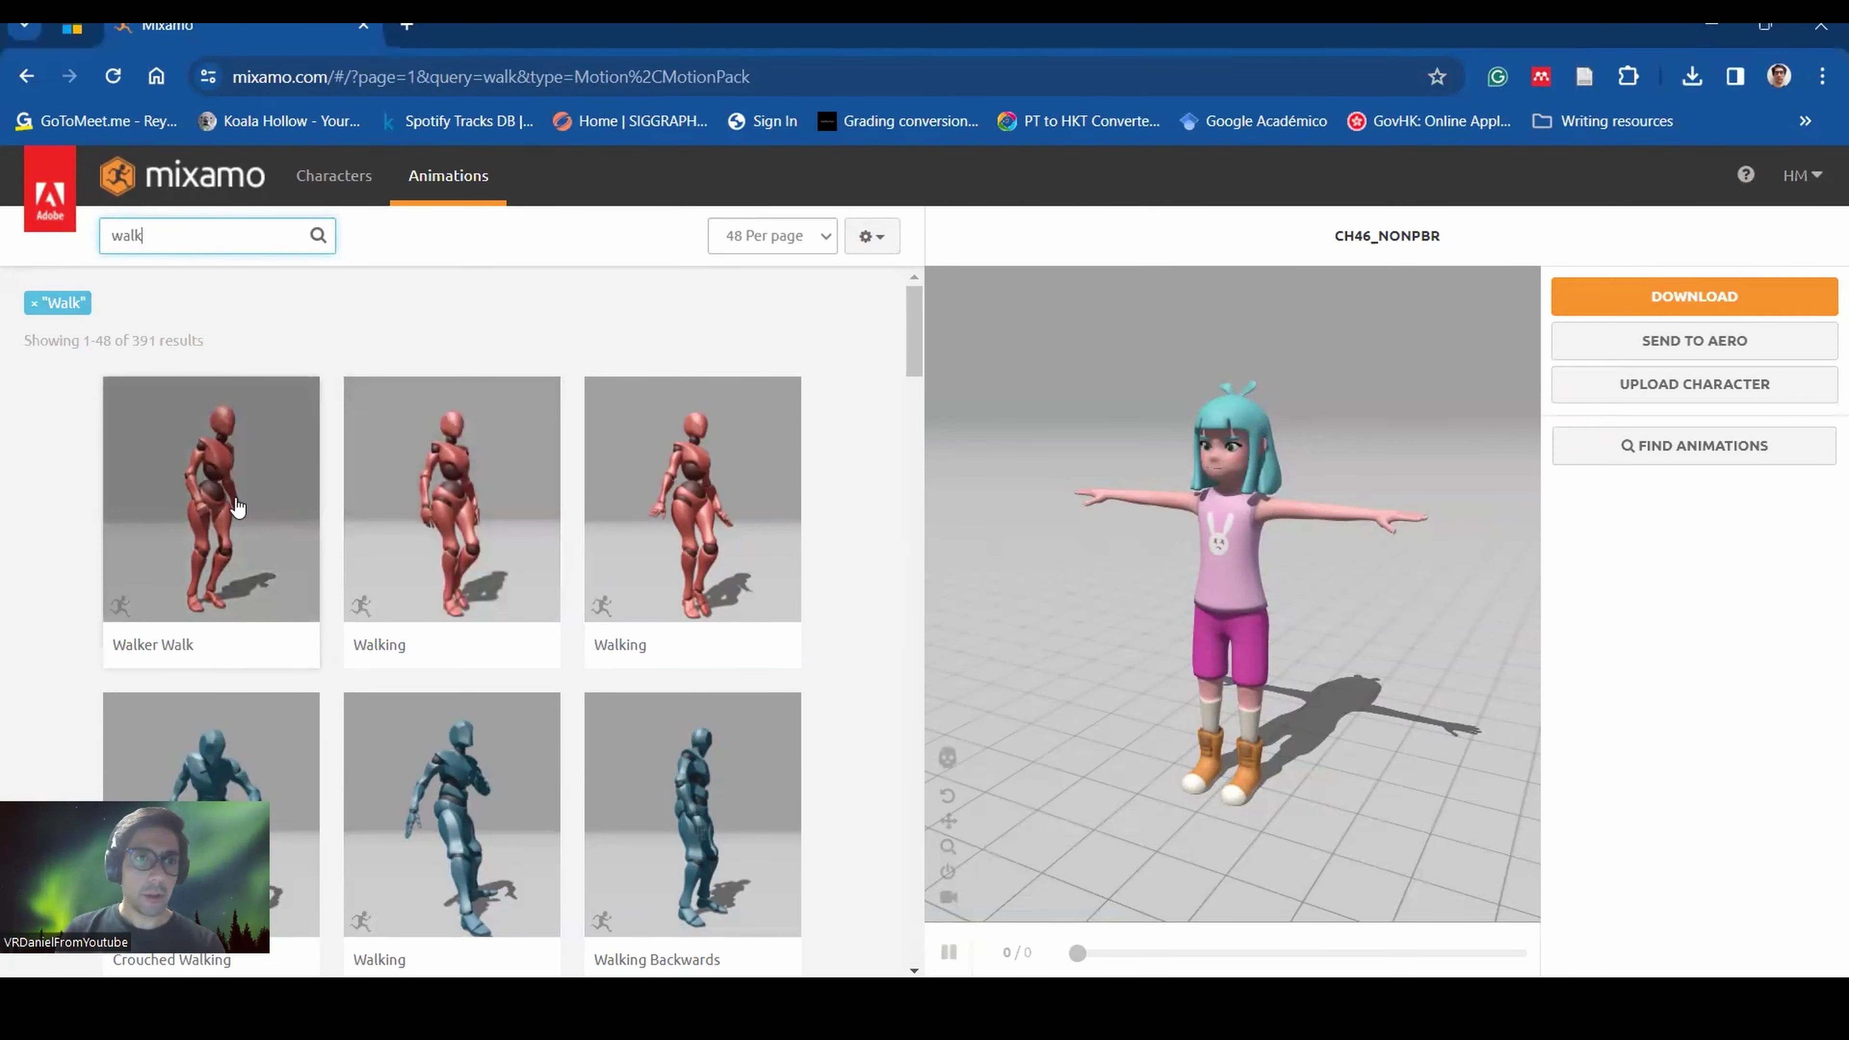
click(470, 468)
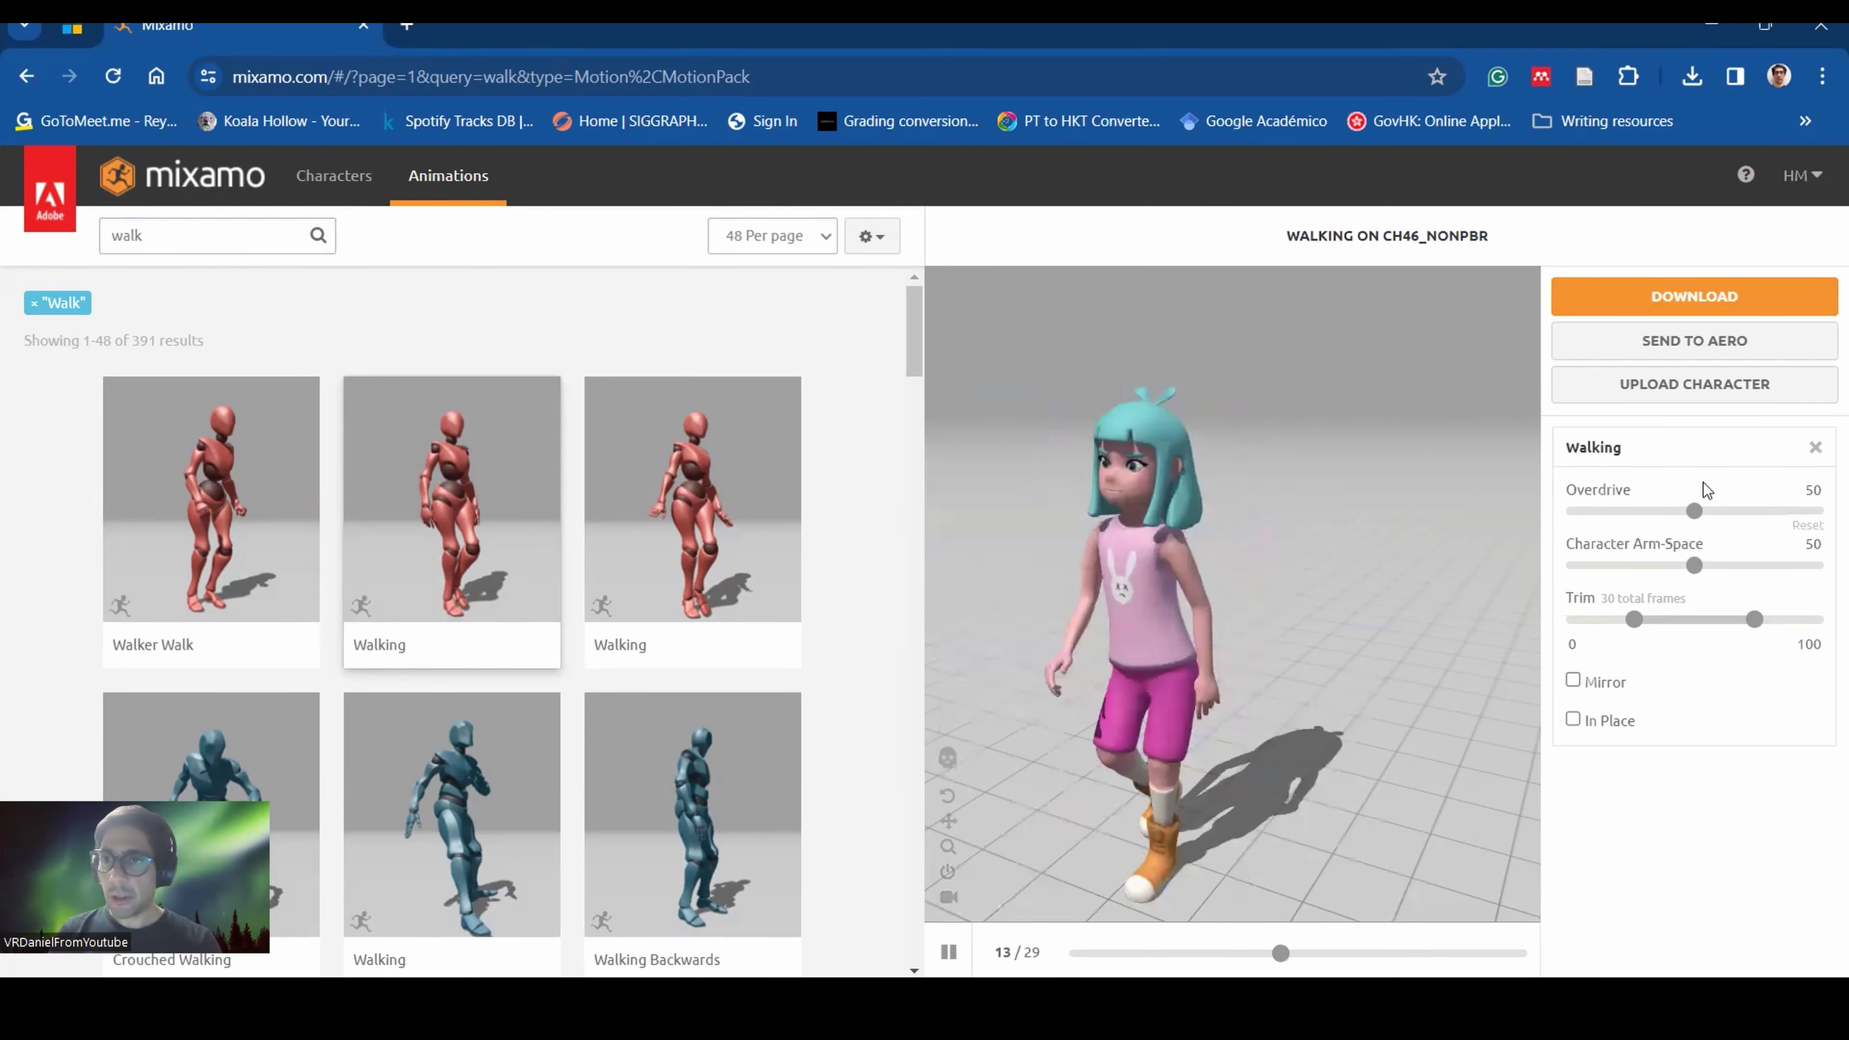
drag(1694, 566, 1719, 565)
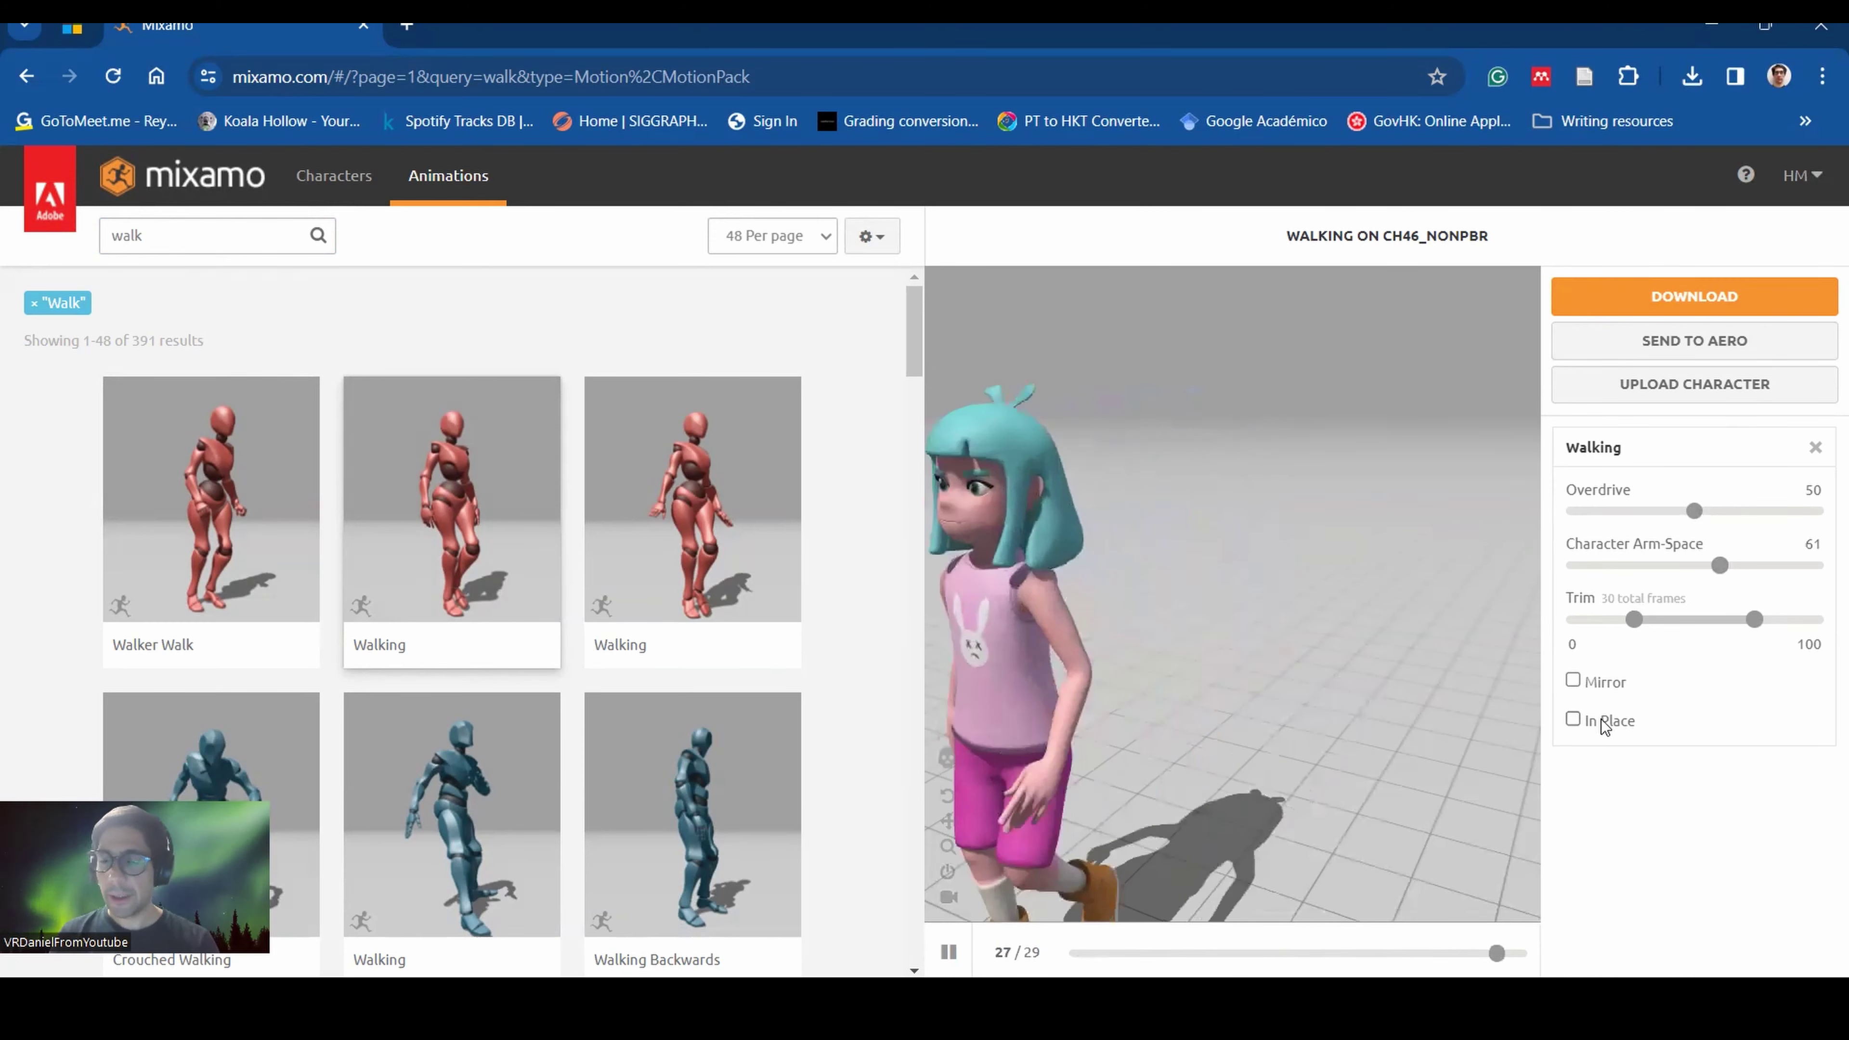
Preview the Walking animation with Mirror and with In Place, turning each option back off.
click(1573, 681)
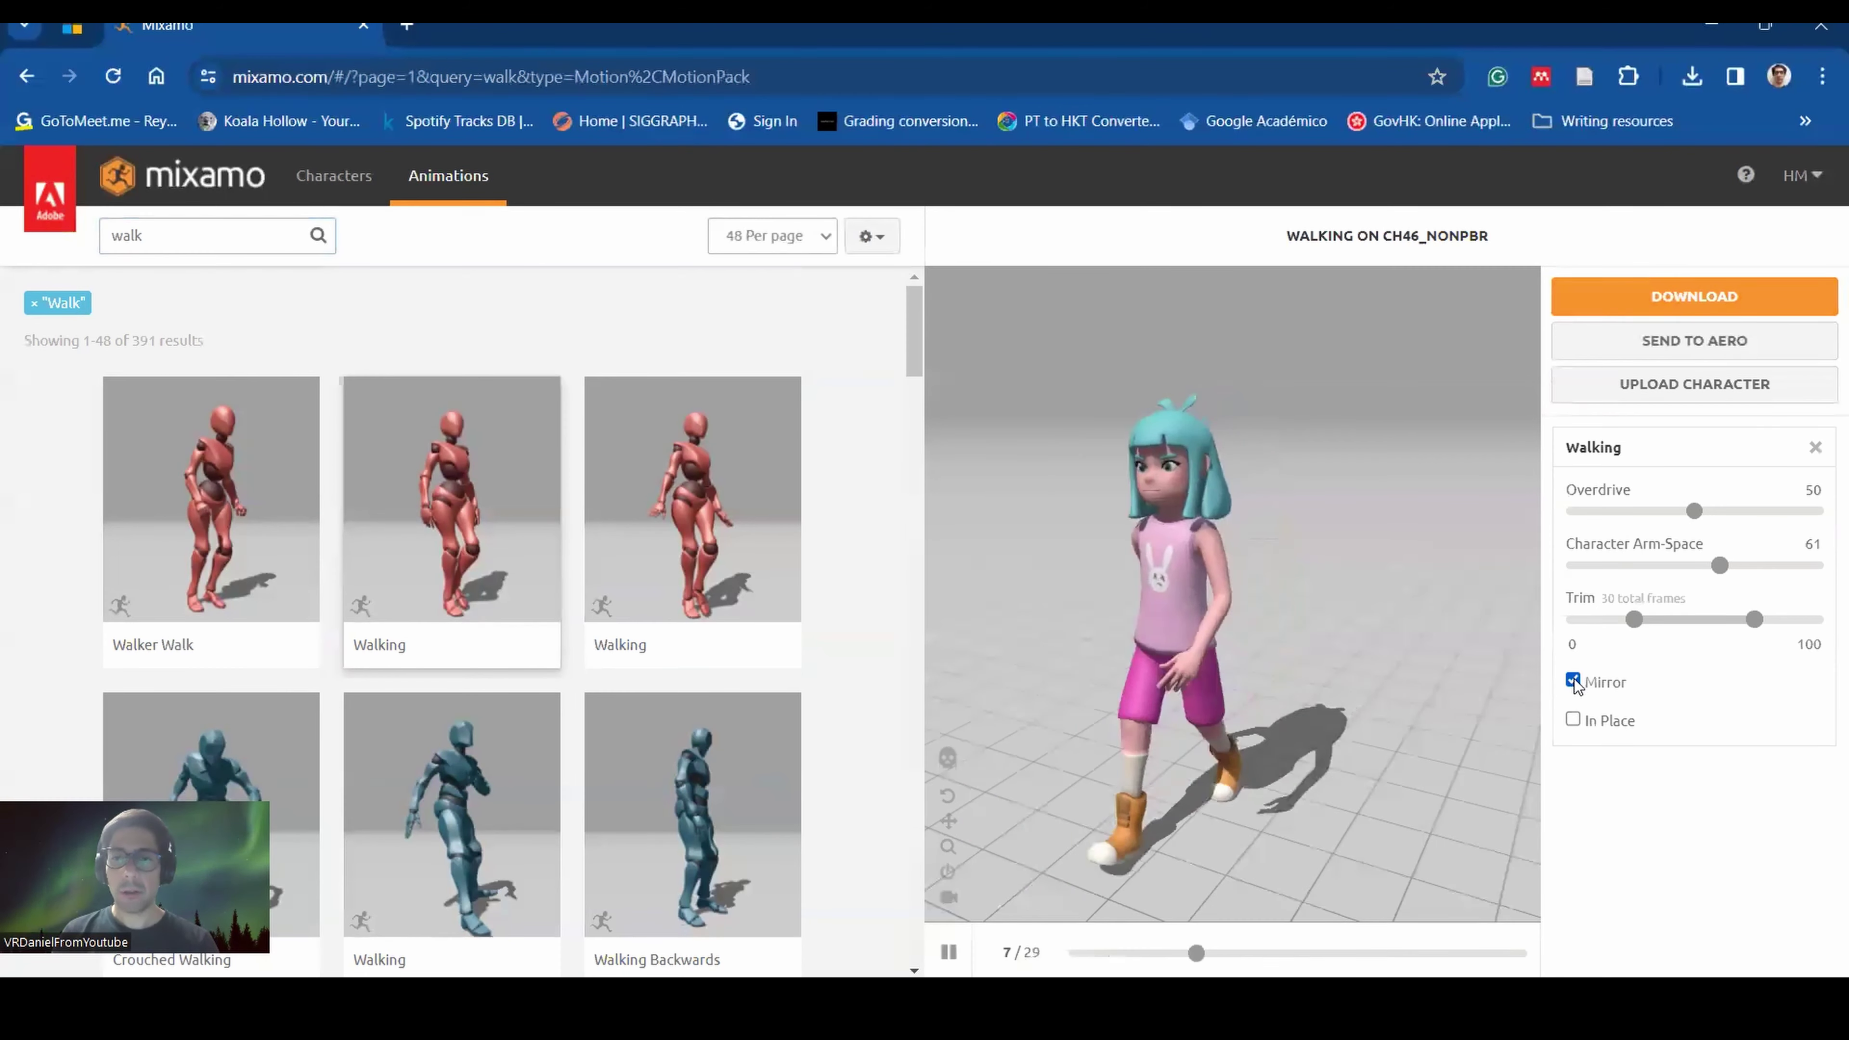
click(1573, 681)
click(1574, 720)
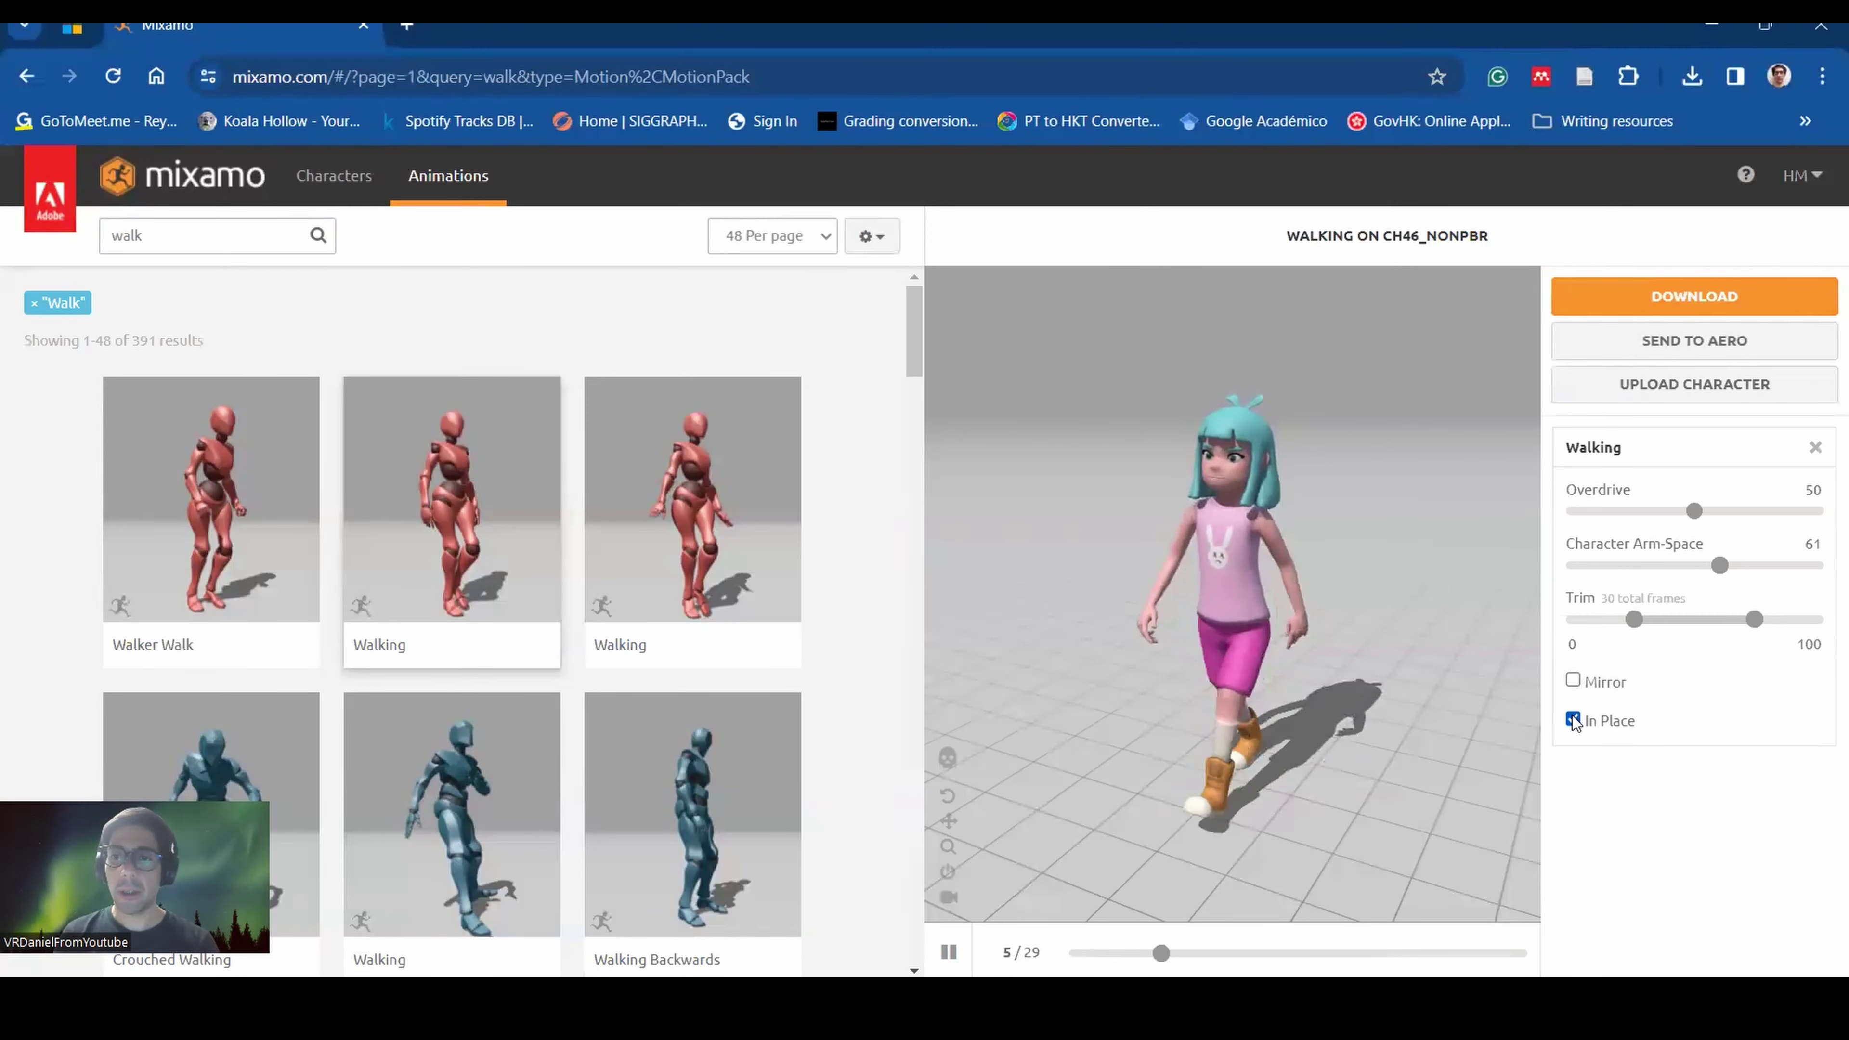
click(1571, 719)
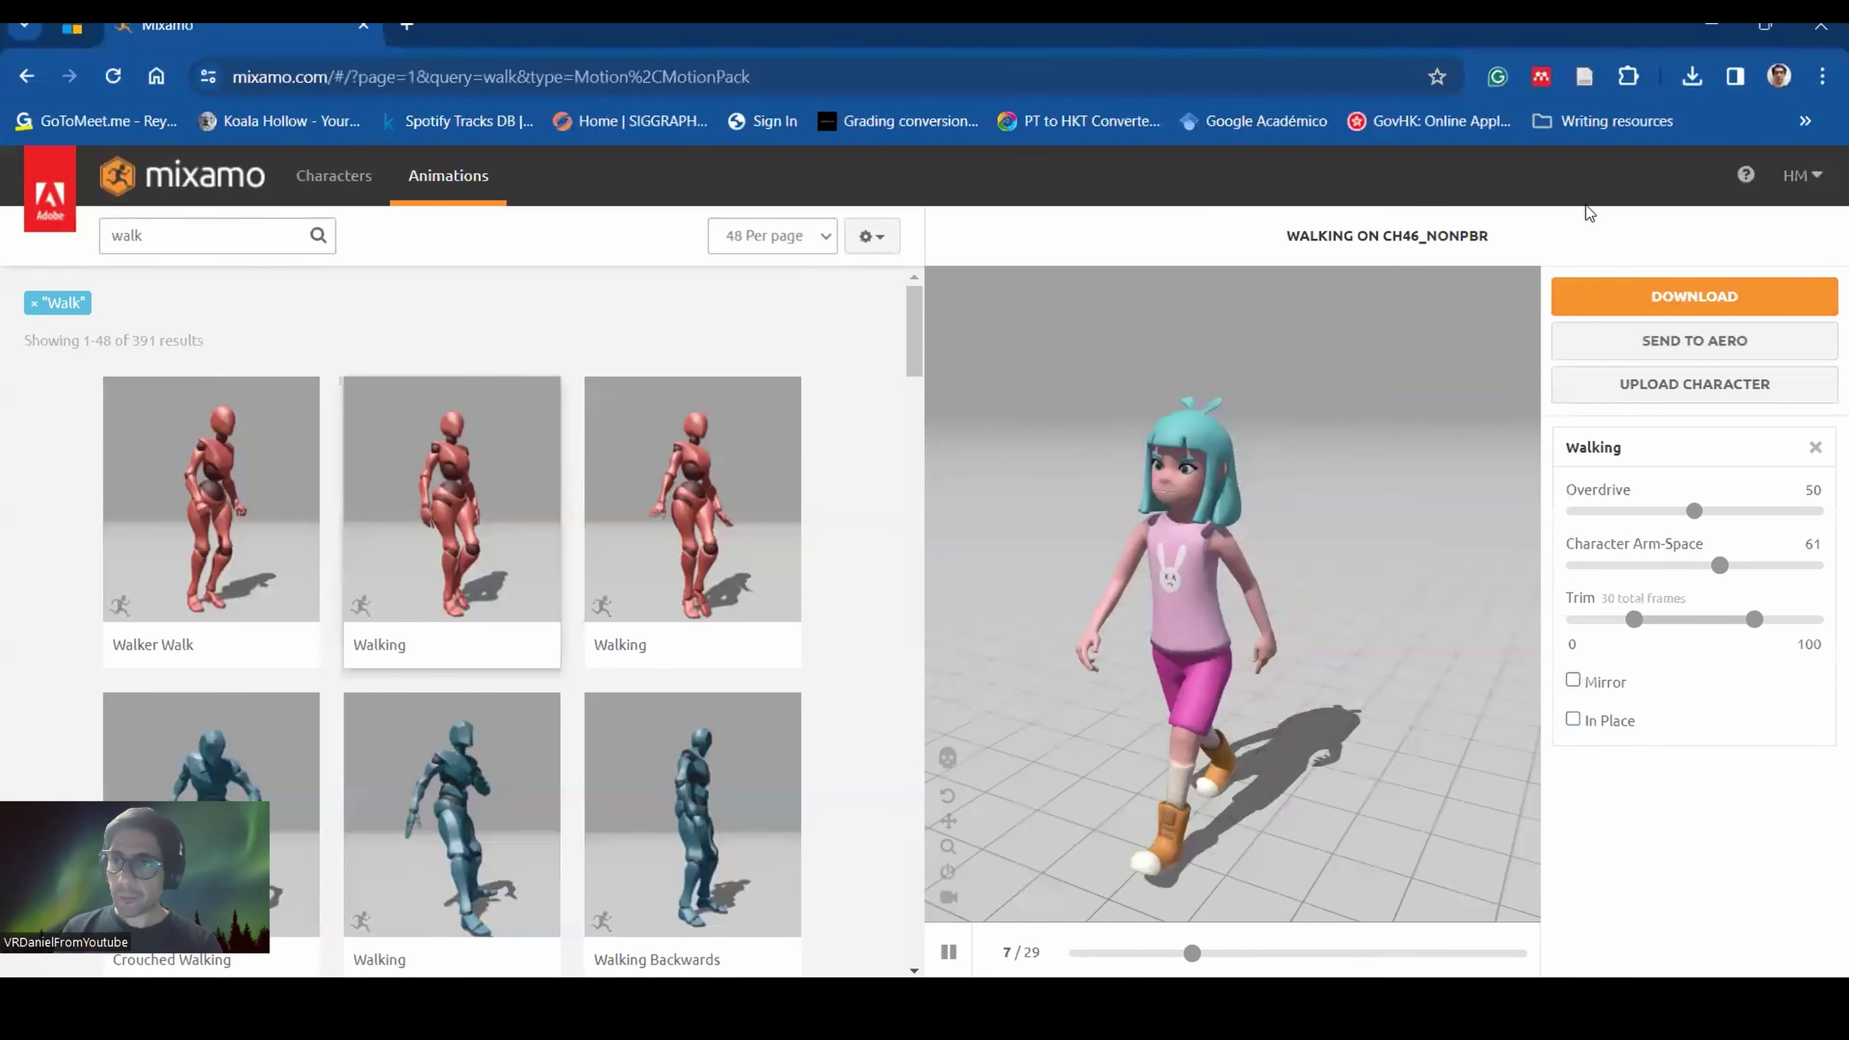
Download the animation as FBX Binary, Without Skin, 30 frames per second and no keyframe reduction, saving it as Walking in the From Mixamo folder.
click(1687, 299)
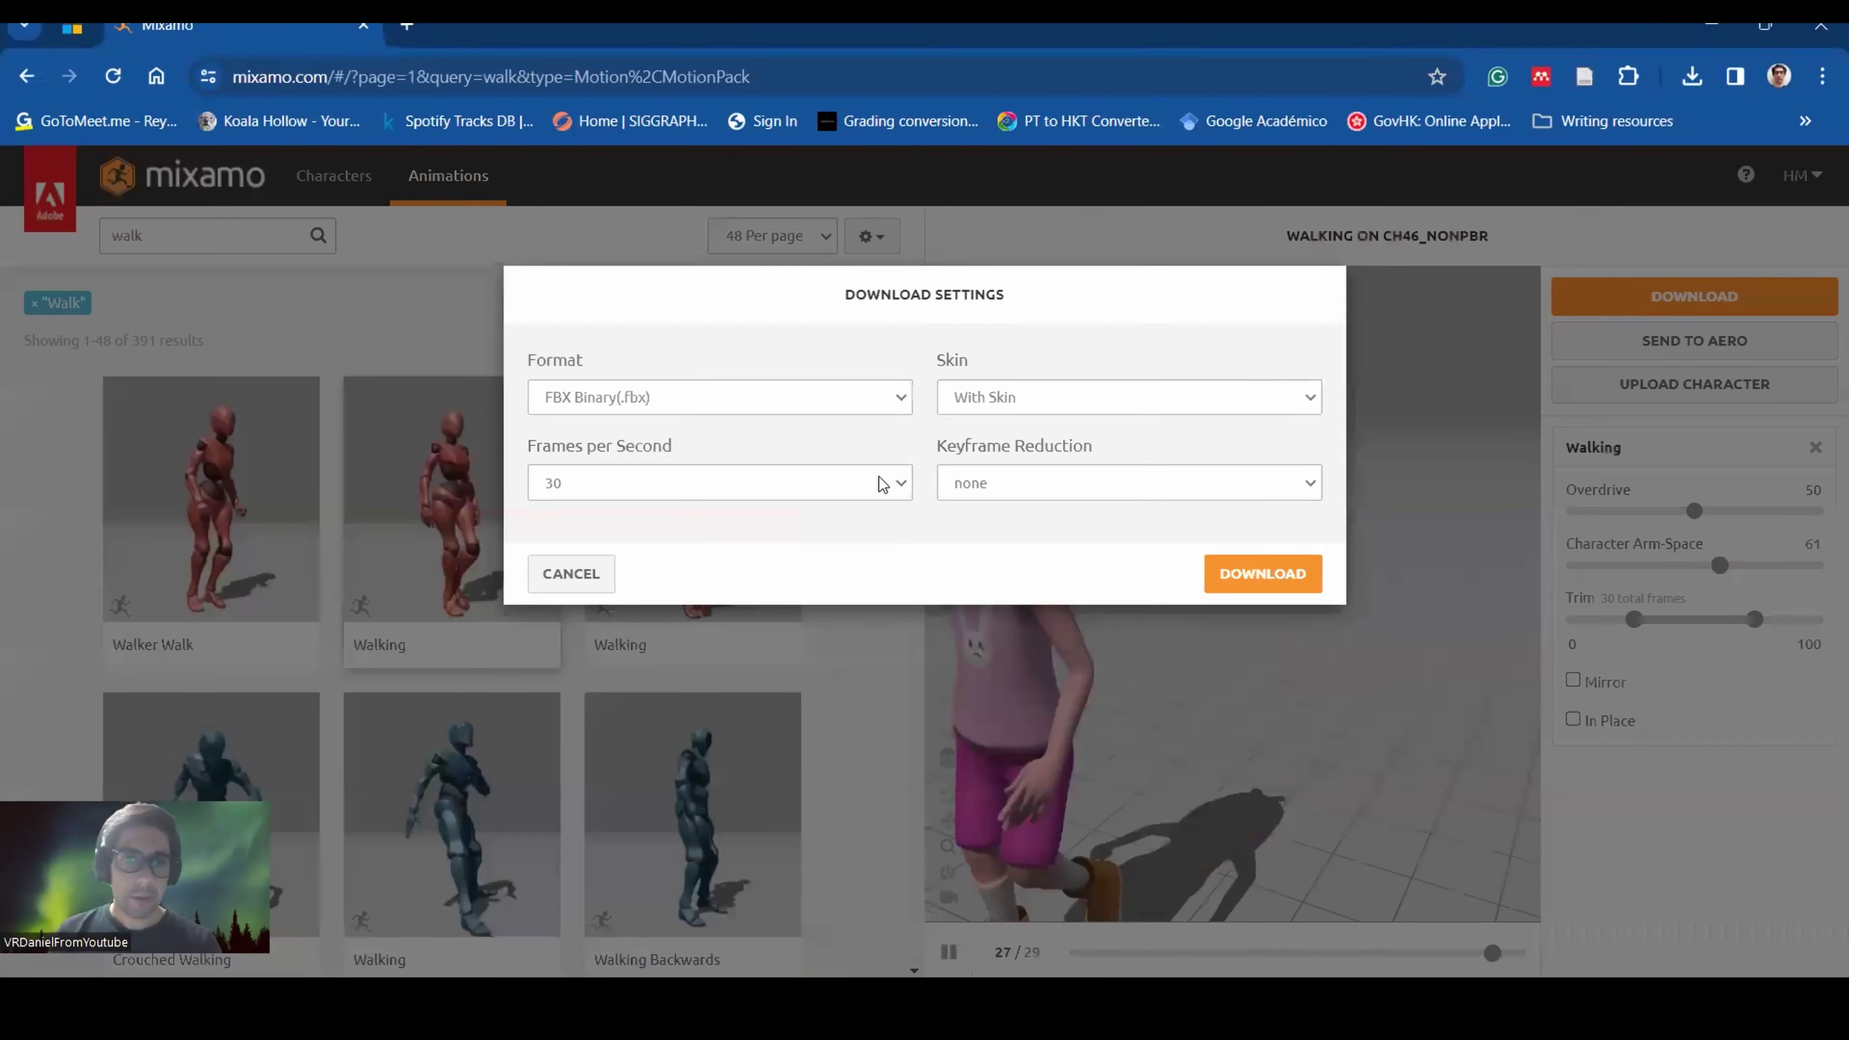
click(888, 483)
click(721, 548)
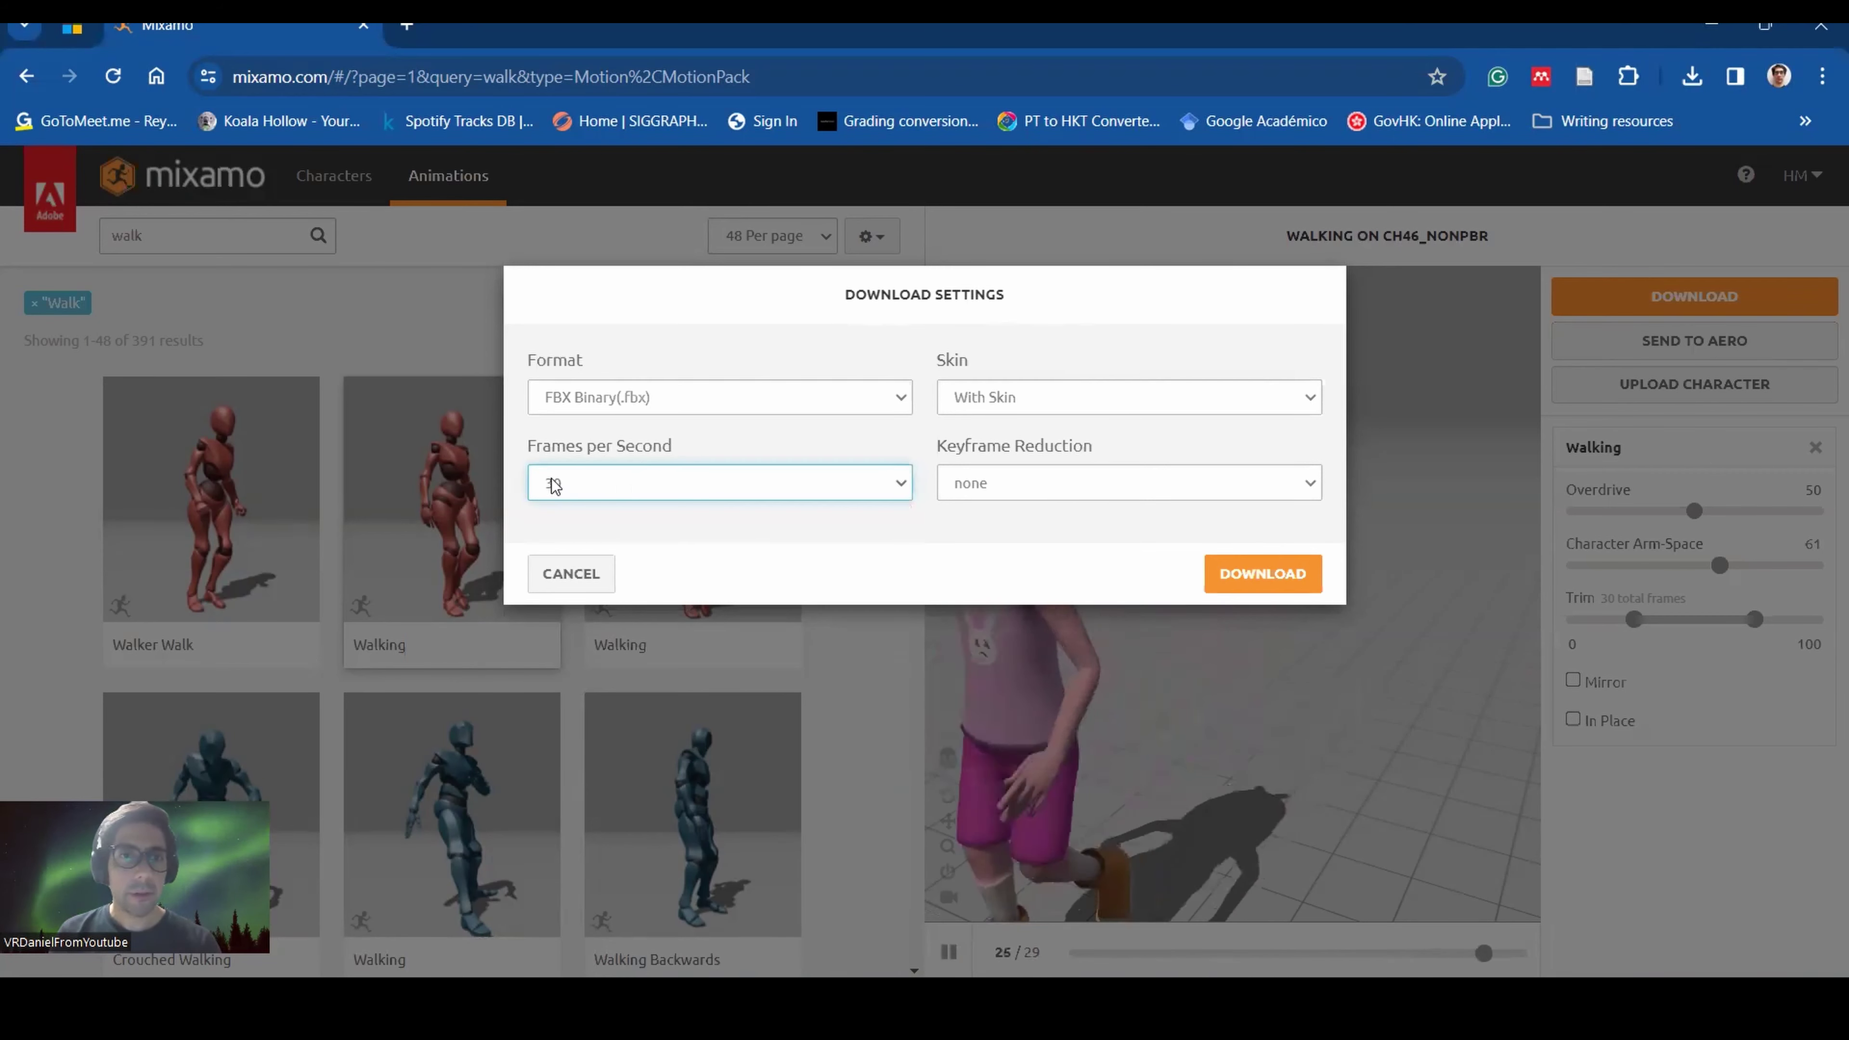
click(1067, 396)
click(1065, 445)
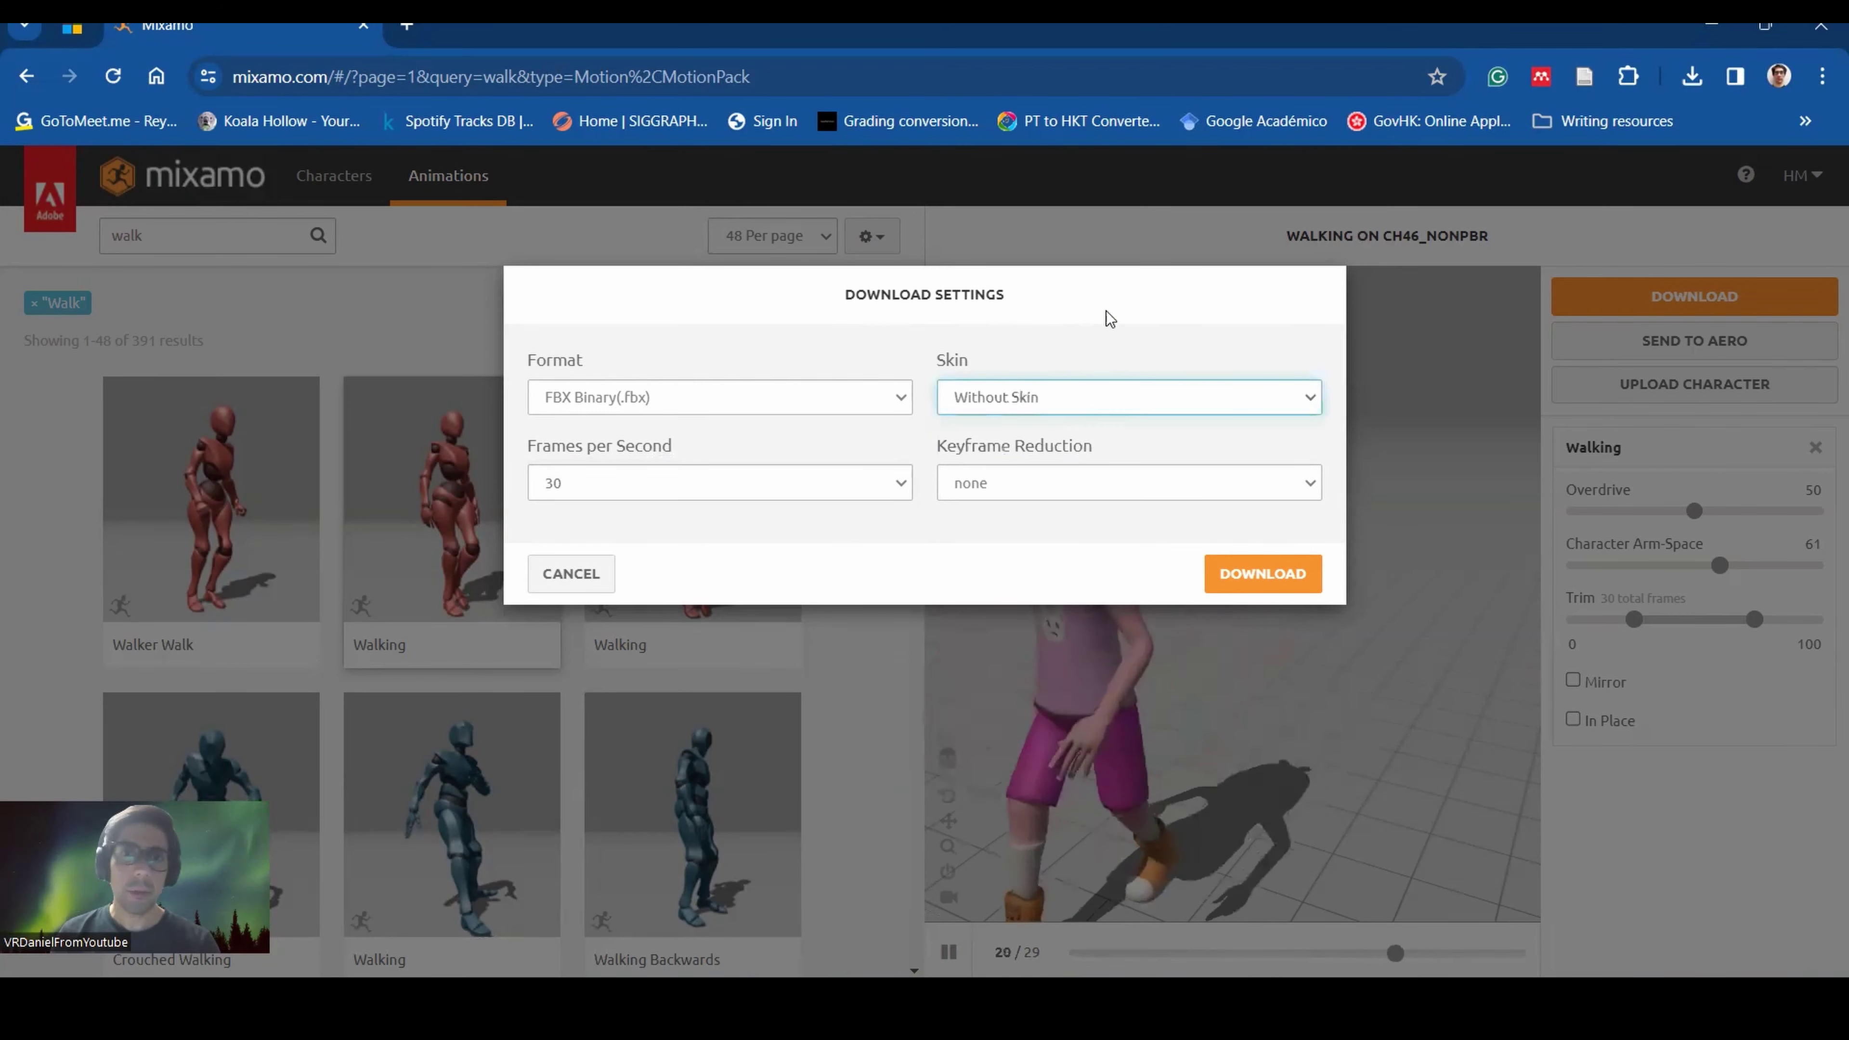
click(1115, 483)
click(1149, 298)
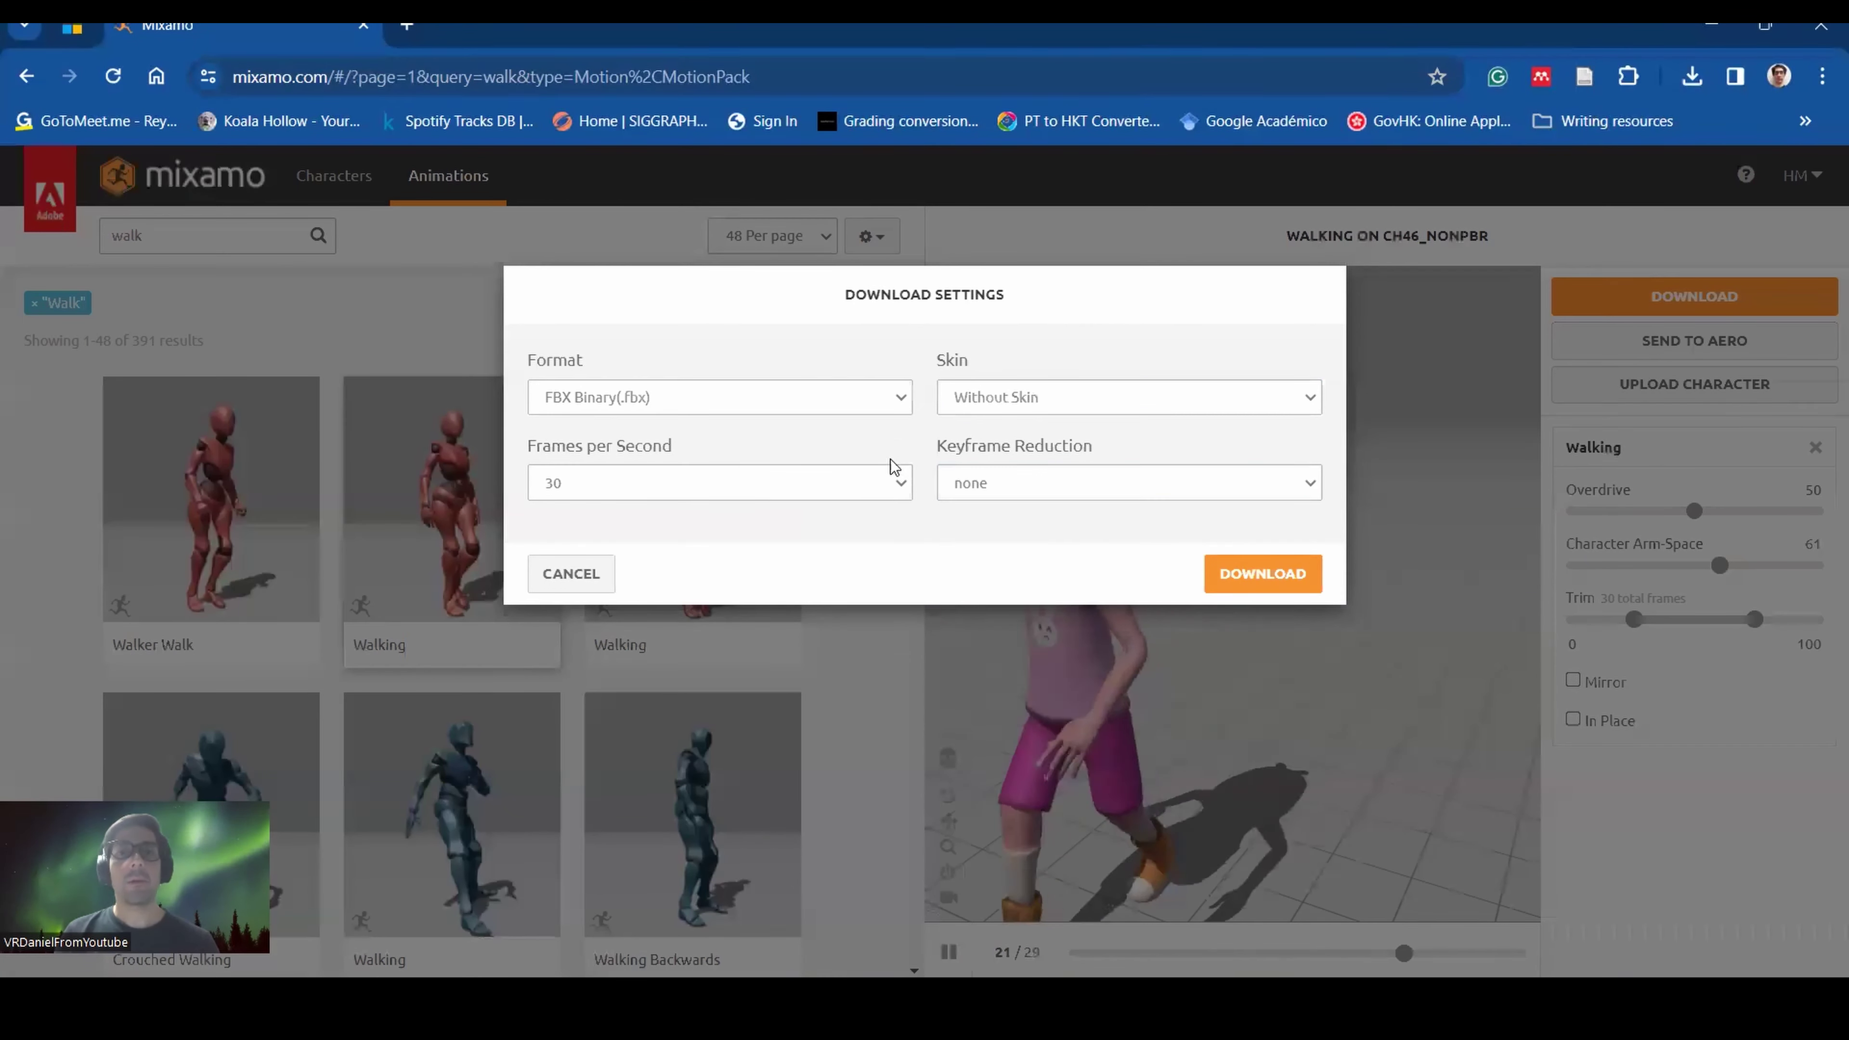
click(1278, 577)
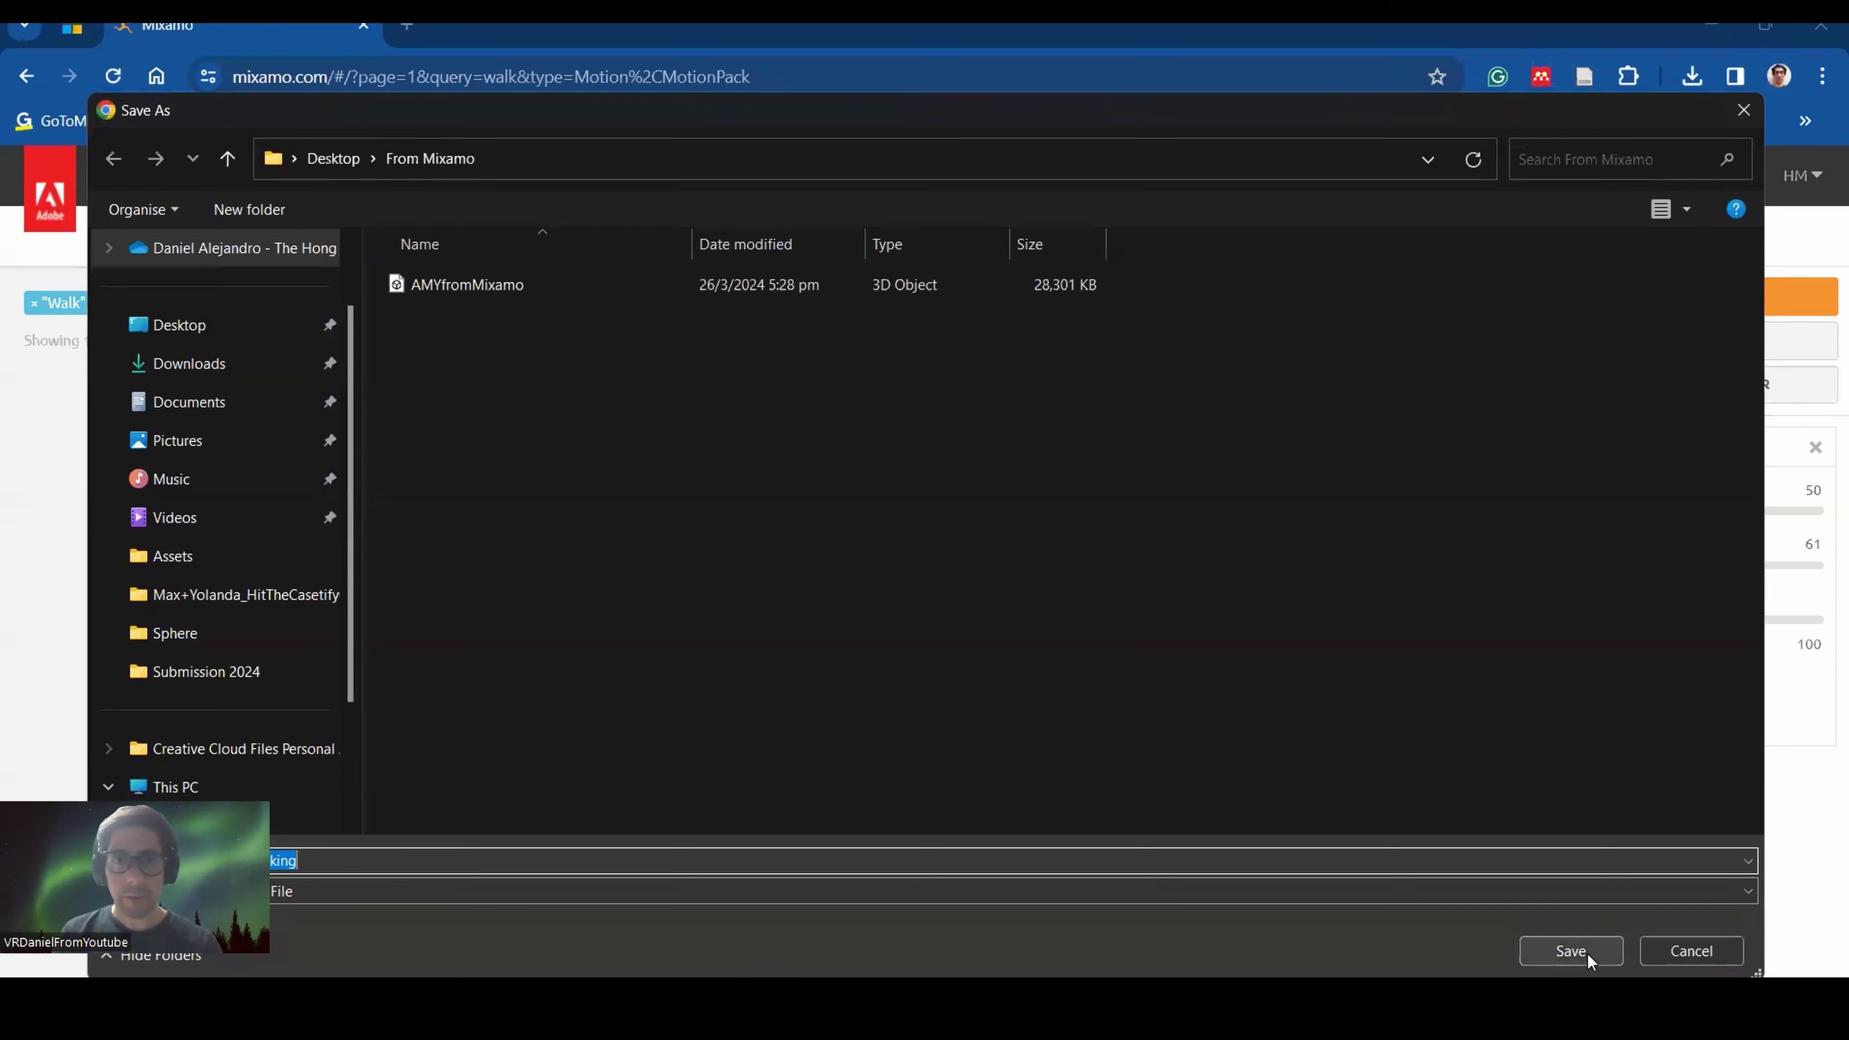
click(1570, 950)
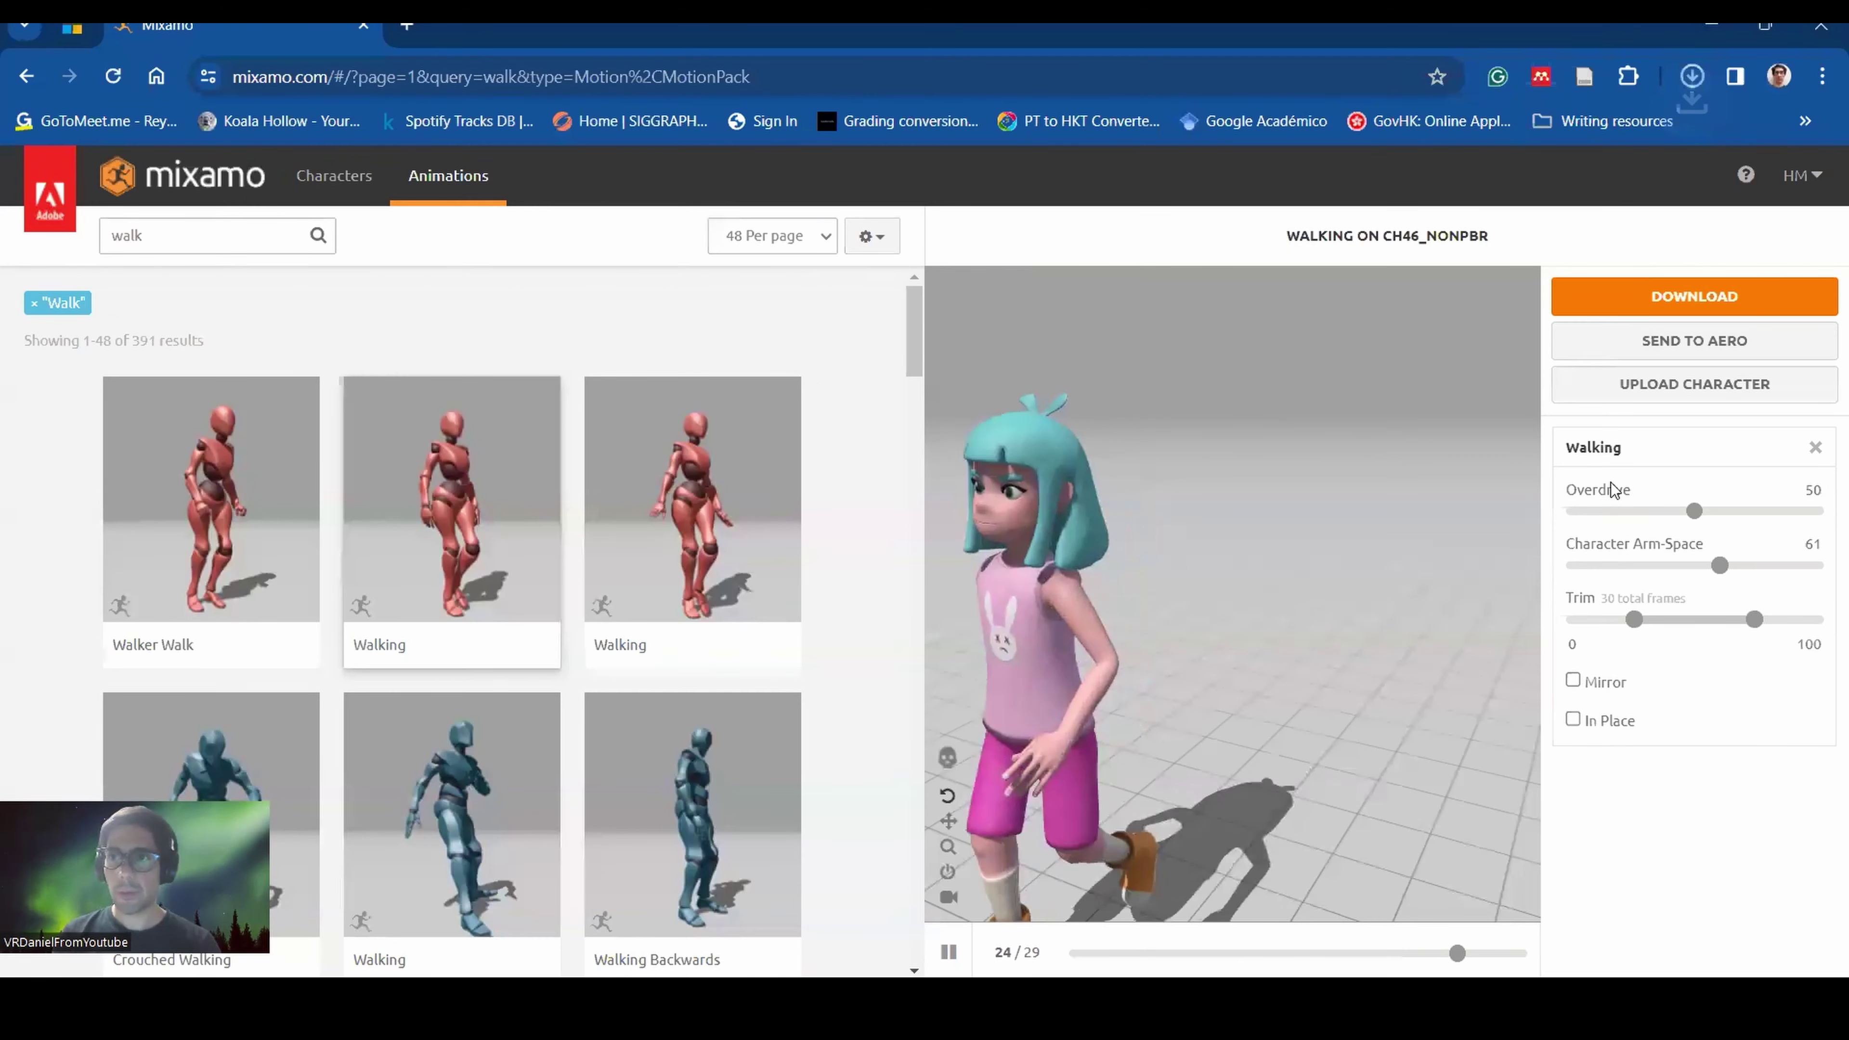
Switch to Unity, import the Walking file from the From Mixamo folder into the AmyFromMixamo assets folder and expand it.
key(alt+Tab)
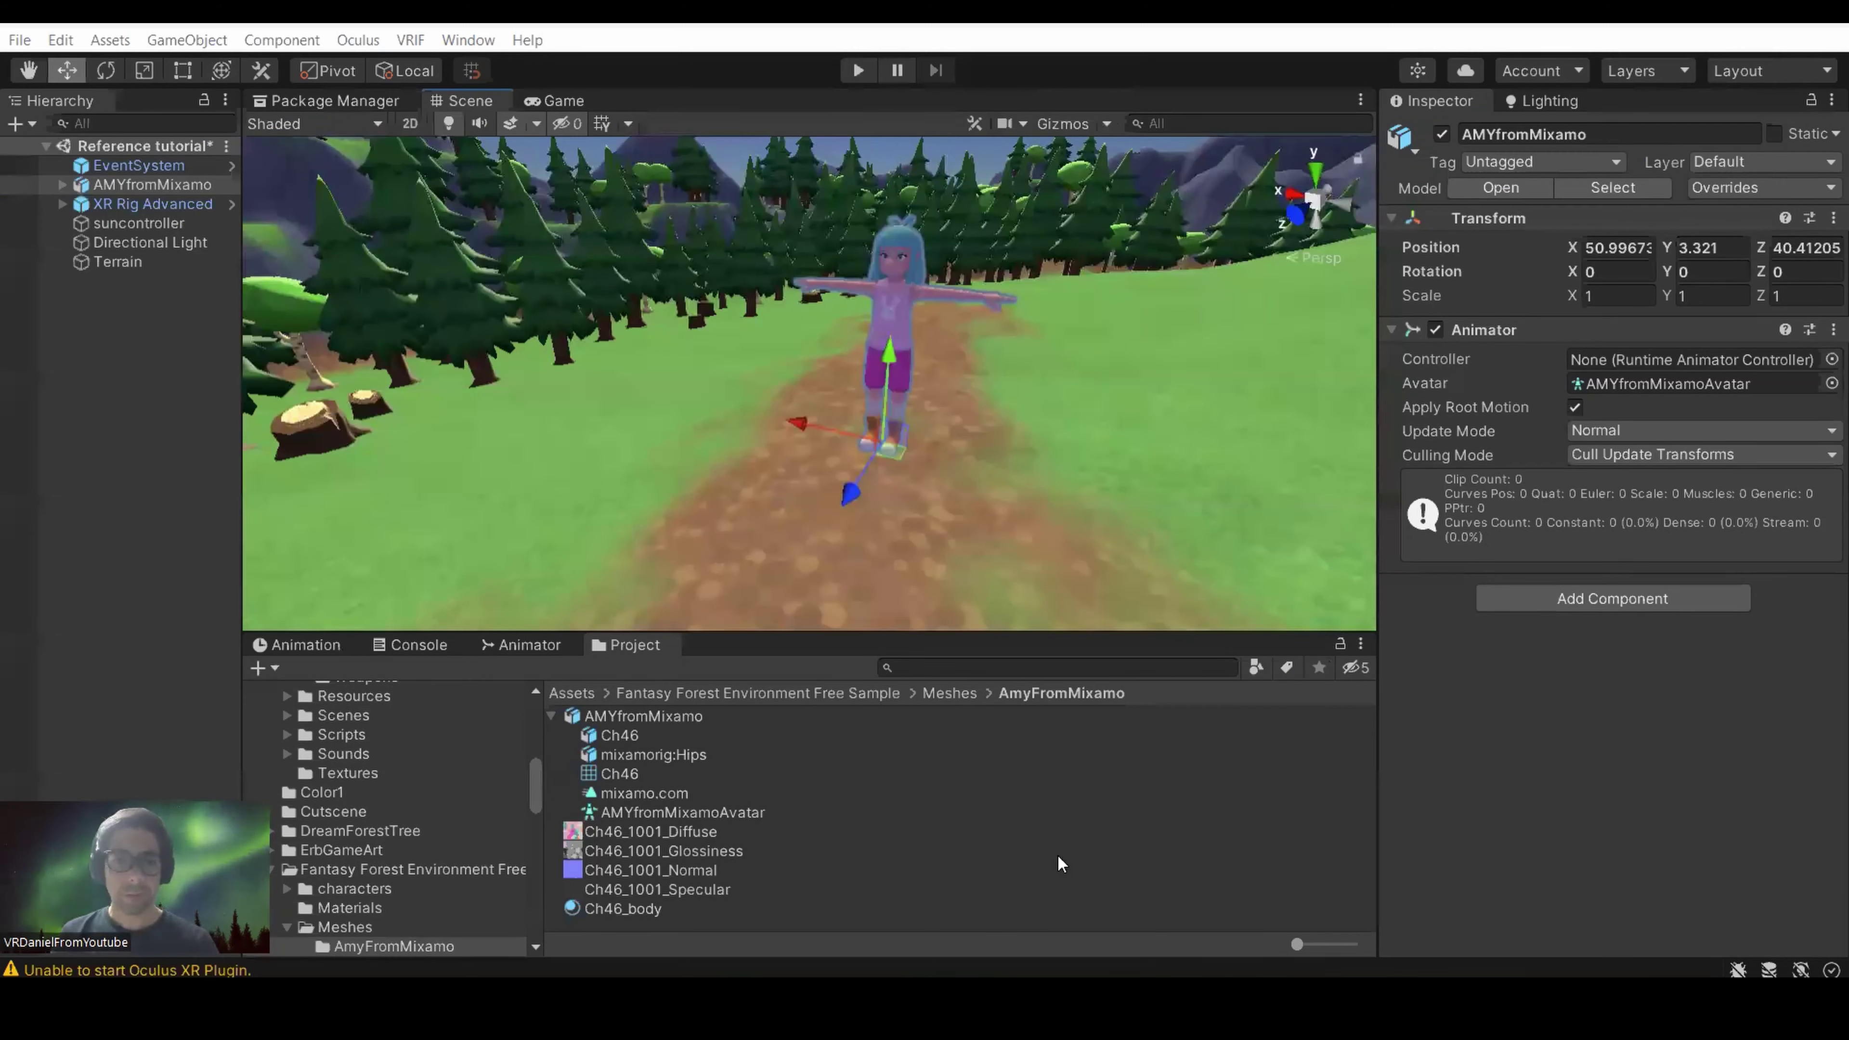
drag(703, 635, 715, 559)
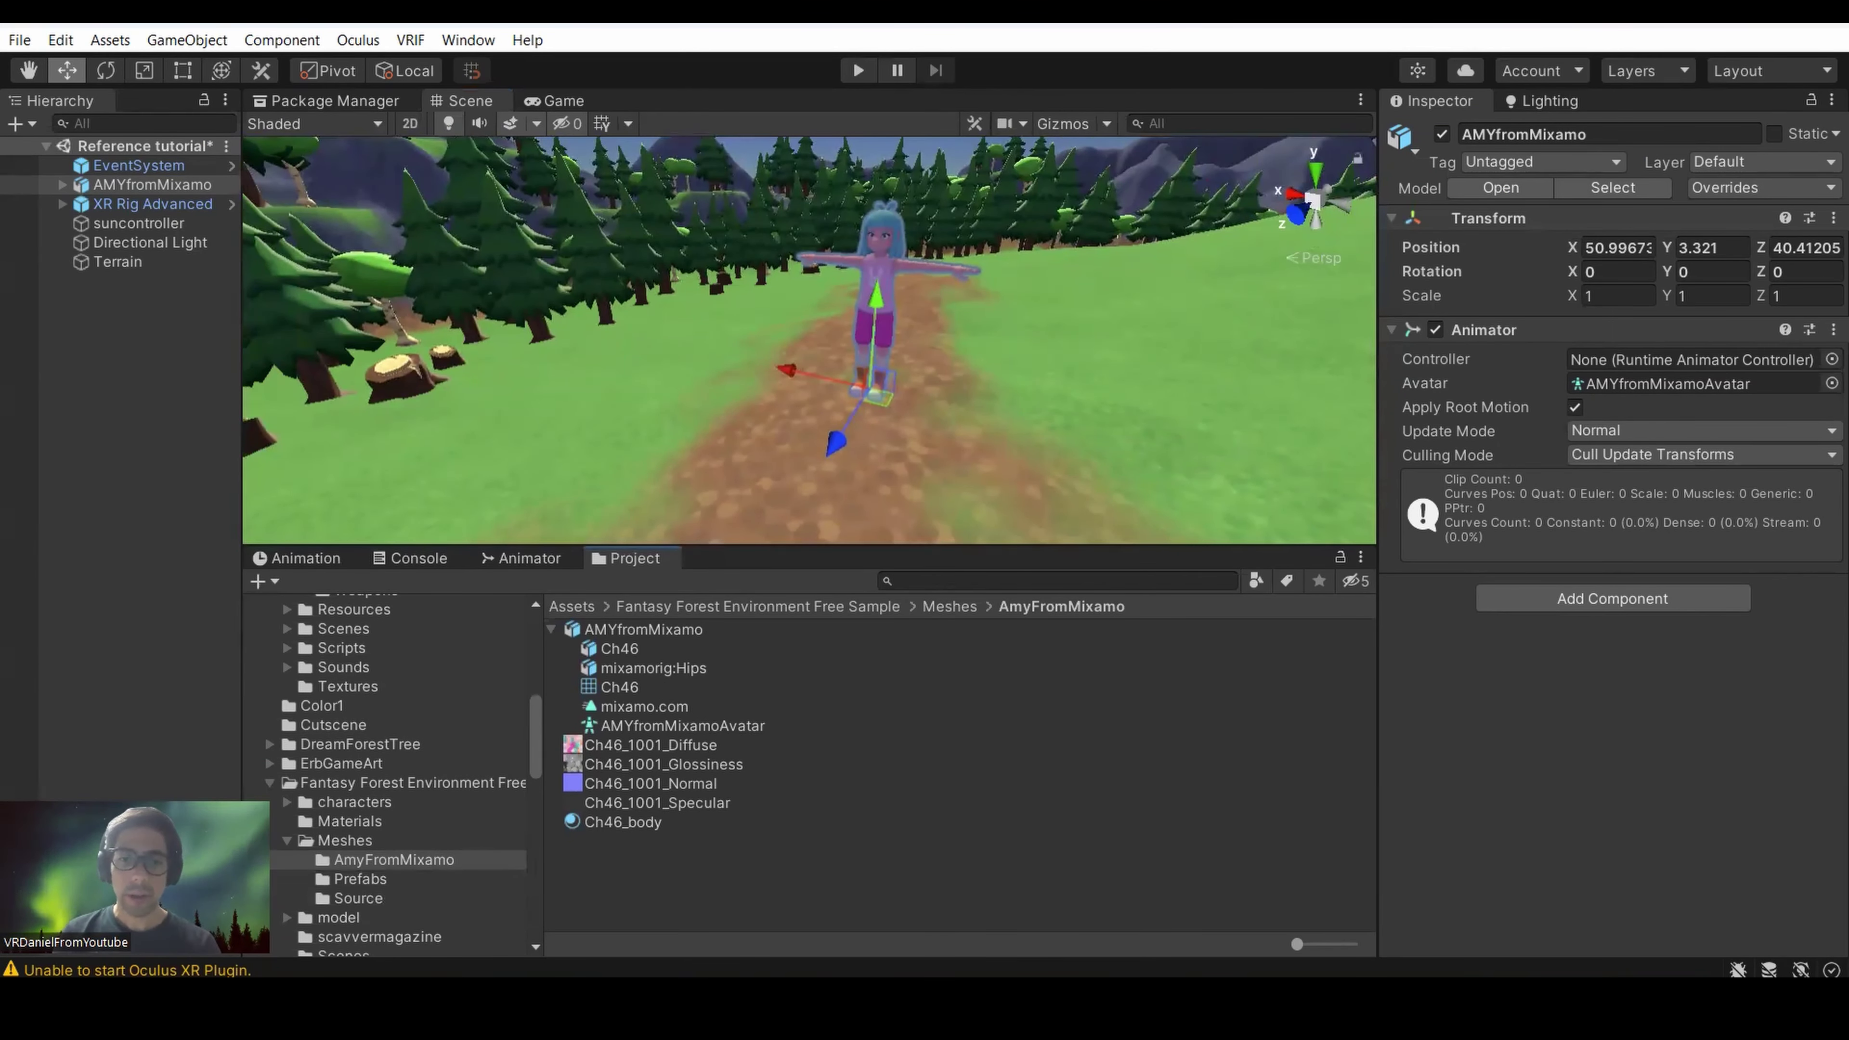
key(alt+Tab)
drag(1024, 251, 1629, 222)
drag(1329, 453, 684, 919)
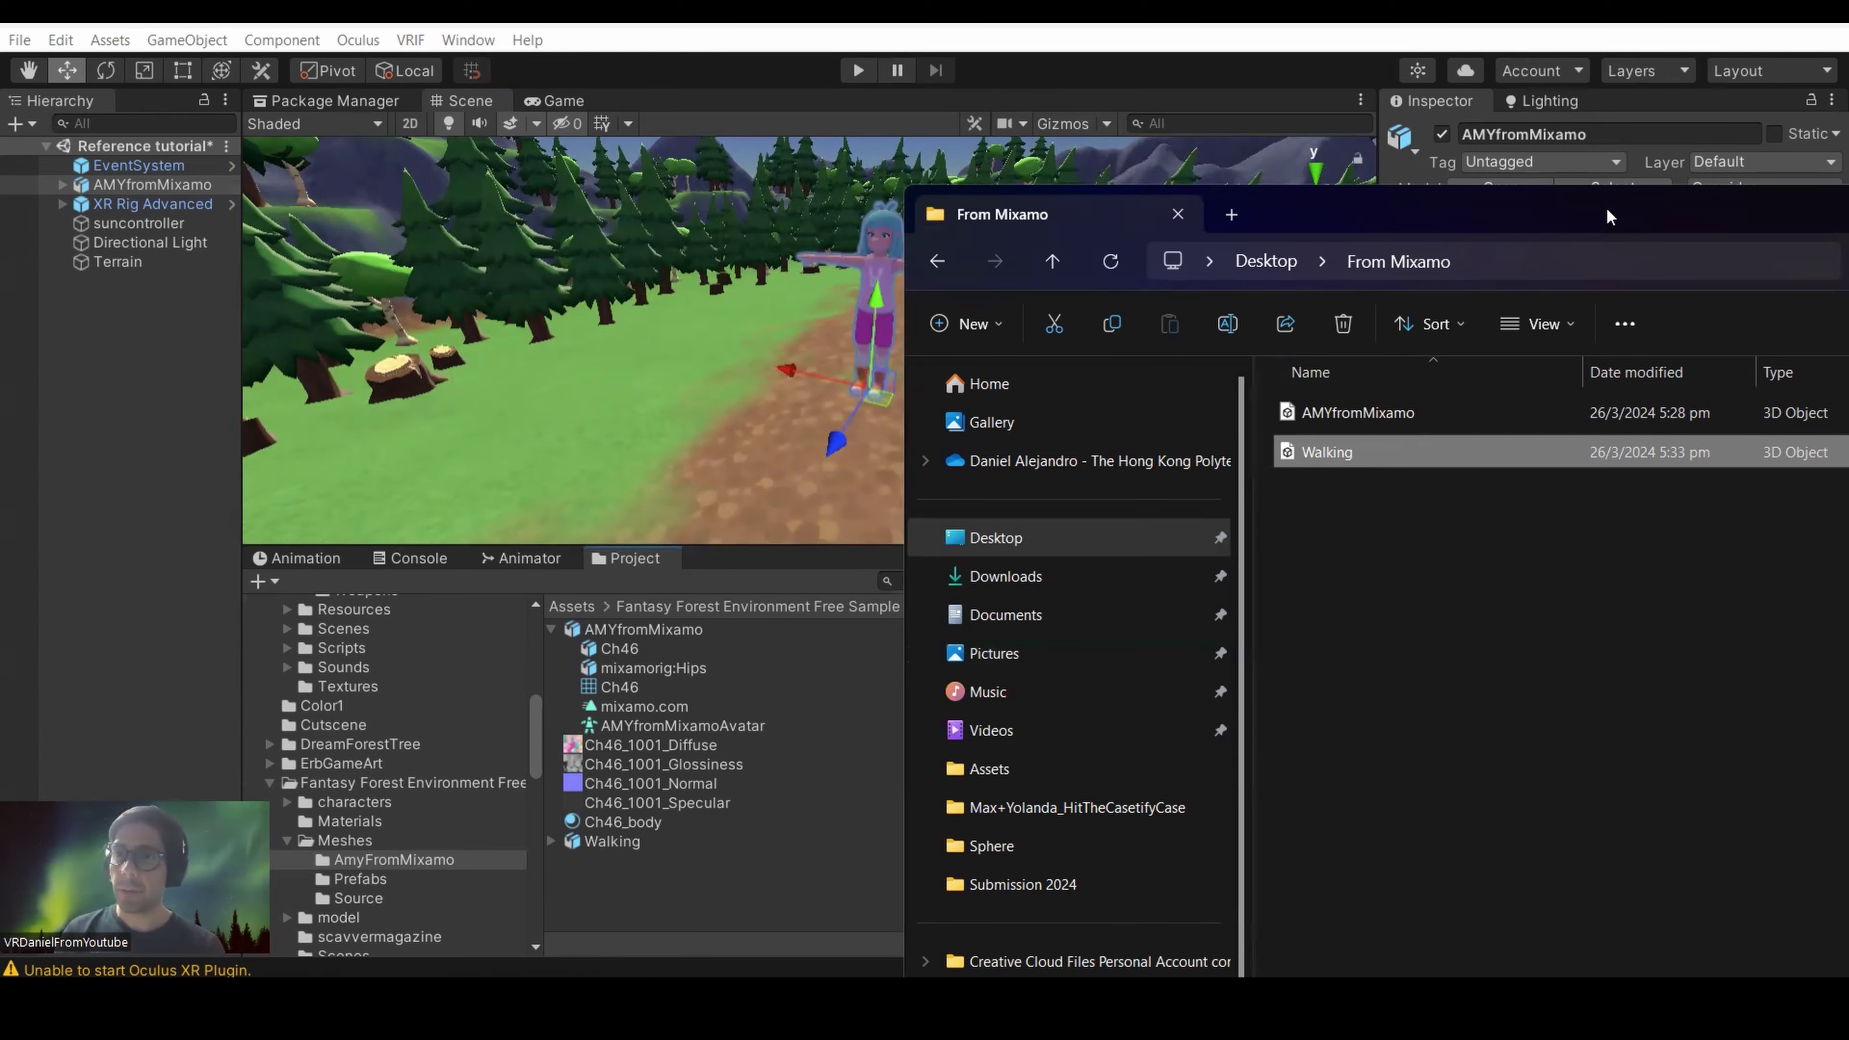
drag(1609, 217, 1024, 203)
click(1454, 198)
click(552, 843)
Set the rig animation type of the imported Walking asset to Humanoid.
click(621, 845)
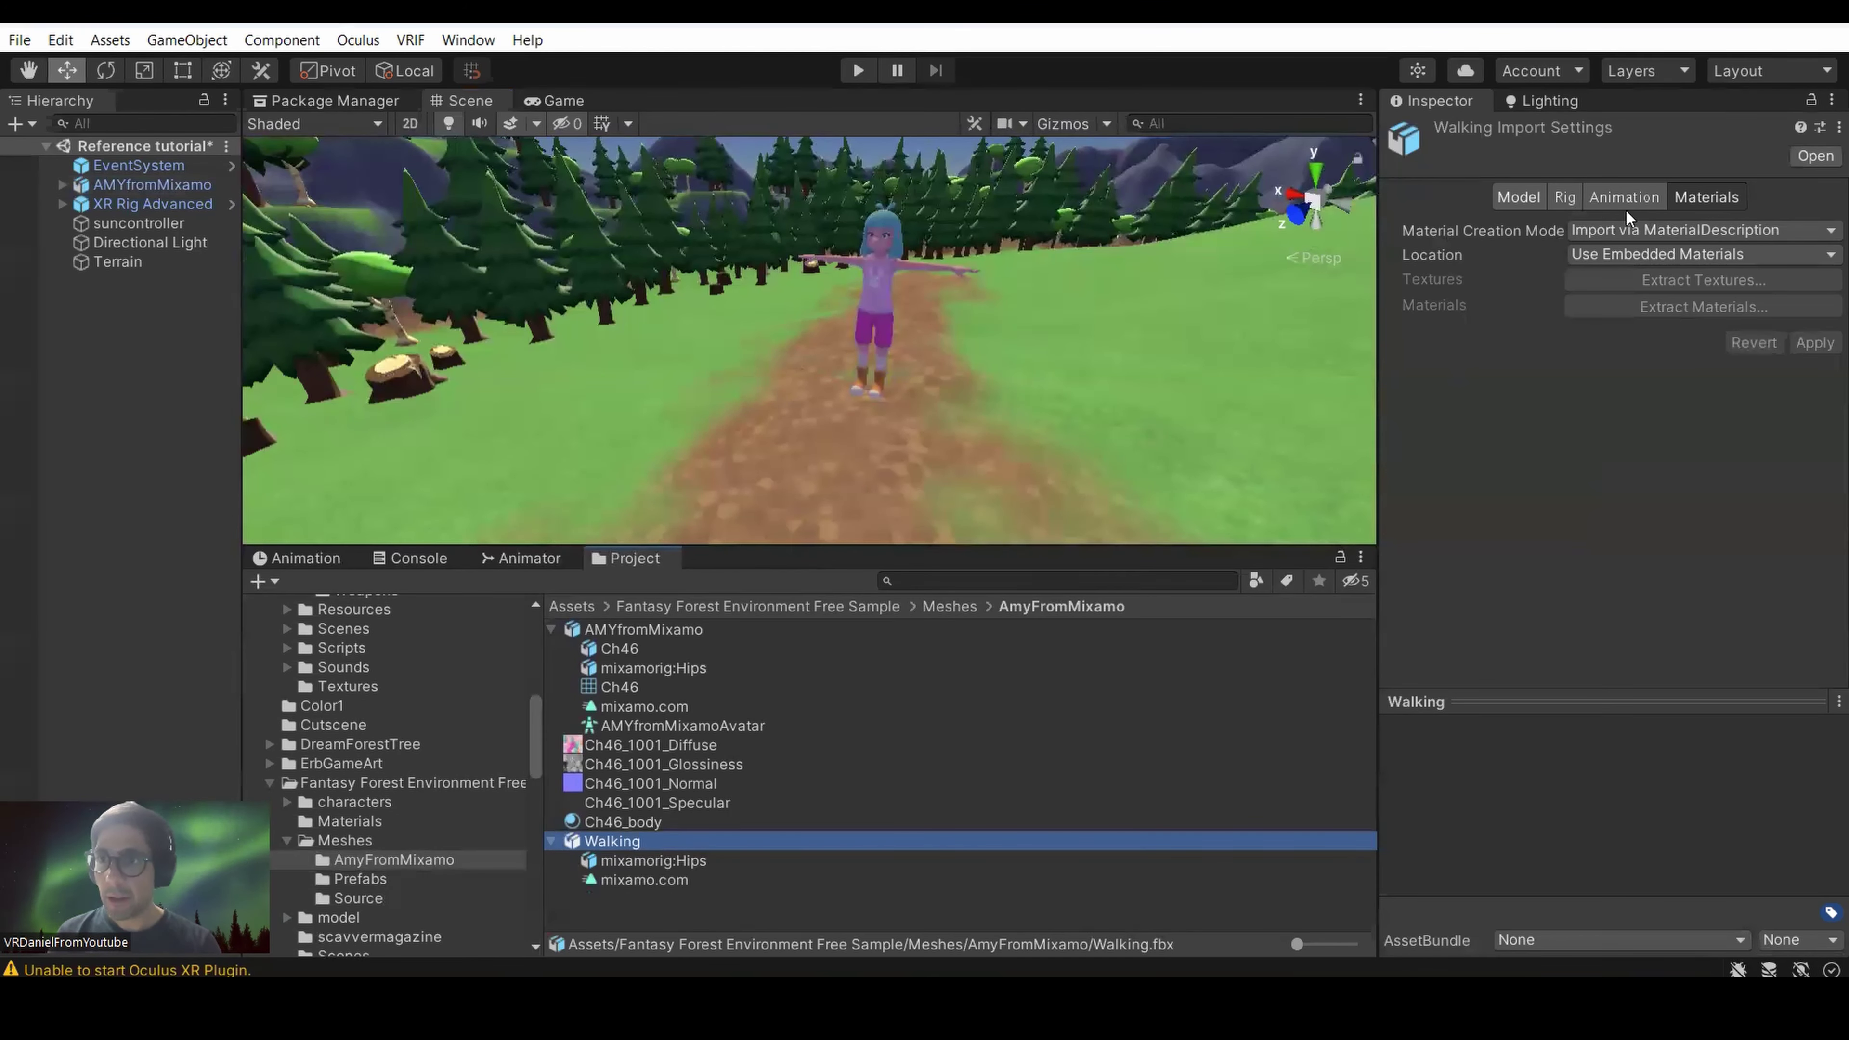
click(1562, 201)
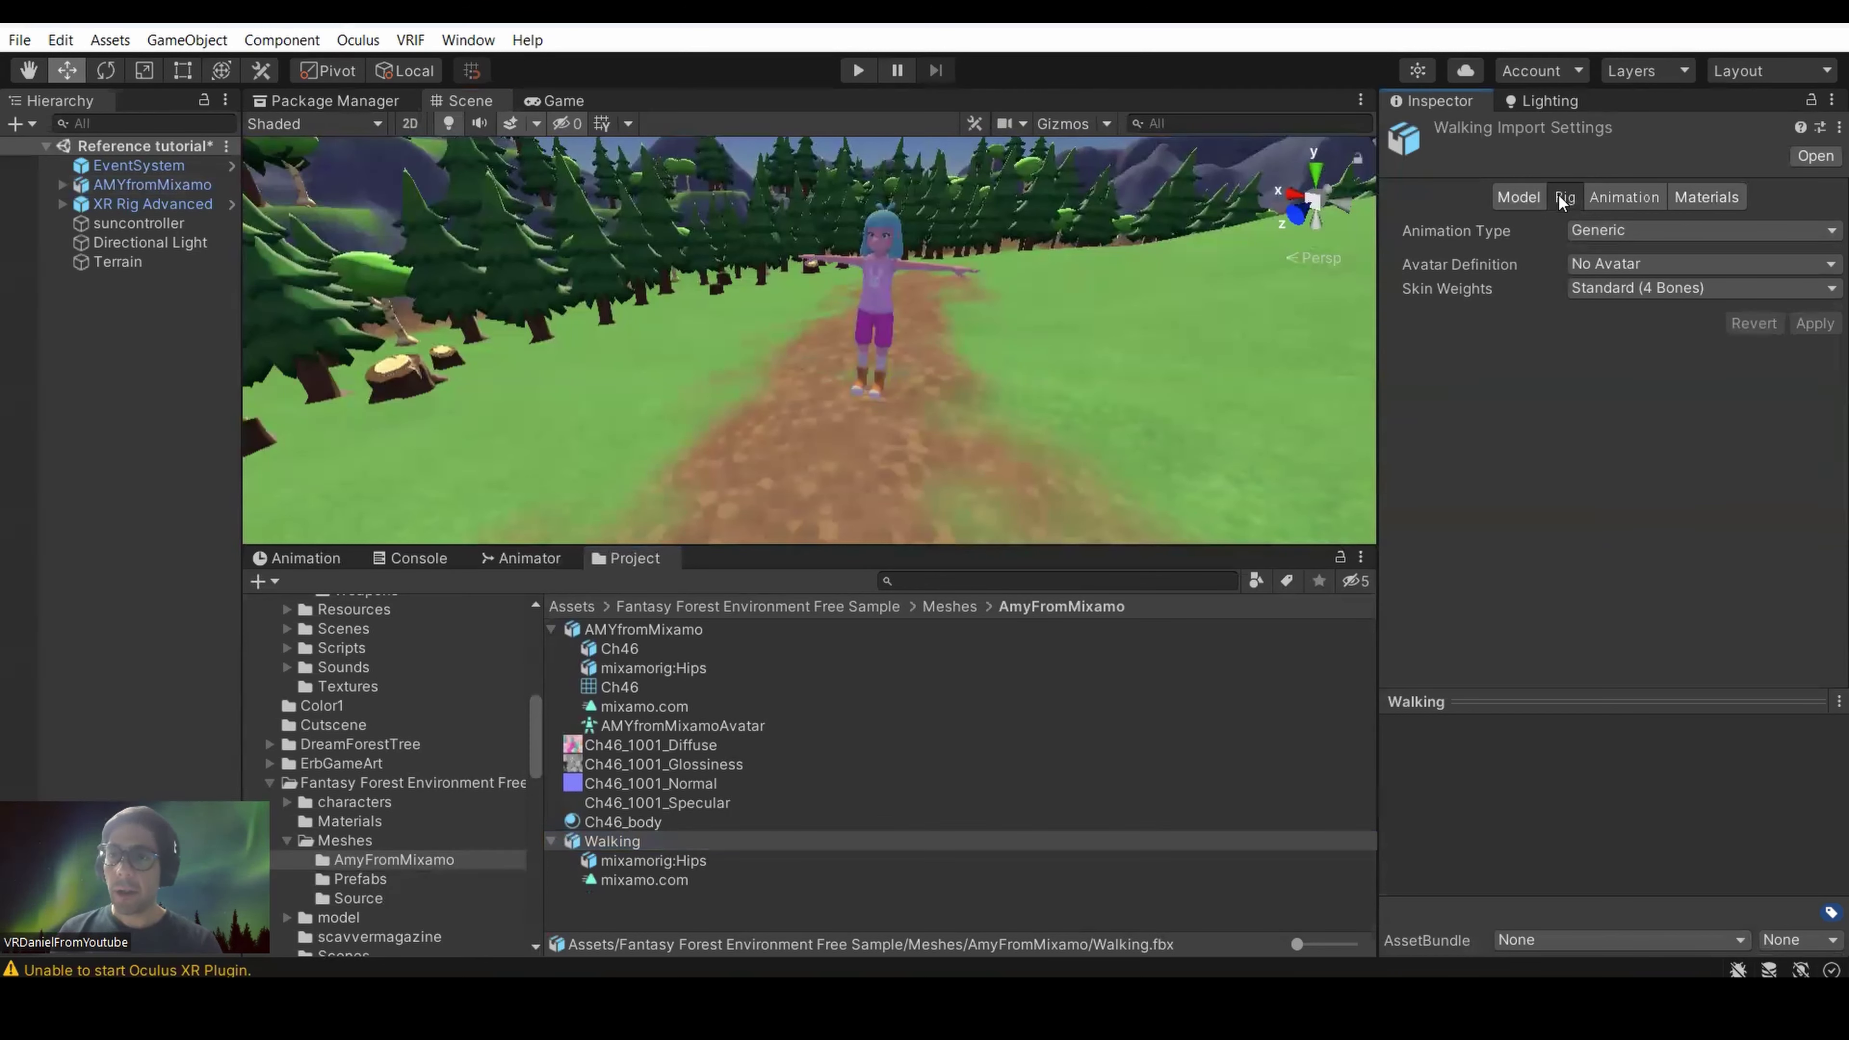
click(1529, 199)
click(1563, 199)
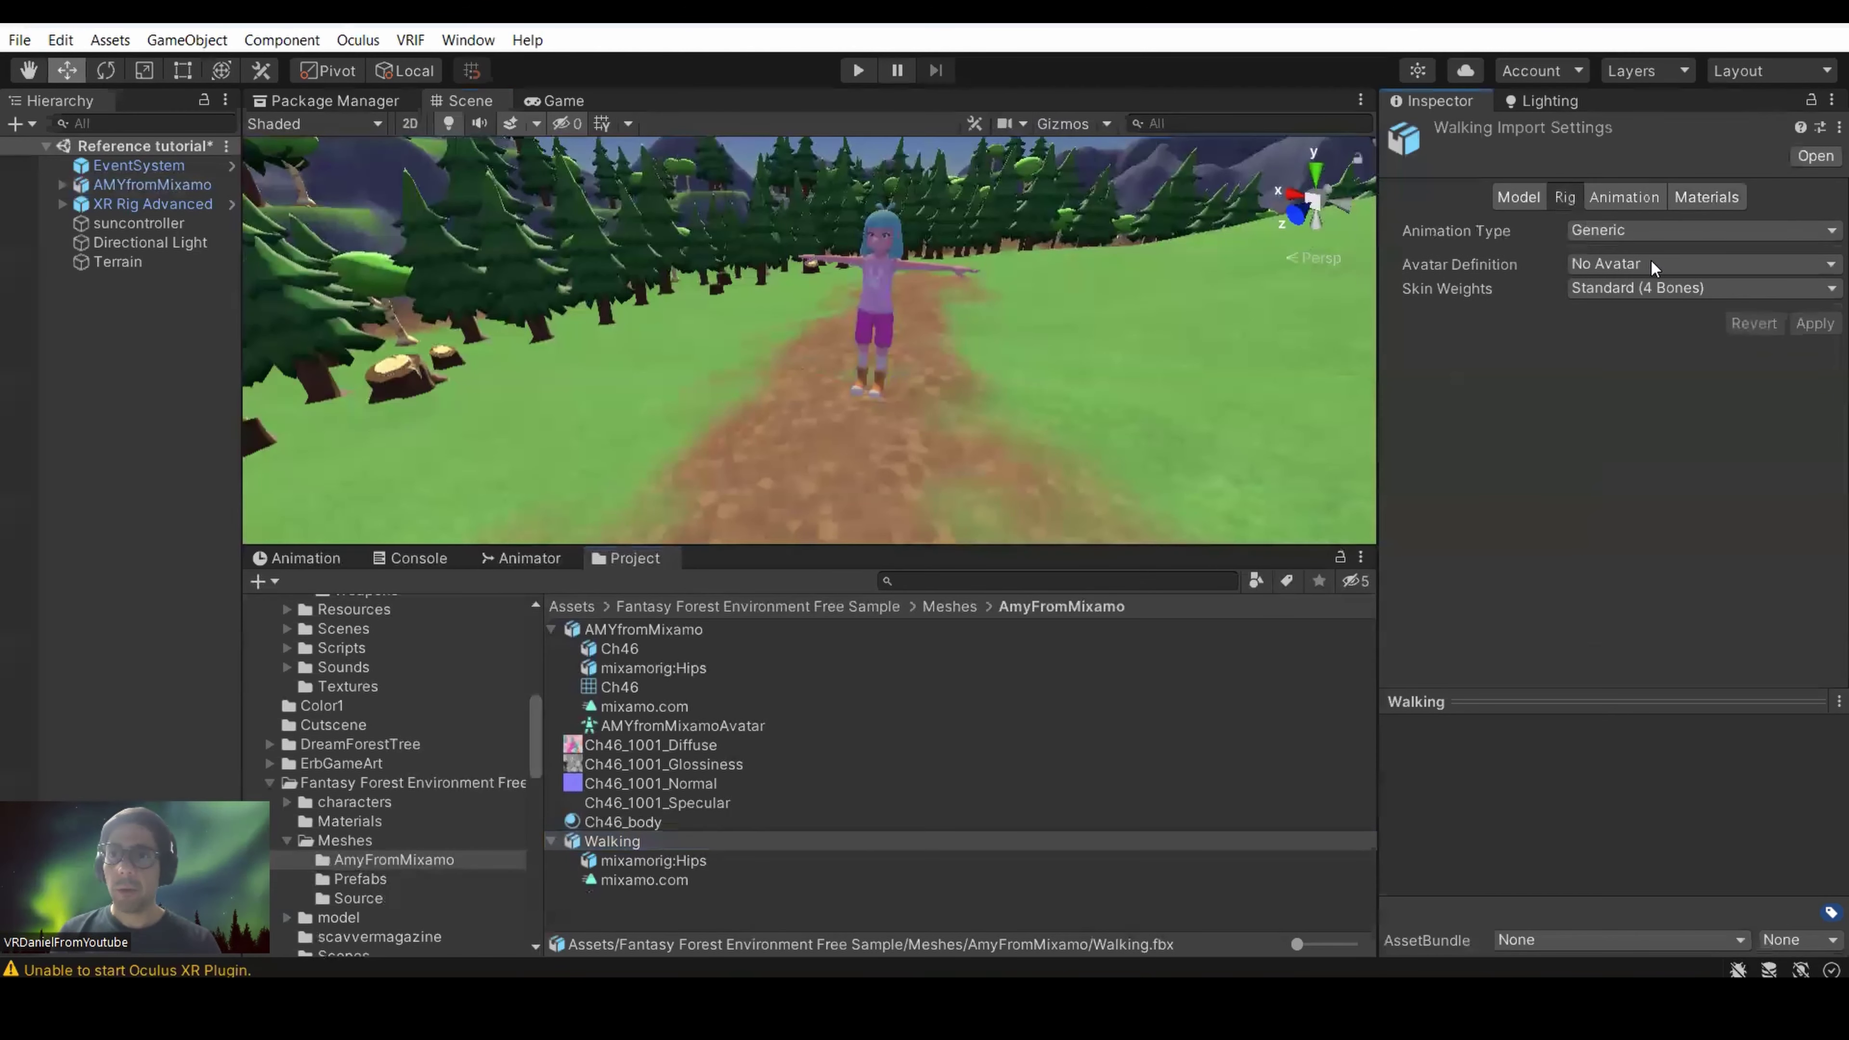
click(1644, 228)
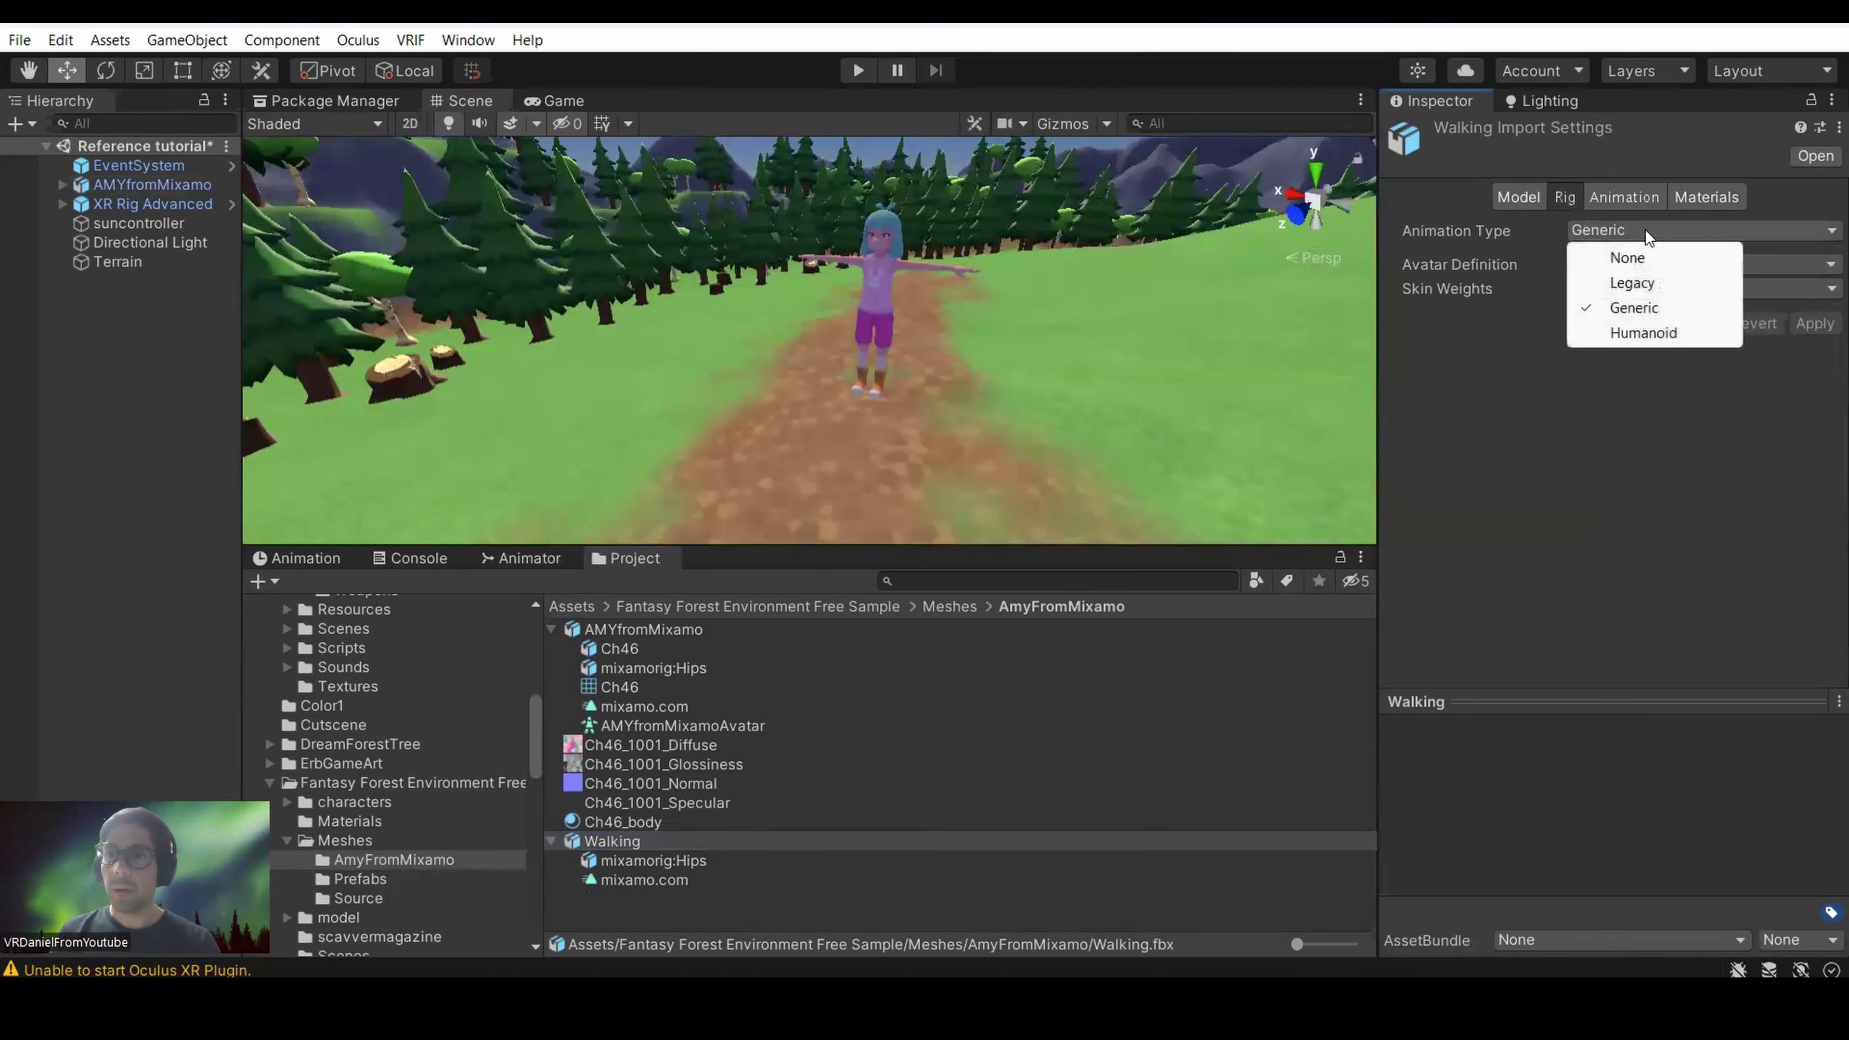
click(1643, 333)
Set Walking's avatar definition to Copy From Other Avatar, using AMYfromMixamoAvatar as the source.
click(1696, 265)
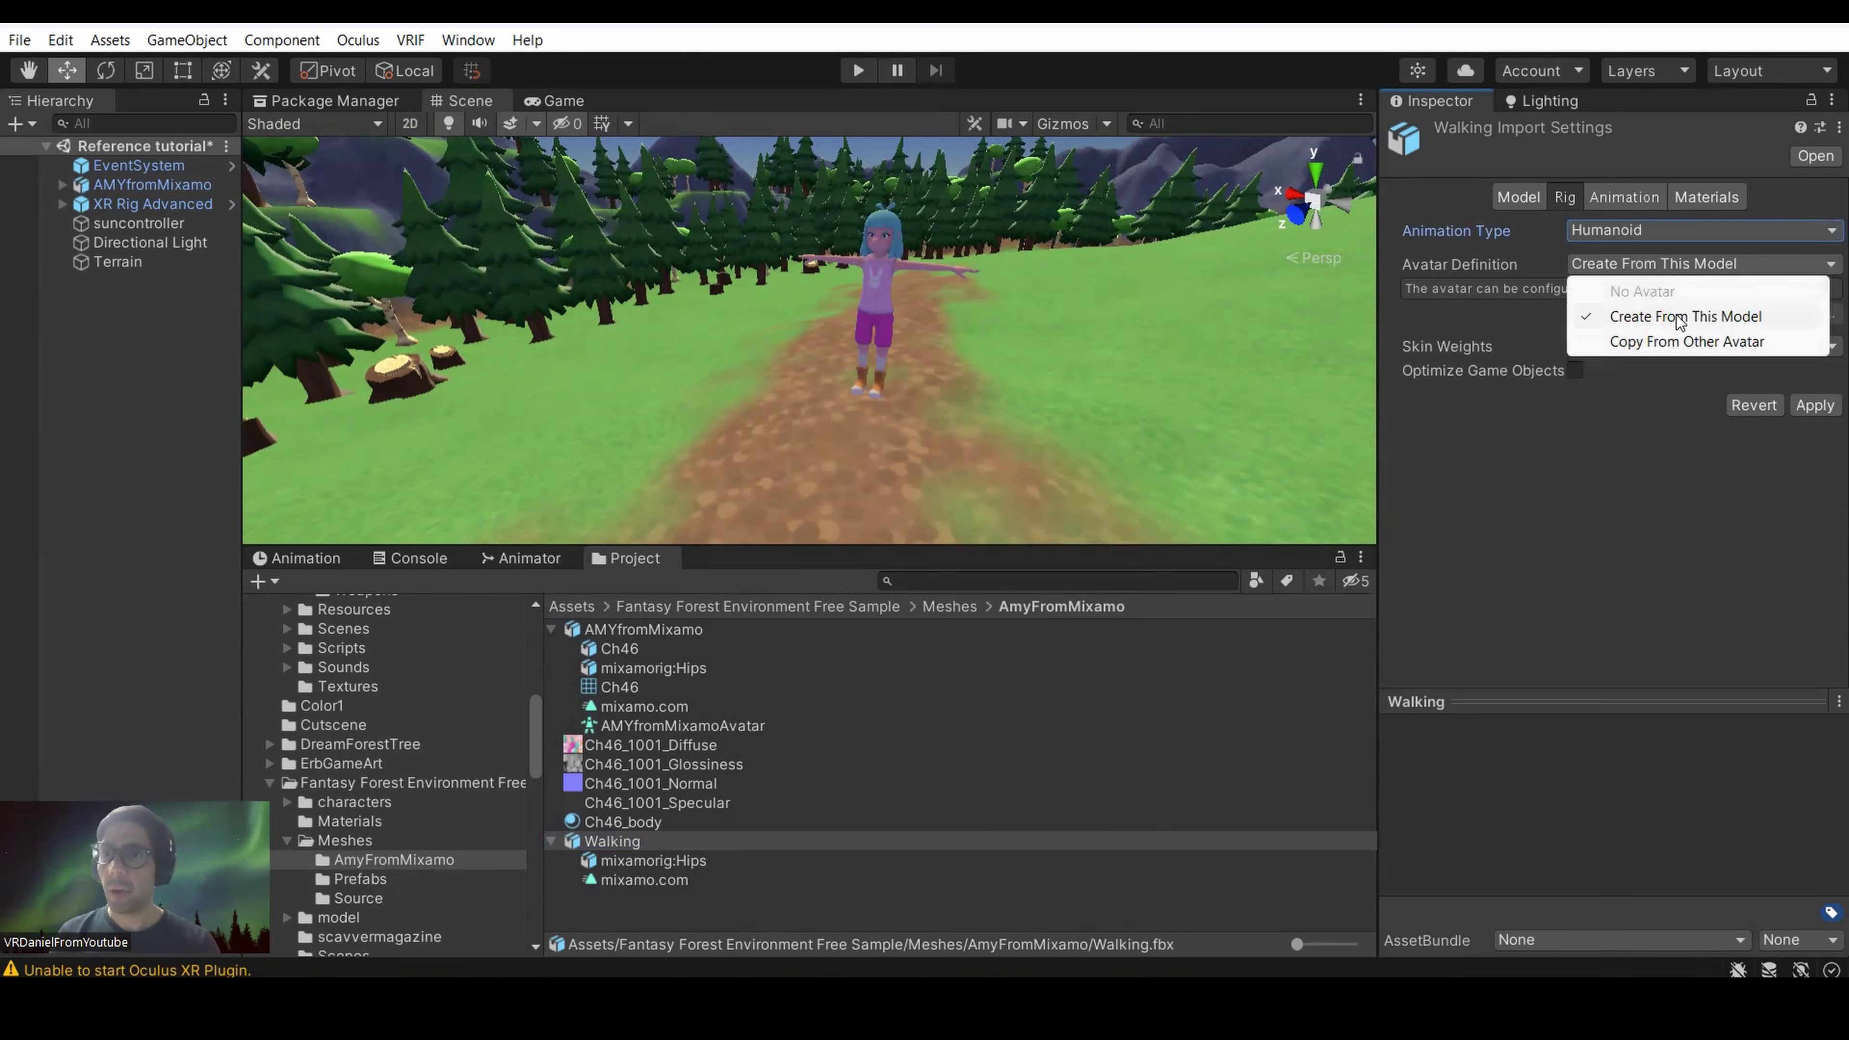
click(1662, 342)
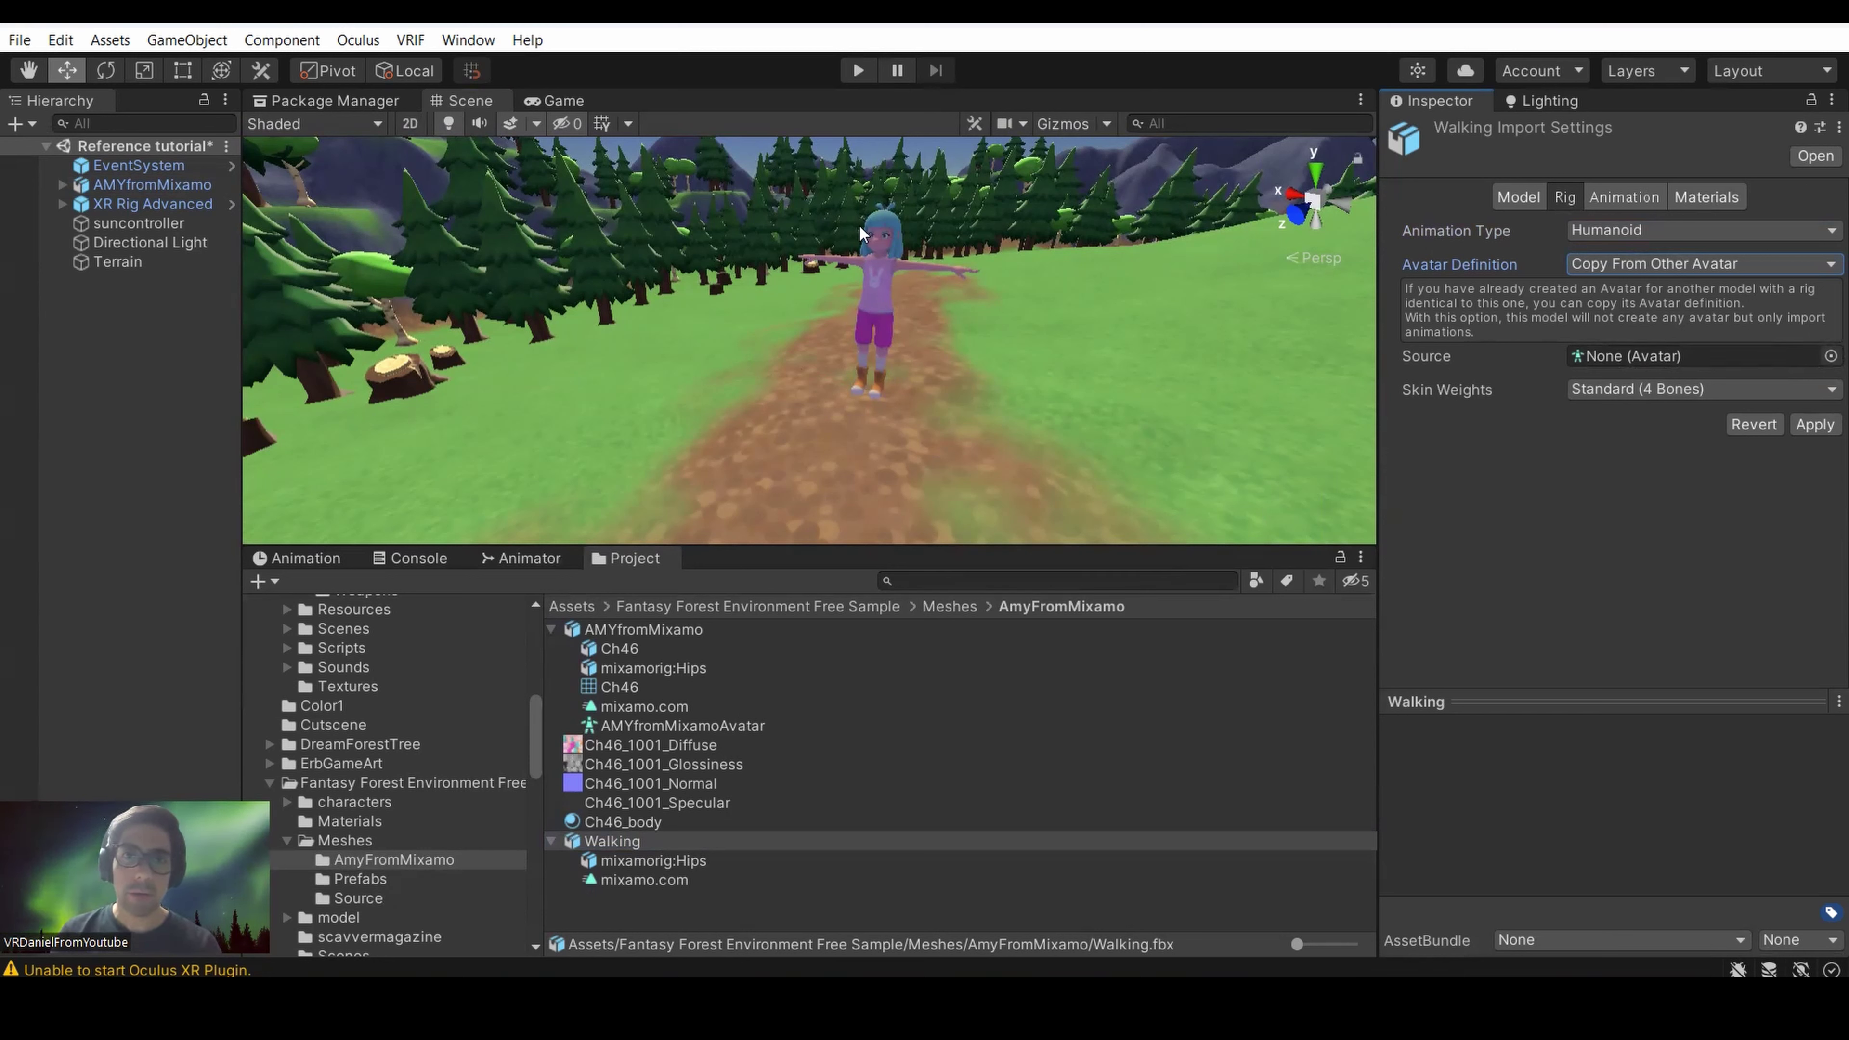
drag(667, 730, 759, 707)
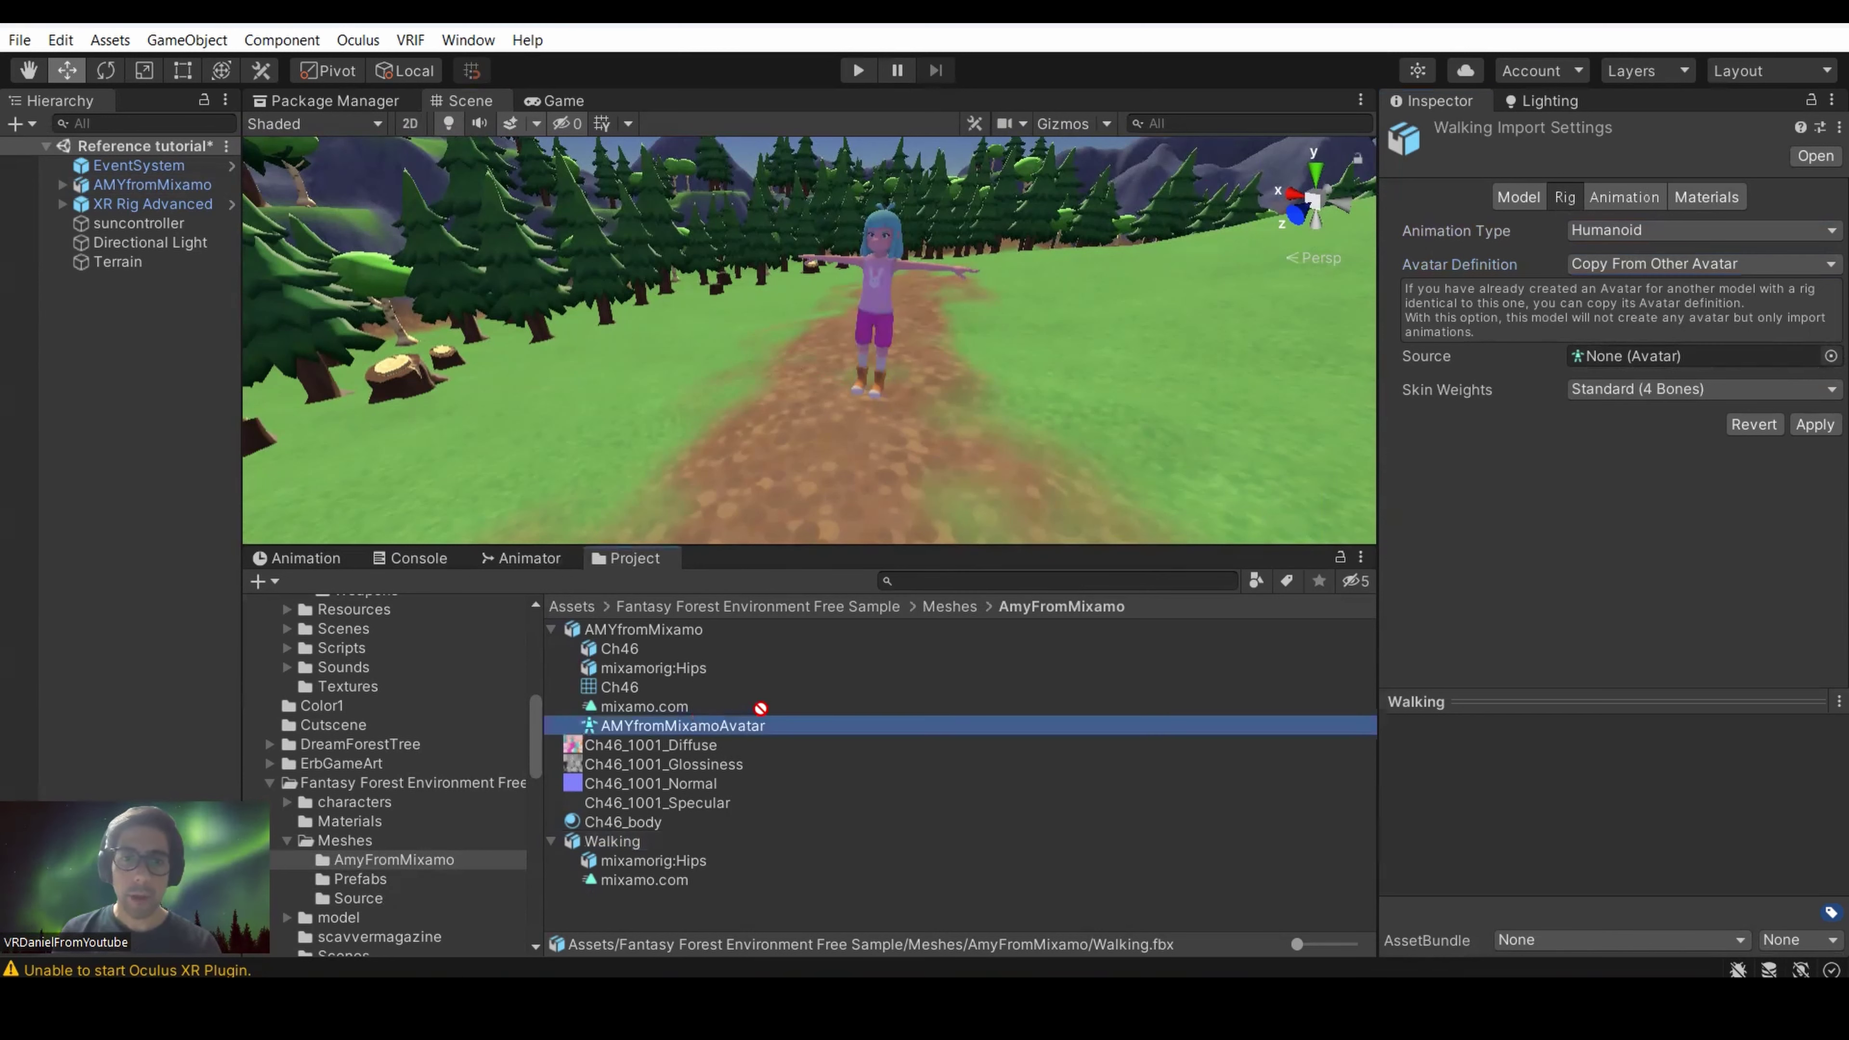
drag(764, 733, 1623, 360)
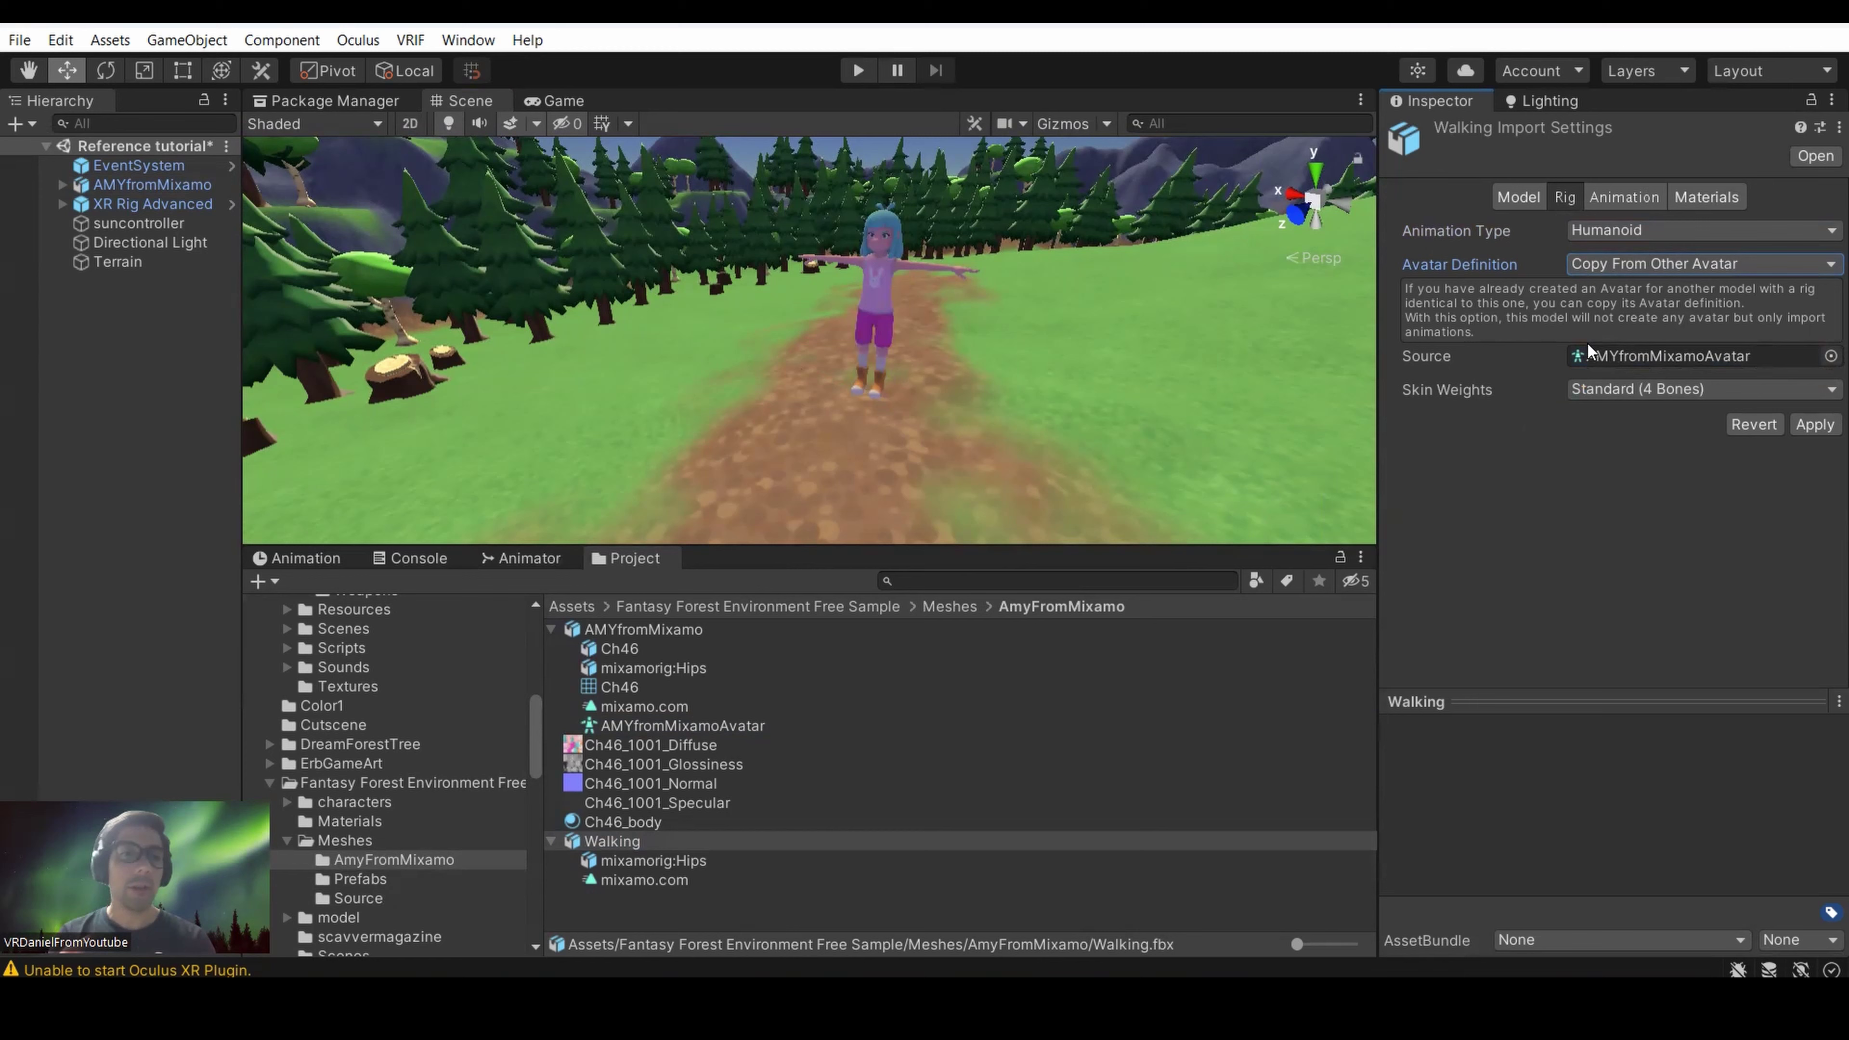
Check Walking's animation and material import settings, and apply the rig changes.
click(1605, 197)
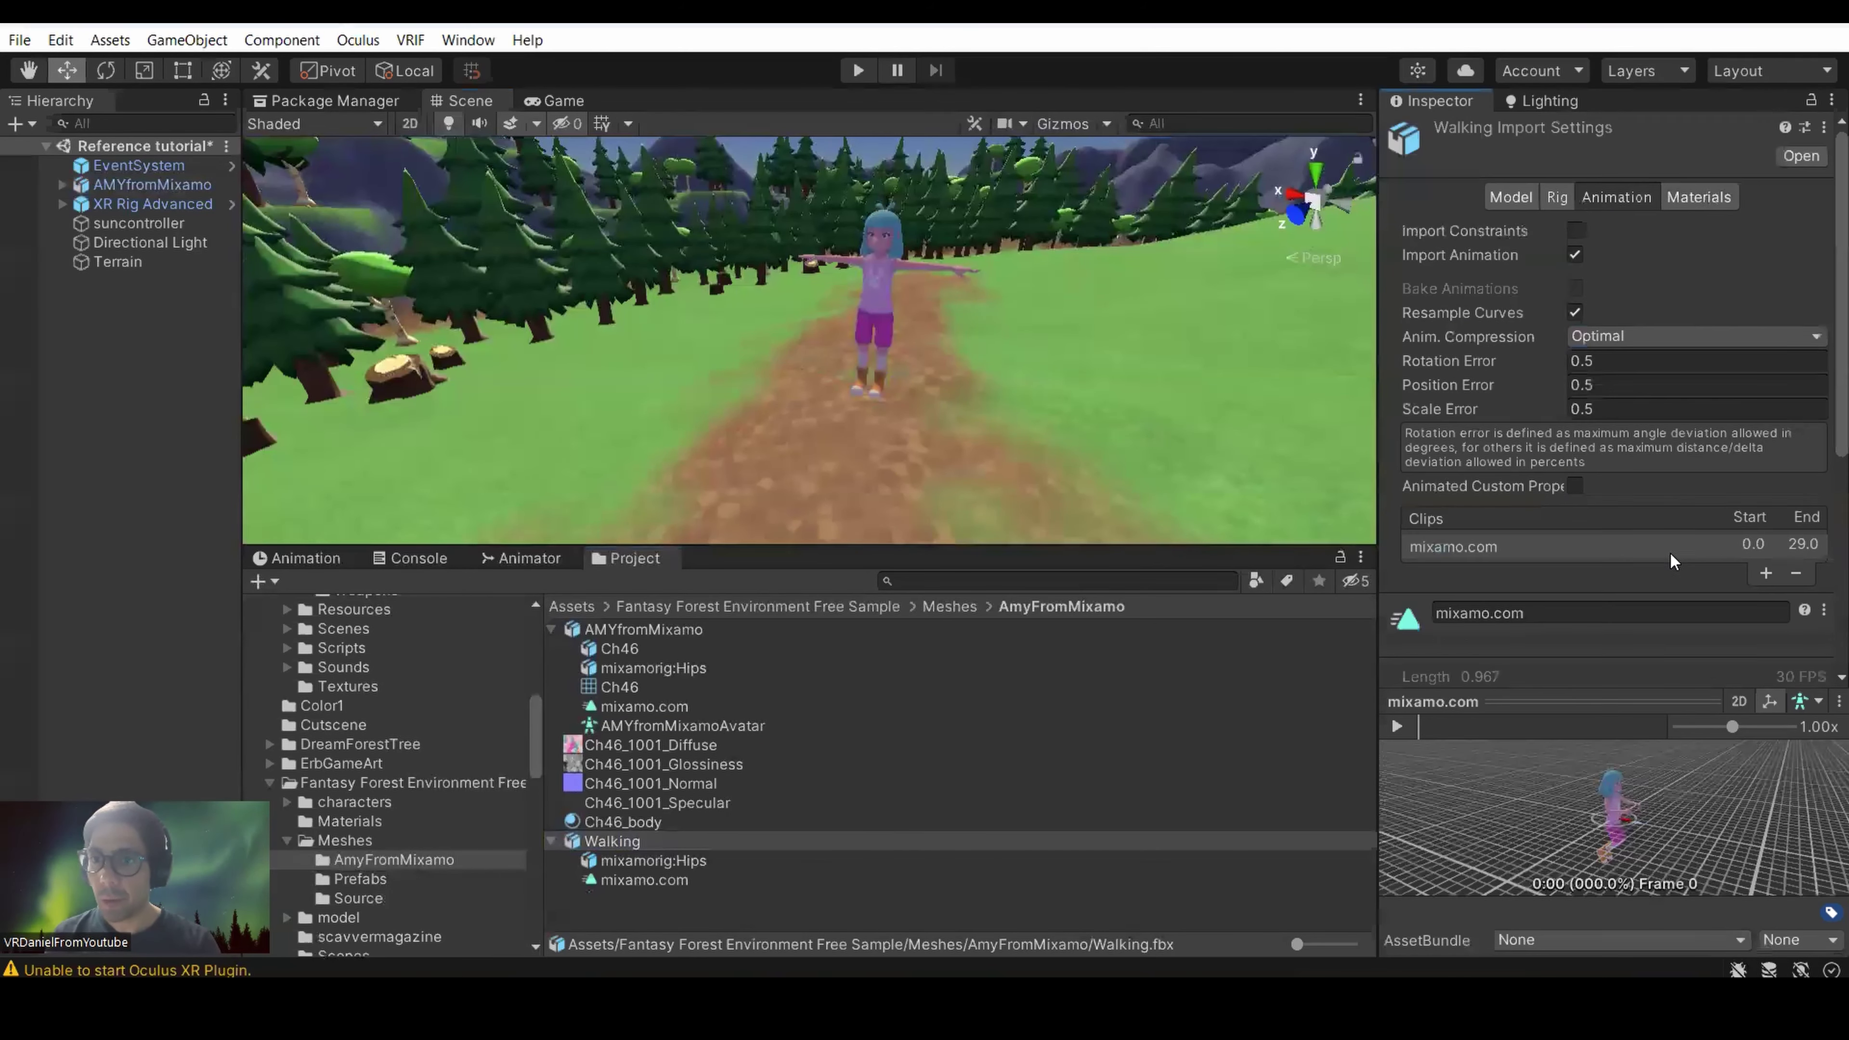
click(1711, 201)
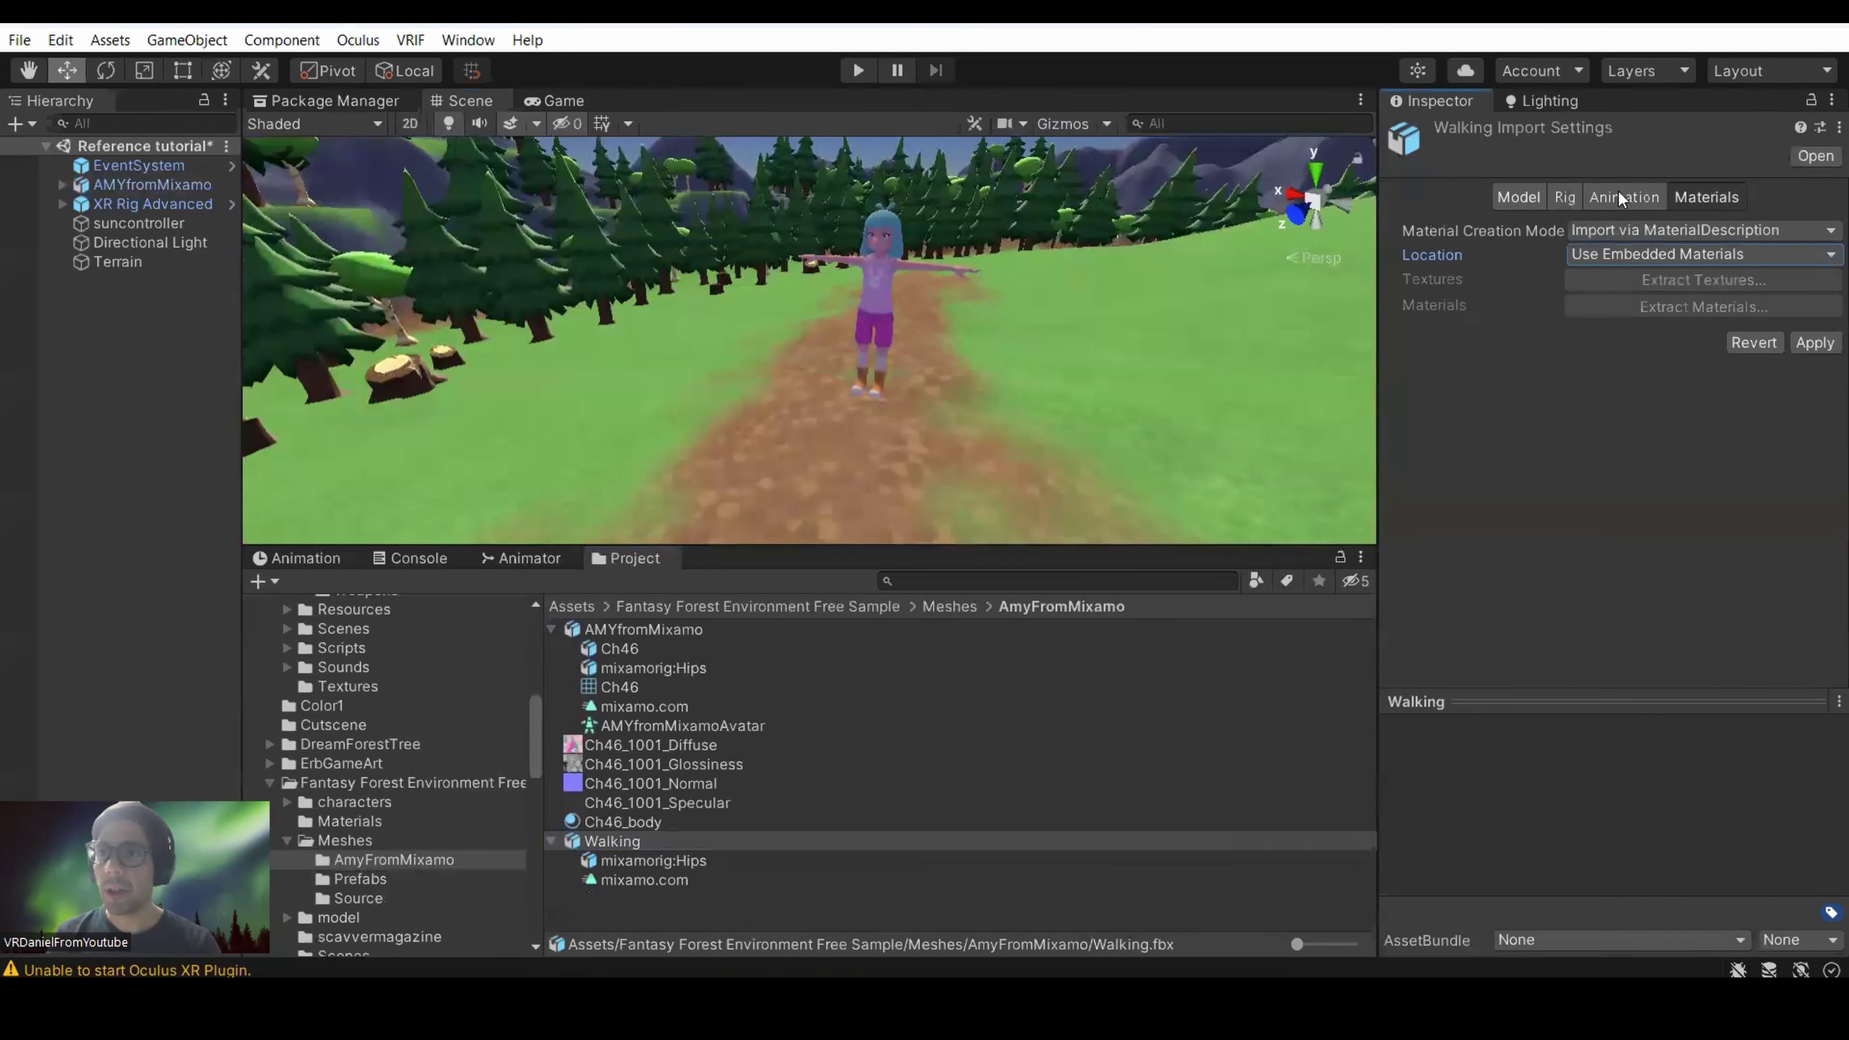
click(1617, 195)
click(1563, 196)
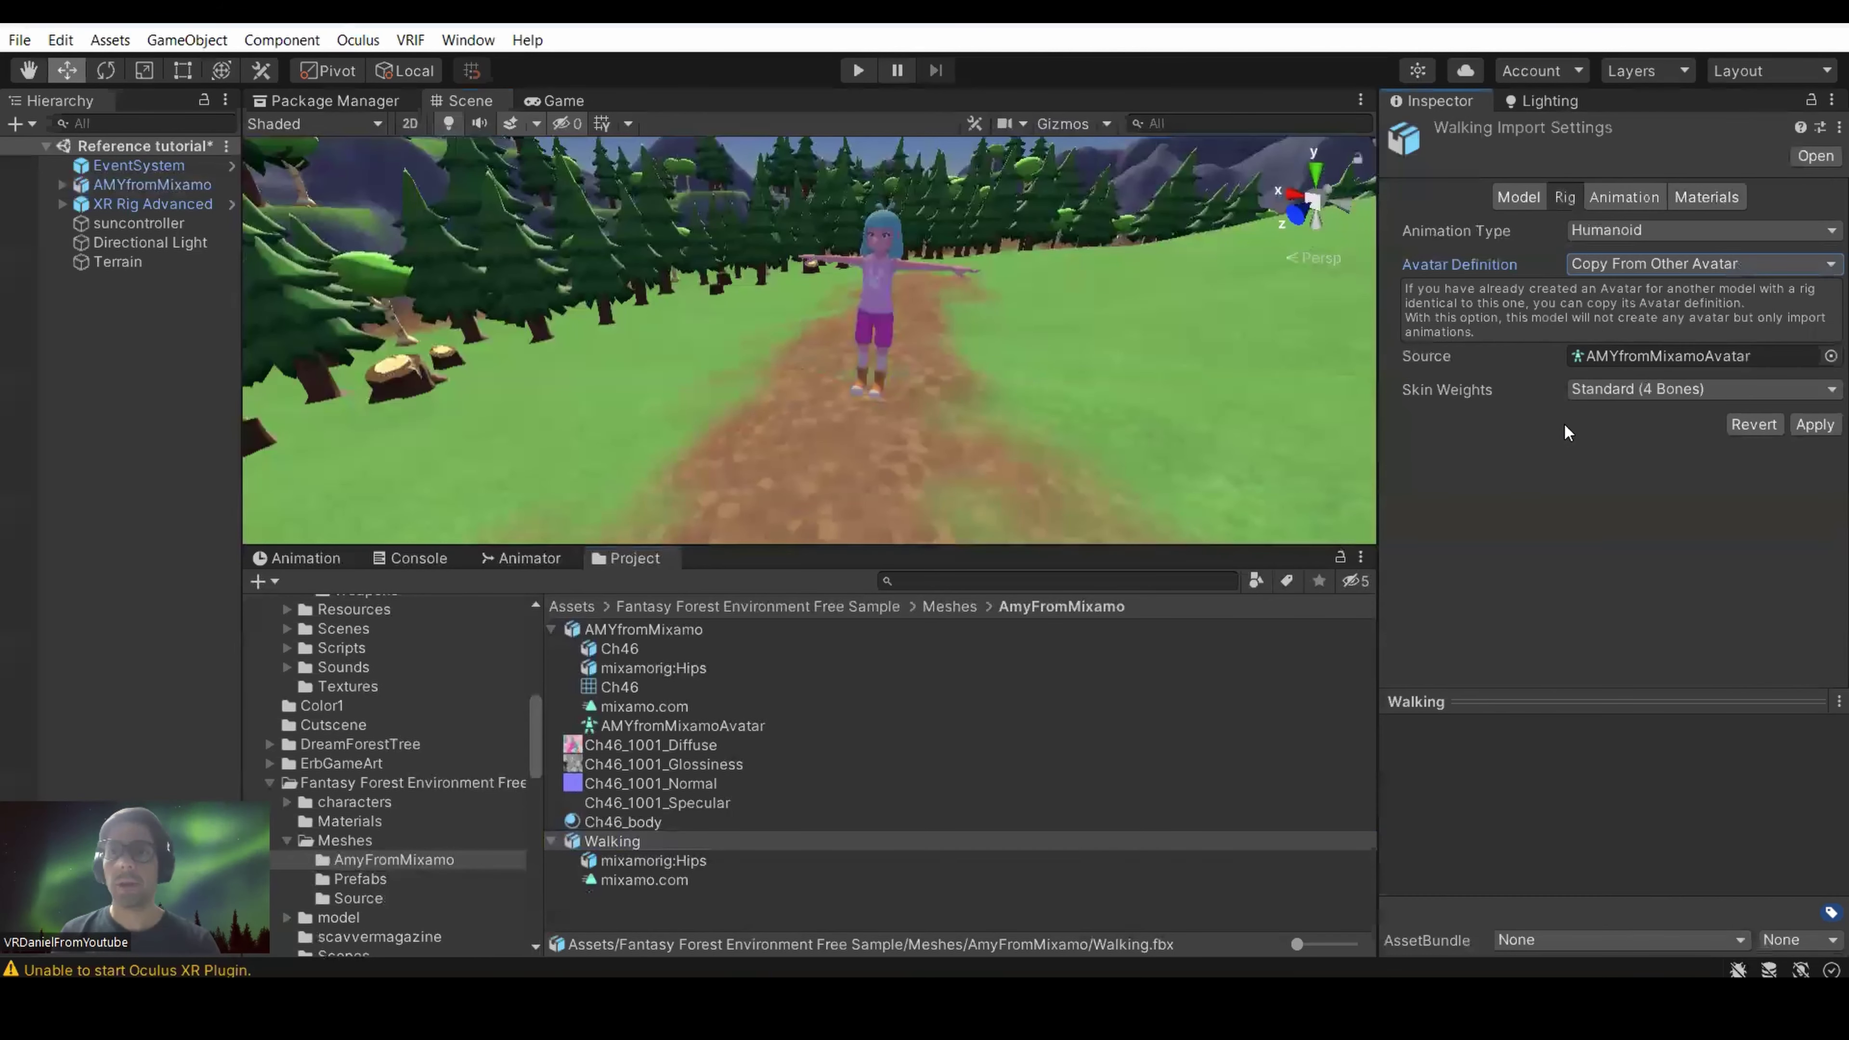
click(1815, 424)
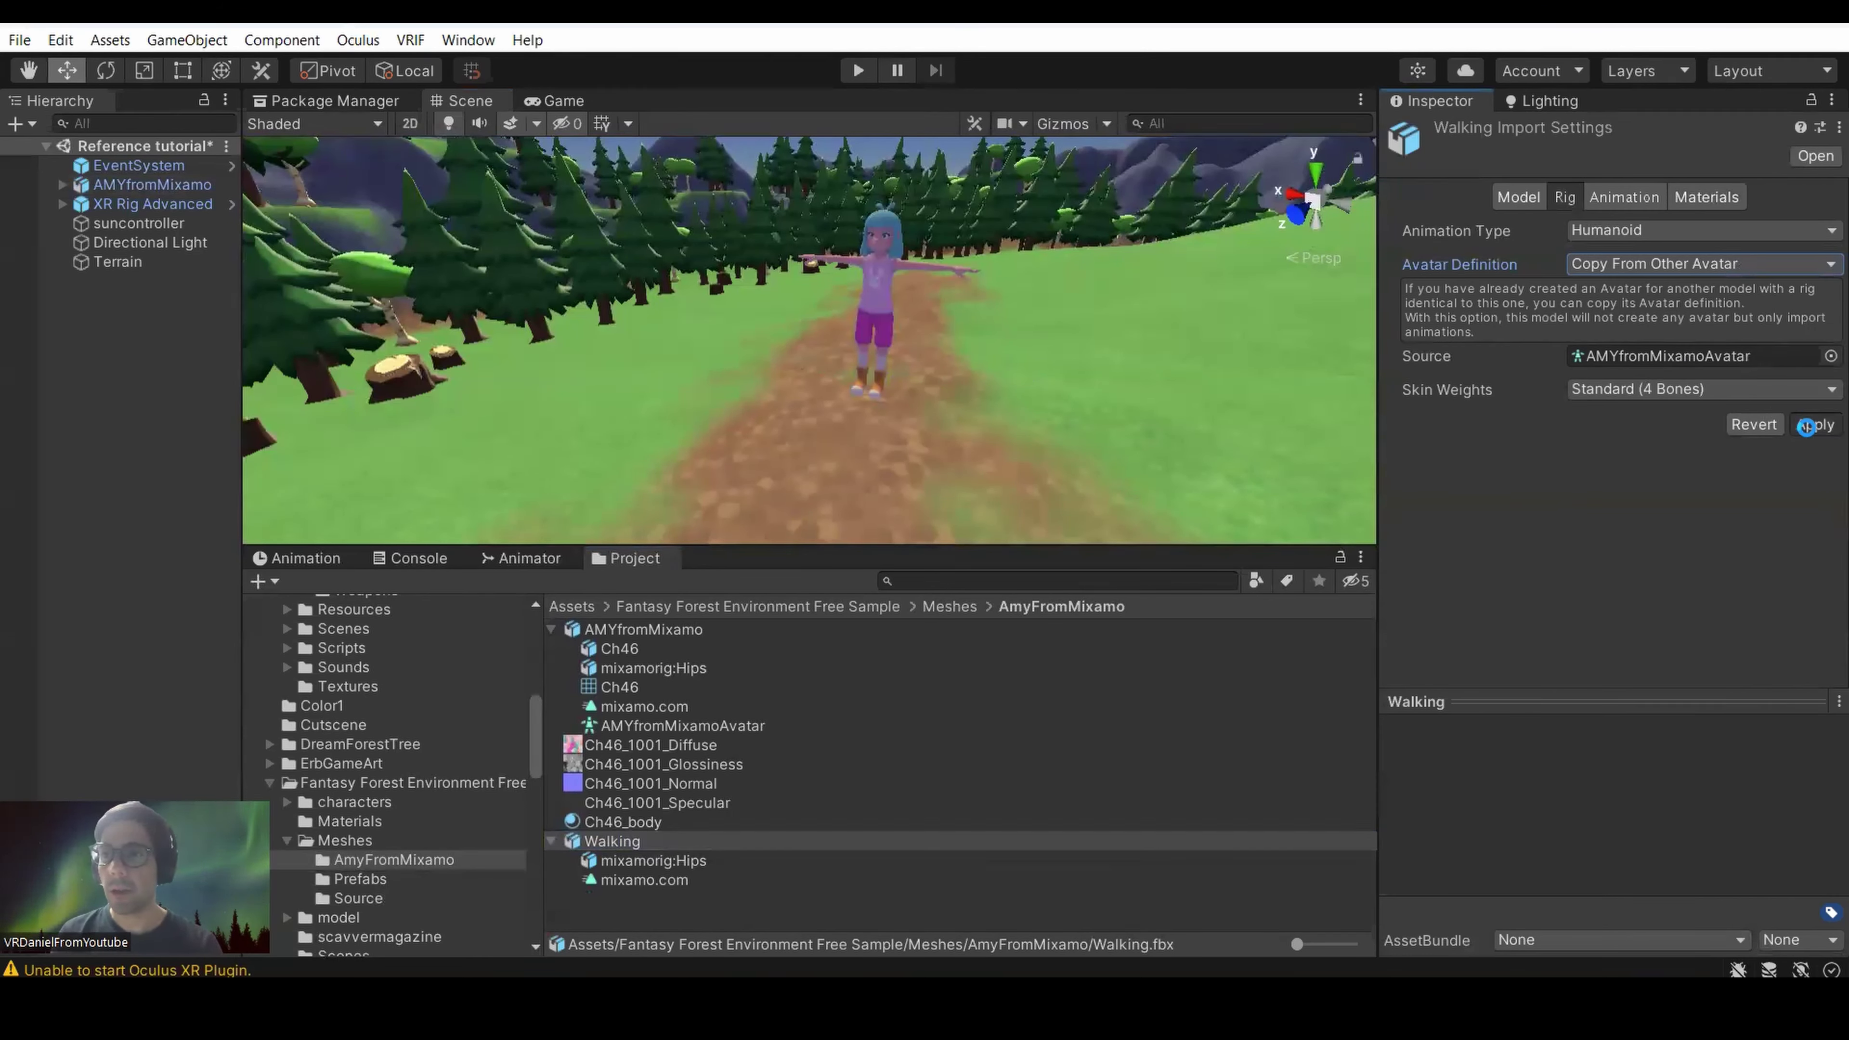
Enlarge the animation preview and play Walking's mixamo.com clip on the character.
click(663, 881)
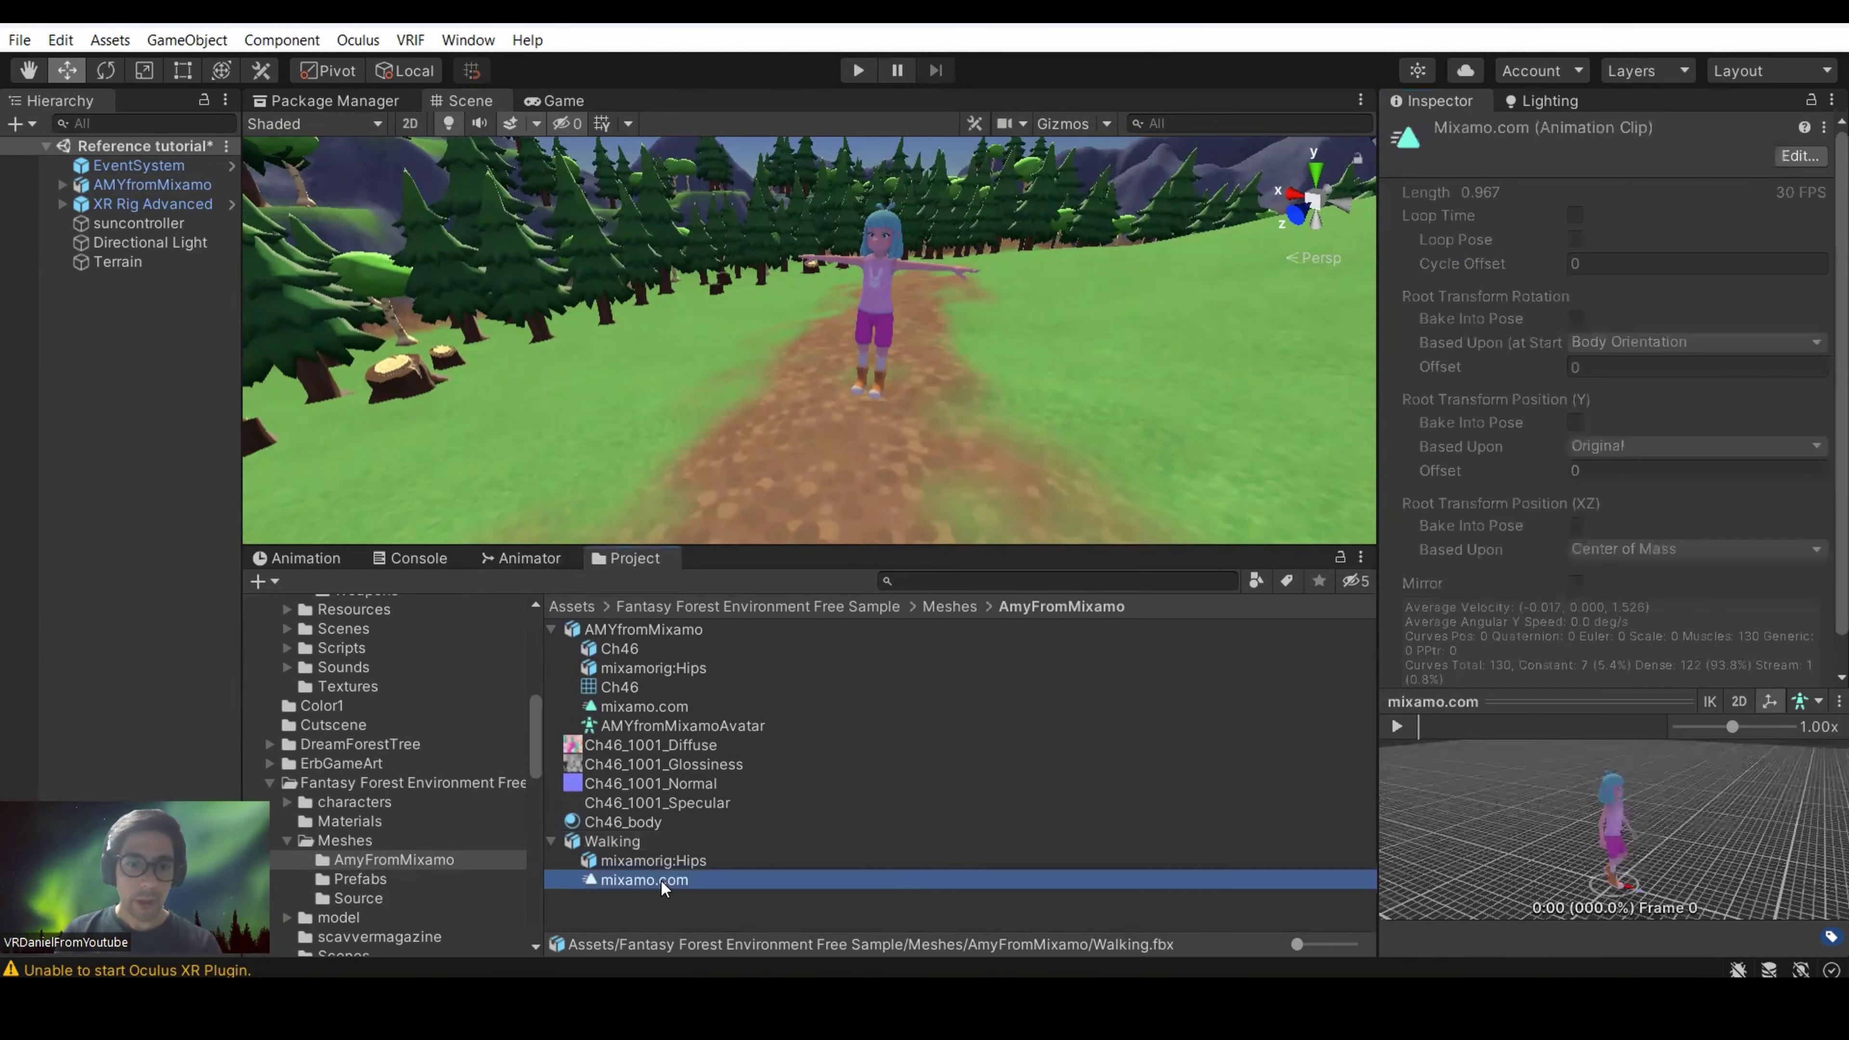
drag(1511, 699, 1507, 624)
click(1401, 651)
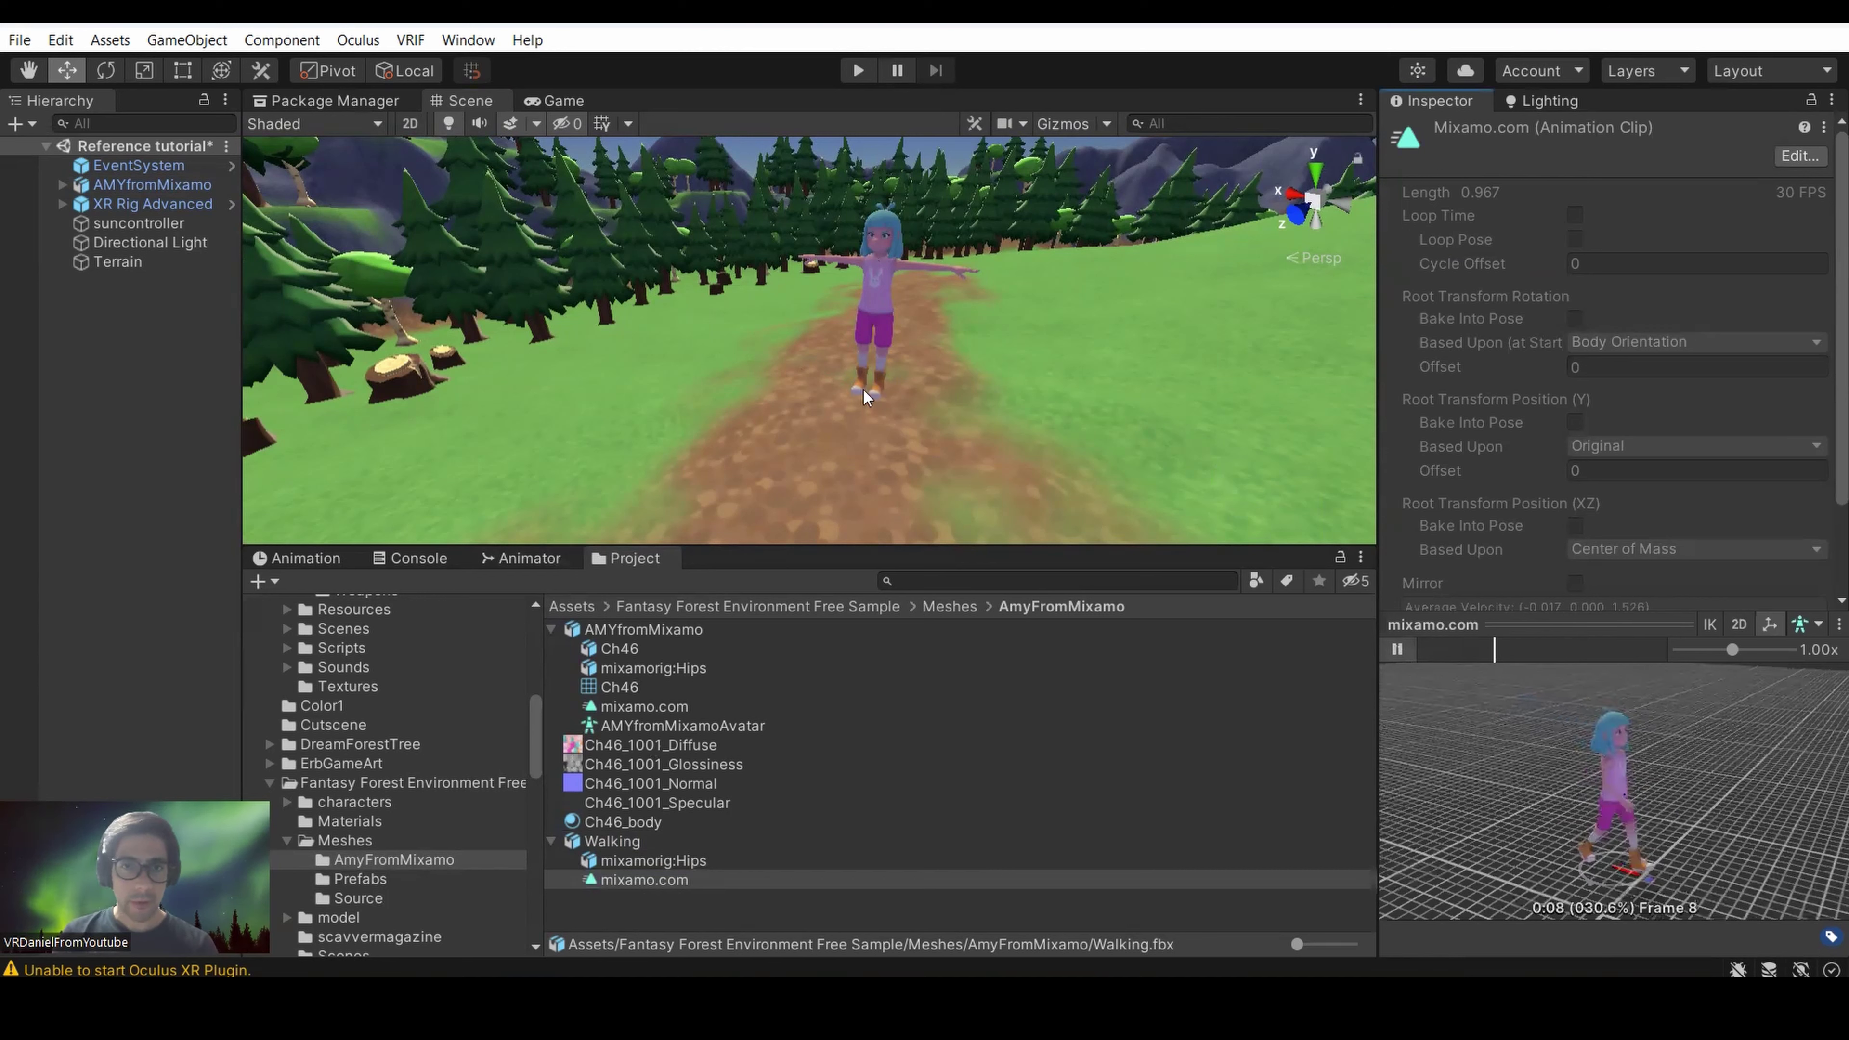
Inspect AMYfromMixamo's own mixamo.com clip and avatar, and reselect the mixamo.com clip inside Walking.
click(648, 709)
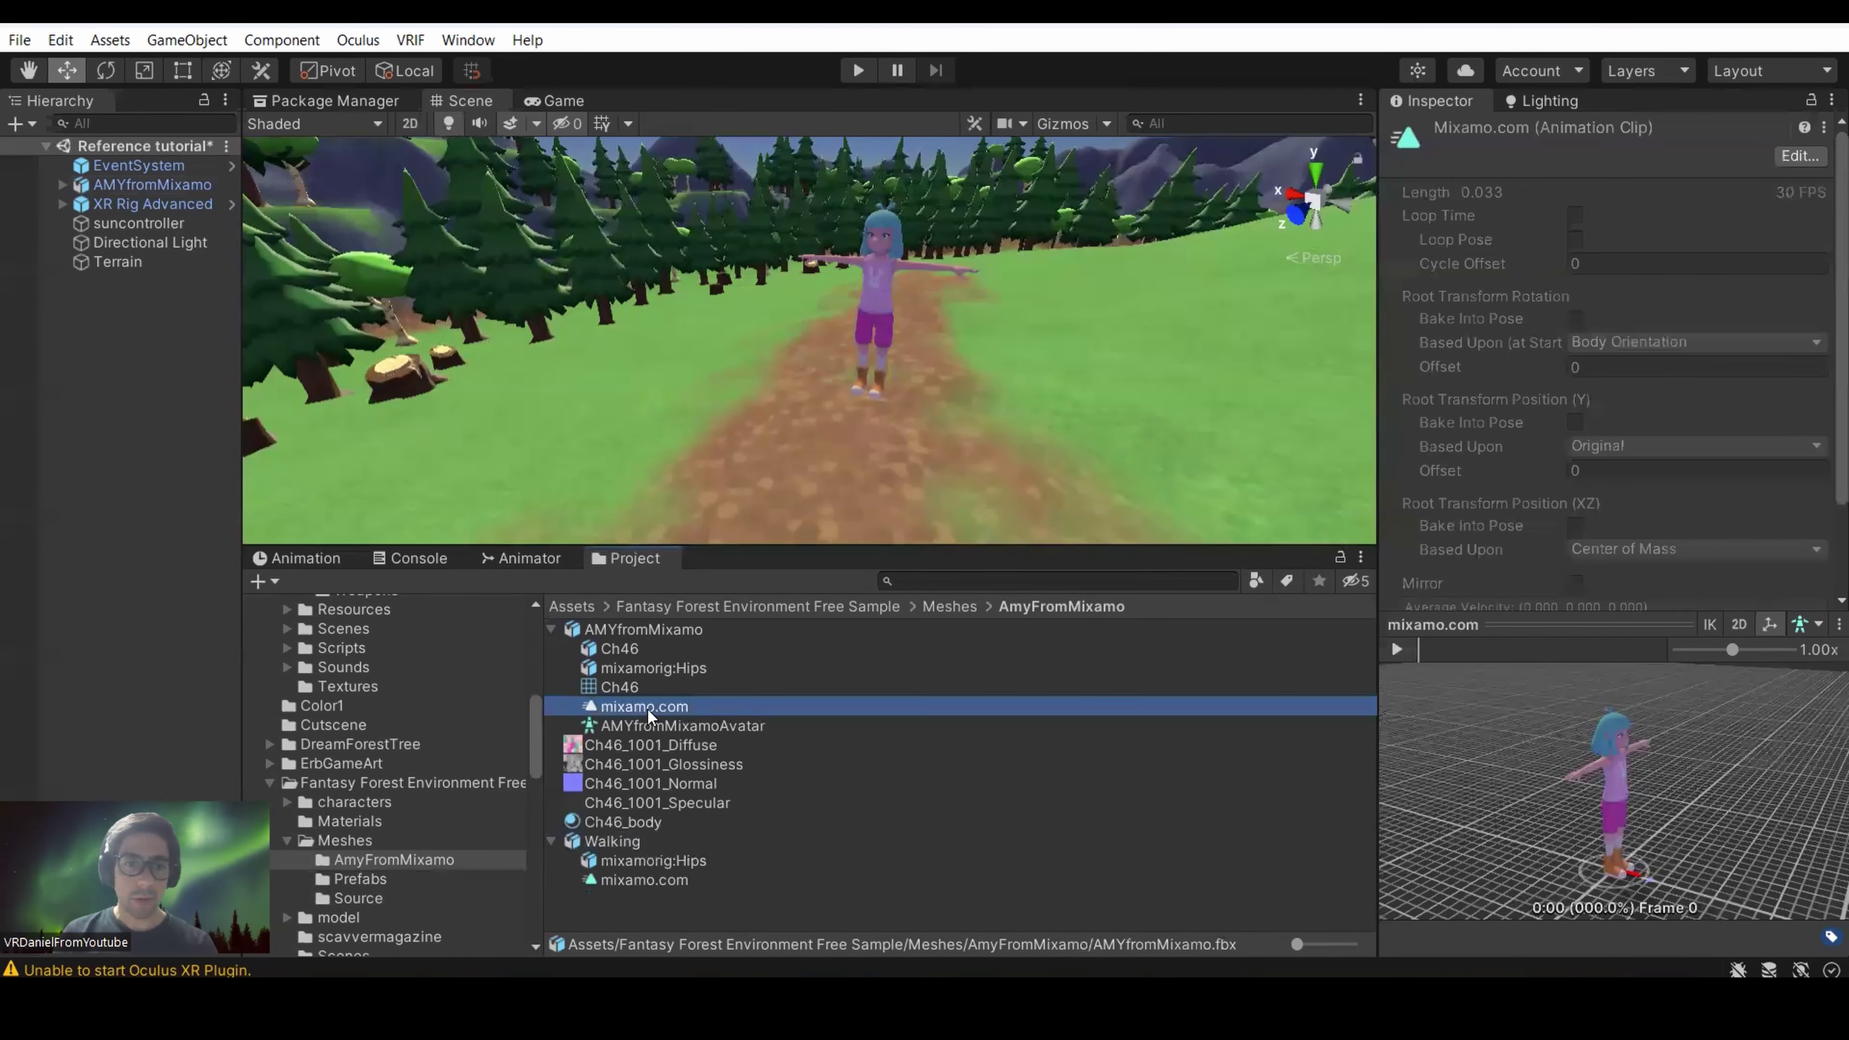
click(668, 724)
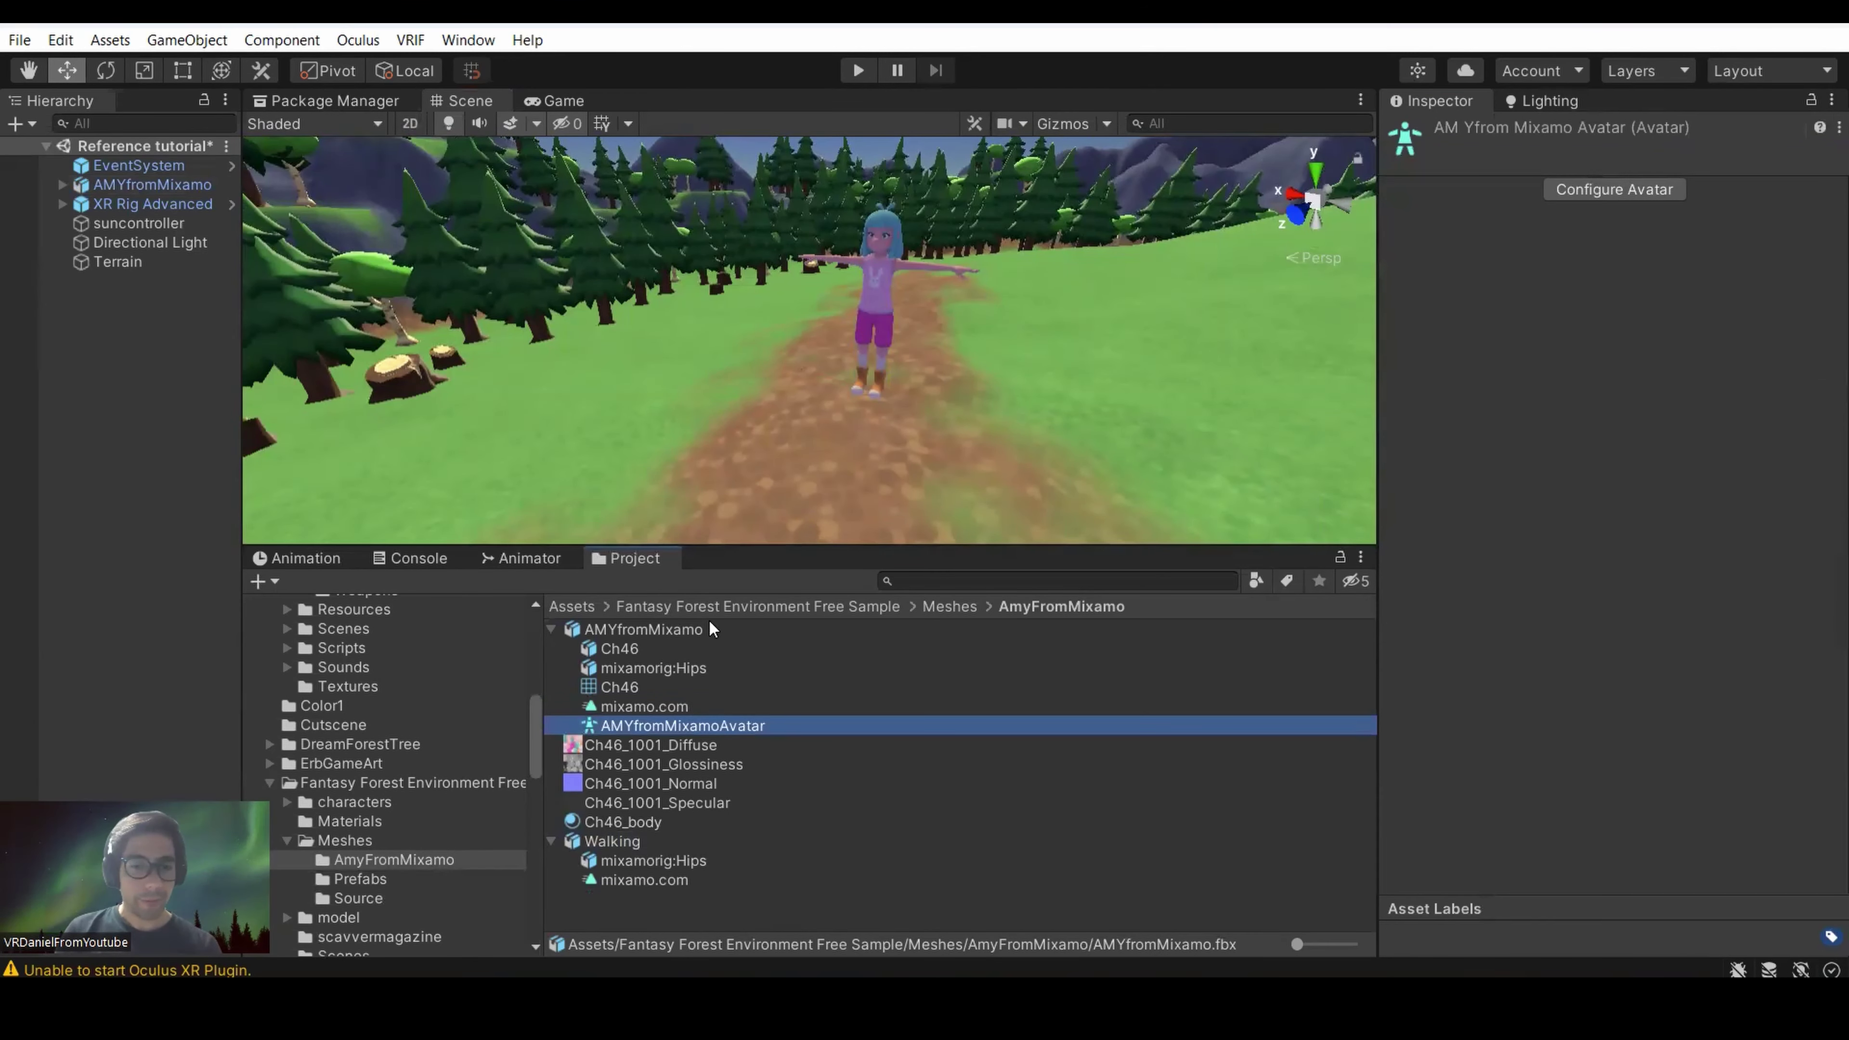
click(641, 881)
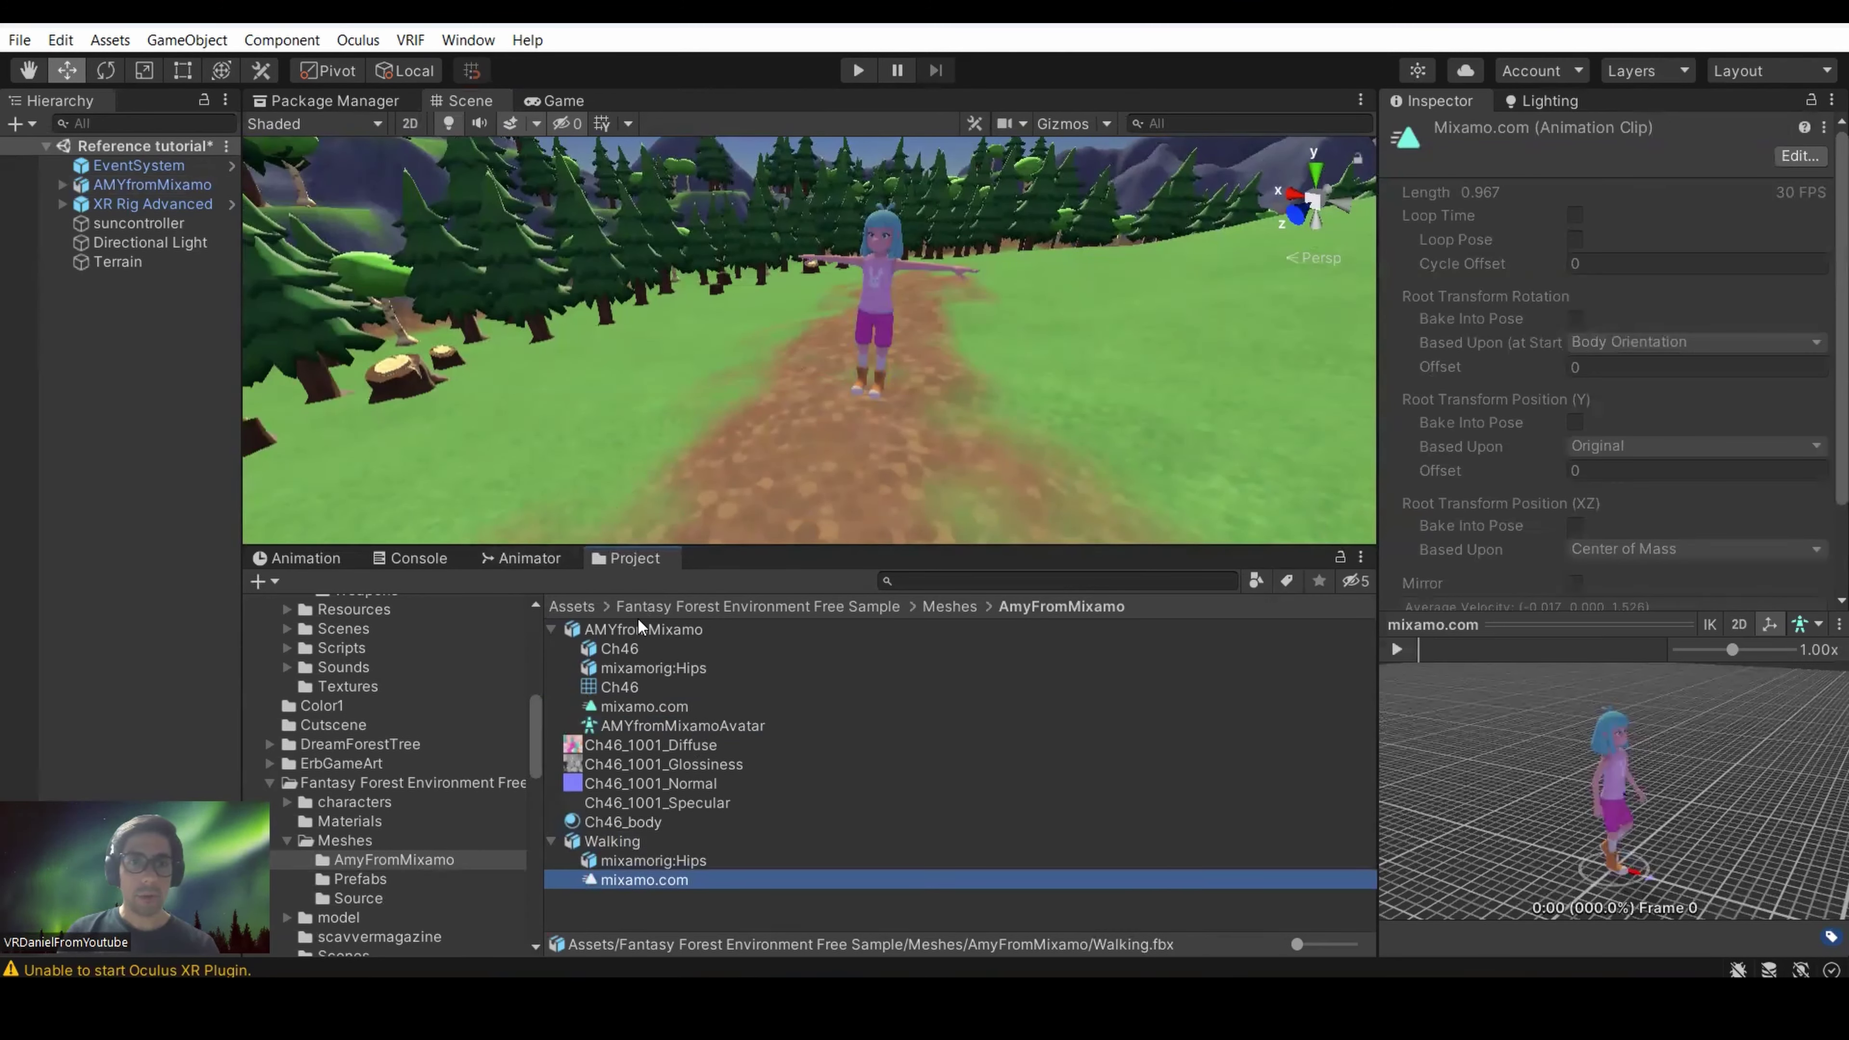
Create an Animator Controller named AmyFromMixamo in the AmyFromMixamo folder.
click(635, 633)
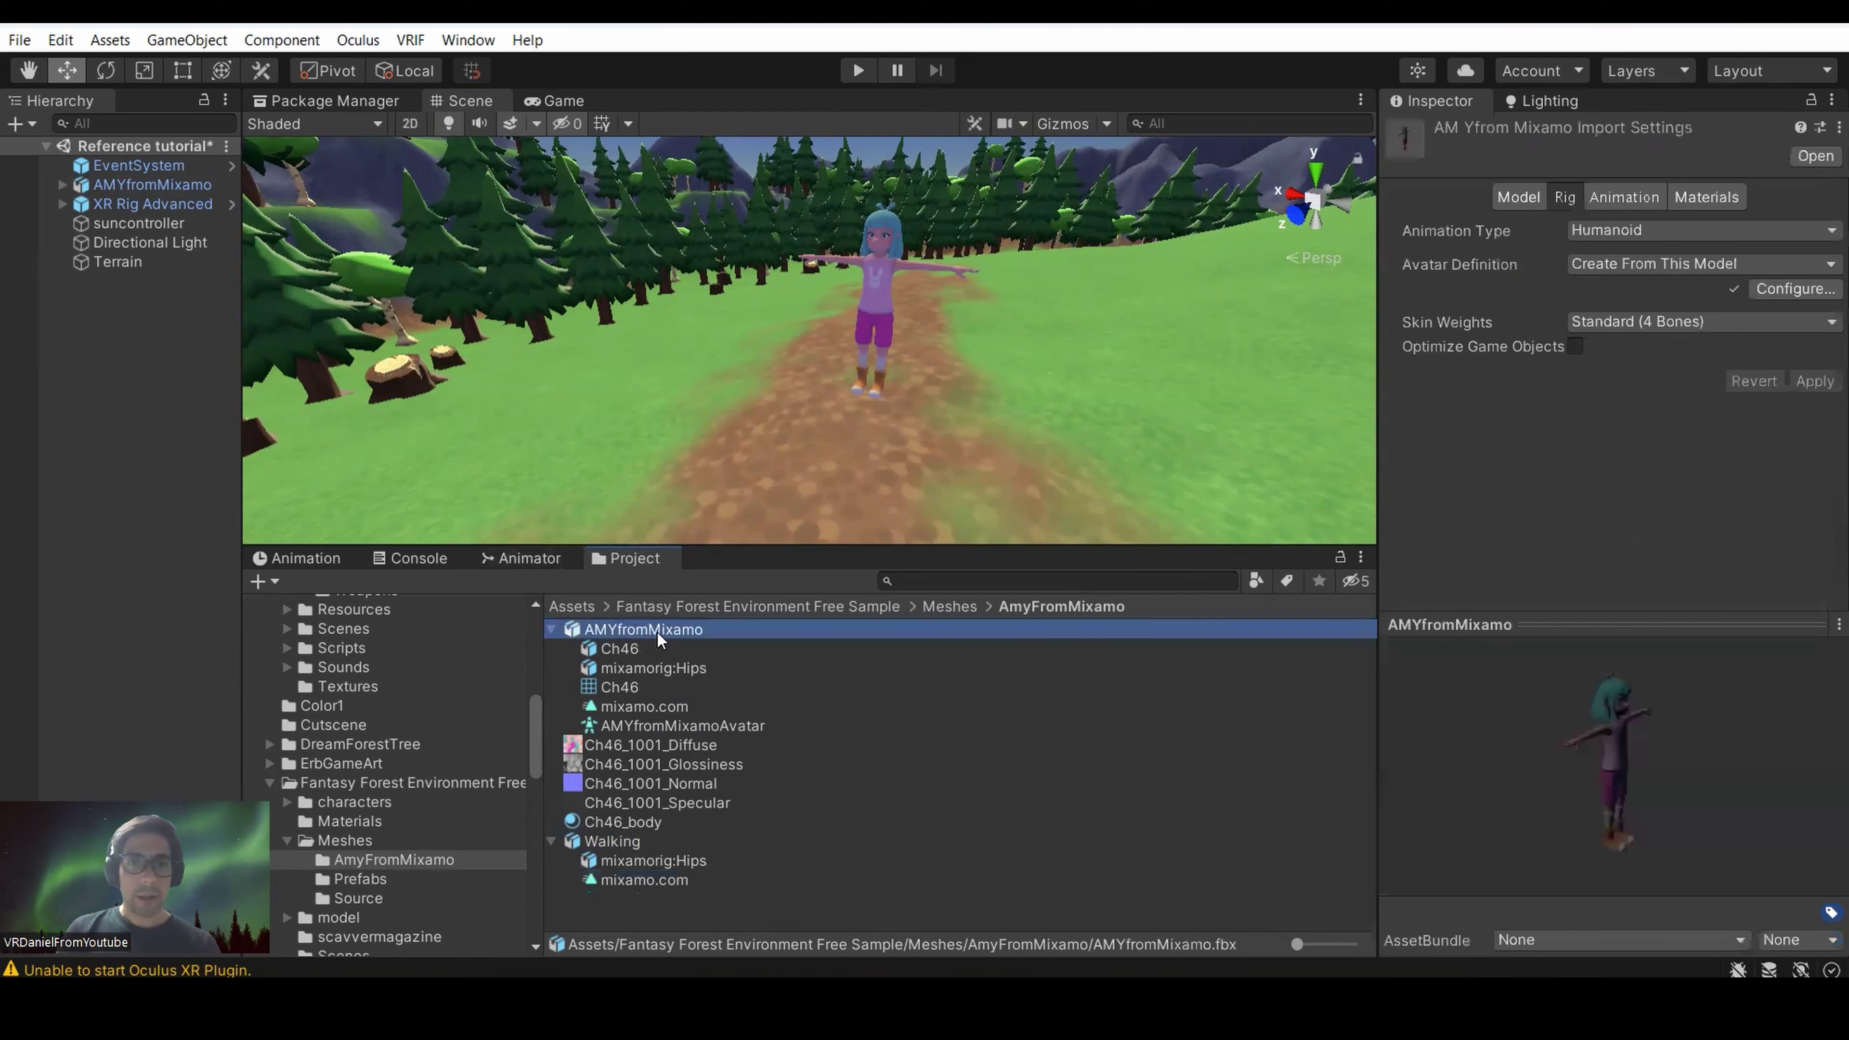
right_click(657, 631)
mouse_move(838, 333)
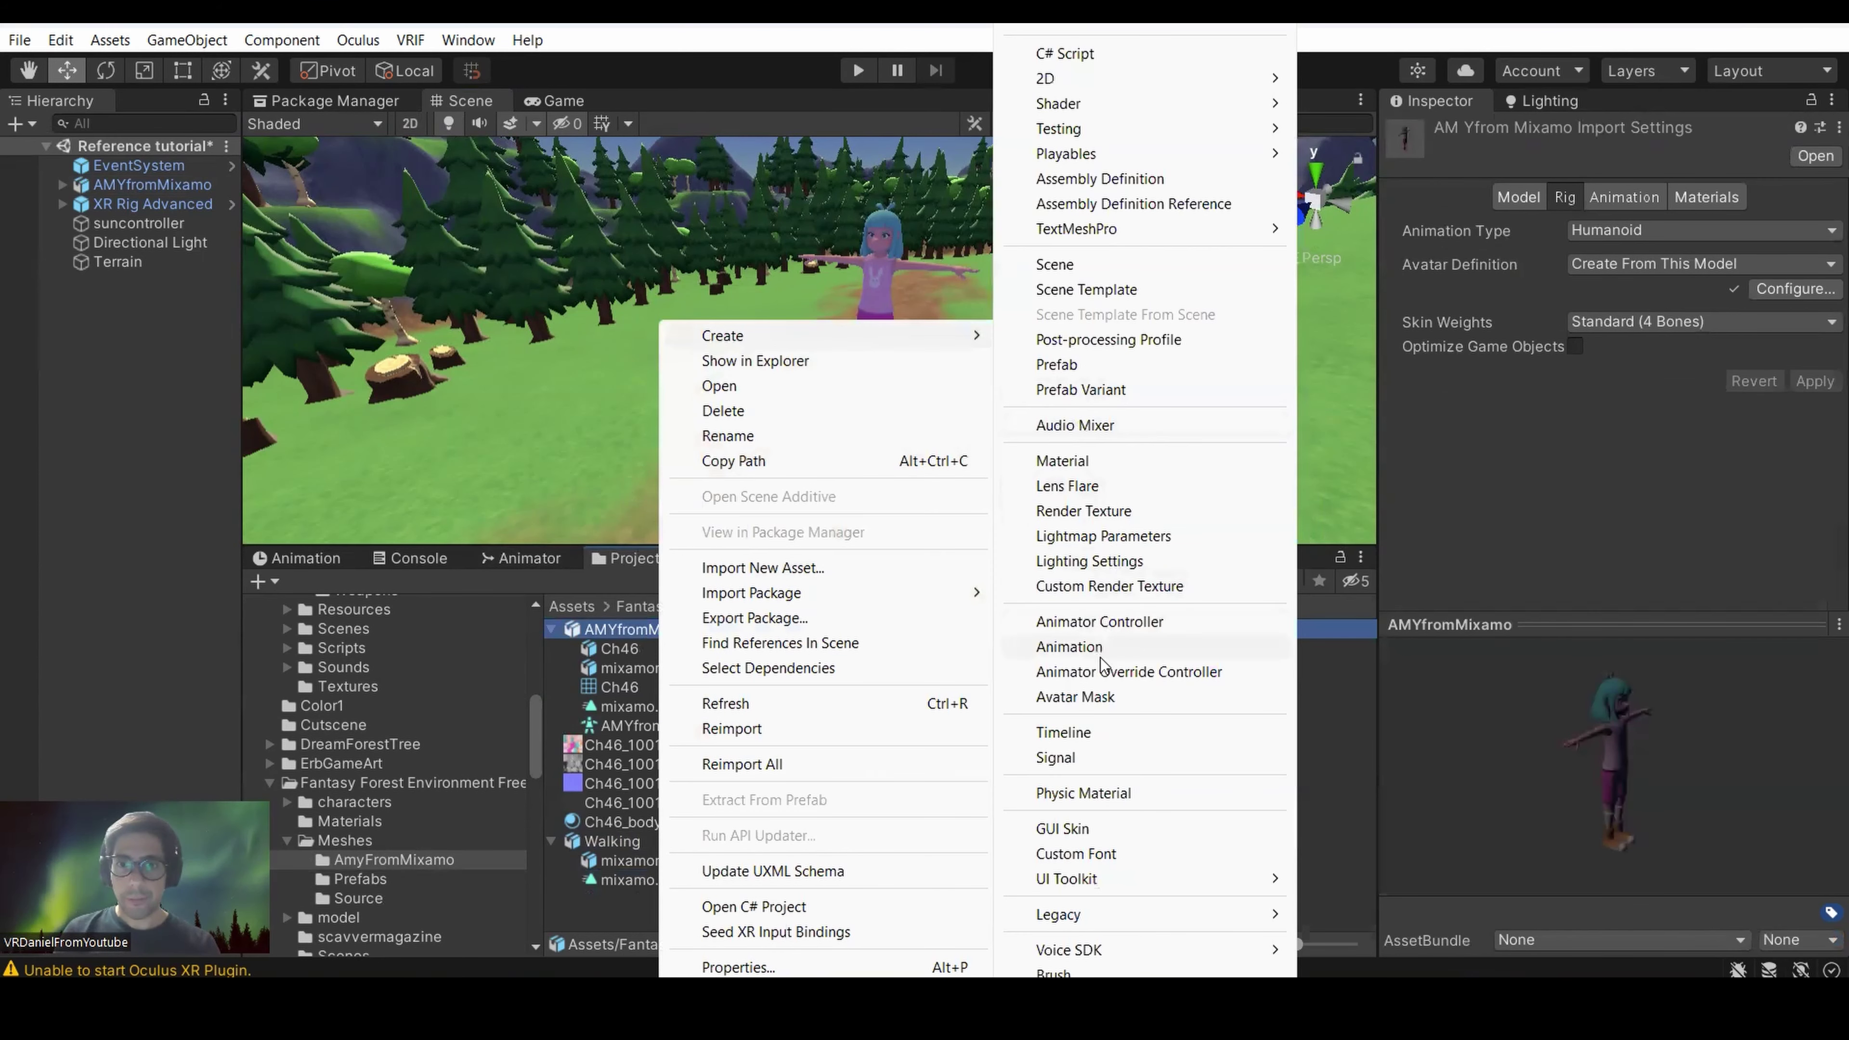
click(1100, 622)
key(BackSpace)
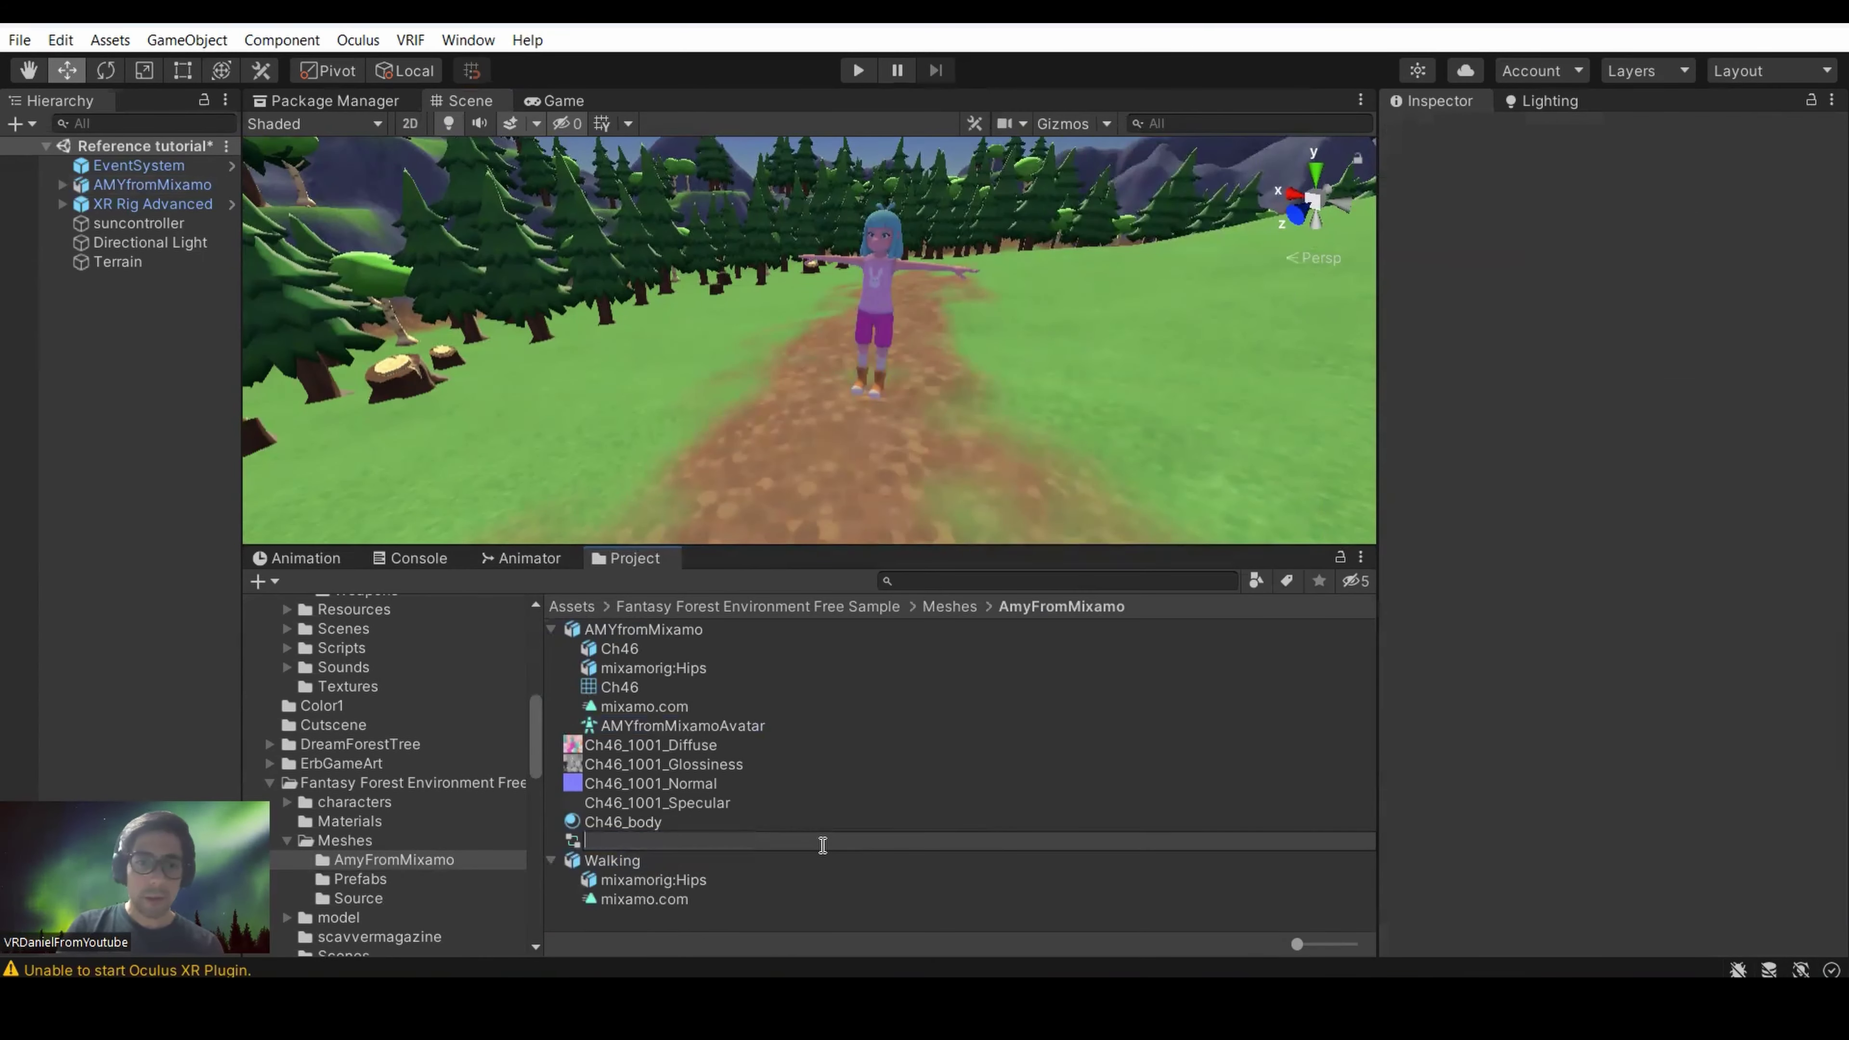
text(Amy)
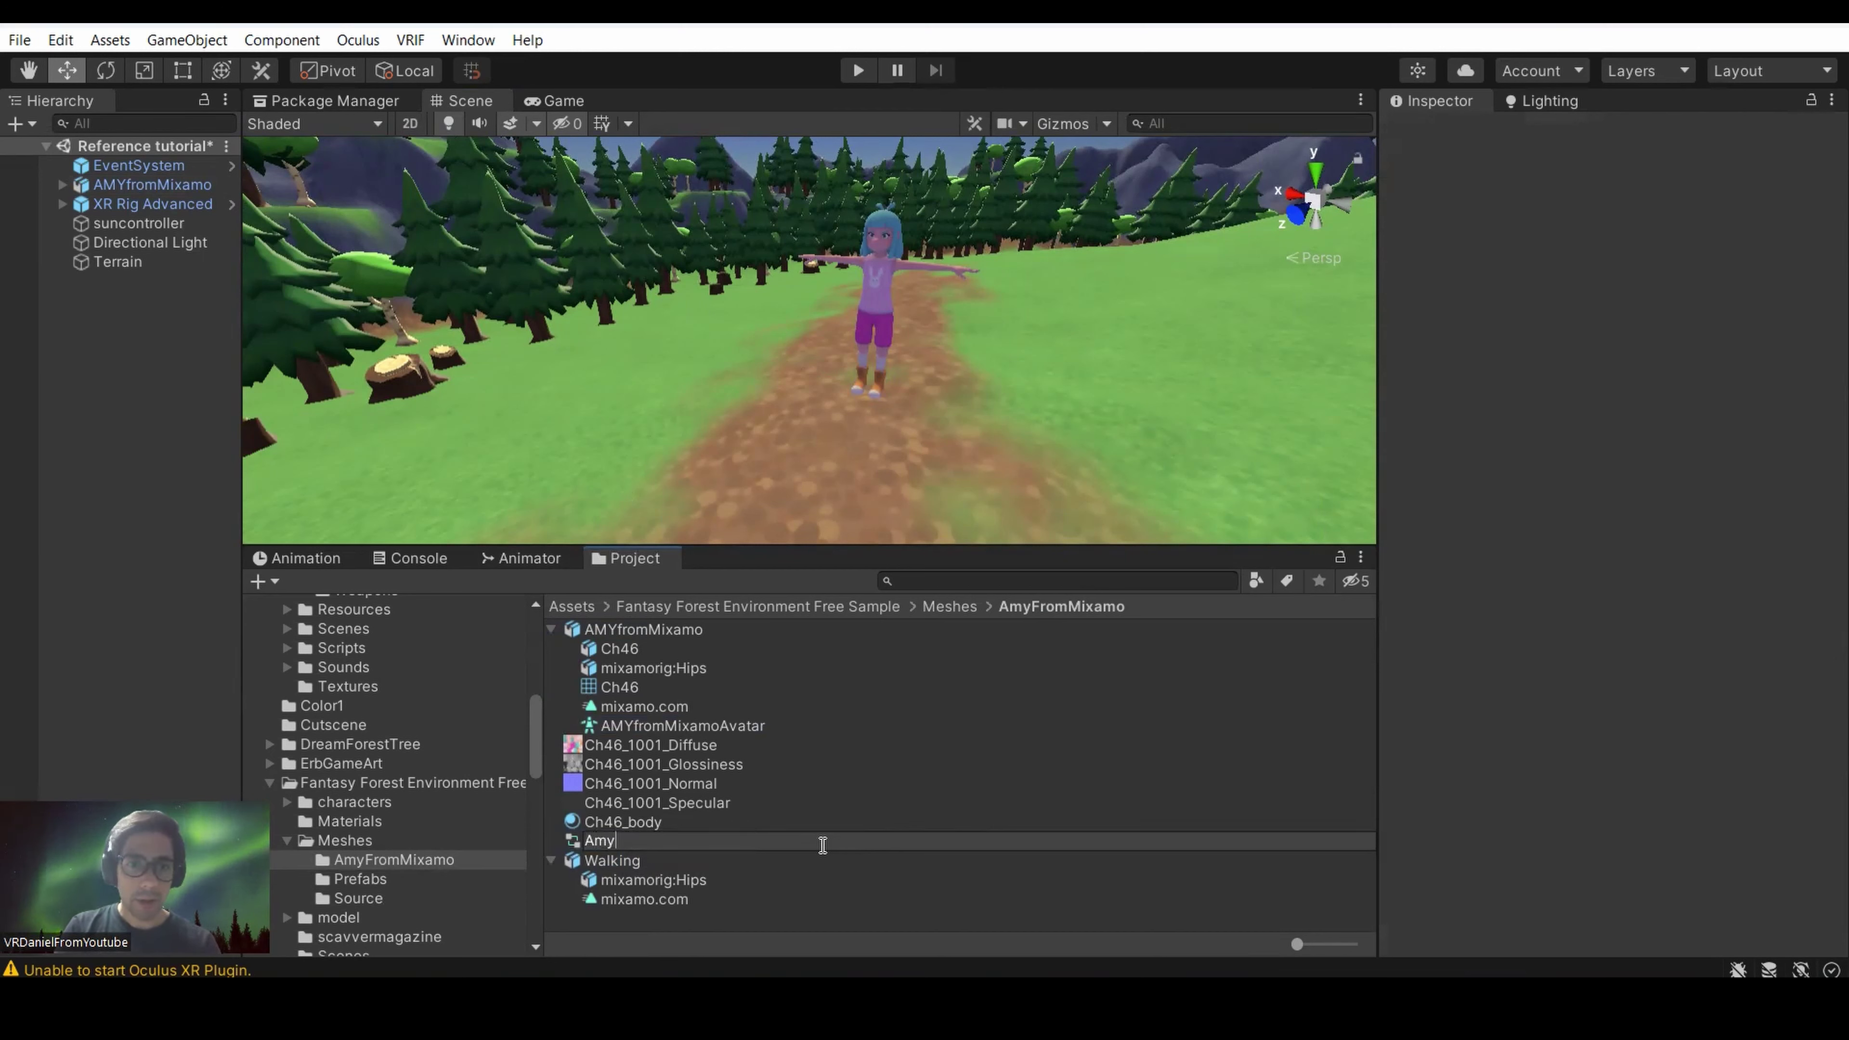
text(FromMixamo)
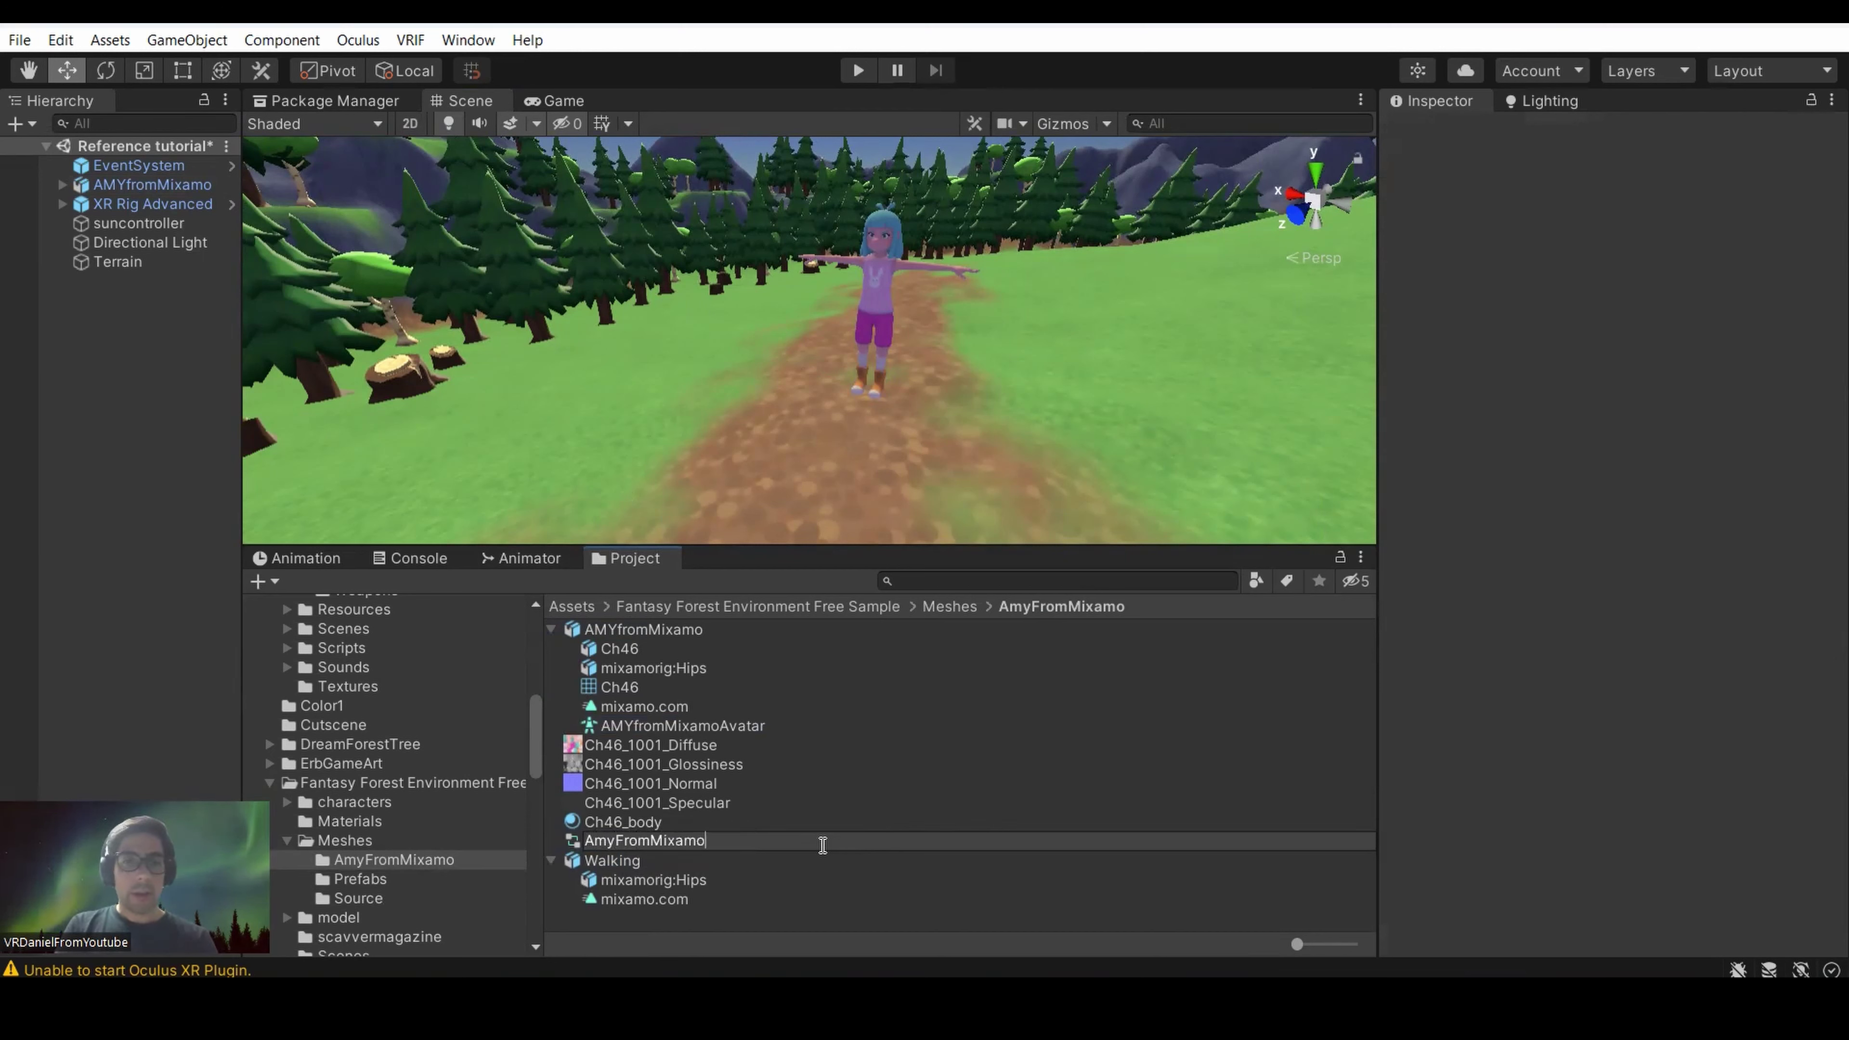
key(Return)
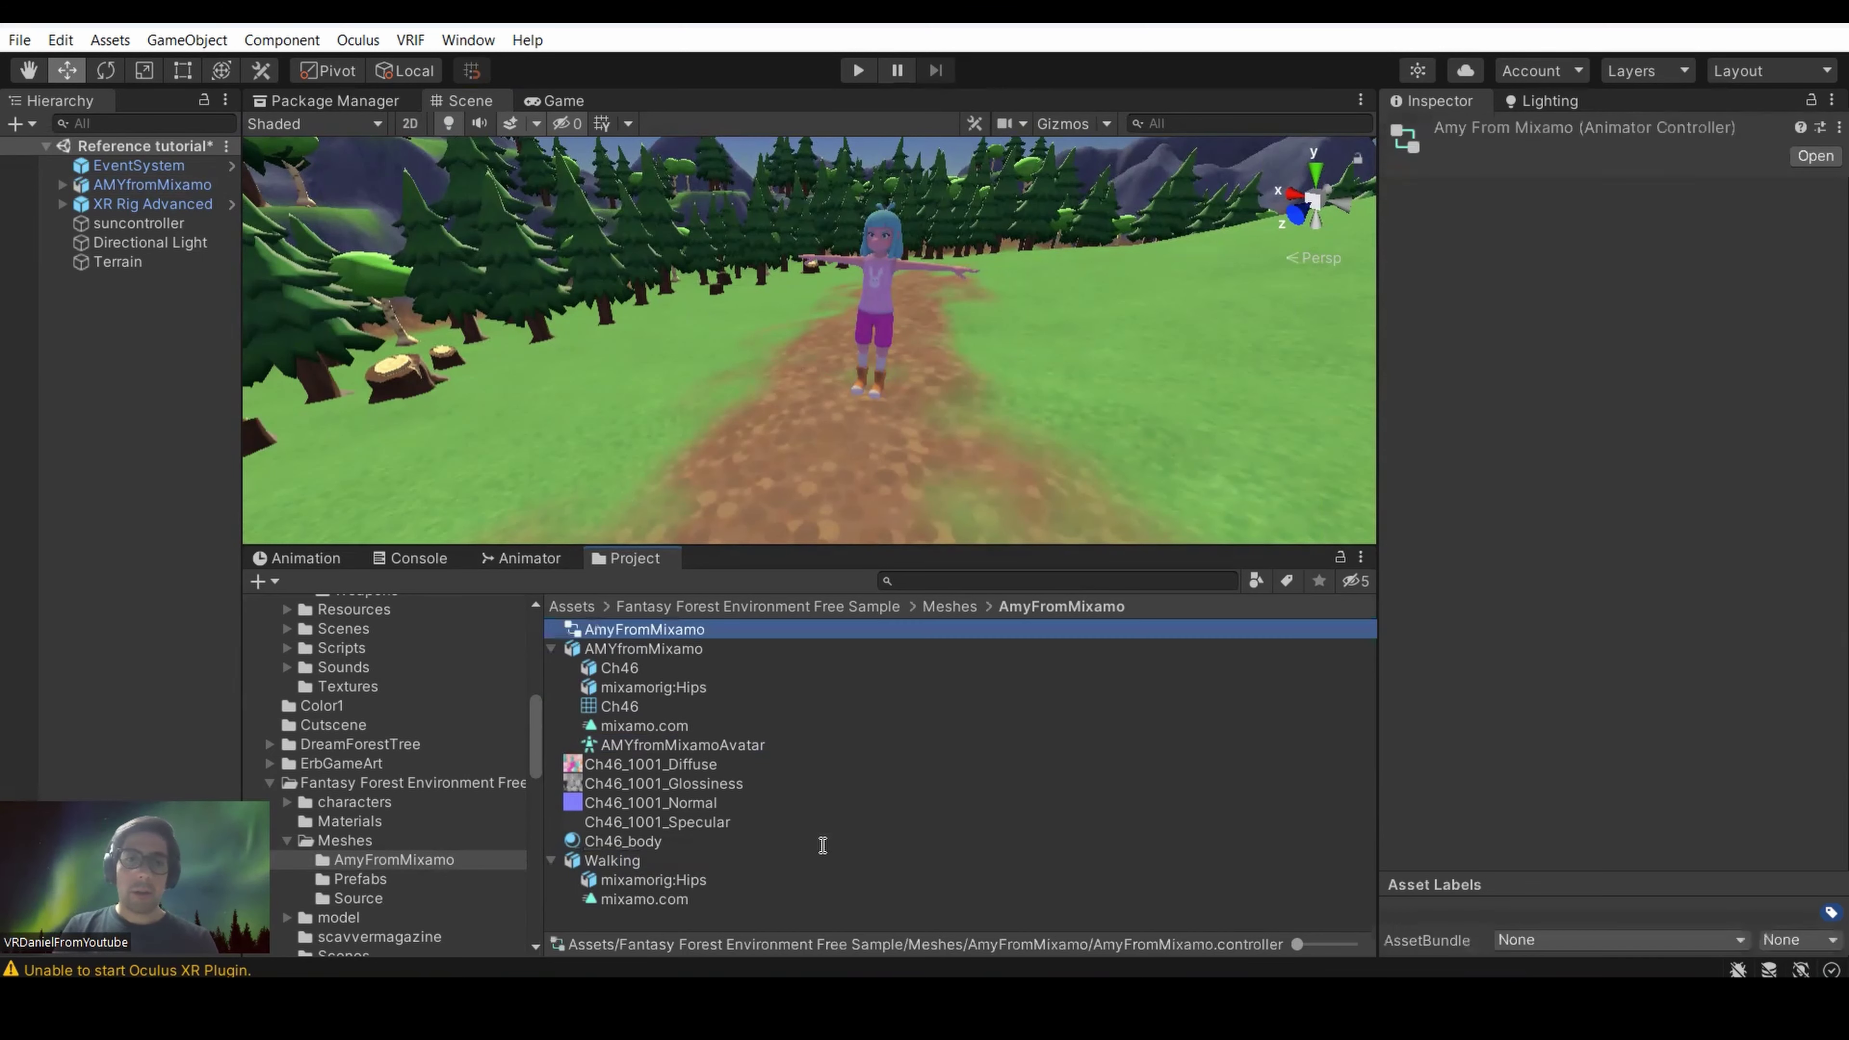
Open the AmyFromMixamo controller's state graph and move the Exit node closer to the Entry node.
double_click(659, 630)
click(655, 777)
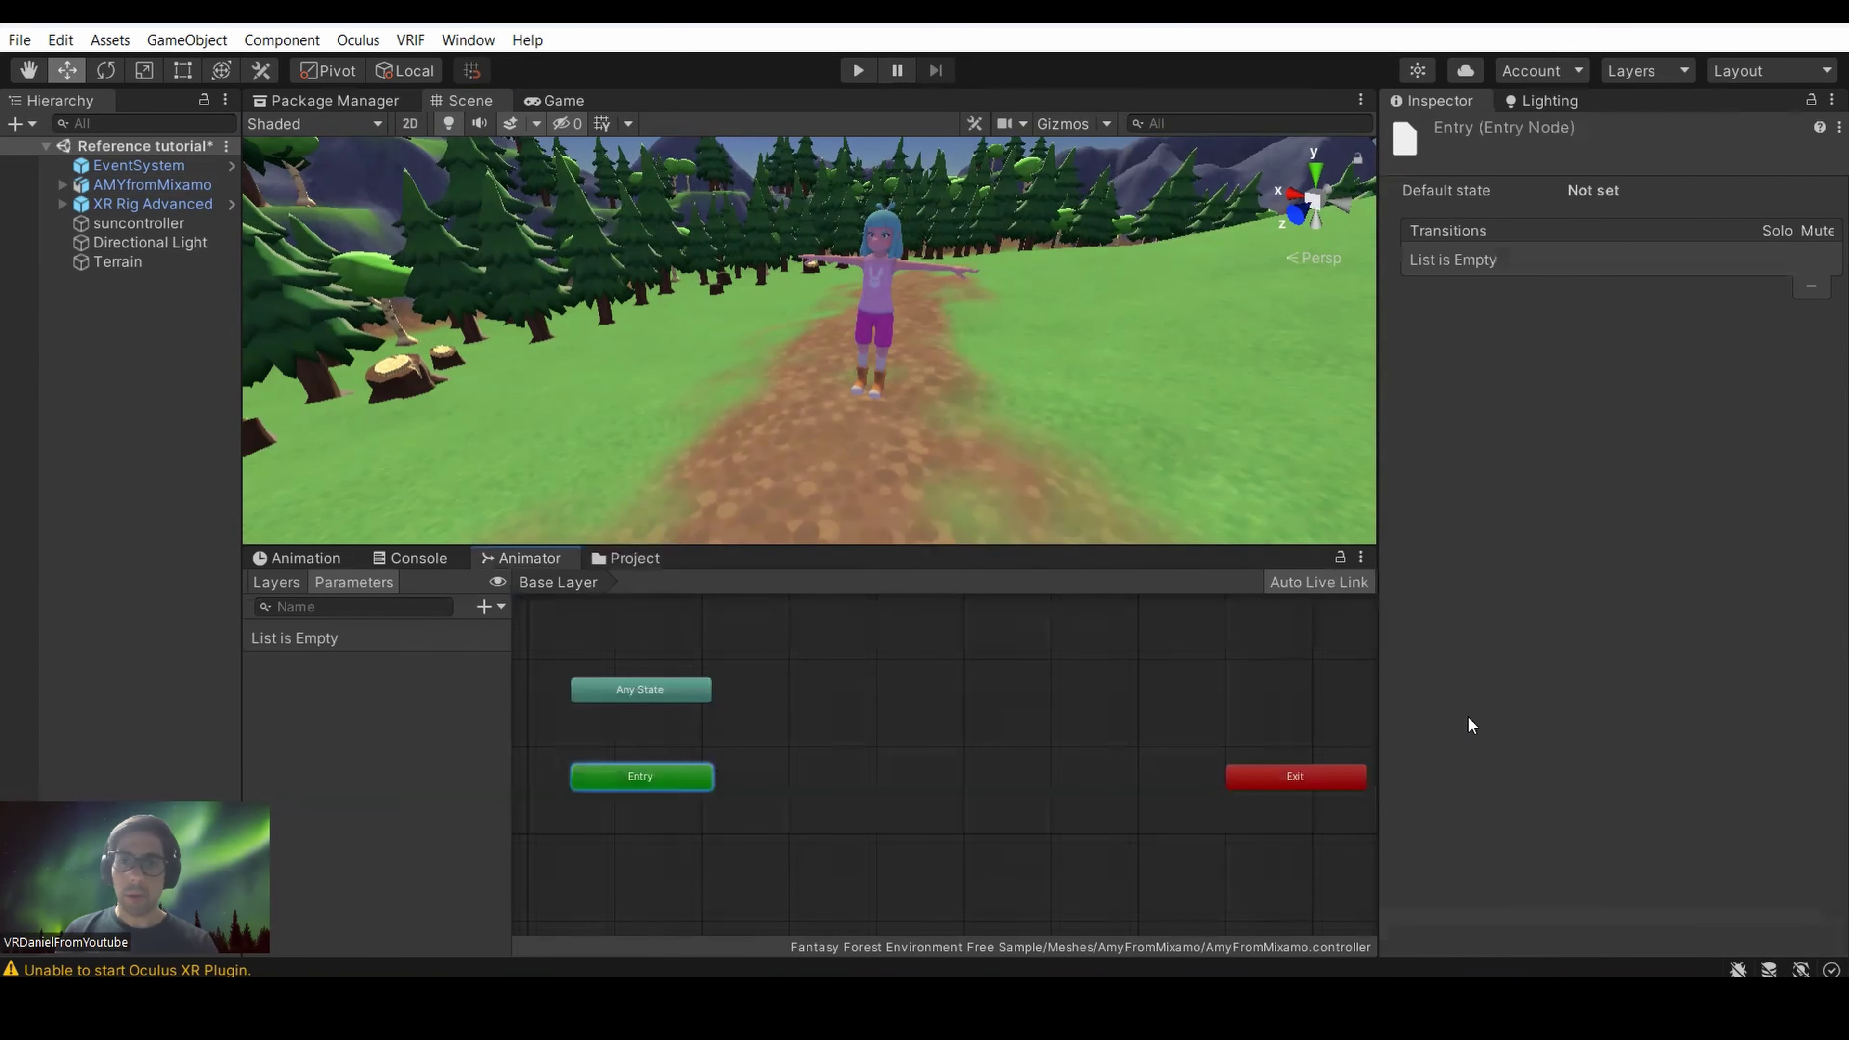
drag(1257, 783, 1091, 792)
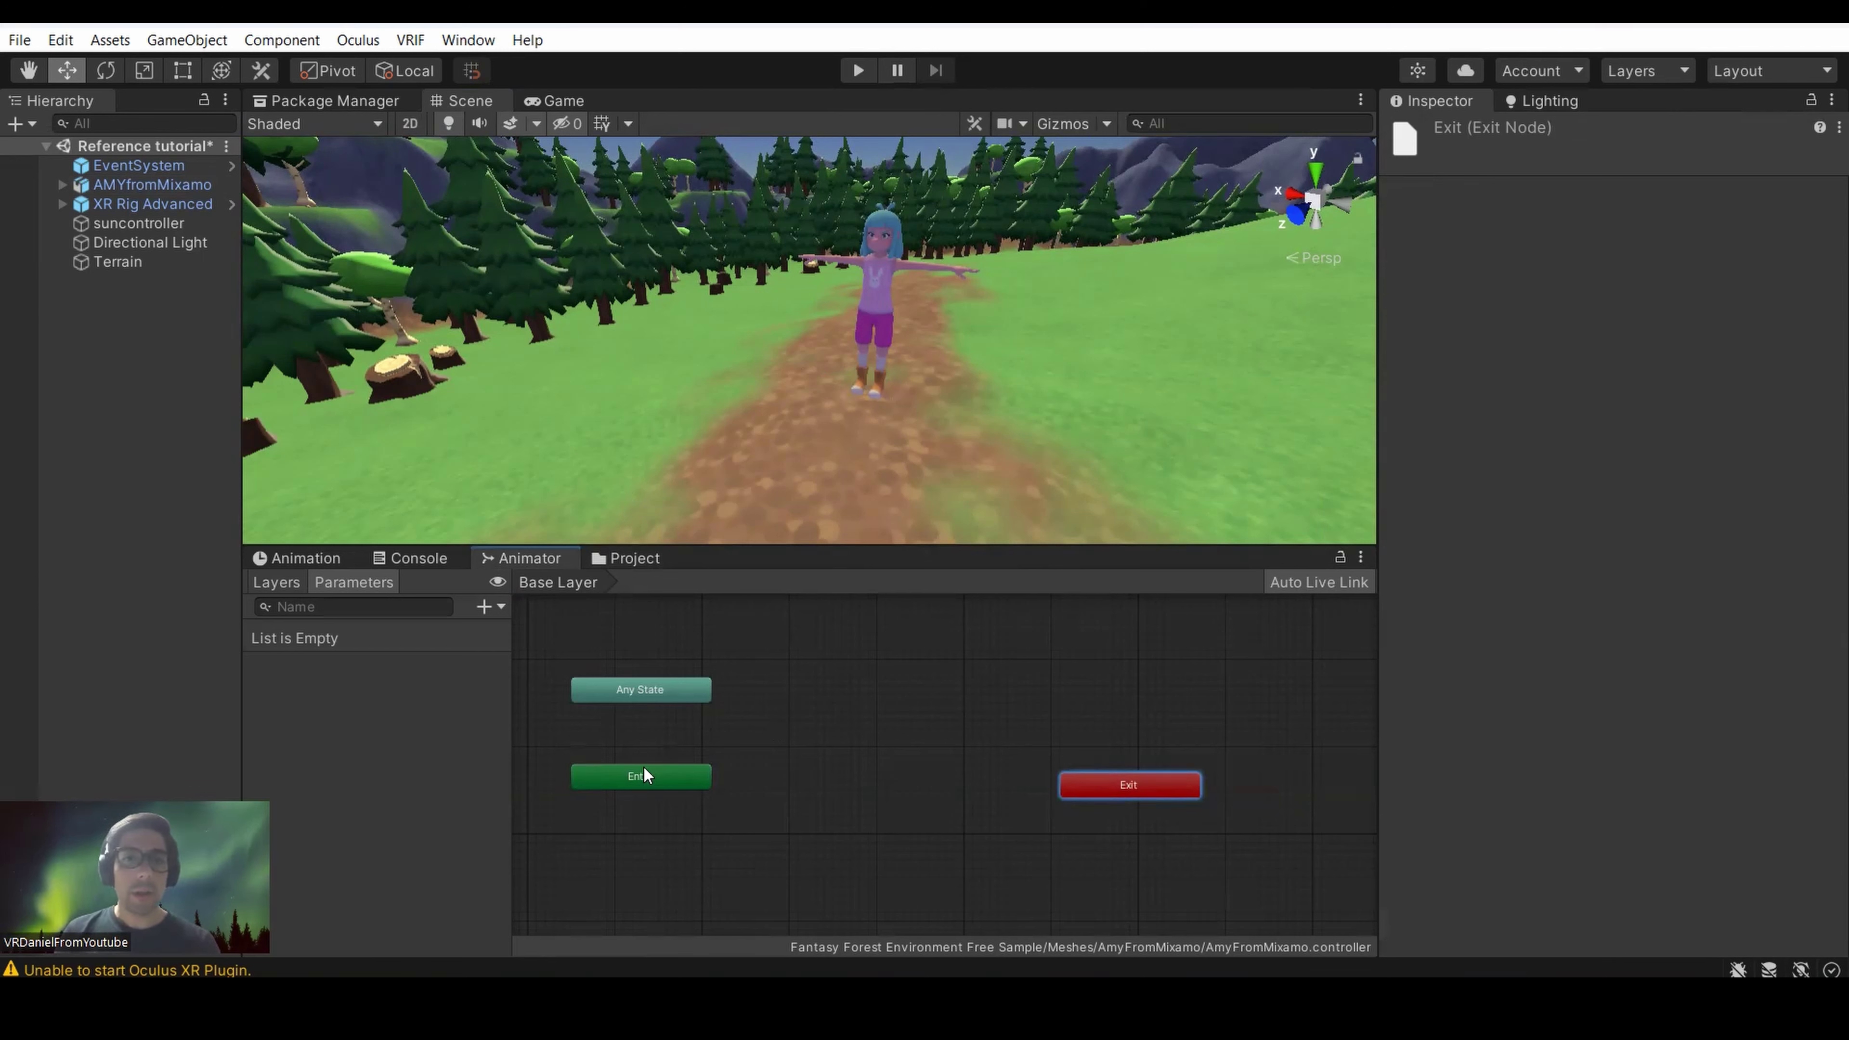
click(770, 701)
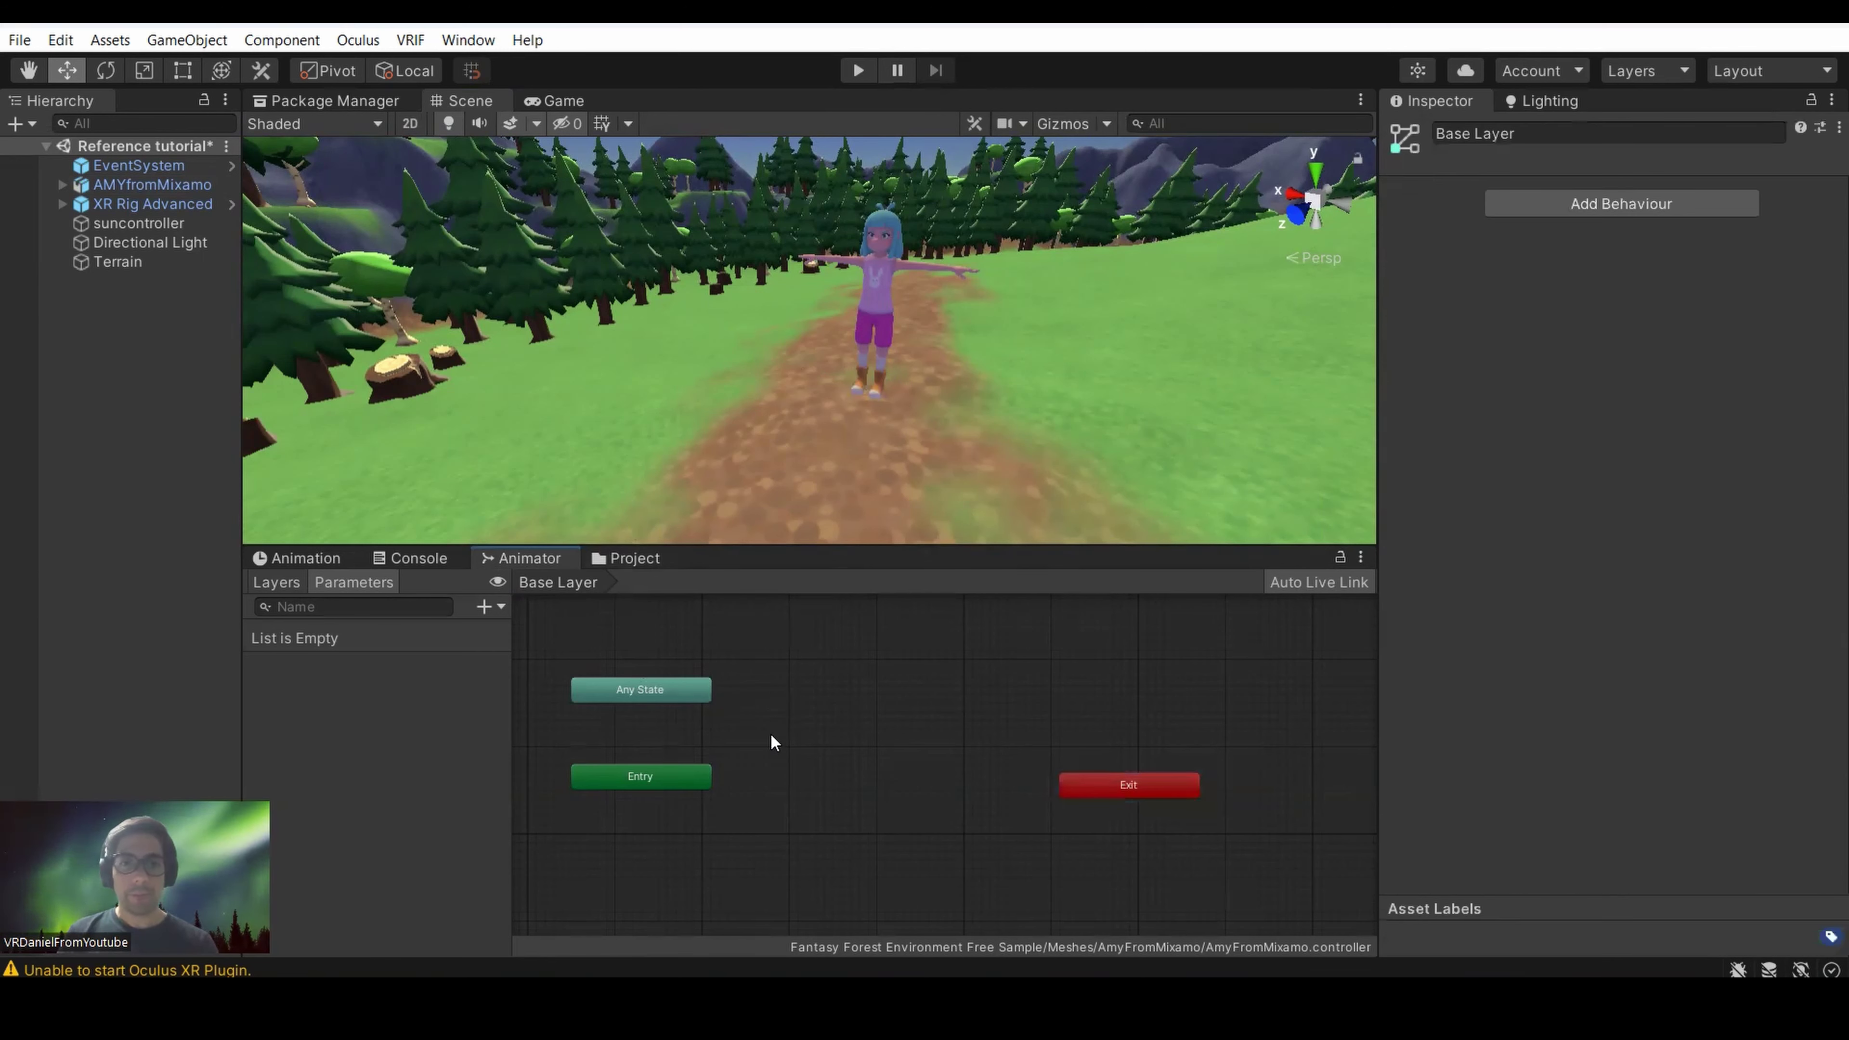
Add an empty state between Entry and Exit and name it walking.
right_click(803, 761)
mouse_move(985, 781)
click(1141, 779)
drag(868, 776, 820, 805)
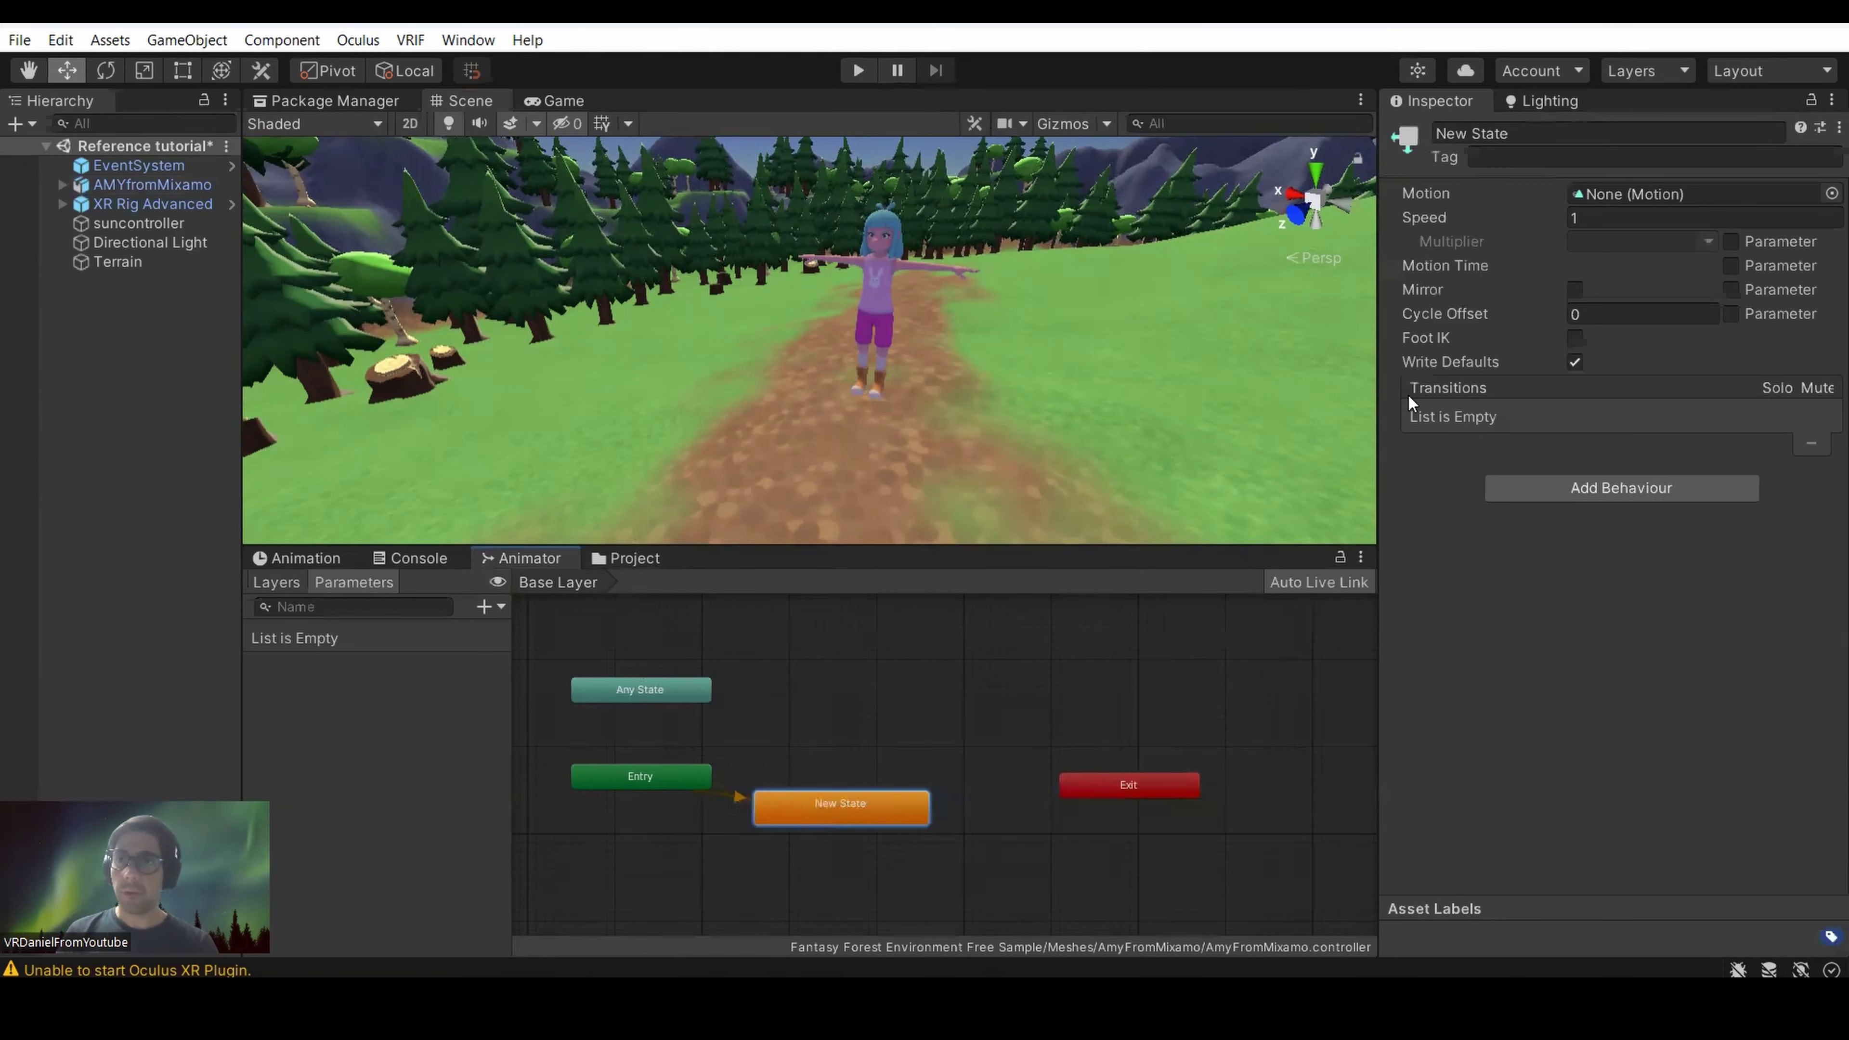
click(1529, 133)
text(wal)
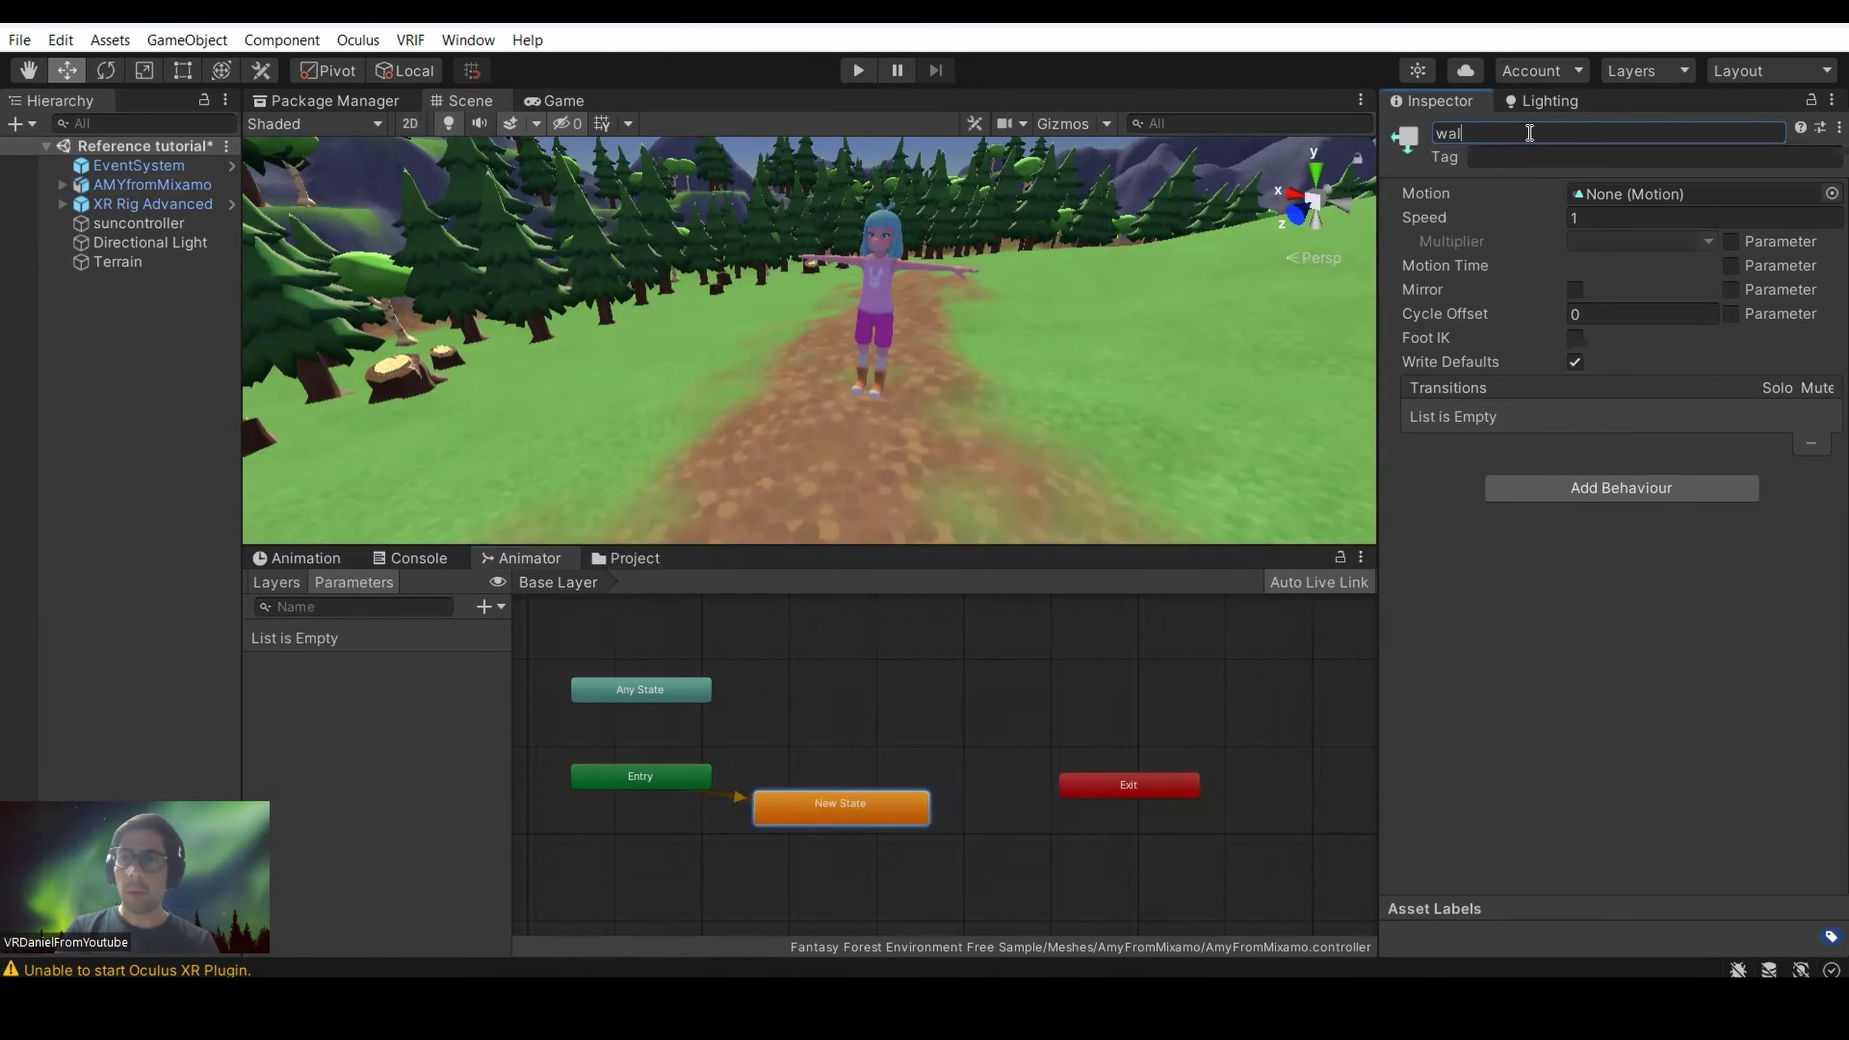
text(king)
key(Return)
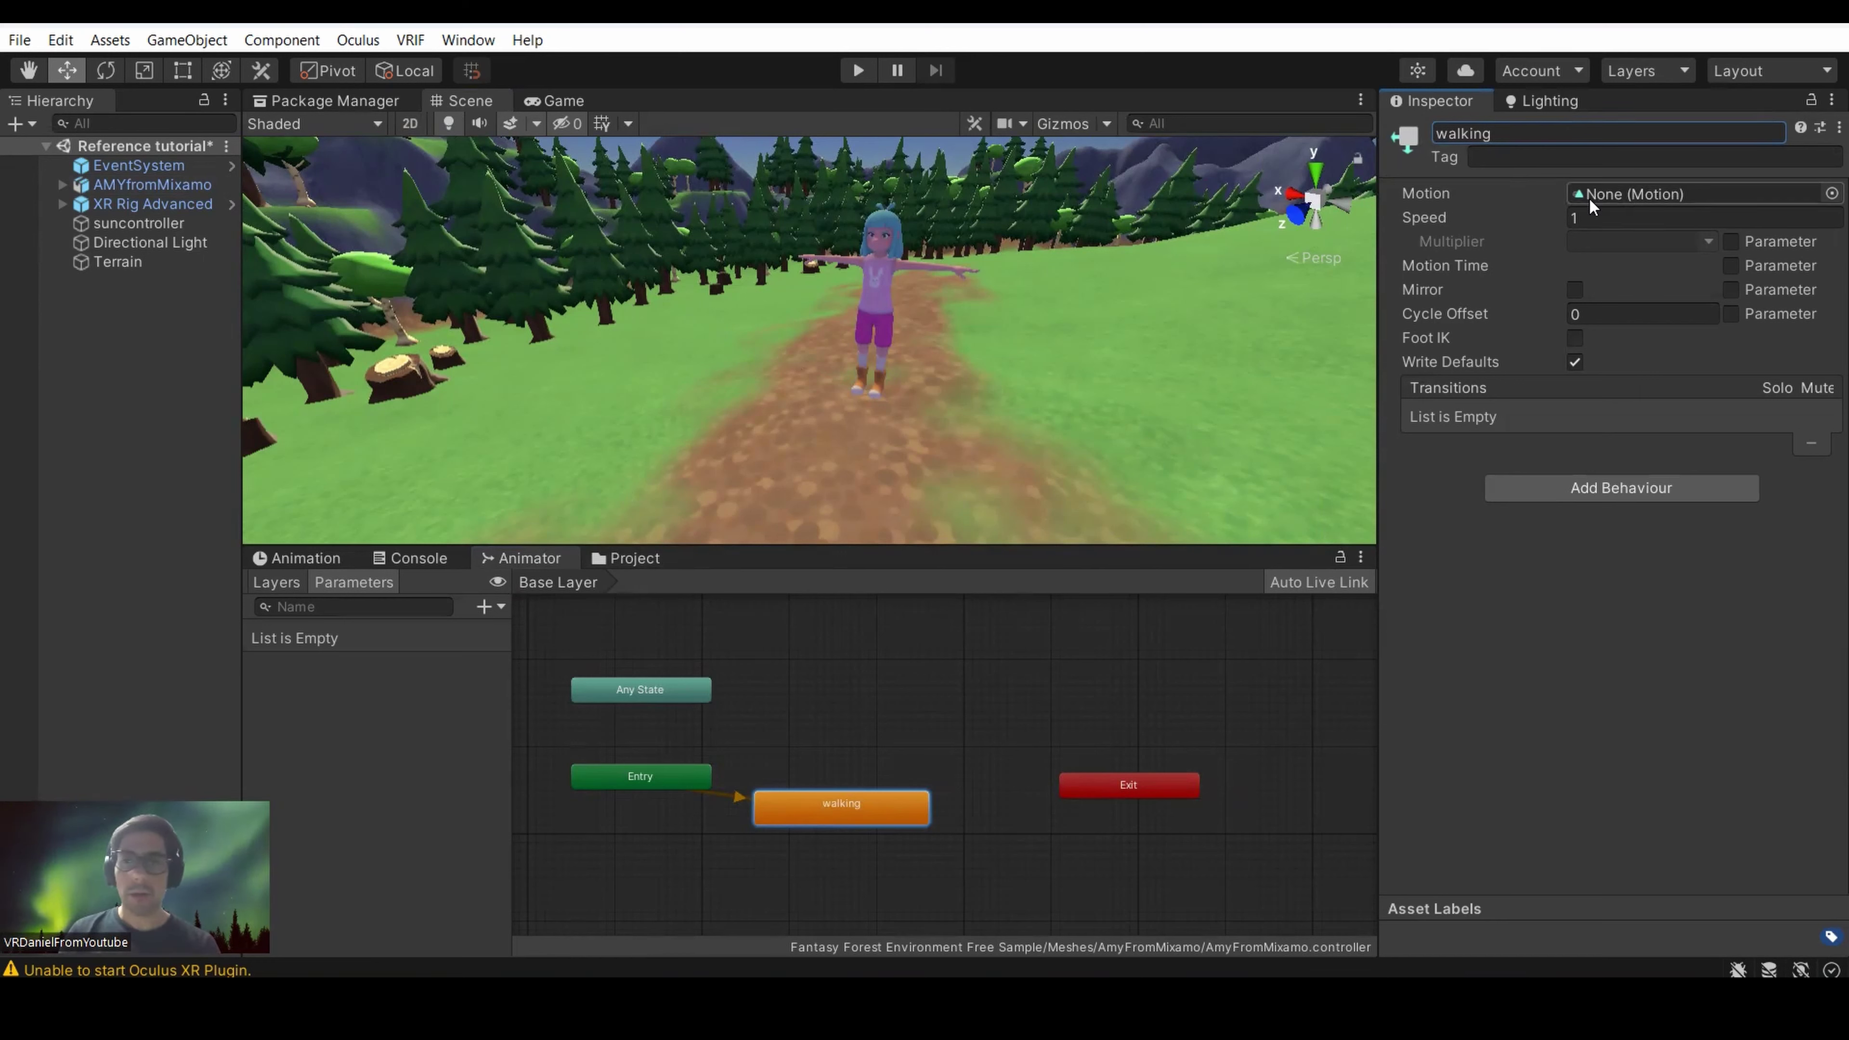
Assign the mixamo.com clip from the Walking asset as the walking state's motion.
click(613, 561)
click(664, 899)
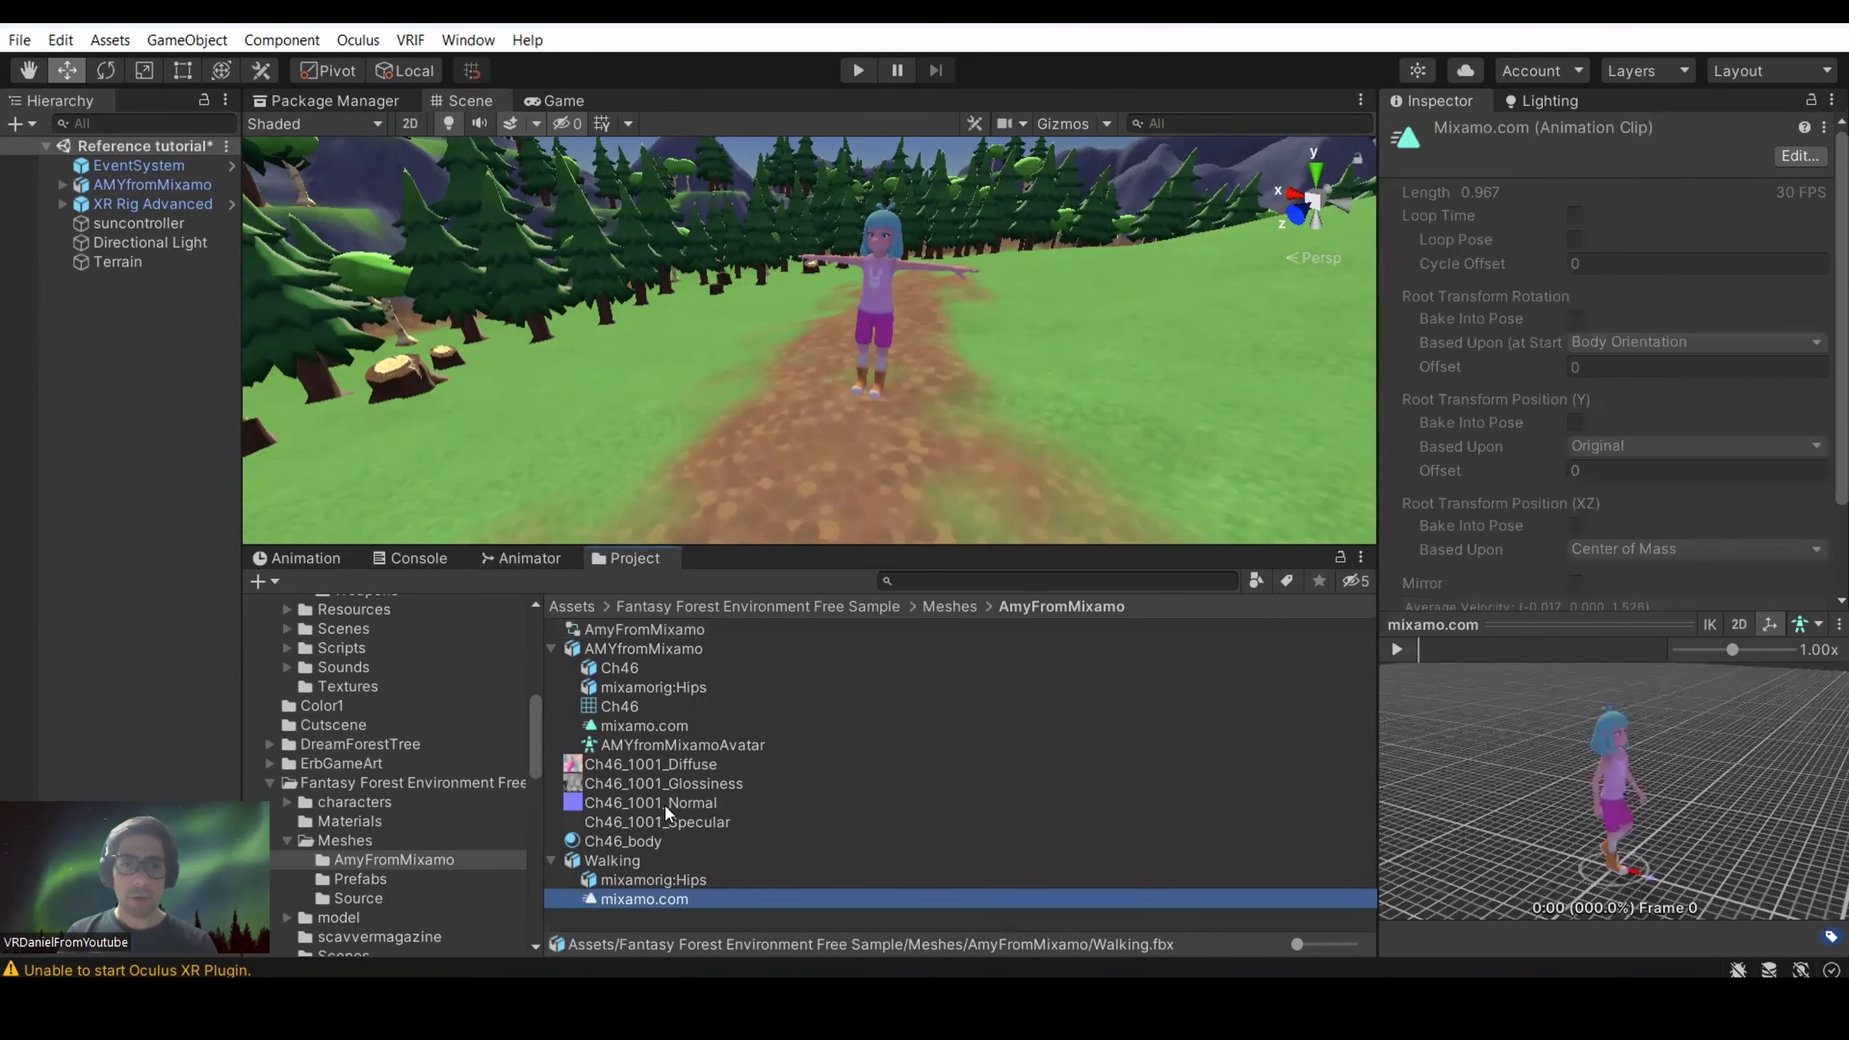
click(618, 859)
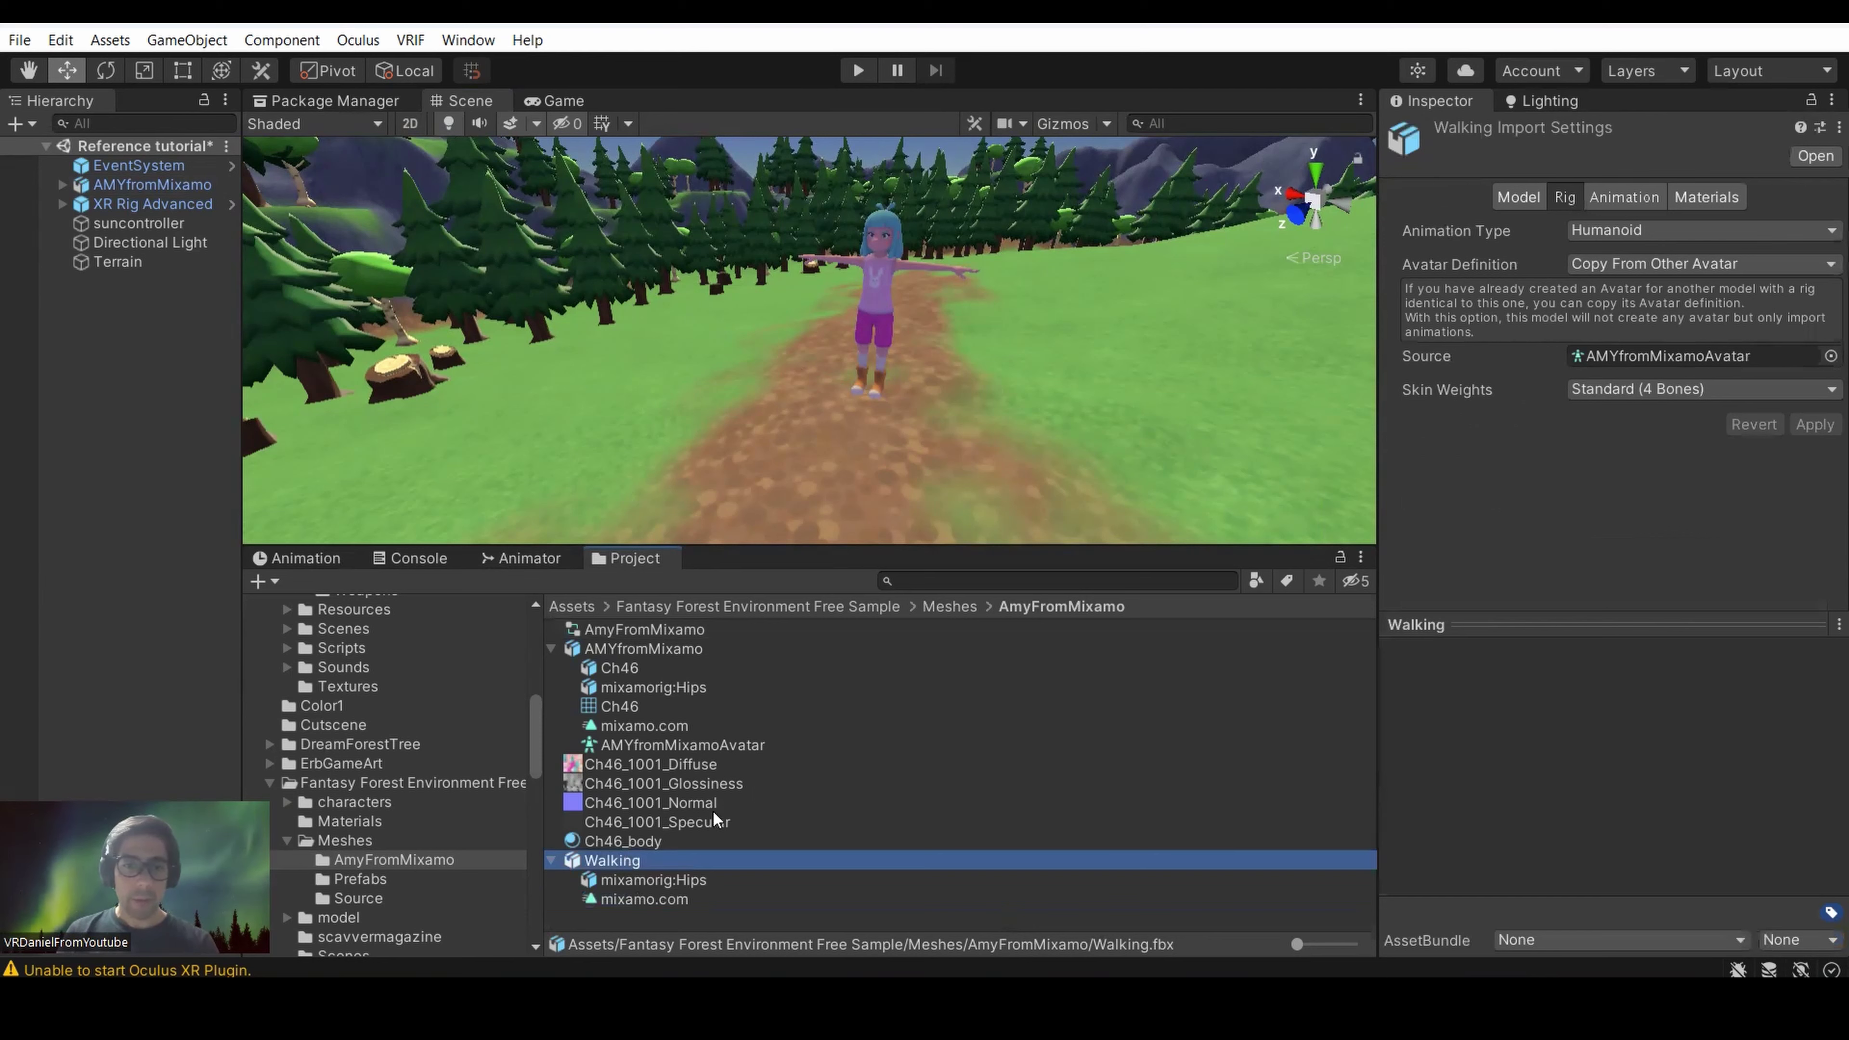
click(651, 743)
click(652, 724)
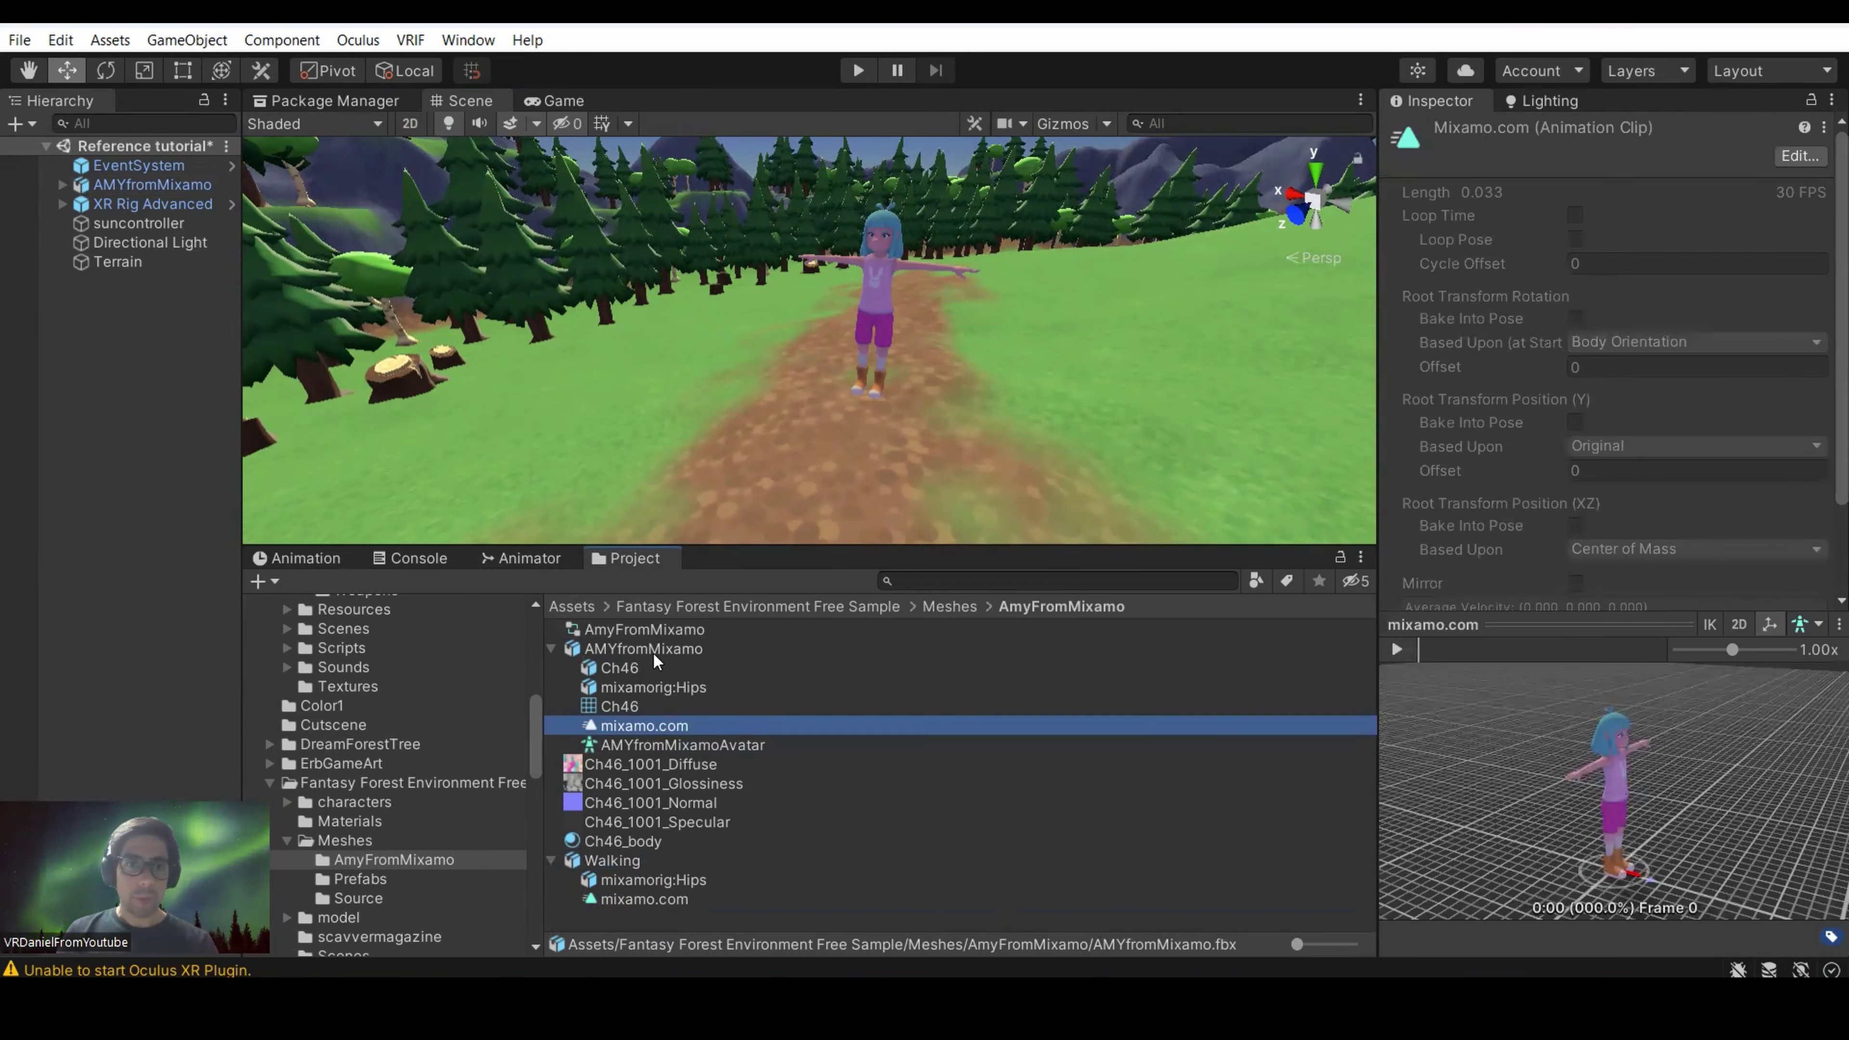
click(664, 631)
click(575, 562)
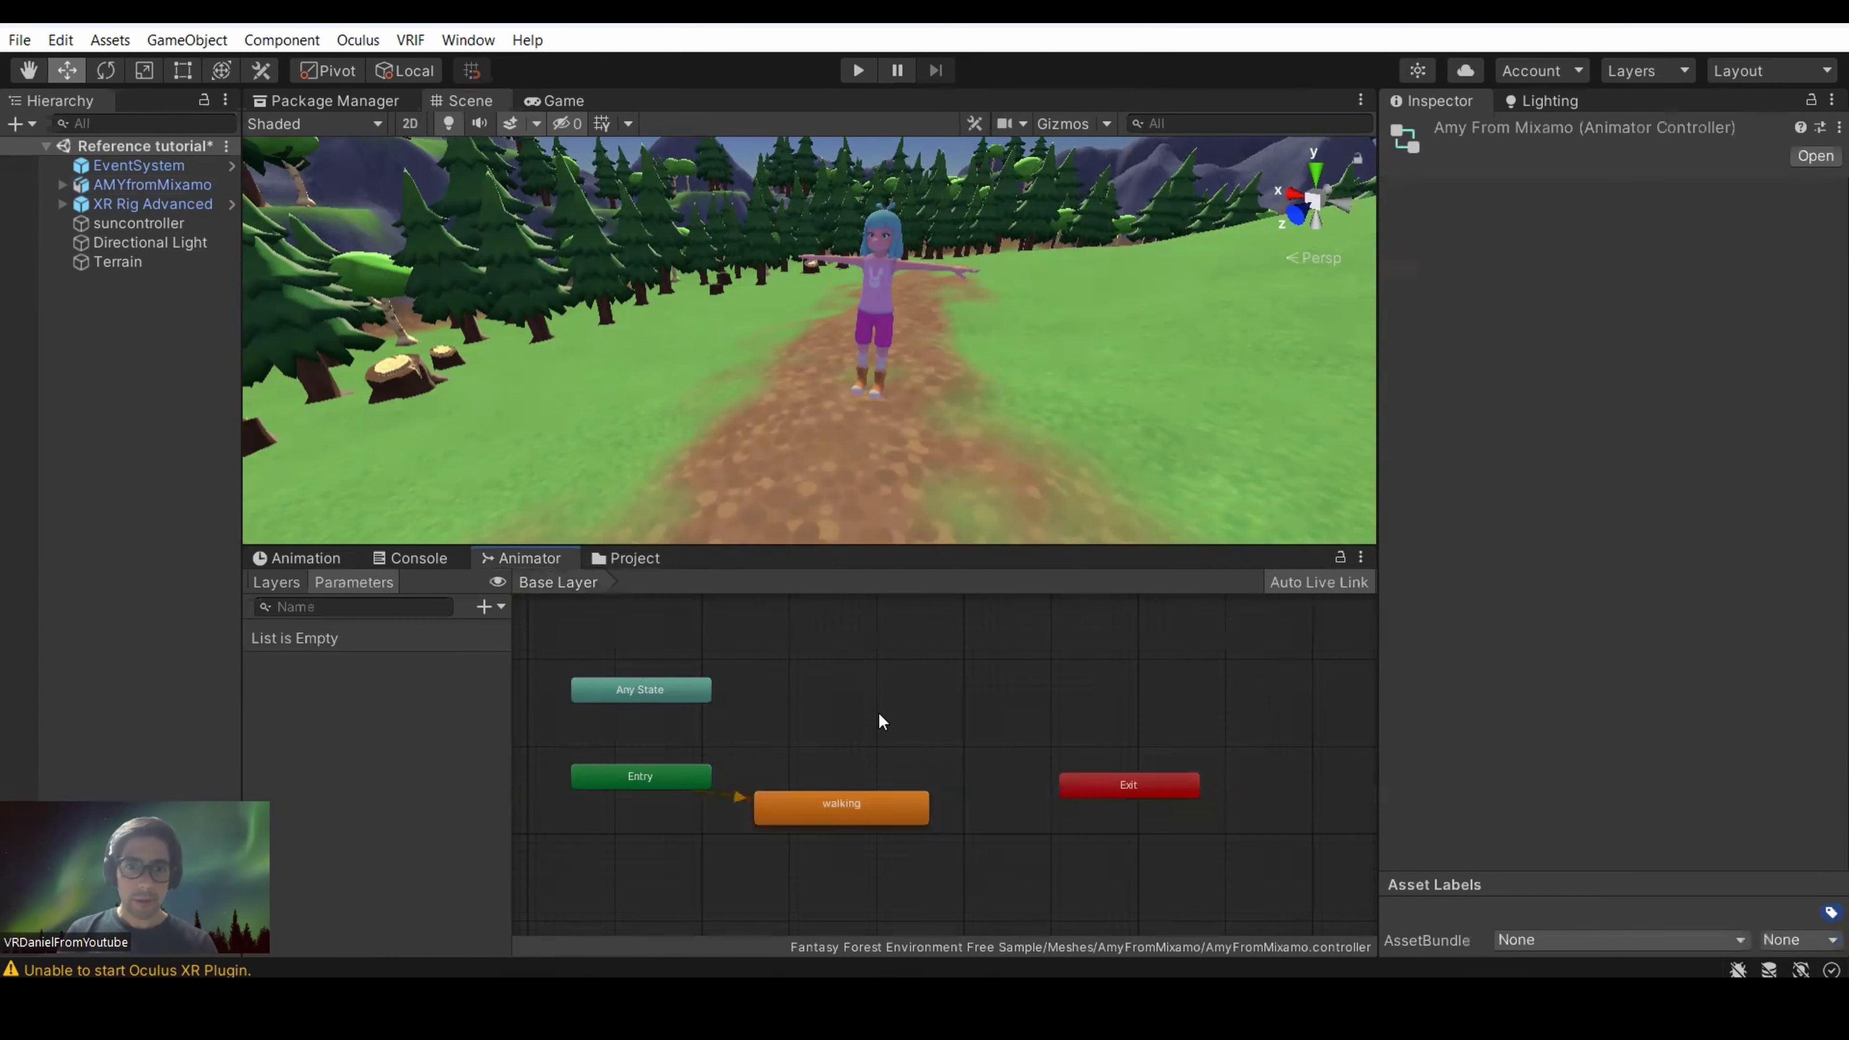
click(867, 806)
click(626, 559)
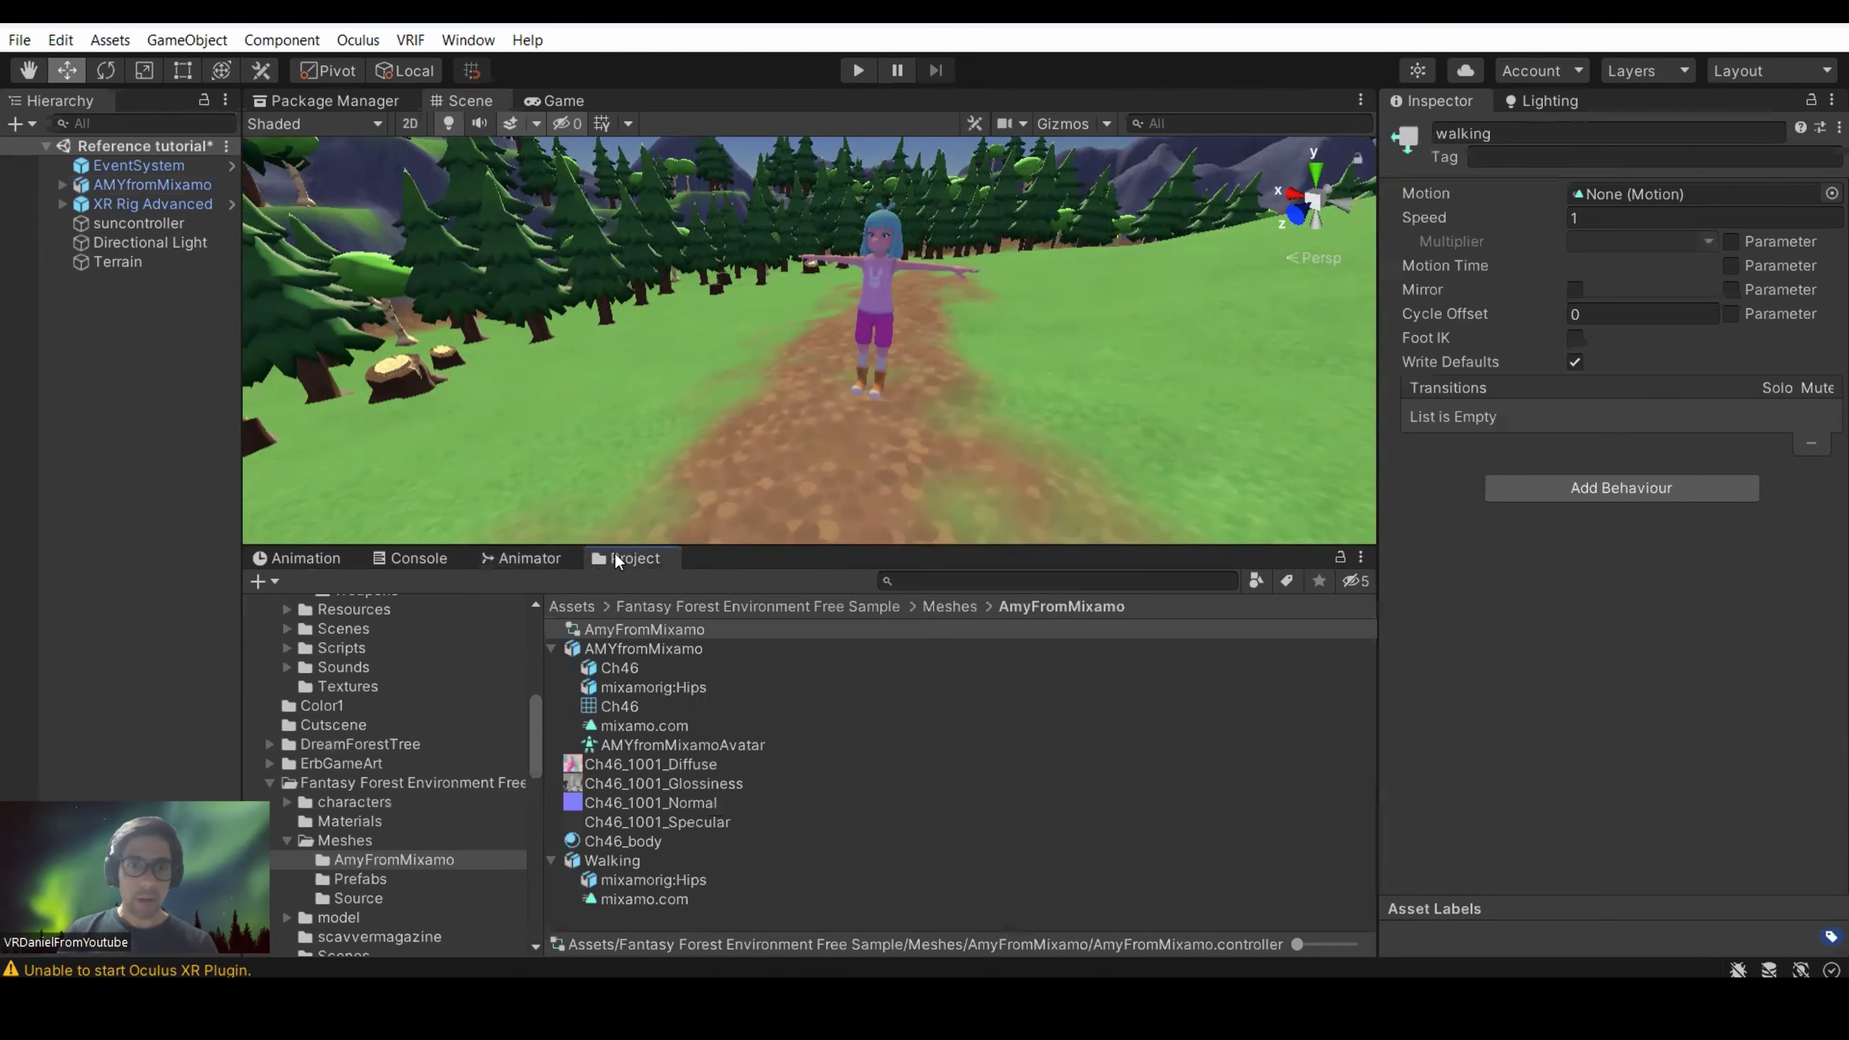
drag(642, 899, 1634, 194)
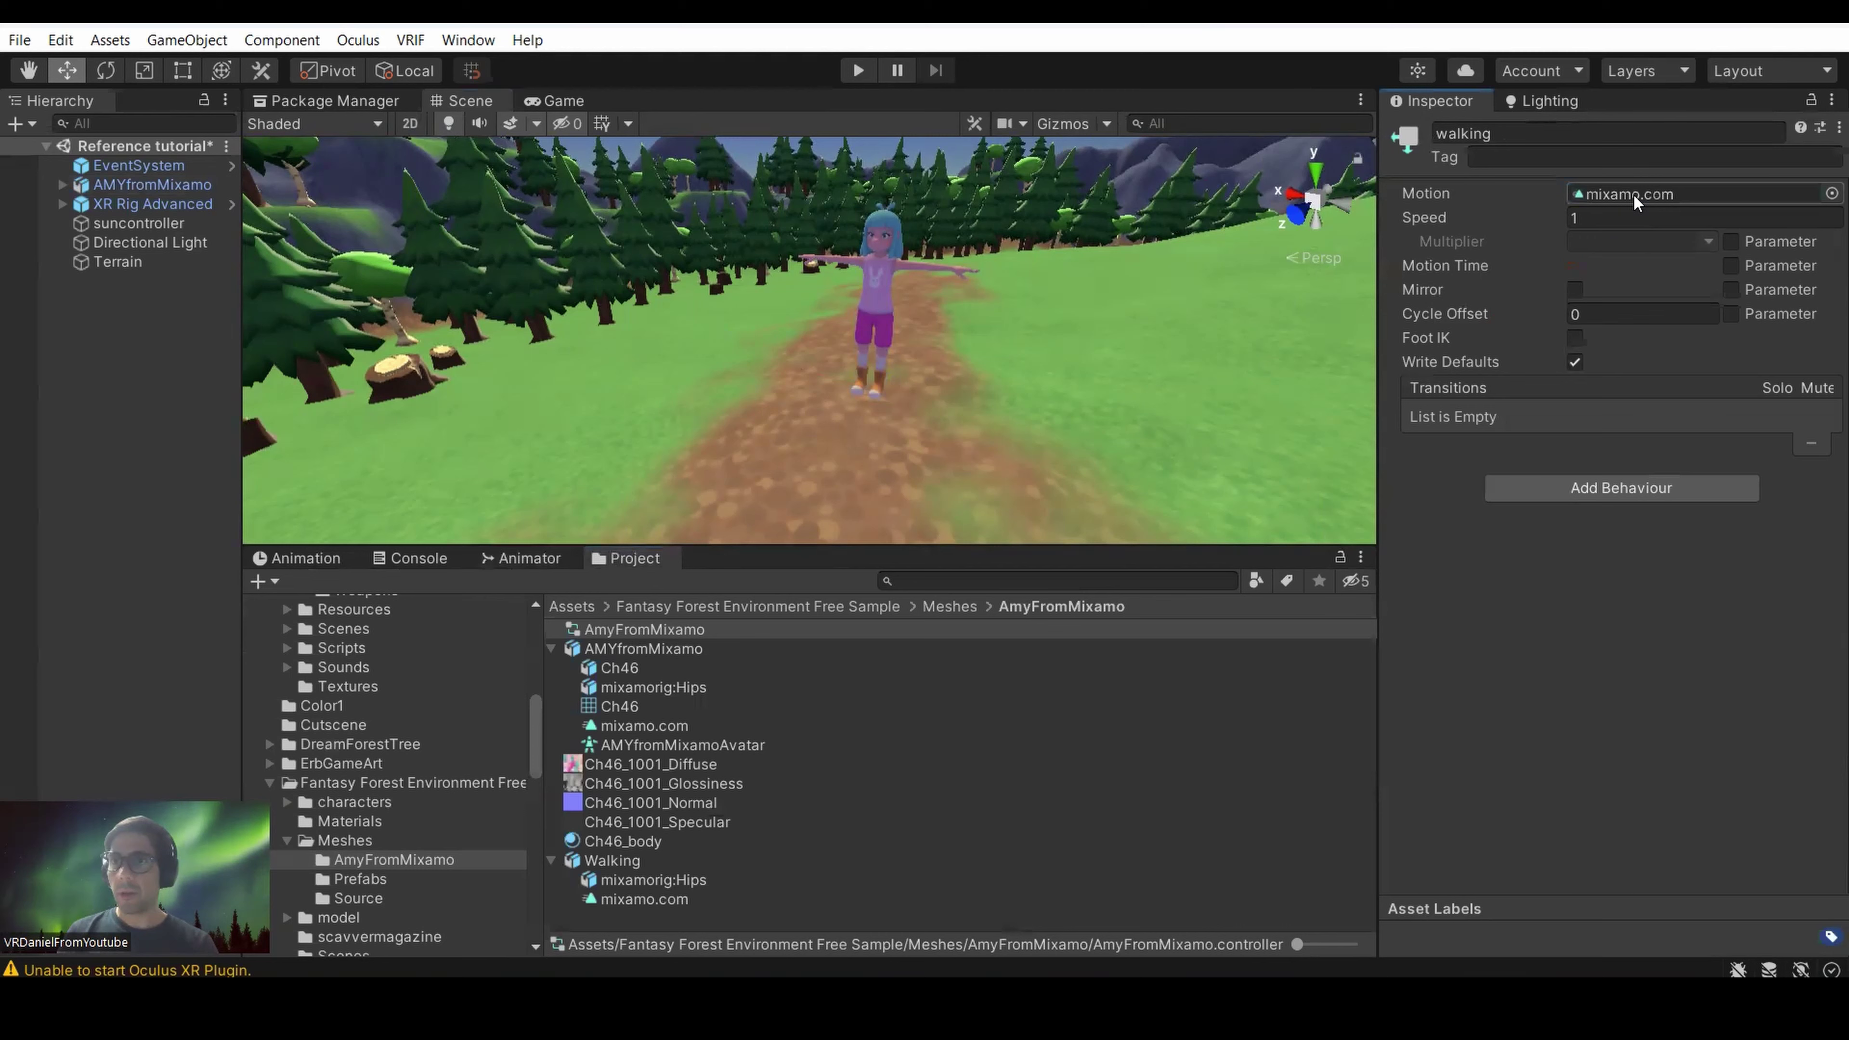
click(524, 558)
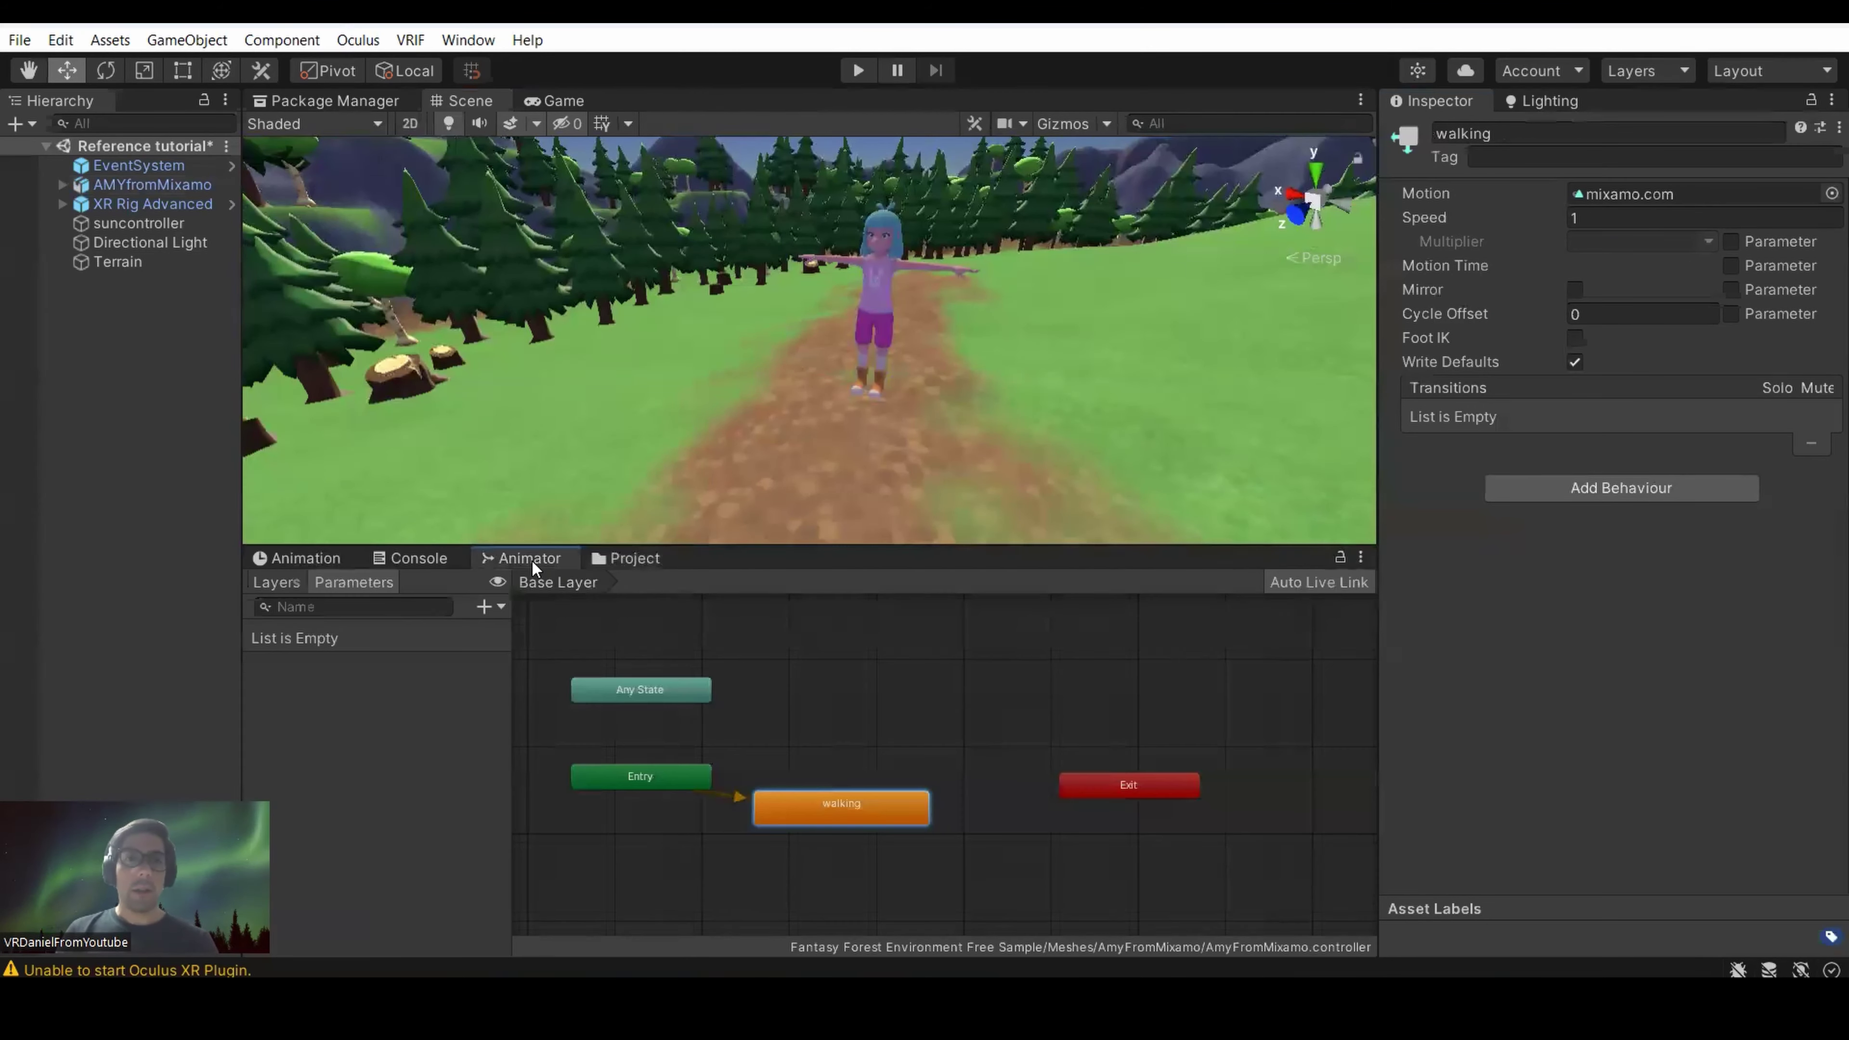
Set the AmyFromMixamo animator controller as the Controller of the scene character AMYfromMixamo.
click(630, 558)
click(644, 726)
click(655, 648)
click(141, 185)
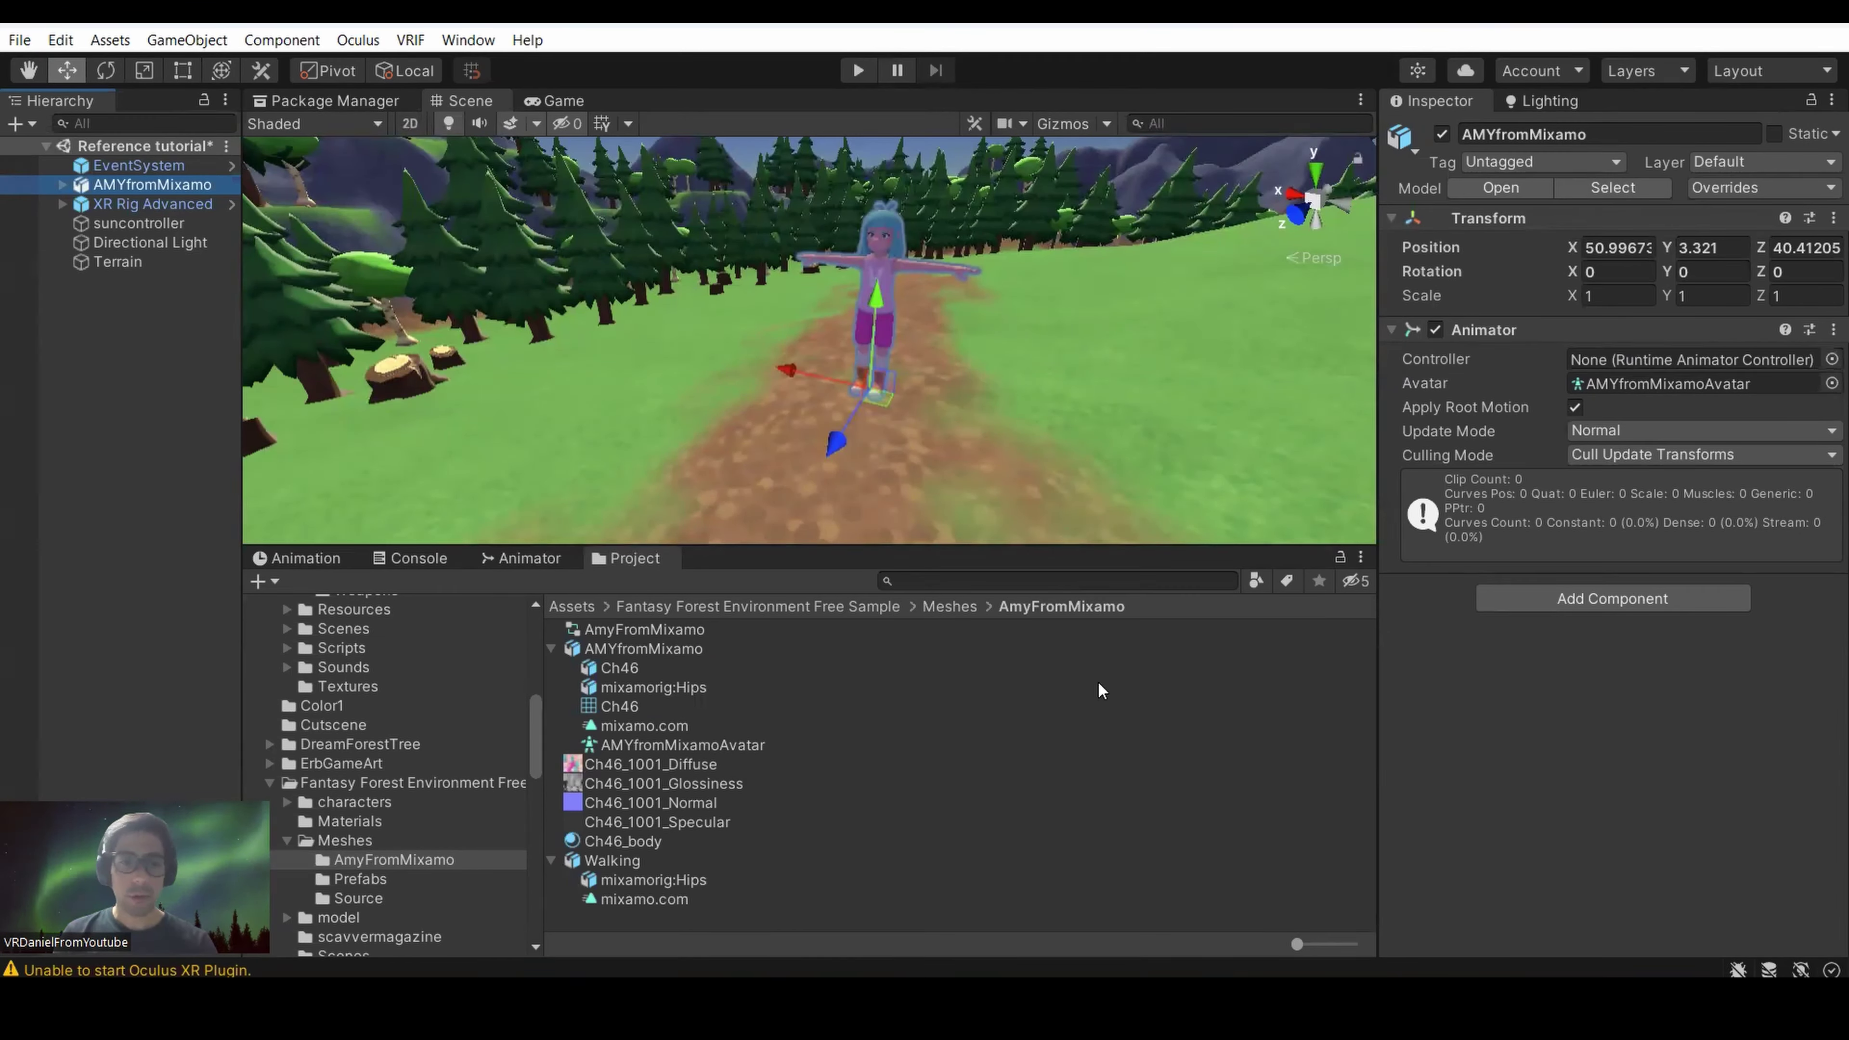
drag(644, 629, 1629, 365)
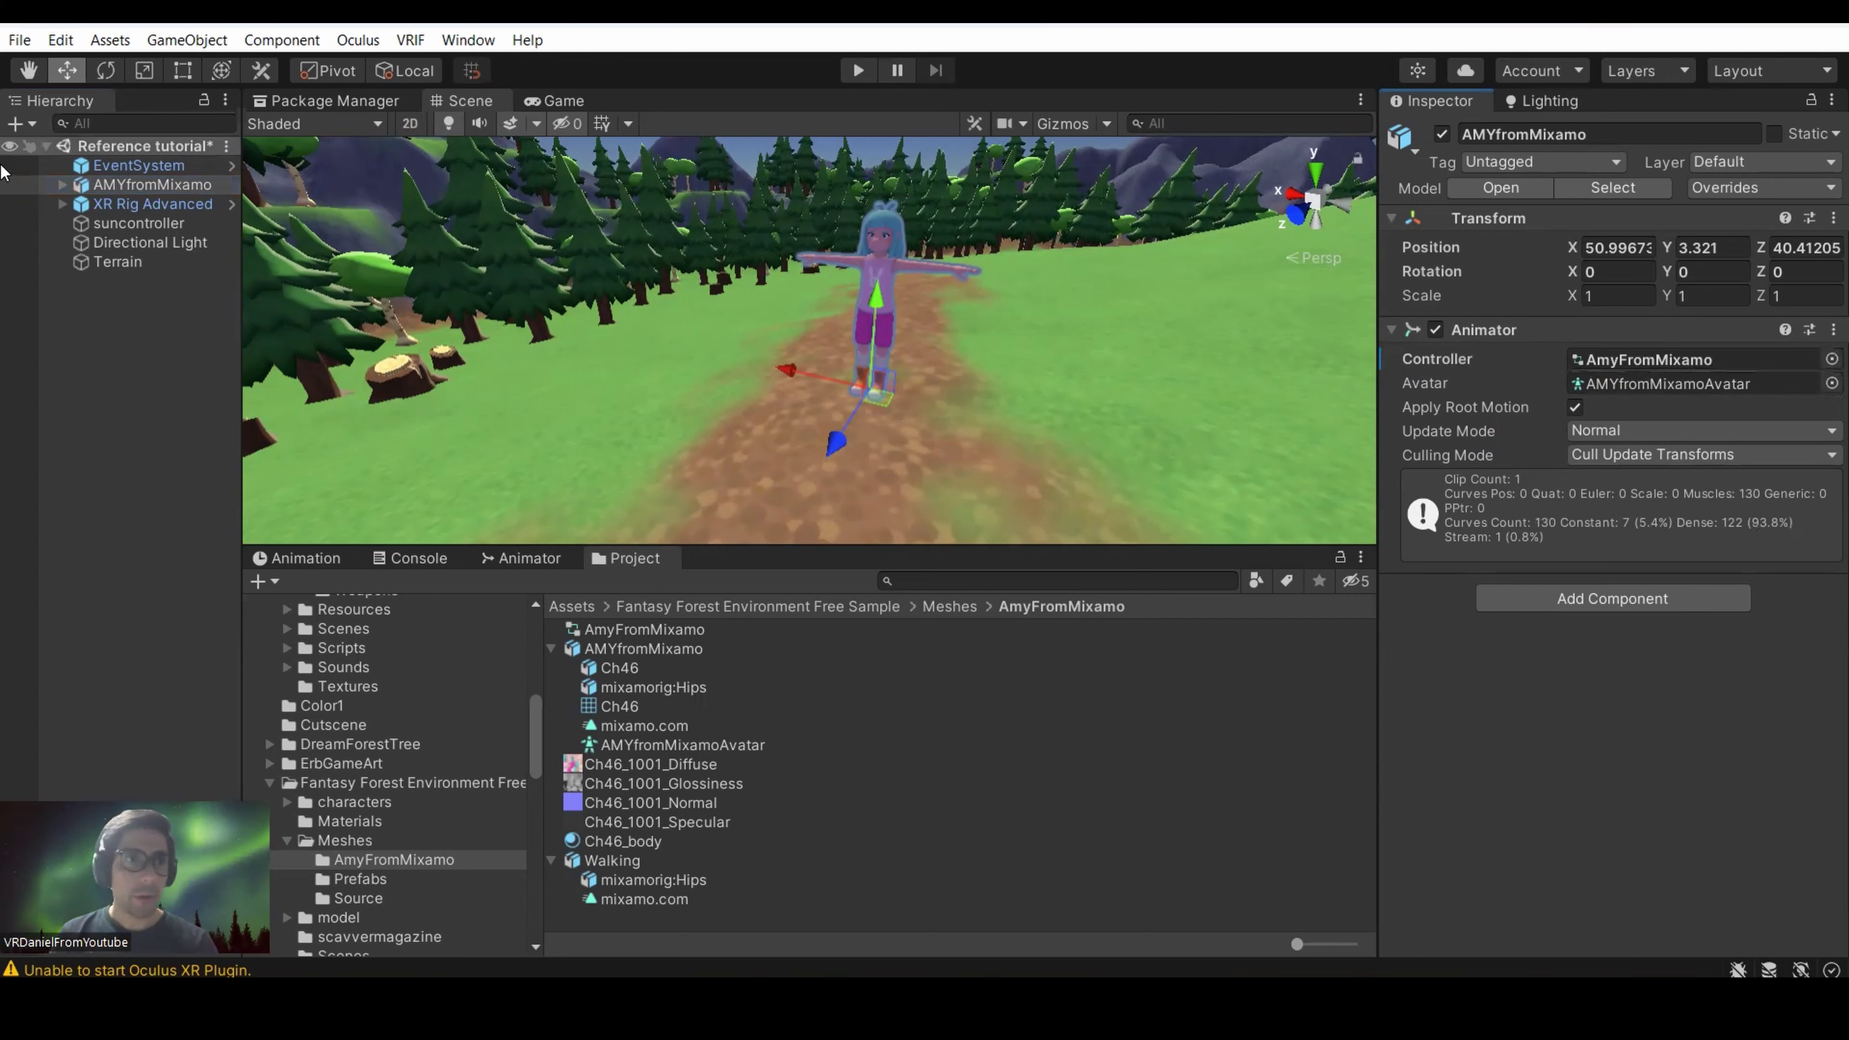
Run the scene with the animator graph shown to watch the character's walking state, and stop playback.
click(62, 185)
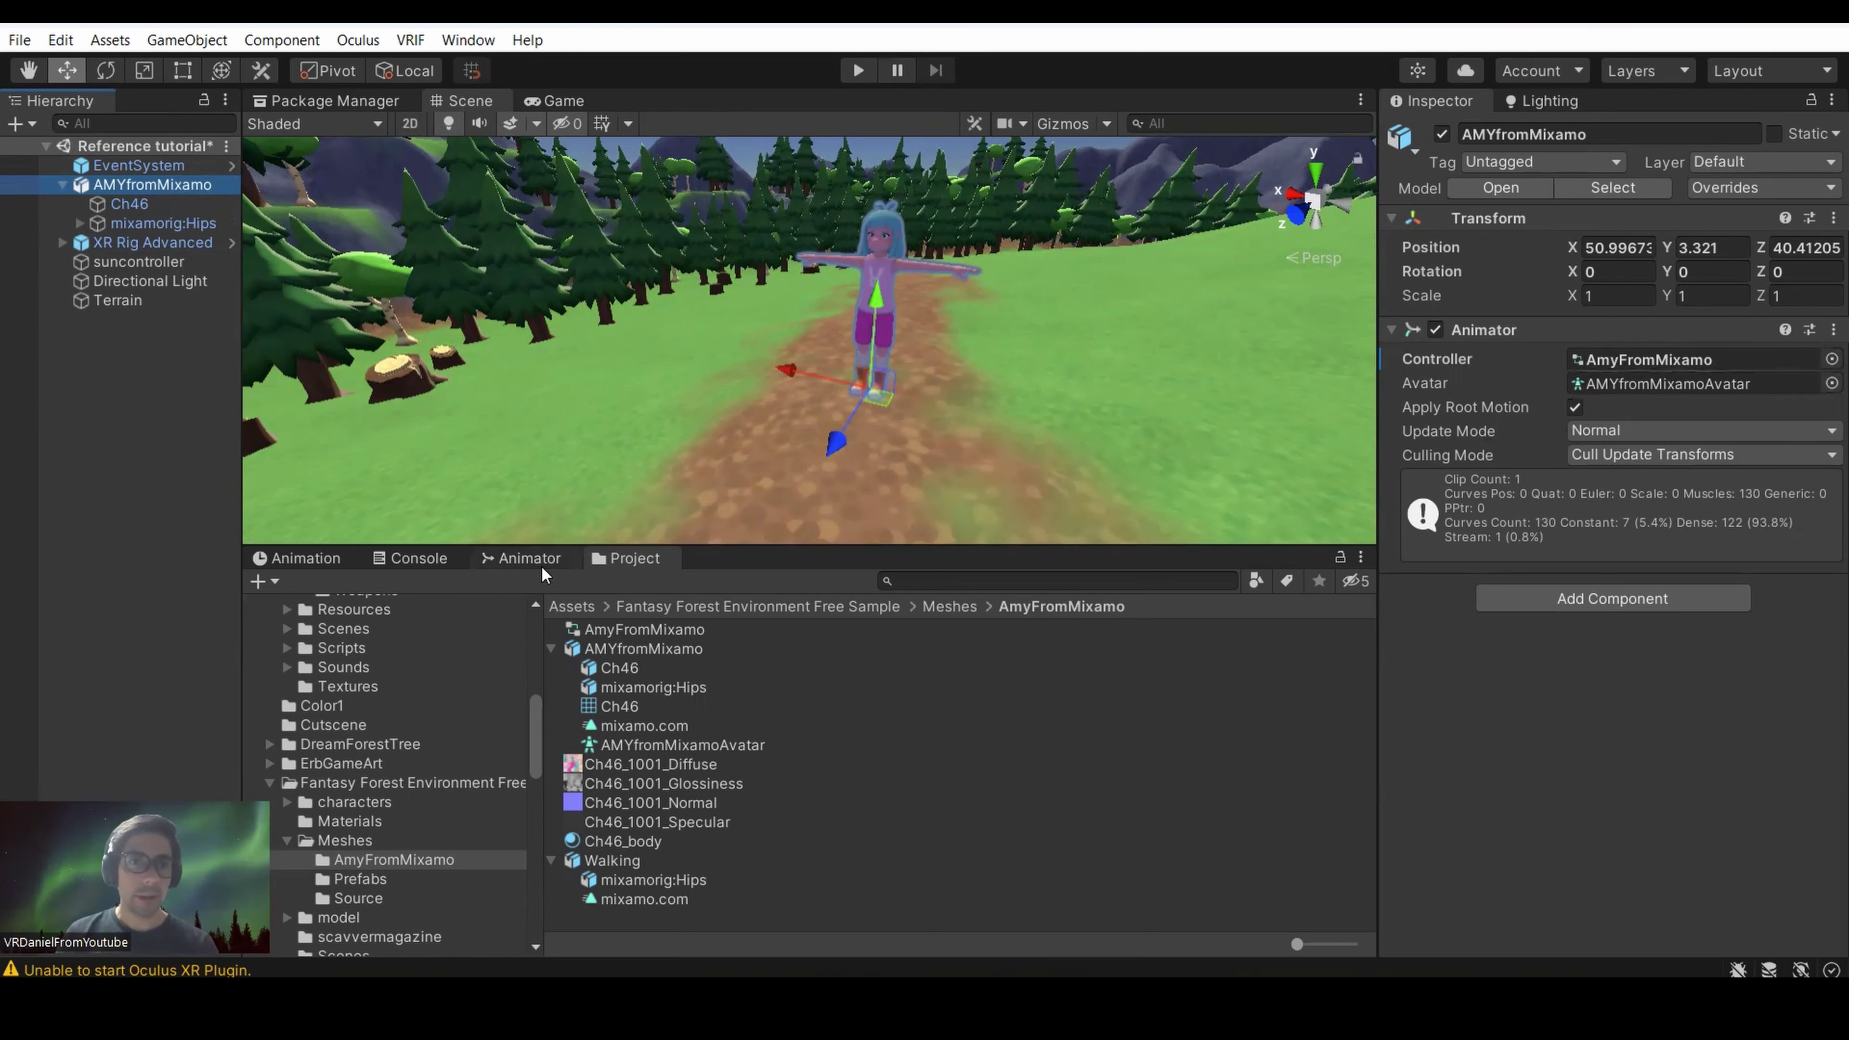
click(522, 562)
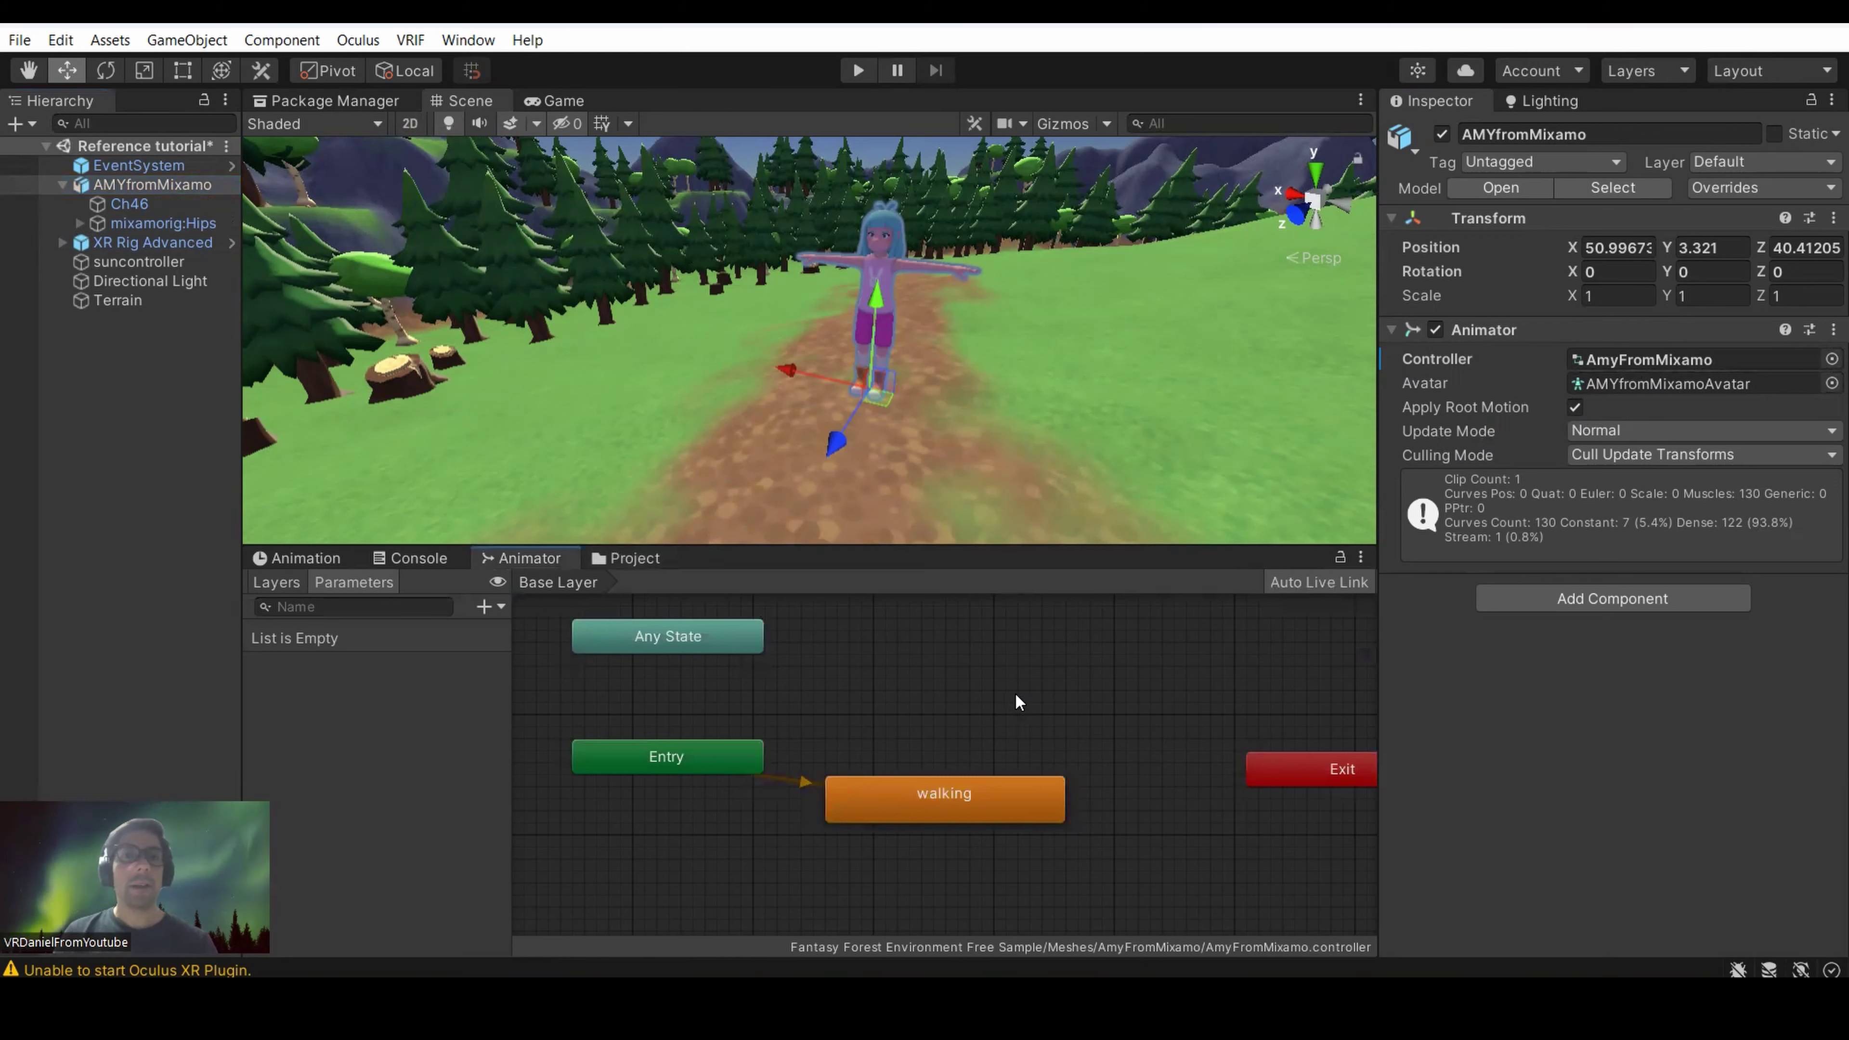
click(856, 71)
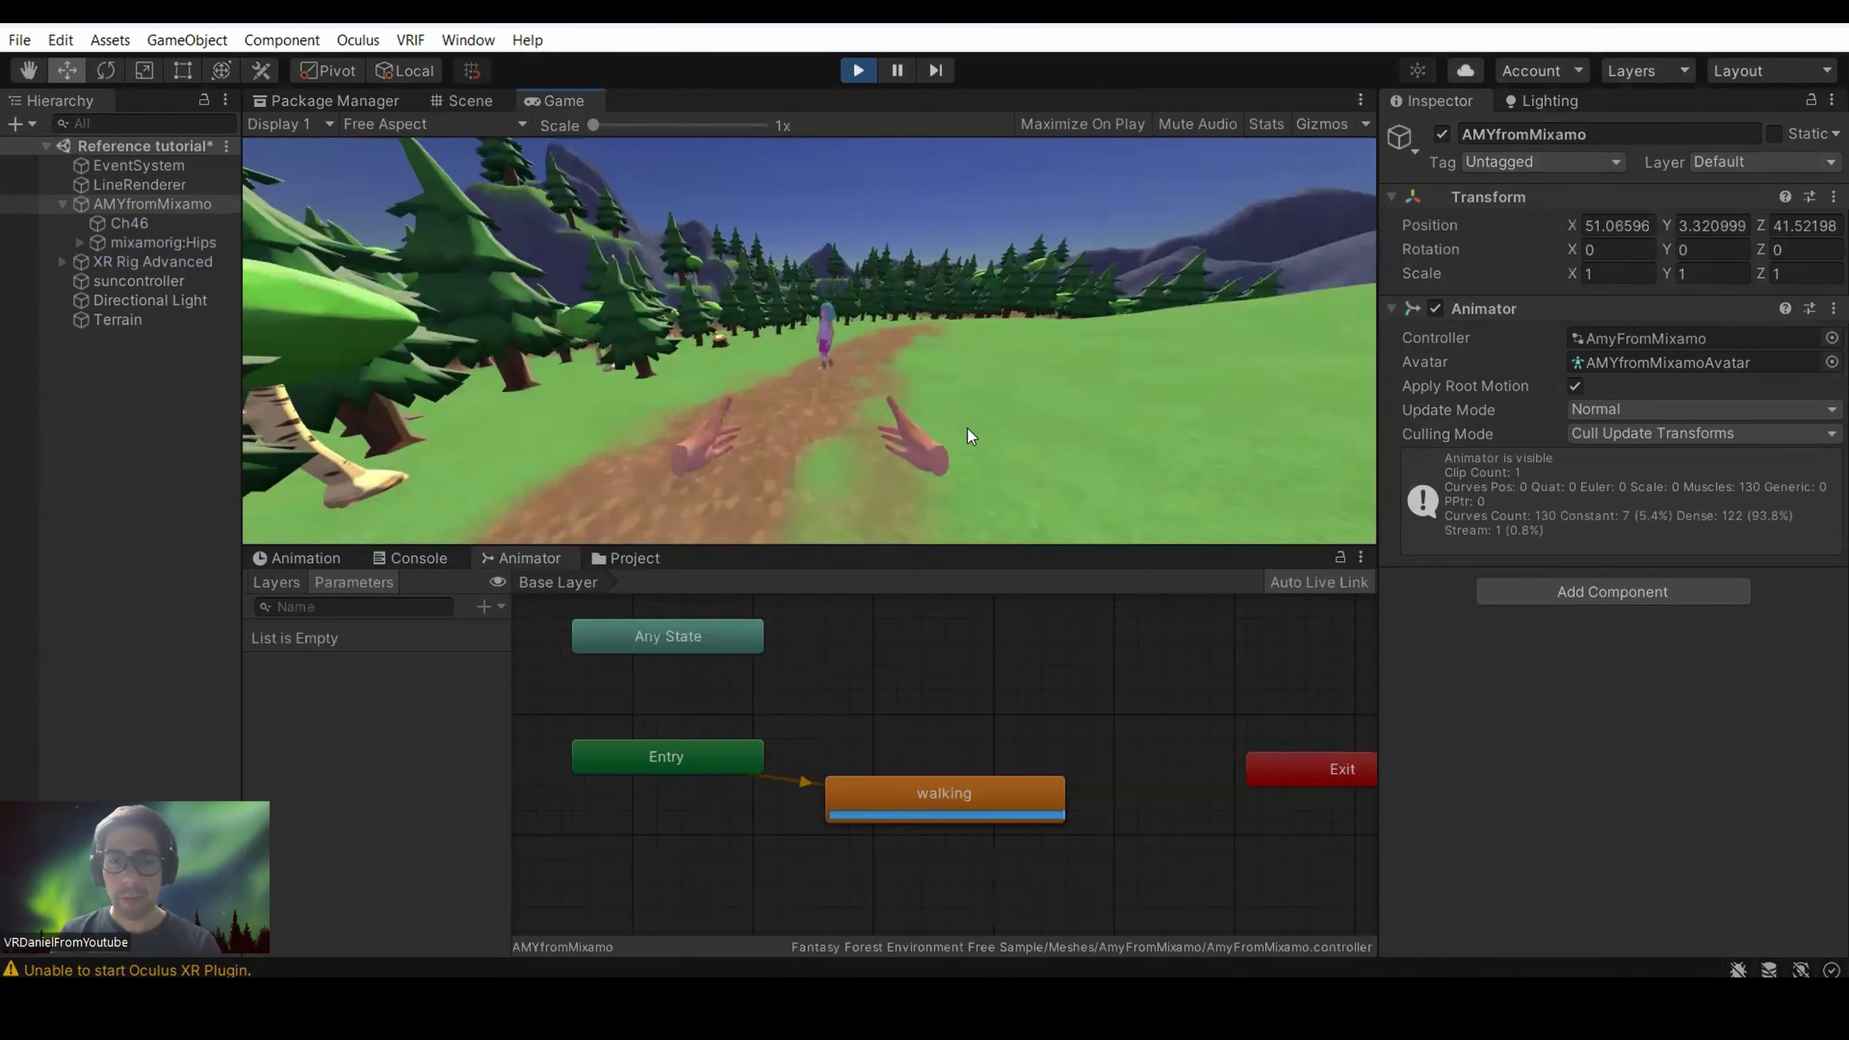
right_click(1017, 688)
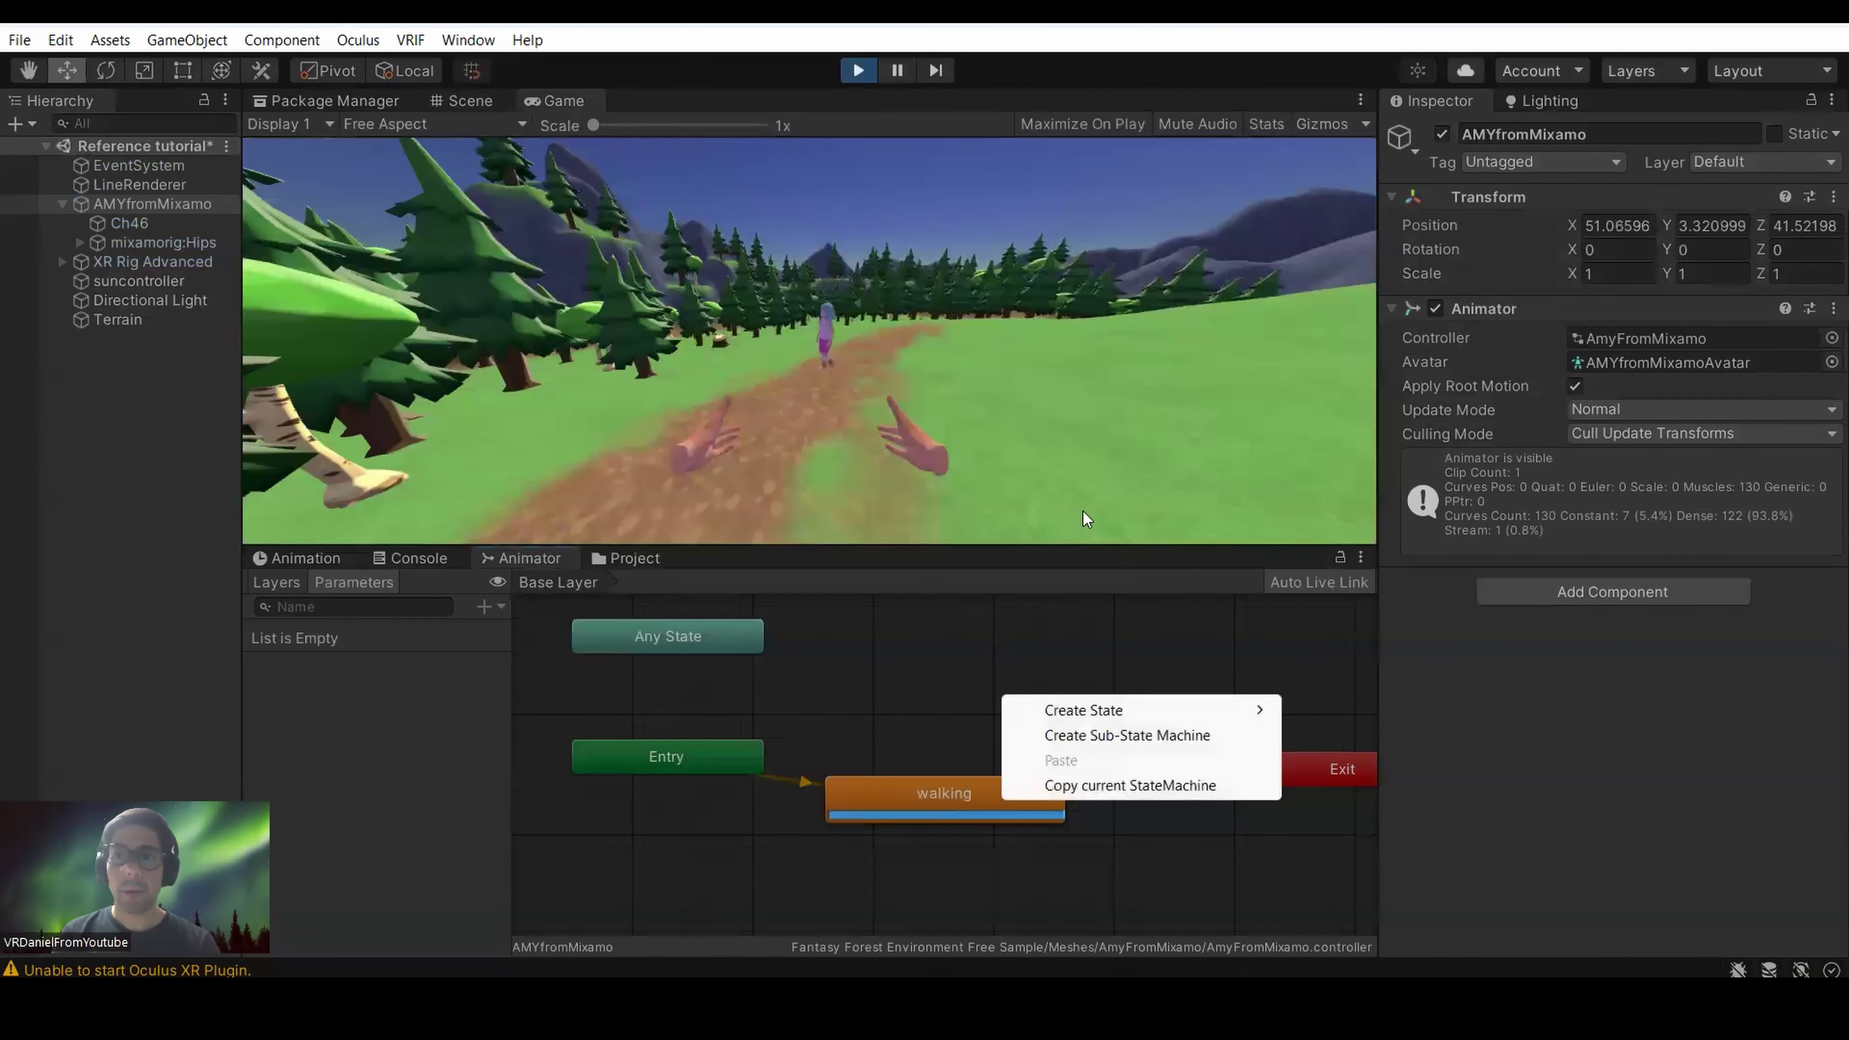
click(949, 700)
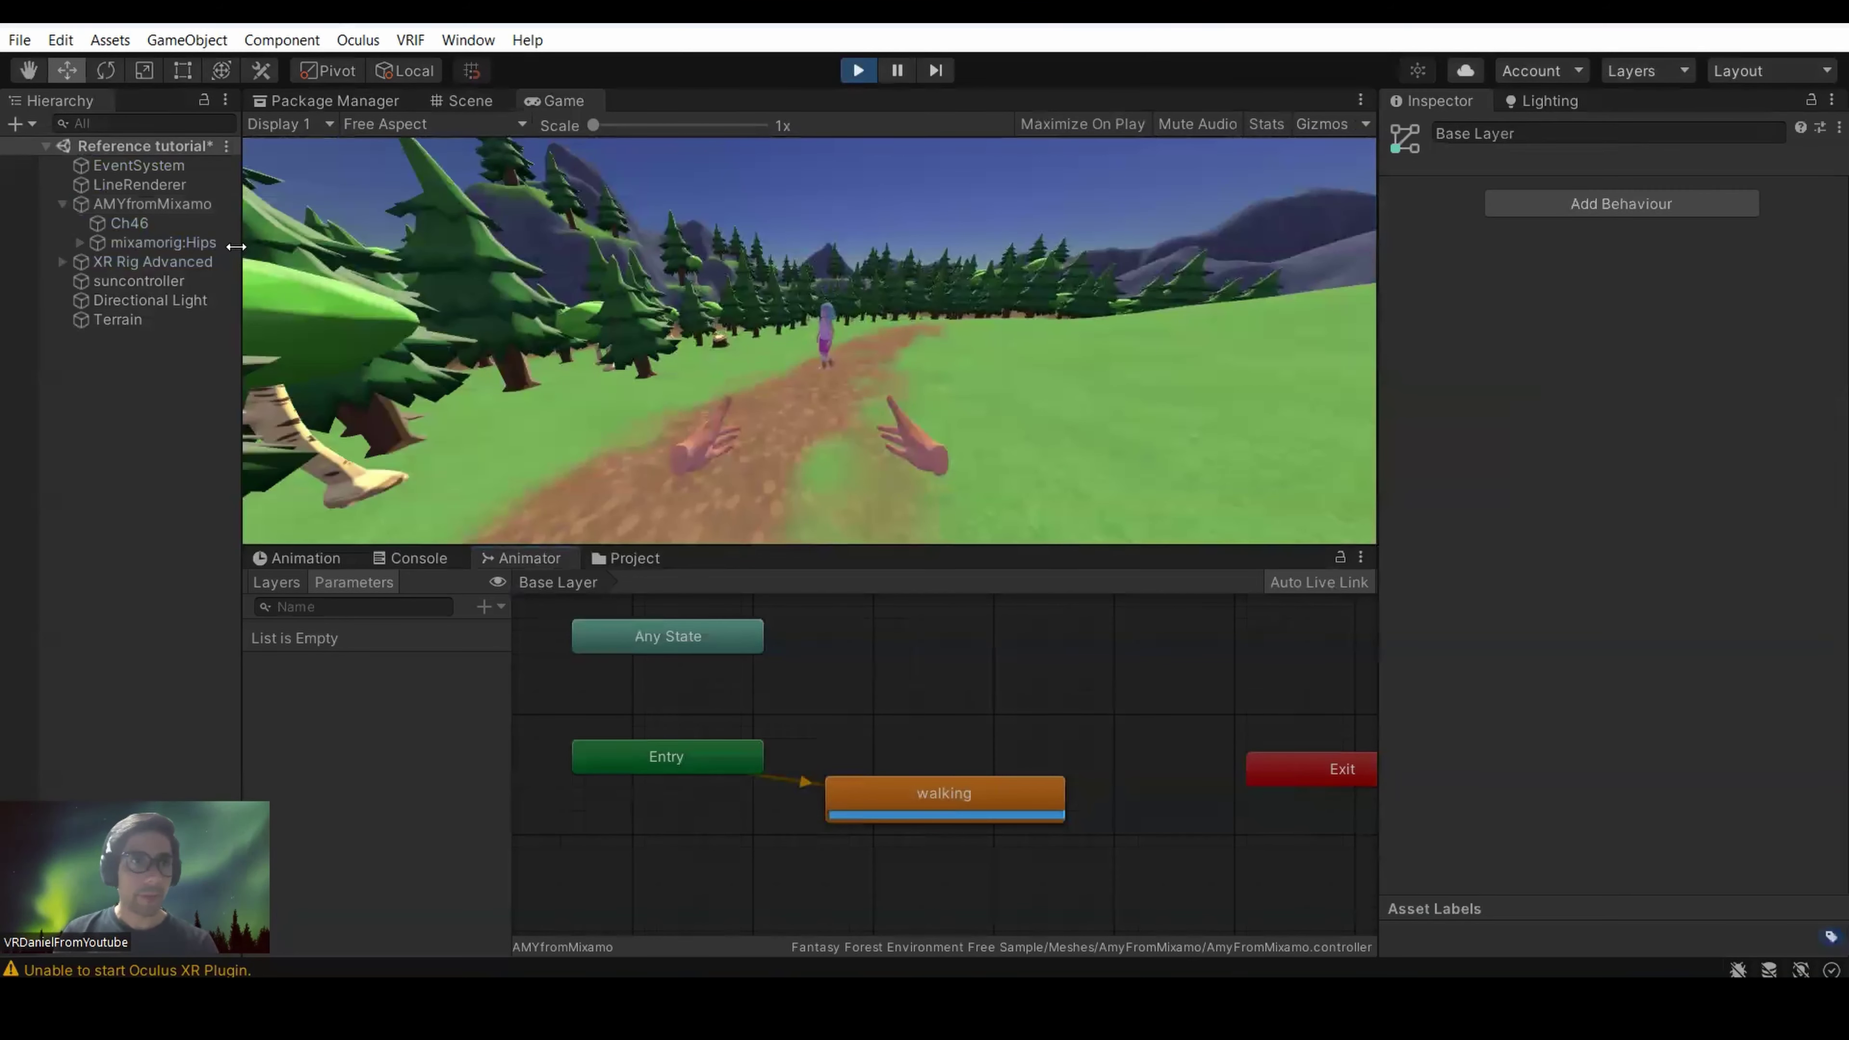
click(865, 68)
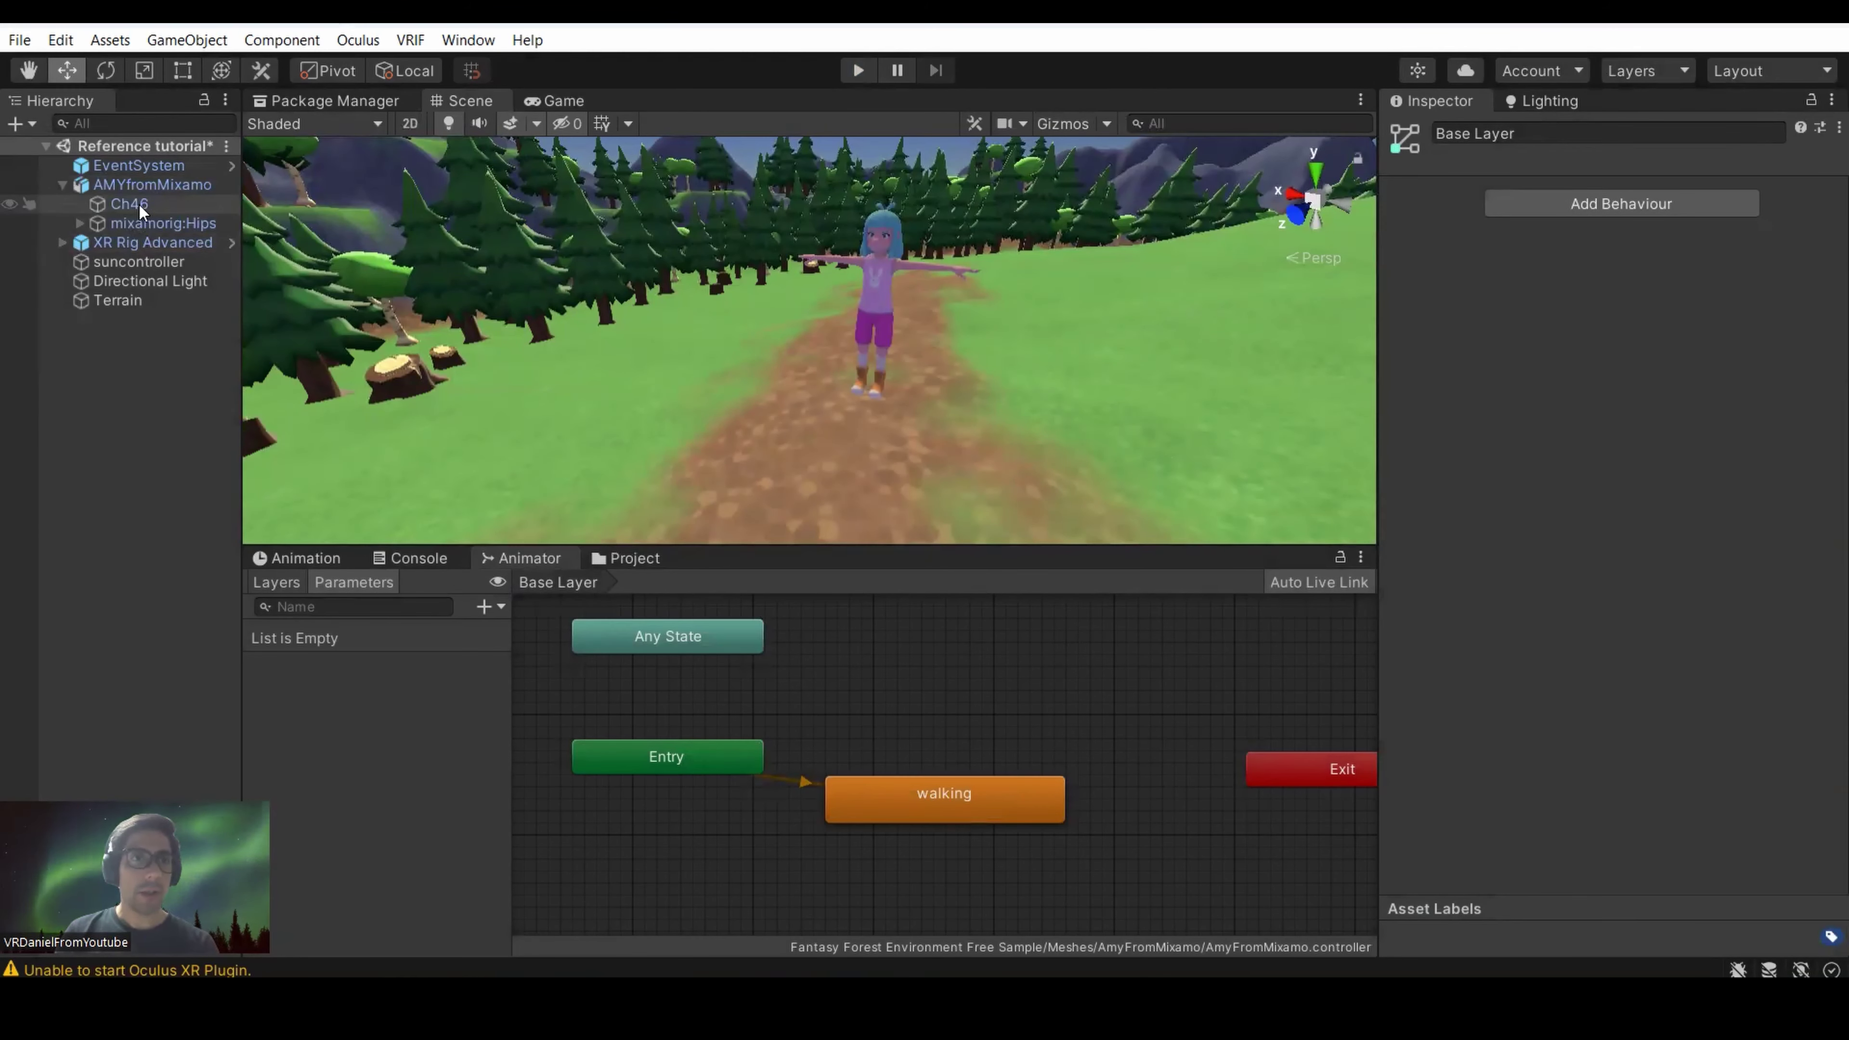
Enable Loop Time for the mixamo.com clip in Walking's animation import settings.
click(104, 223)
click(81, 223)
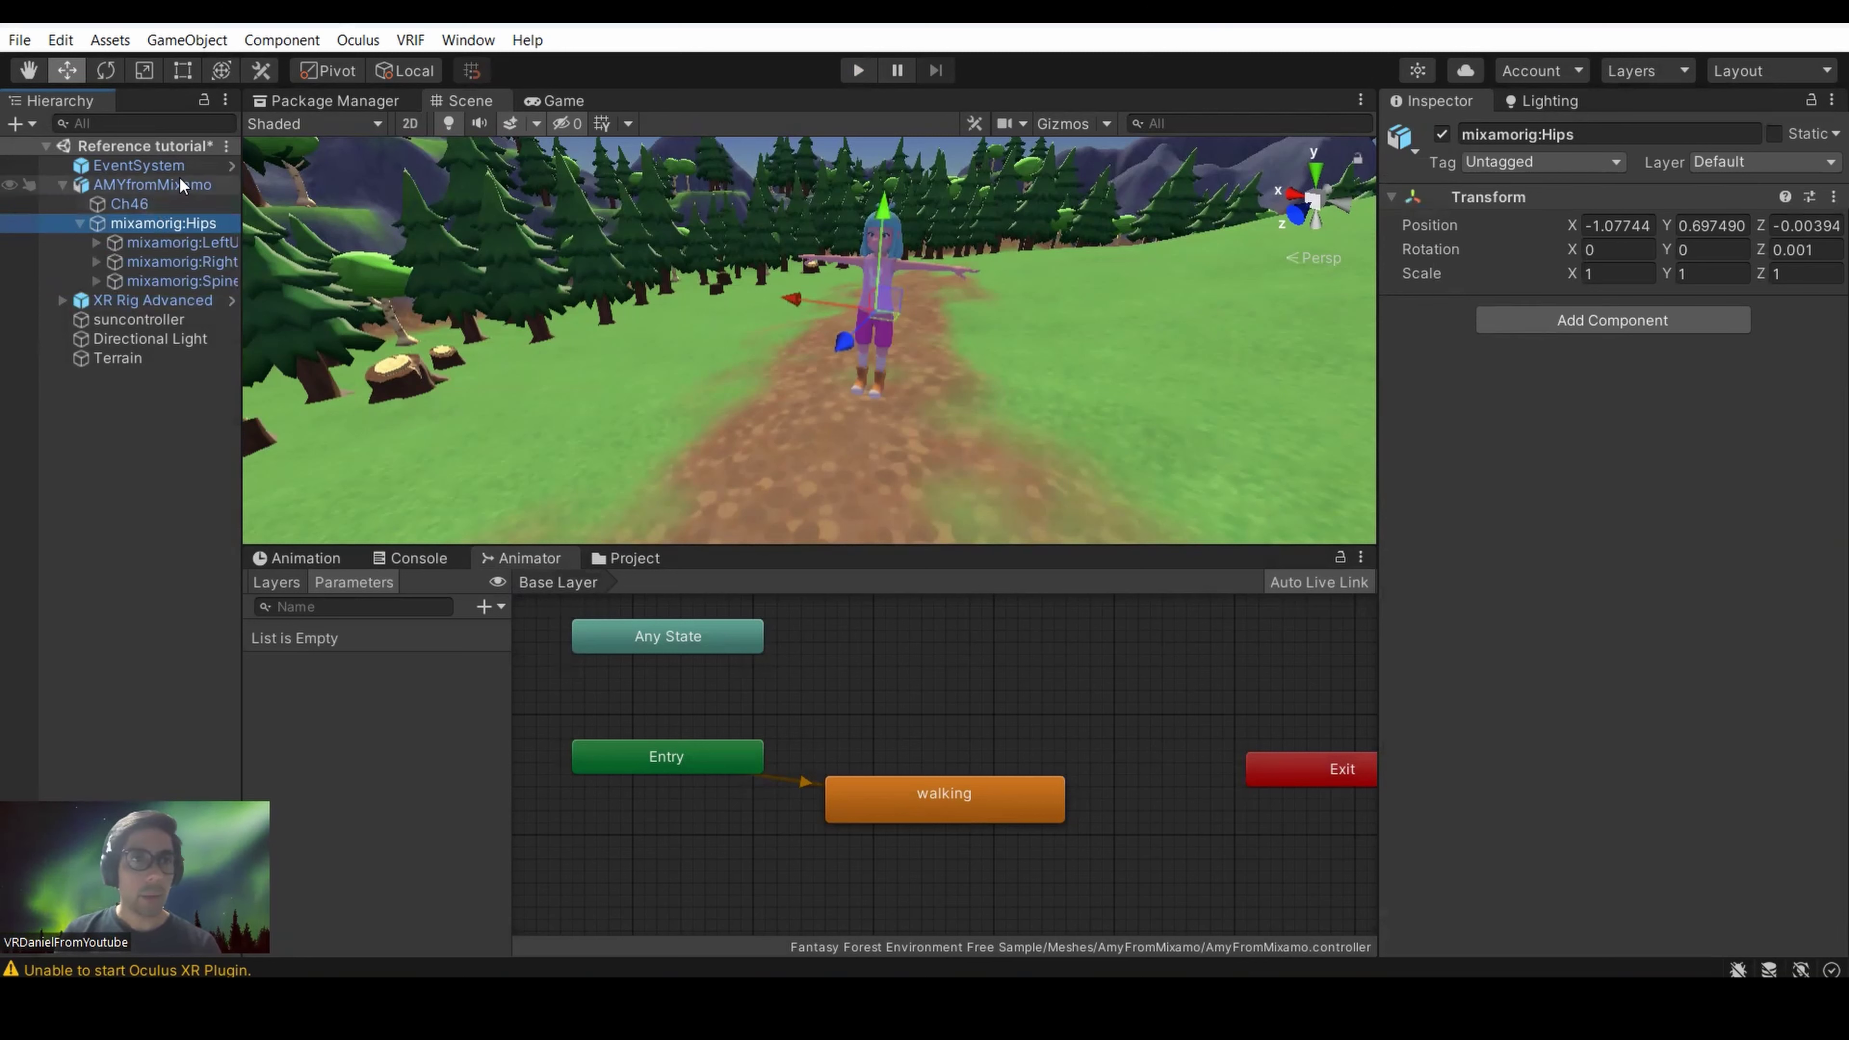
click(632, 557)
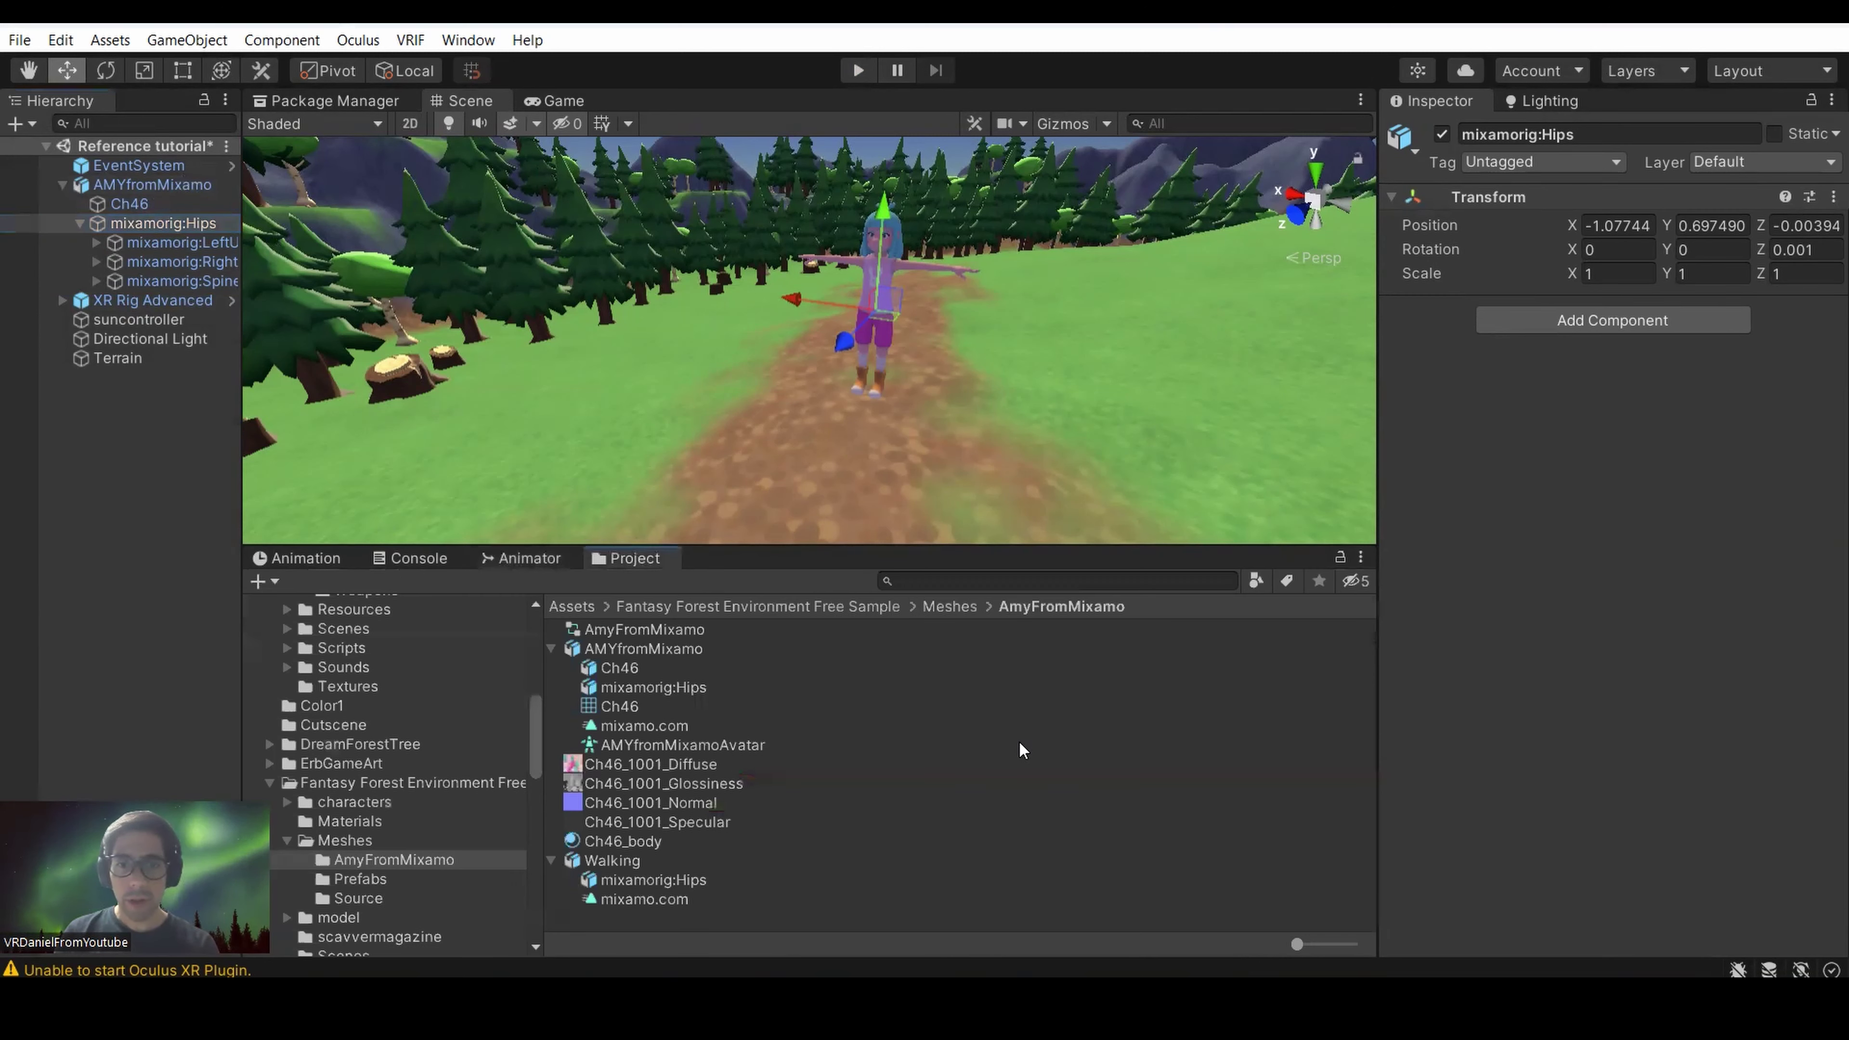
click(638, 899)
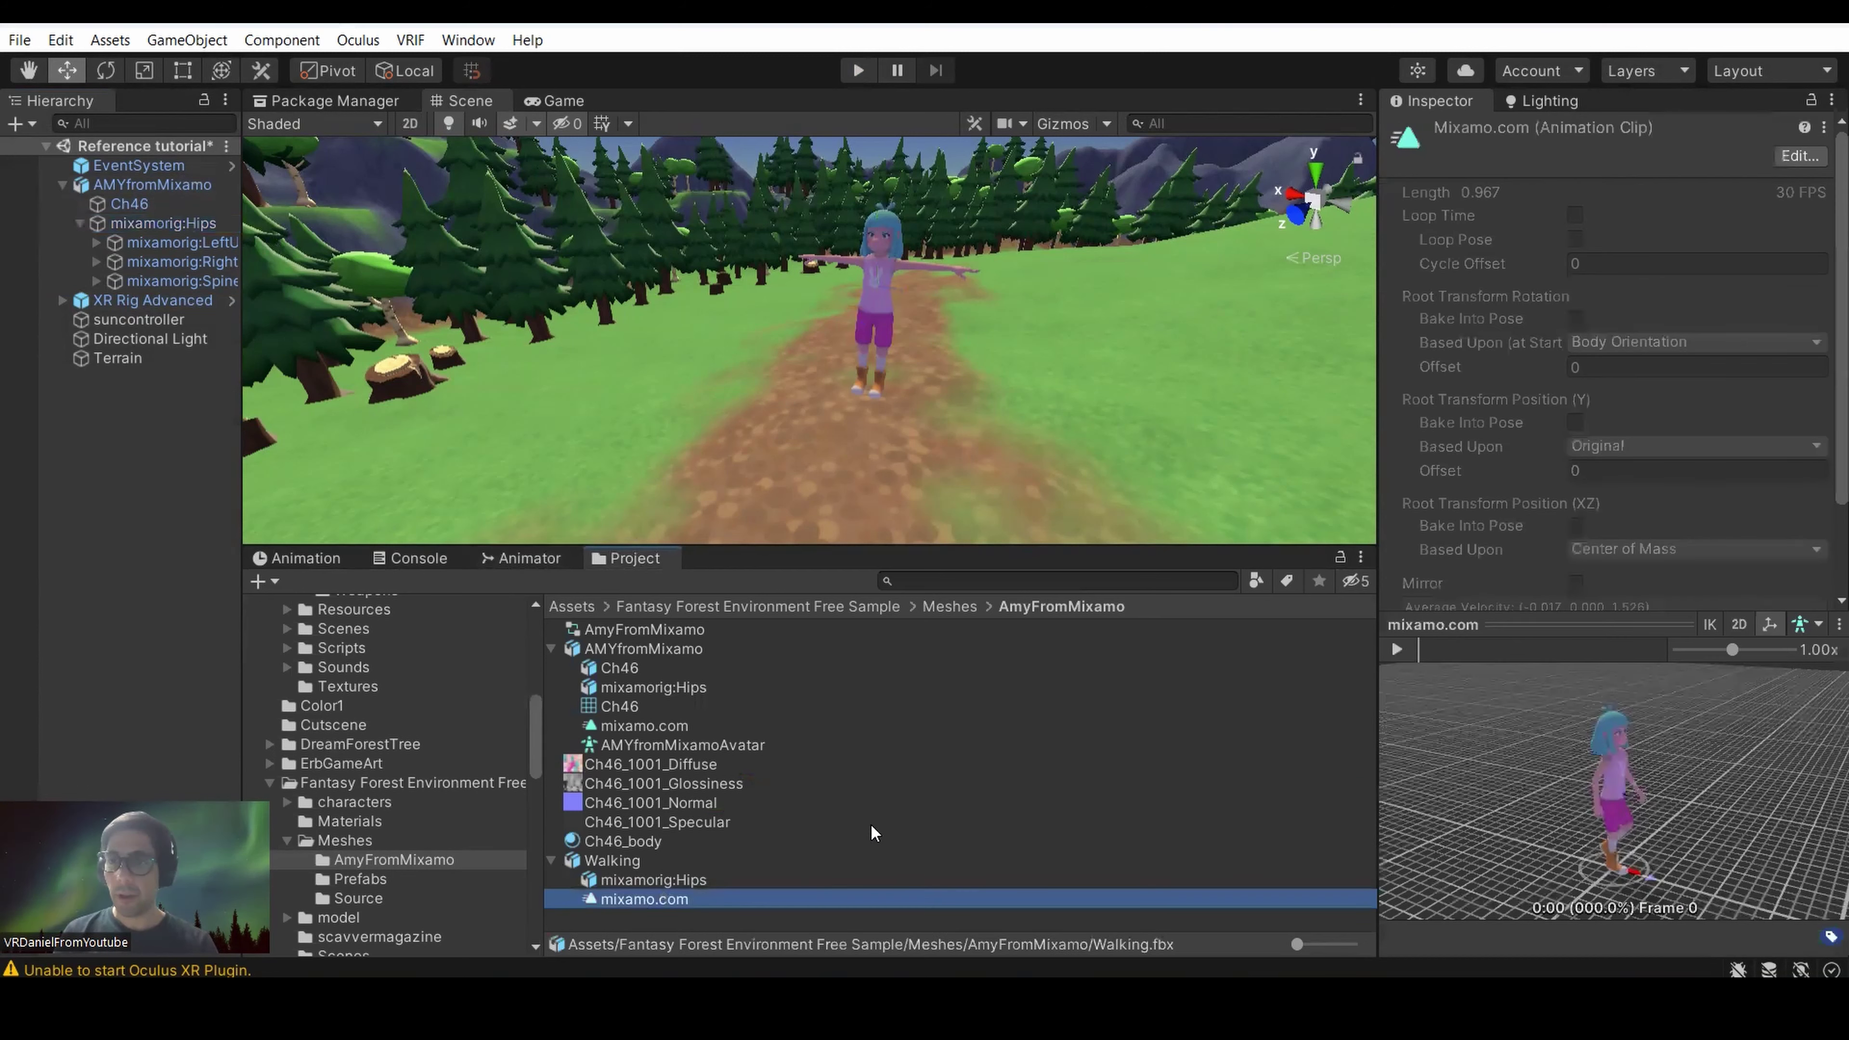
click(631, 860)
click(1622, 198)
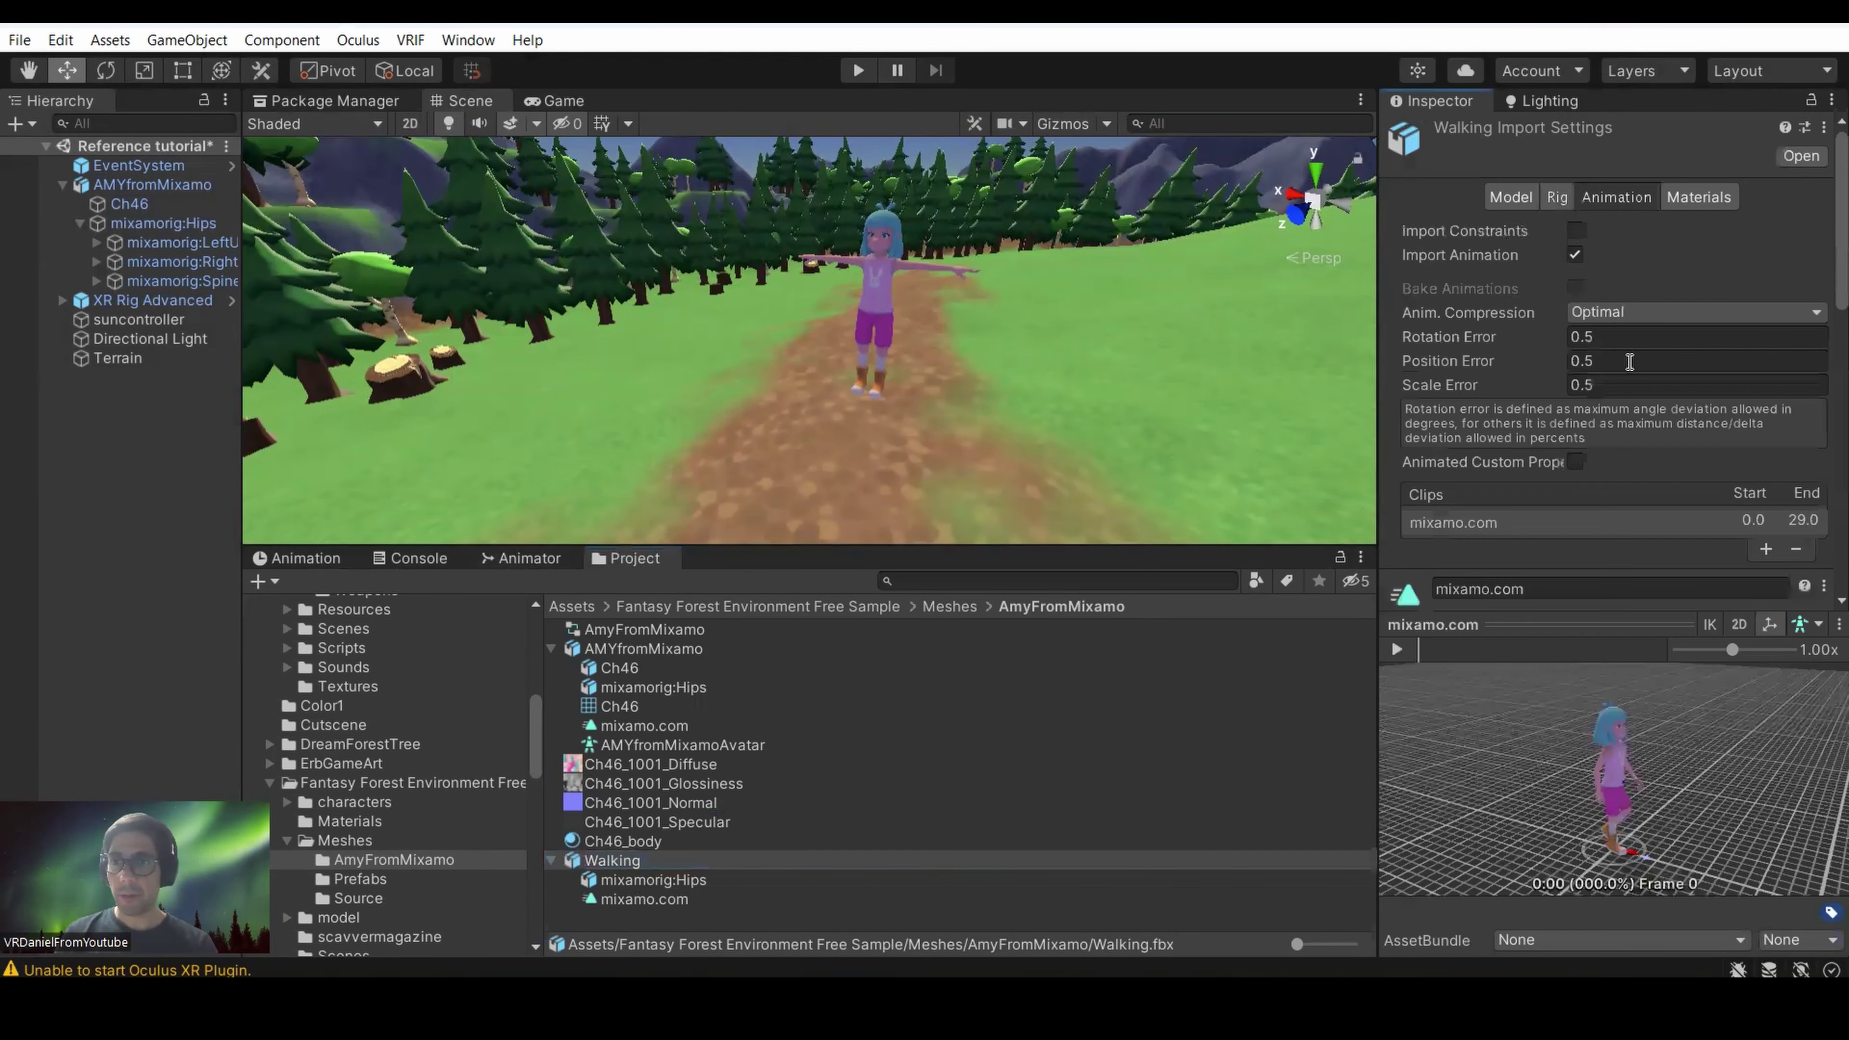
scroll(1654, 498, down, 3)
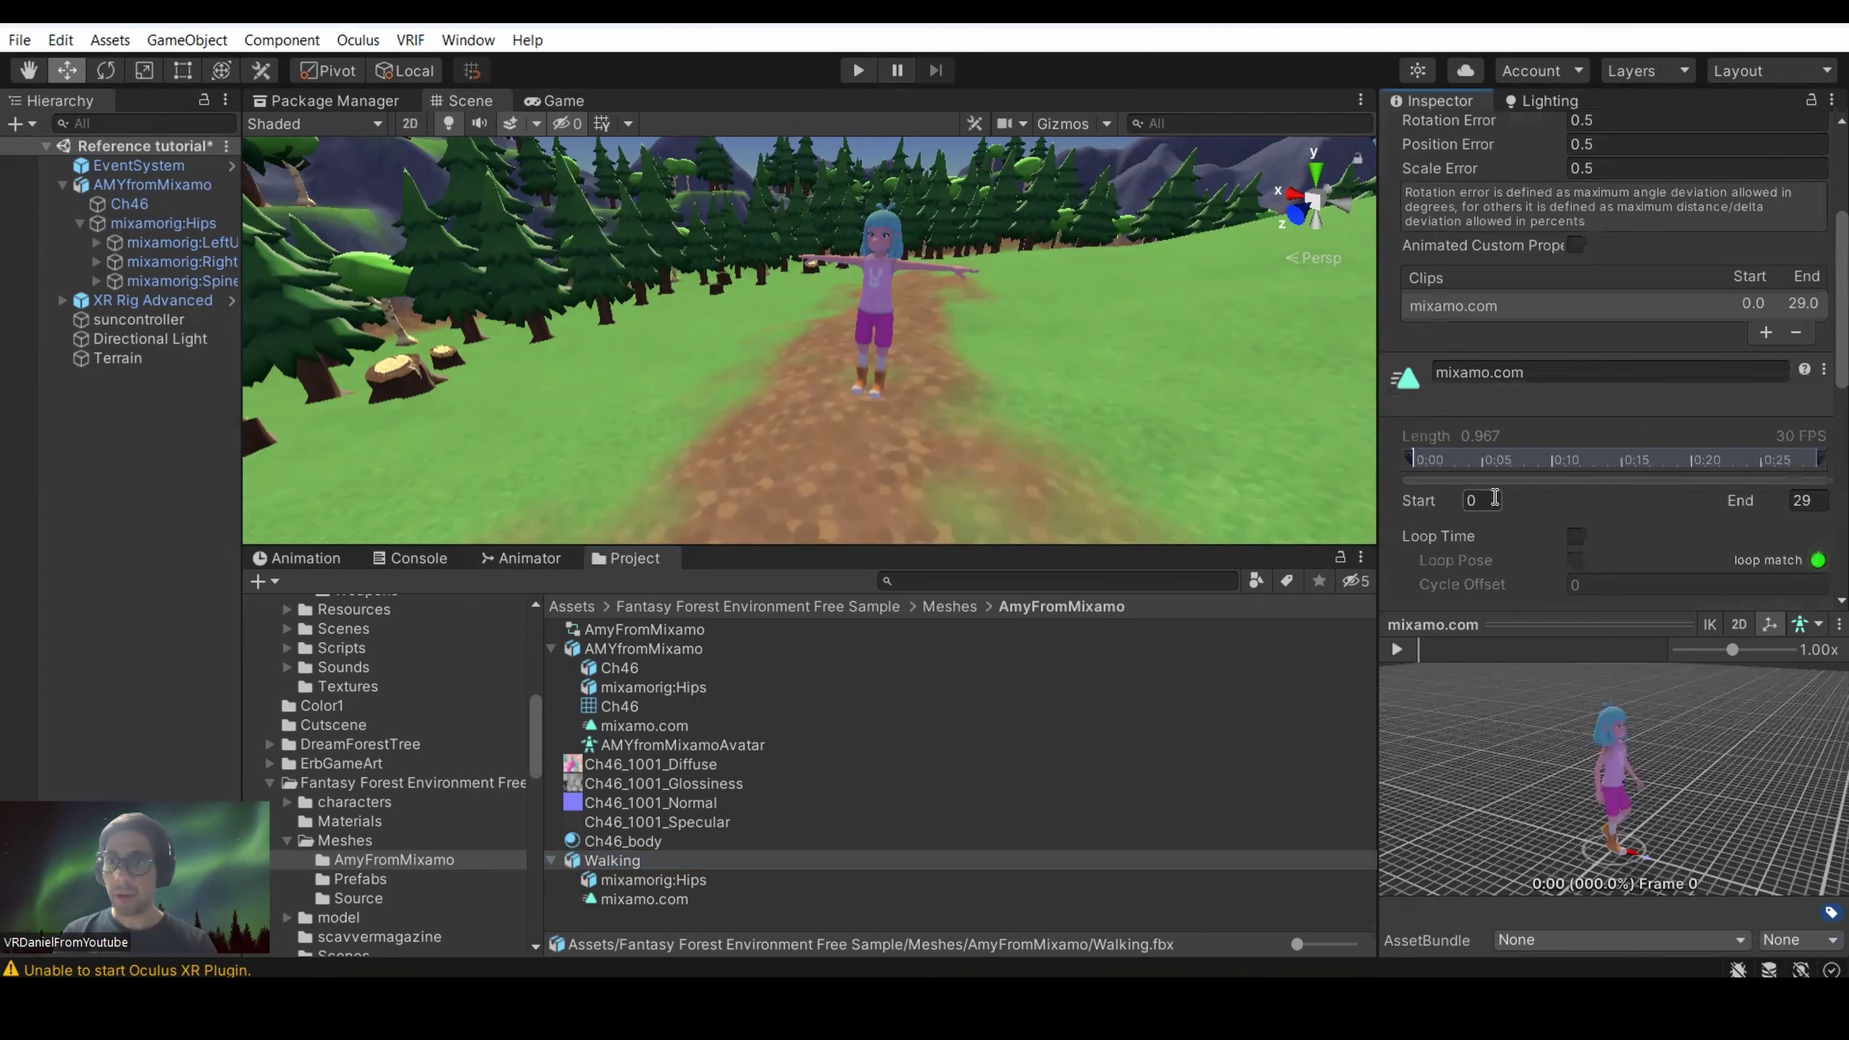
click(1574, 537)
scroll(1675, 468, down, 5)
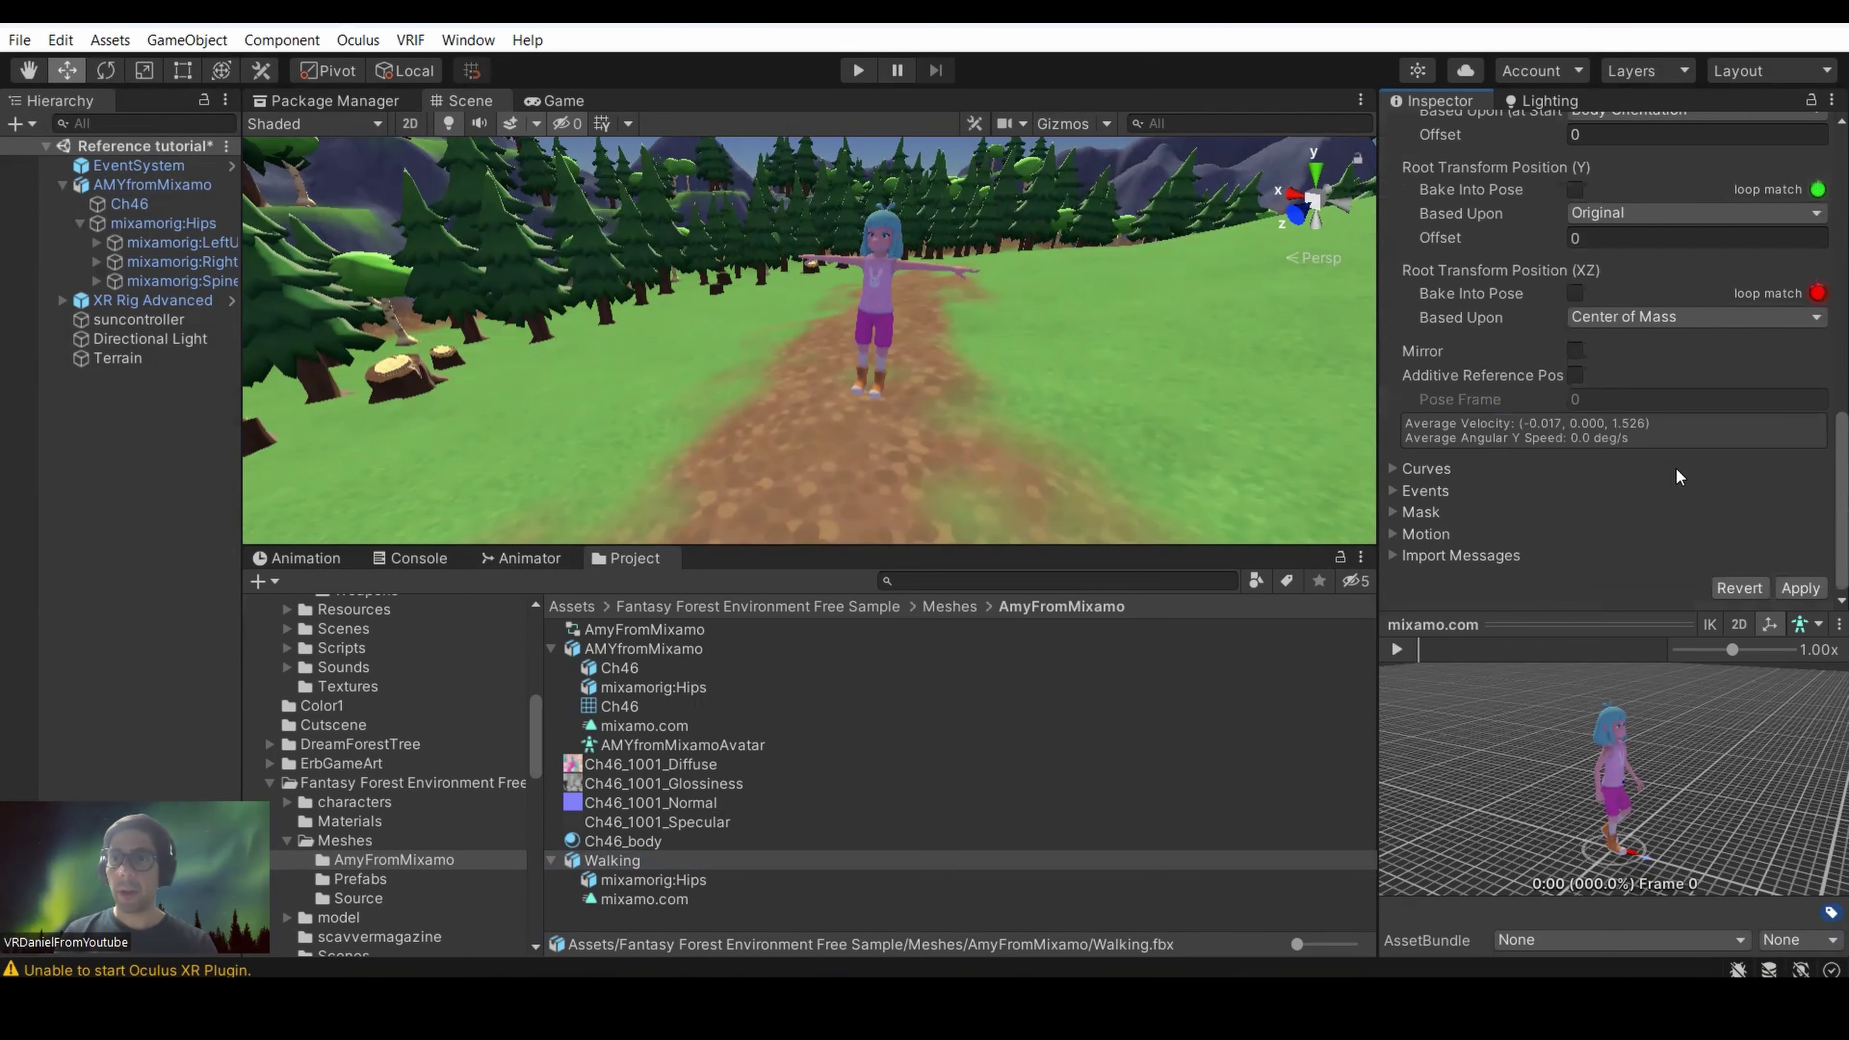
scroll(1674, 470, up, 2)
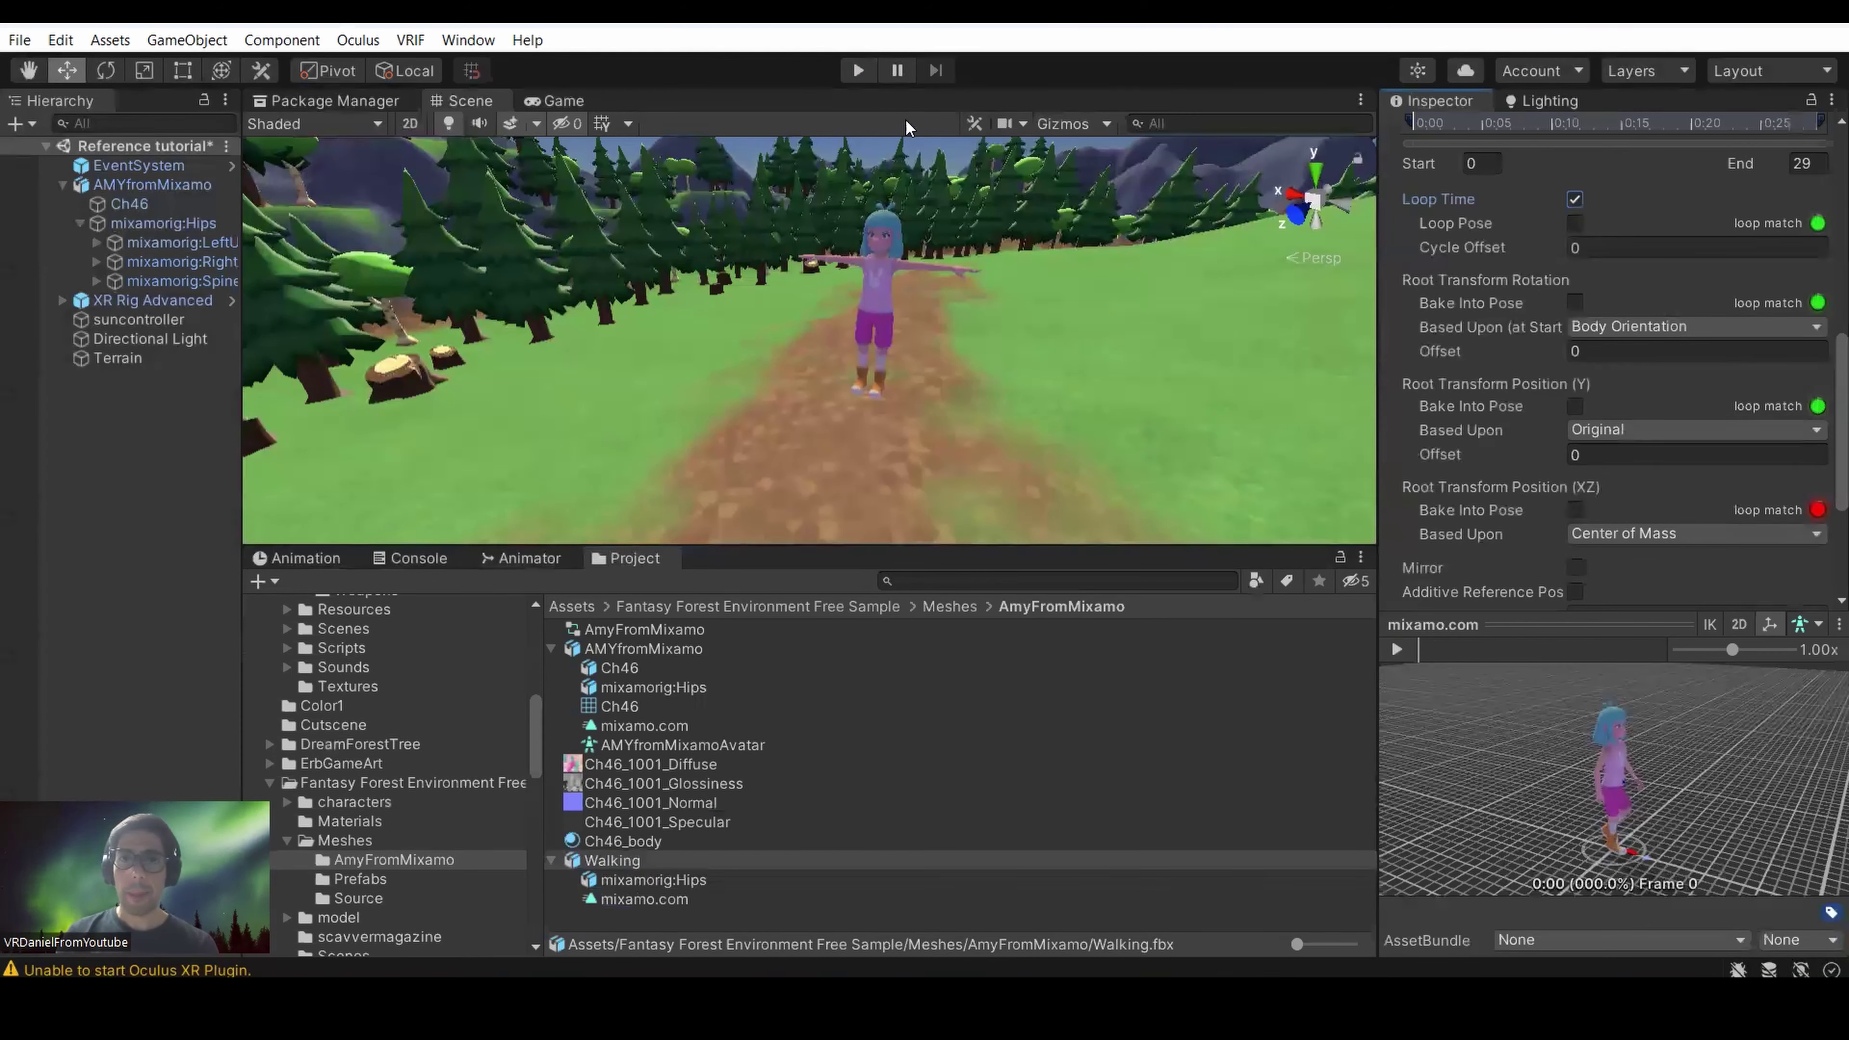
Run the scene and follow the character to check that the walking animation loops, and stop playback.
click(858, 70)
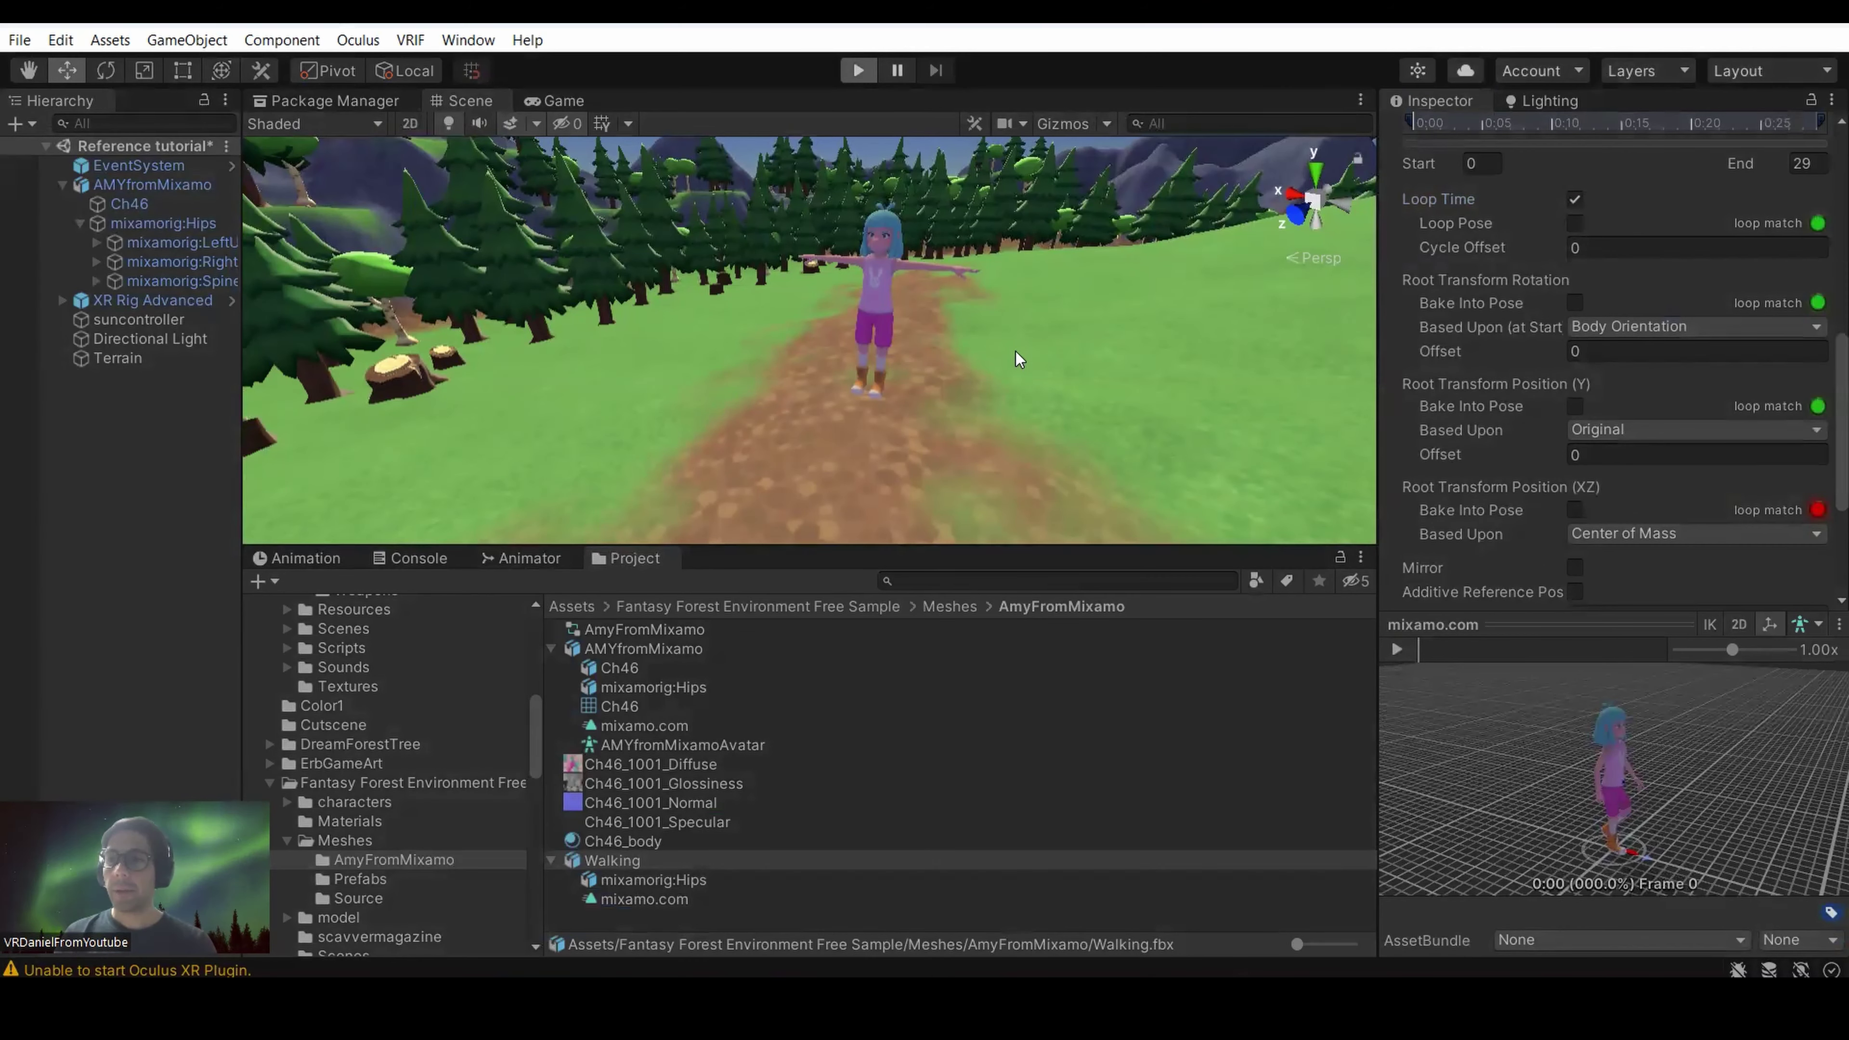
click(894, 544)
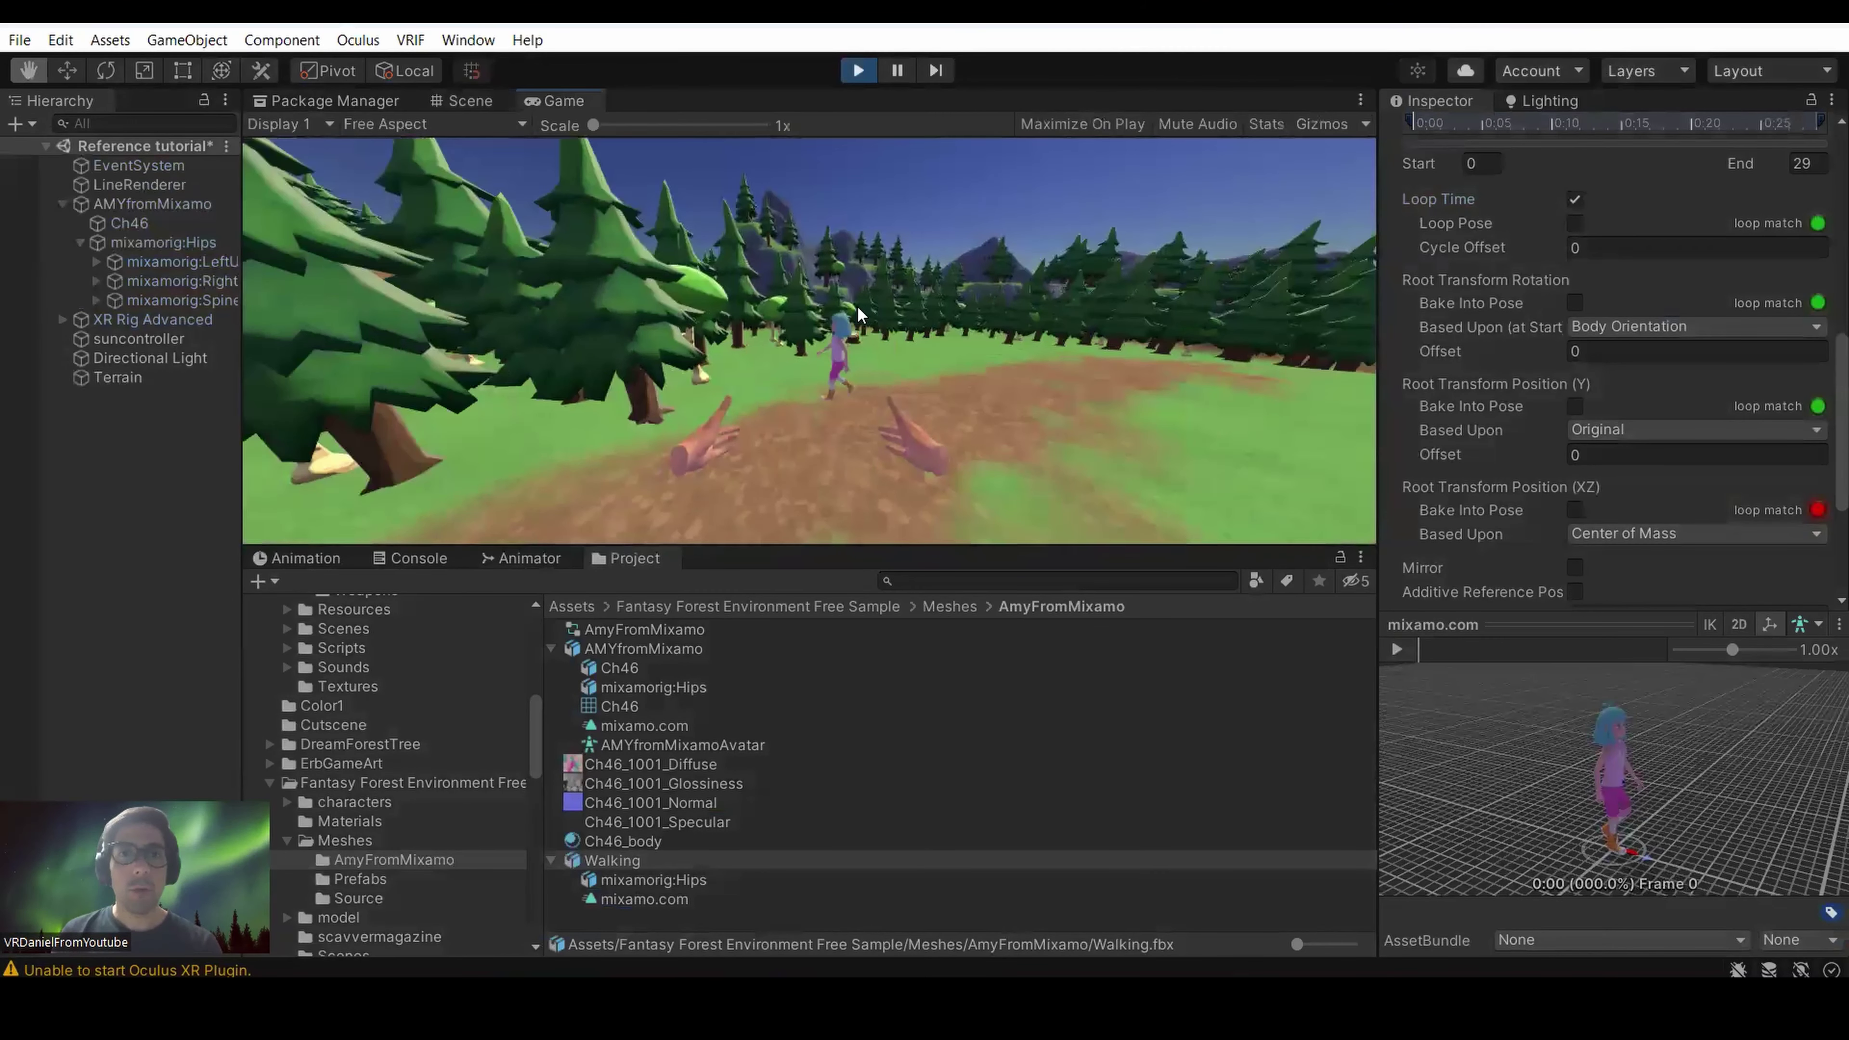
key(w)
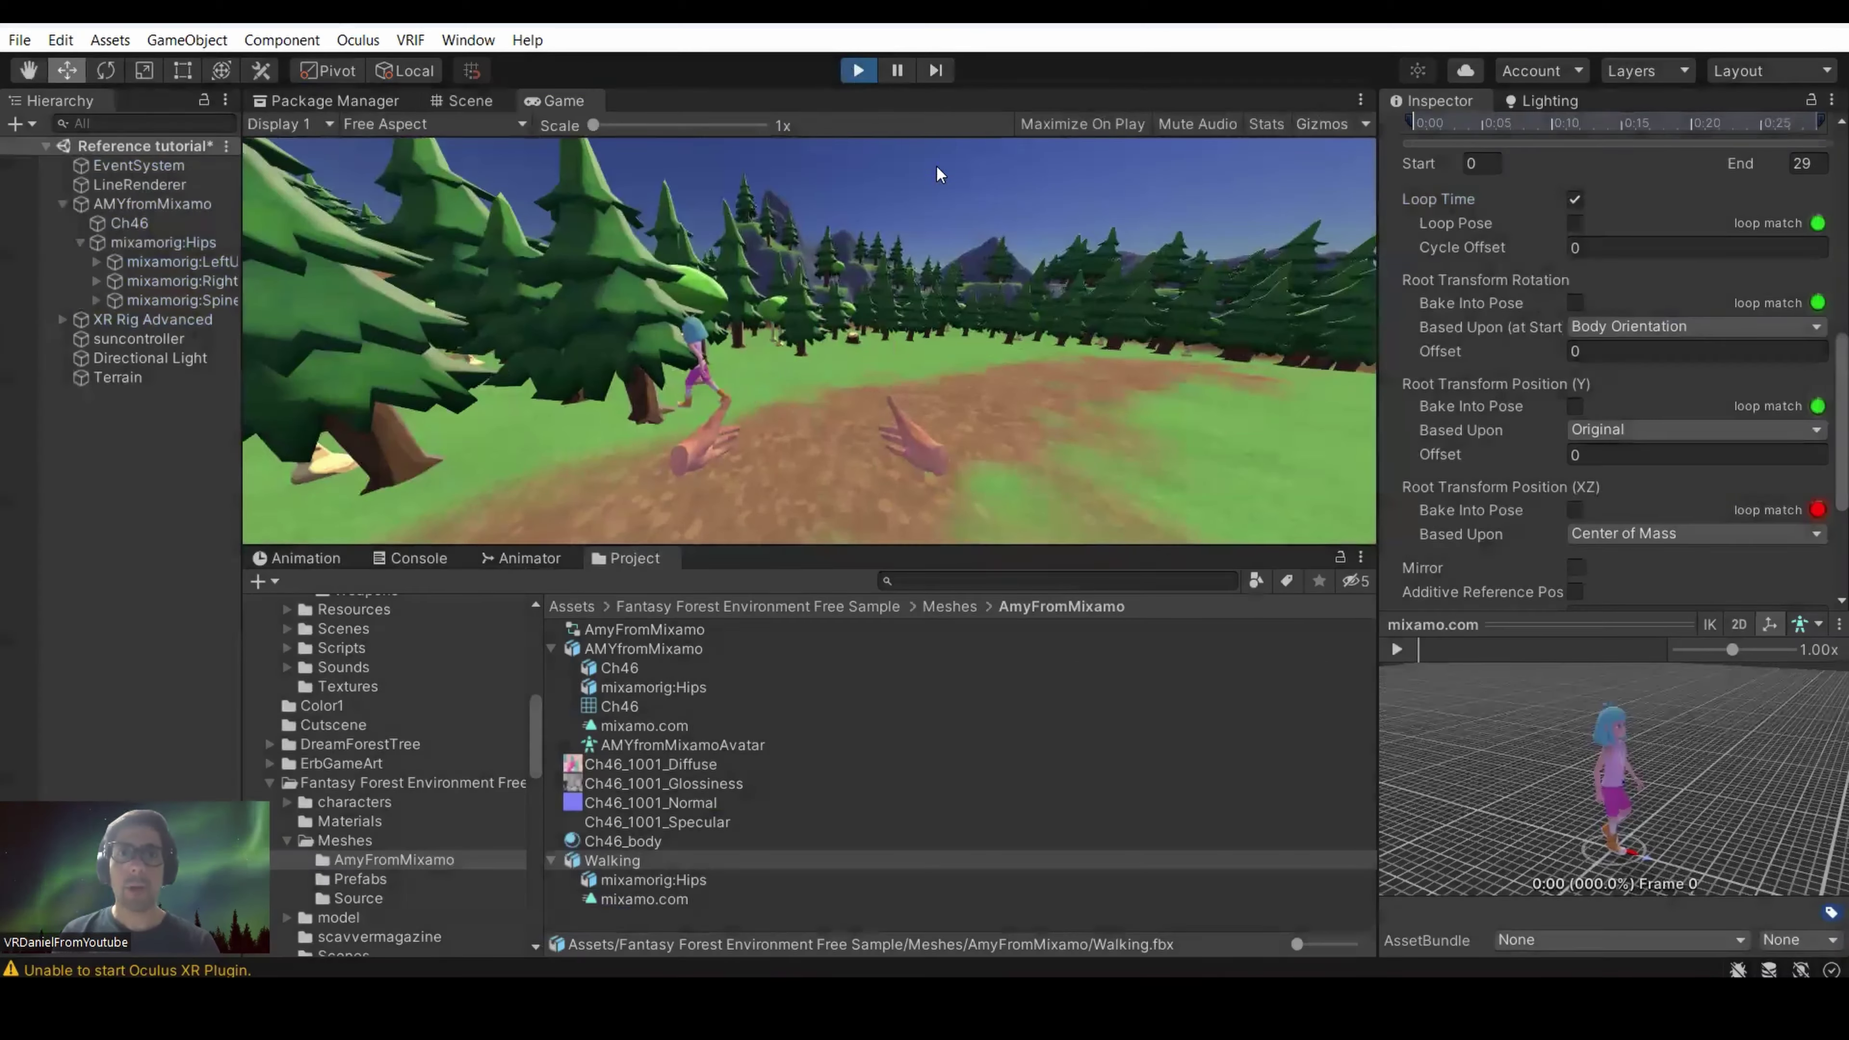
key(ctrl+p)
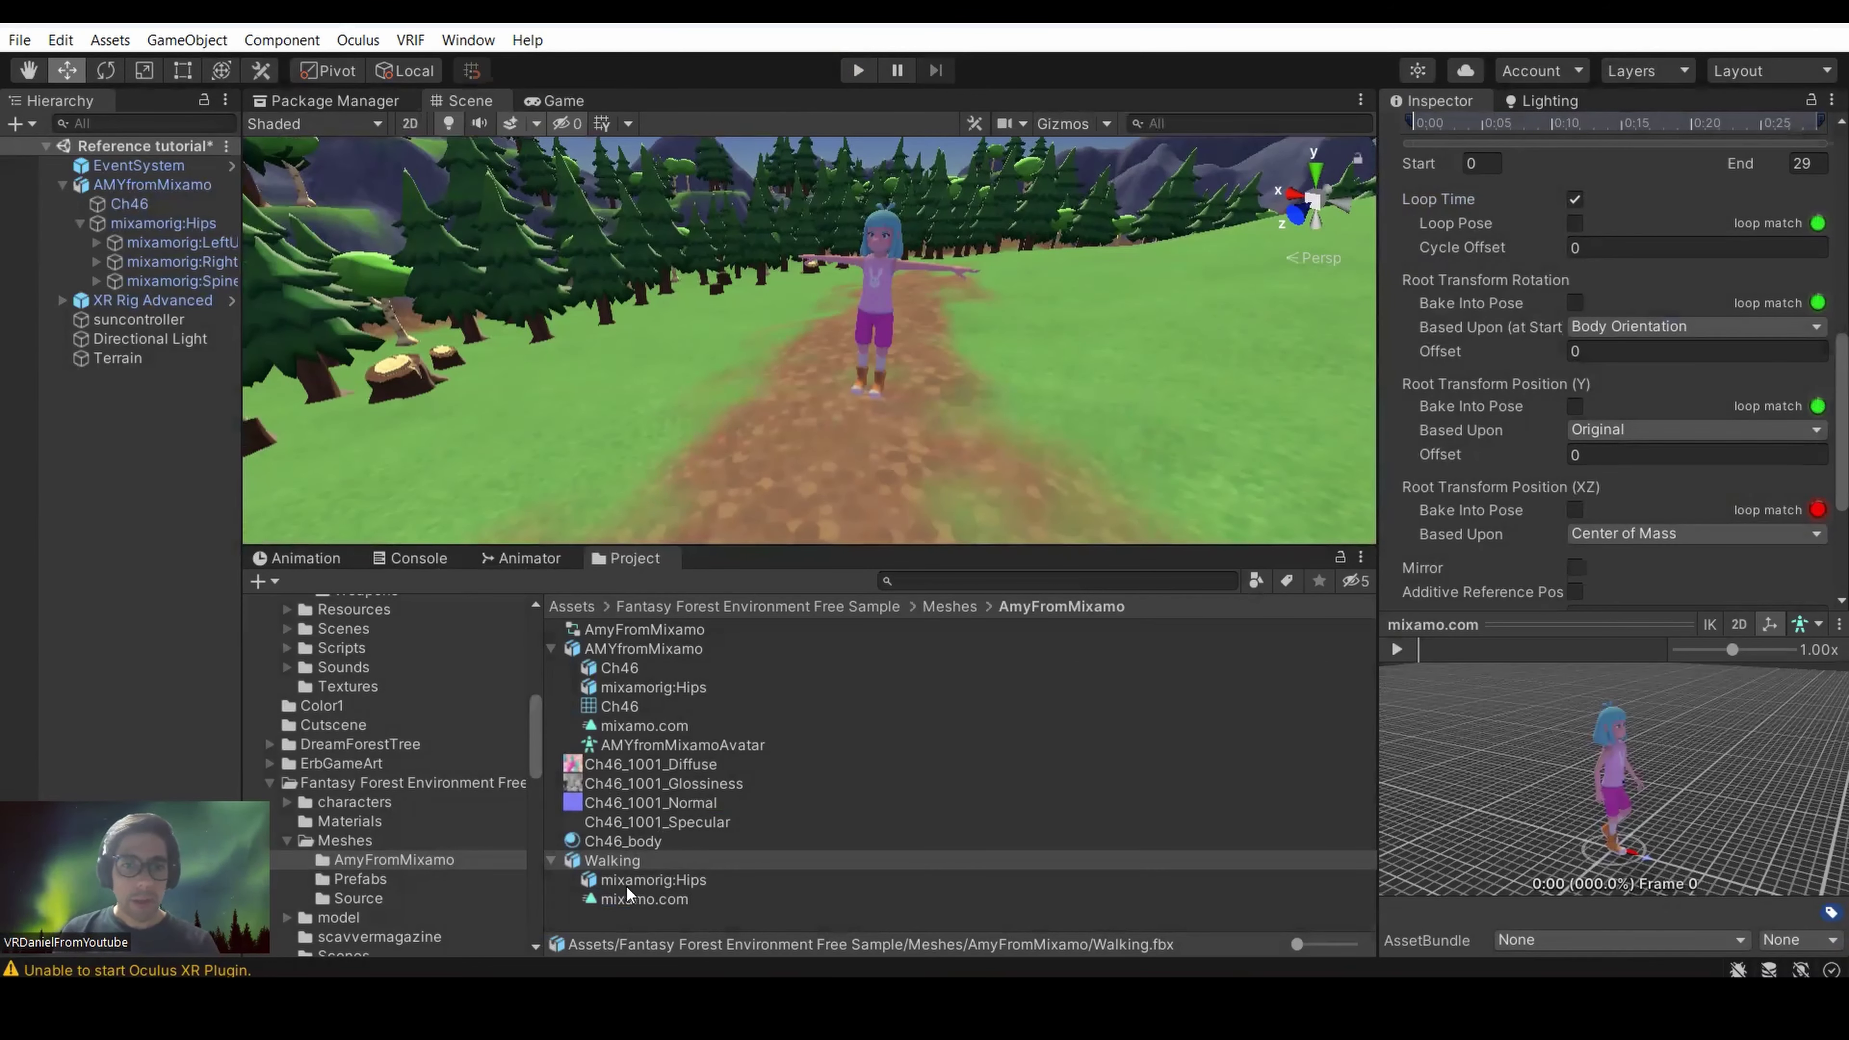
Open the Walking asset's mixamo.com clip in the Animation editor and examine its keyframes, and view the animator graph.
click(635, 899)
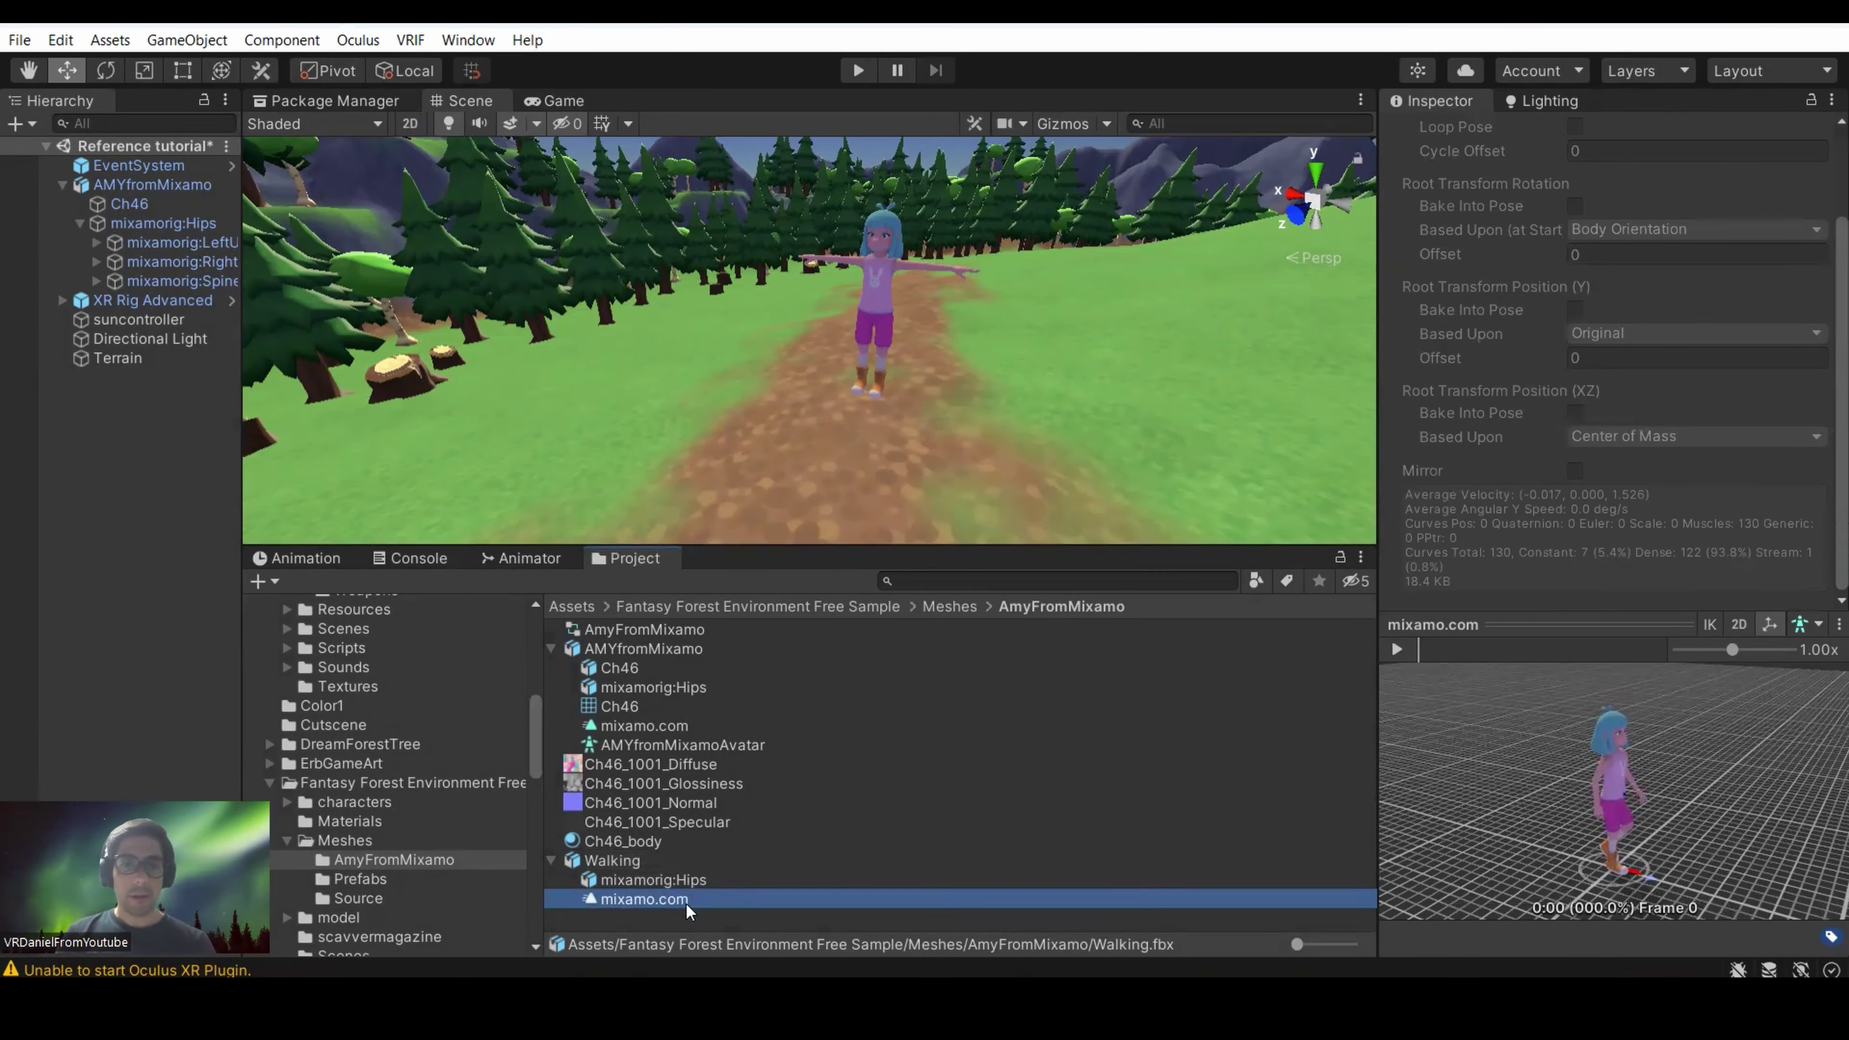
double_click(670, 904)
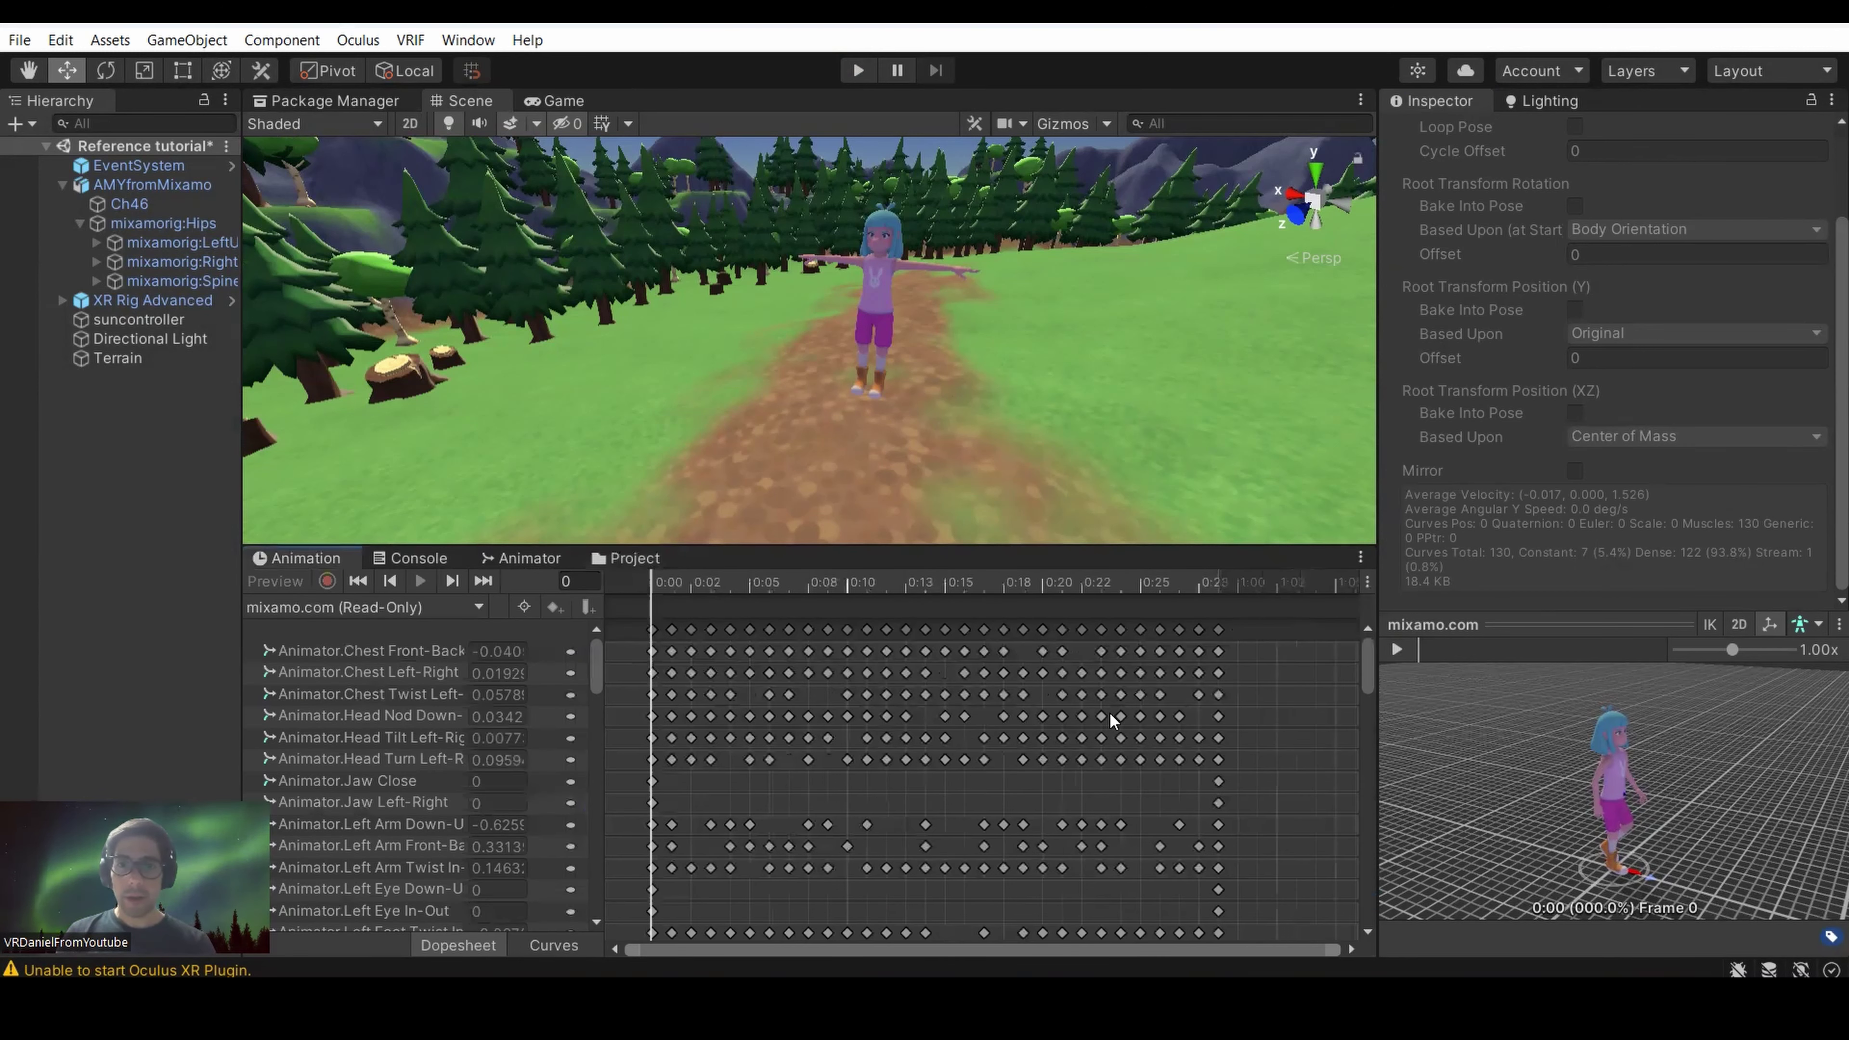
drag(1365, 669, 1358, 931)
drag(1367, 787, 1332, 560)
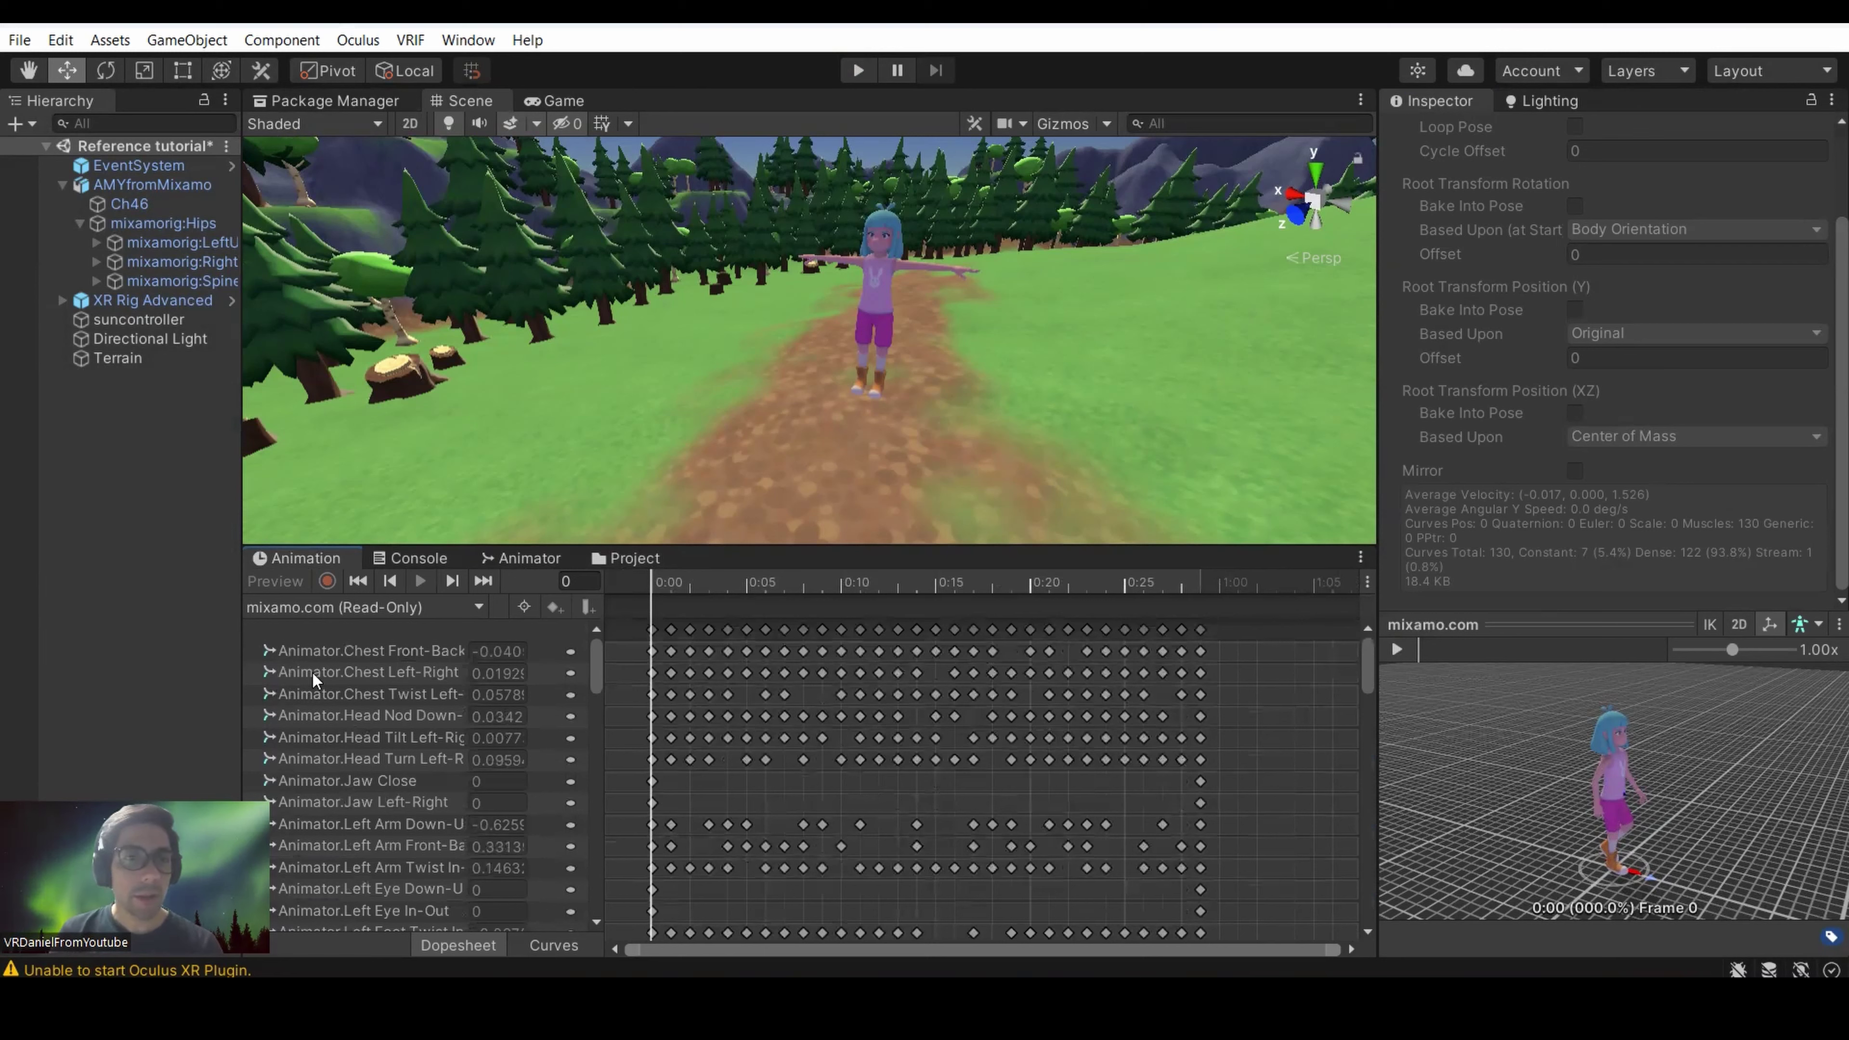
click(337, 645)
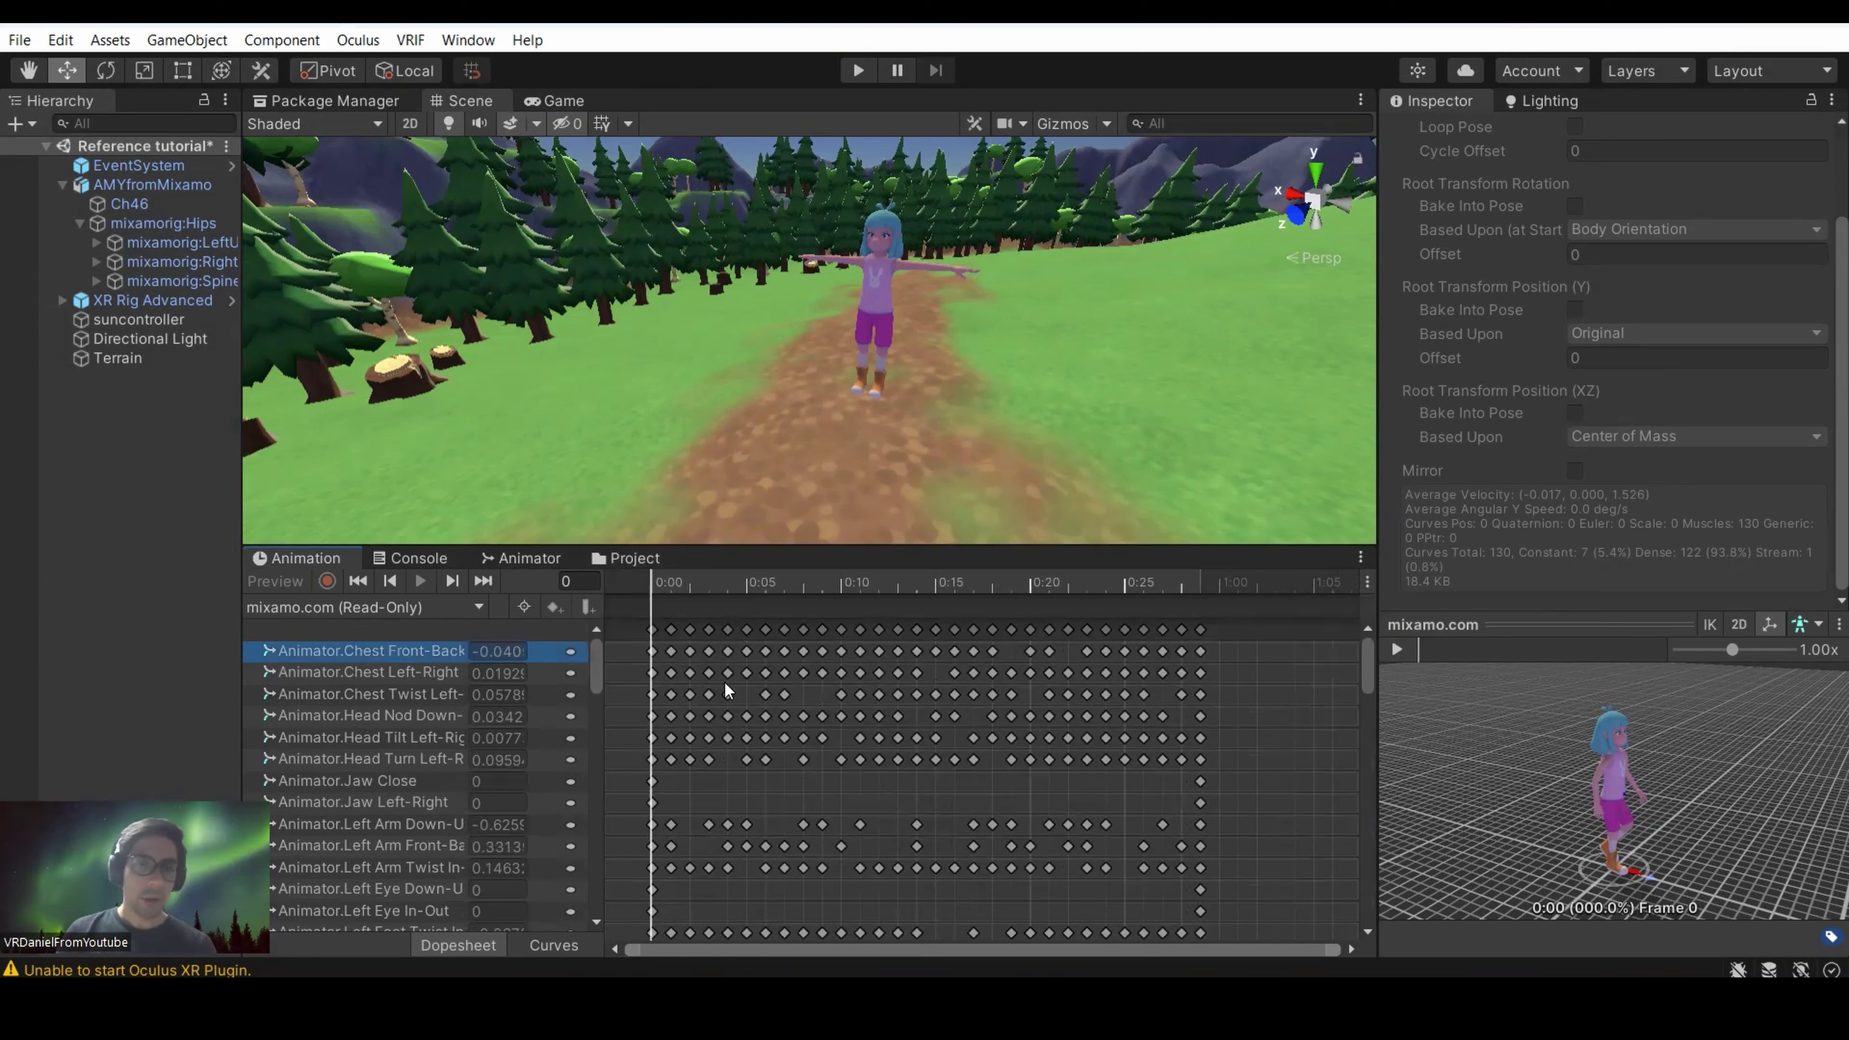
mouse_move(522, 558)
mouse_down()
mouse_move(576, 541)
mouse_move(581, 408)
mouse_move(539, 559)
mouse_up()
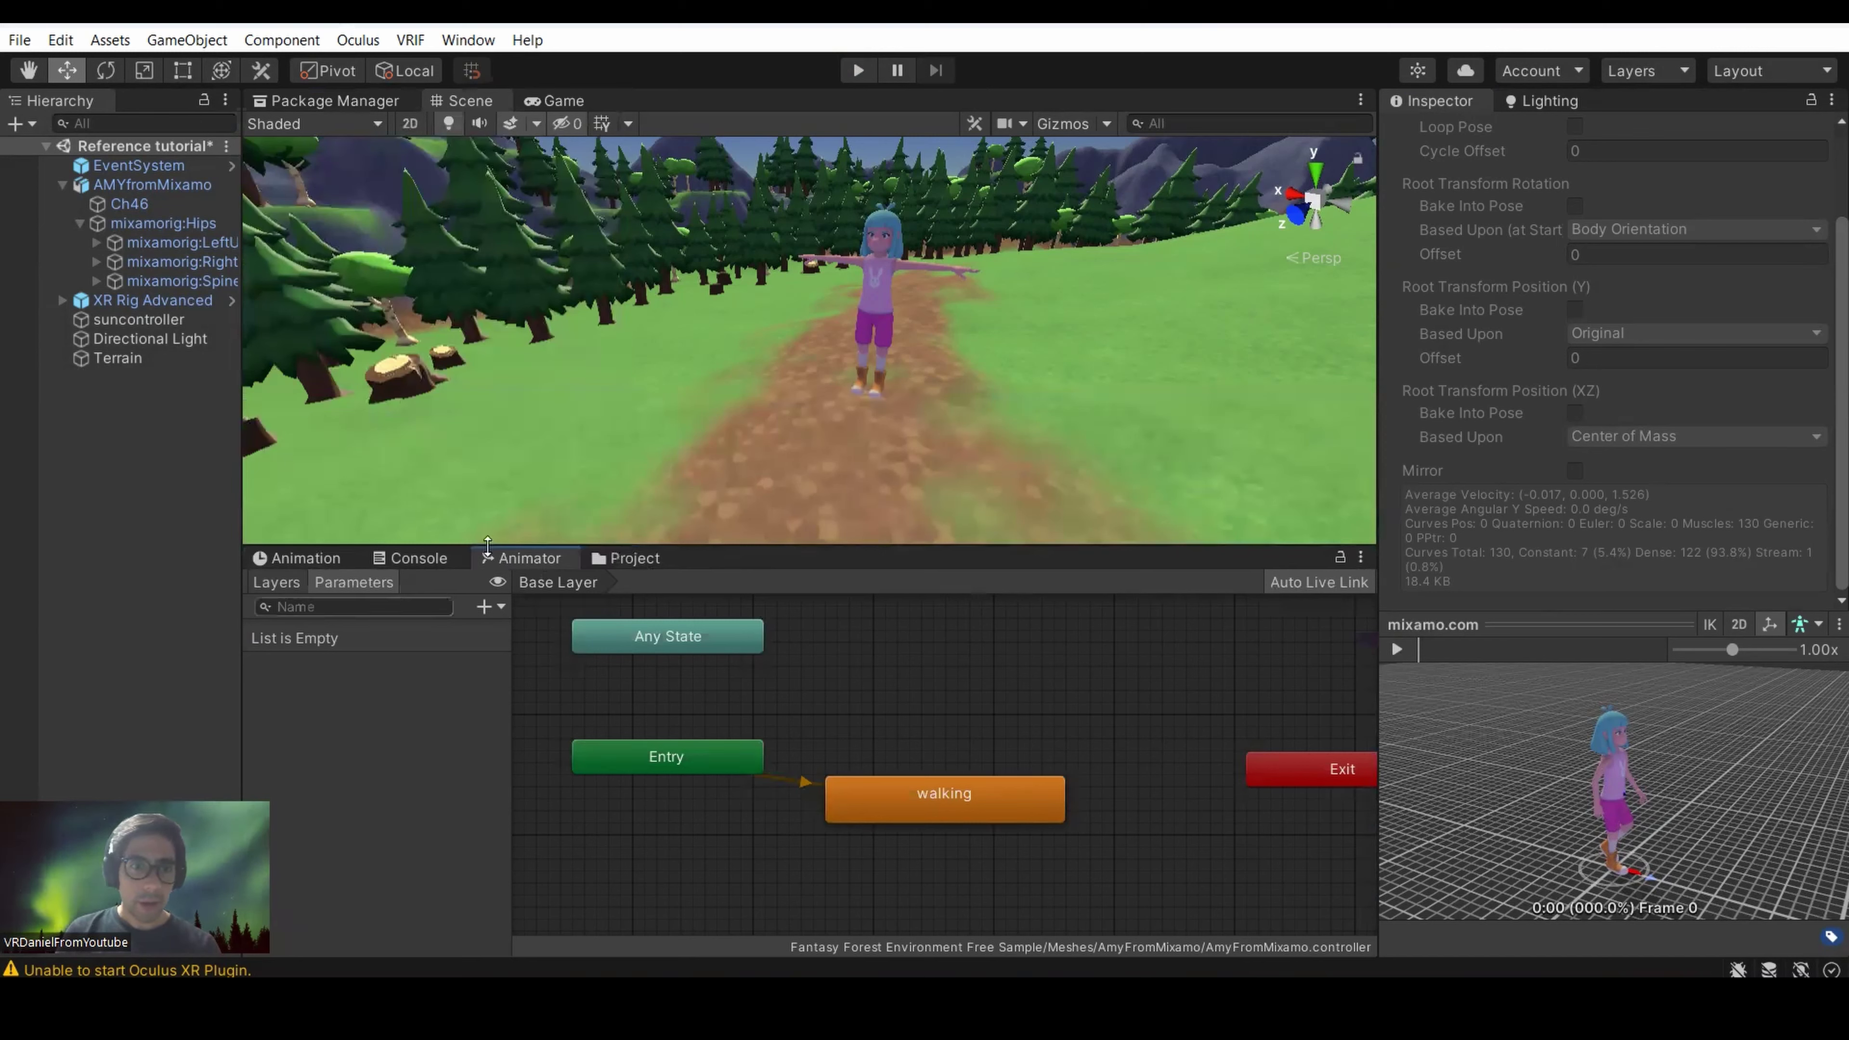
Duplicate the mixamo.com clip inside the Walking asset as a separate animation clip in the AmyFromMixamo folder.
click(634, 557)
click(644, 899)
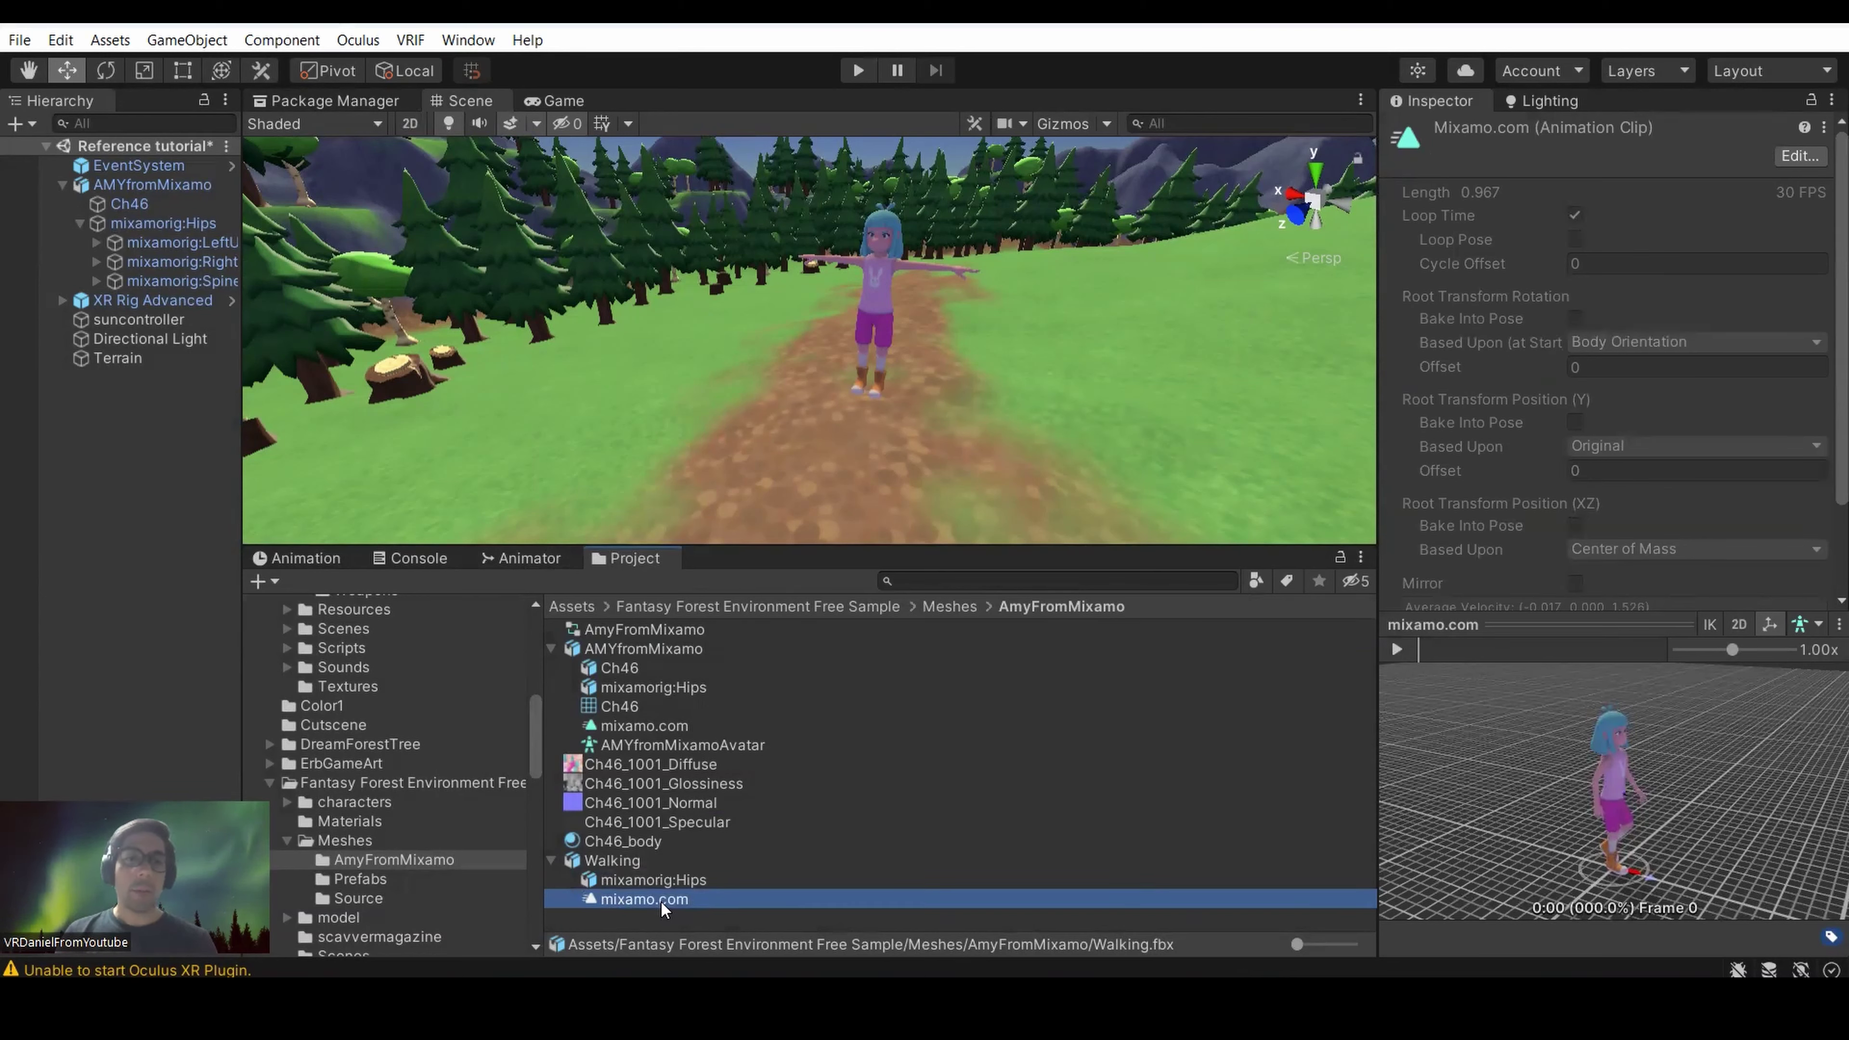
click(681, 880)
click(671, 900)
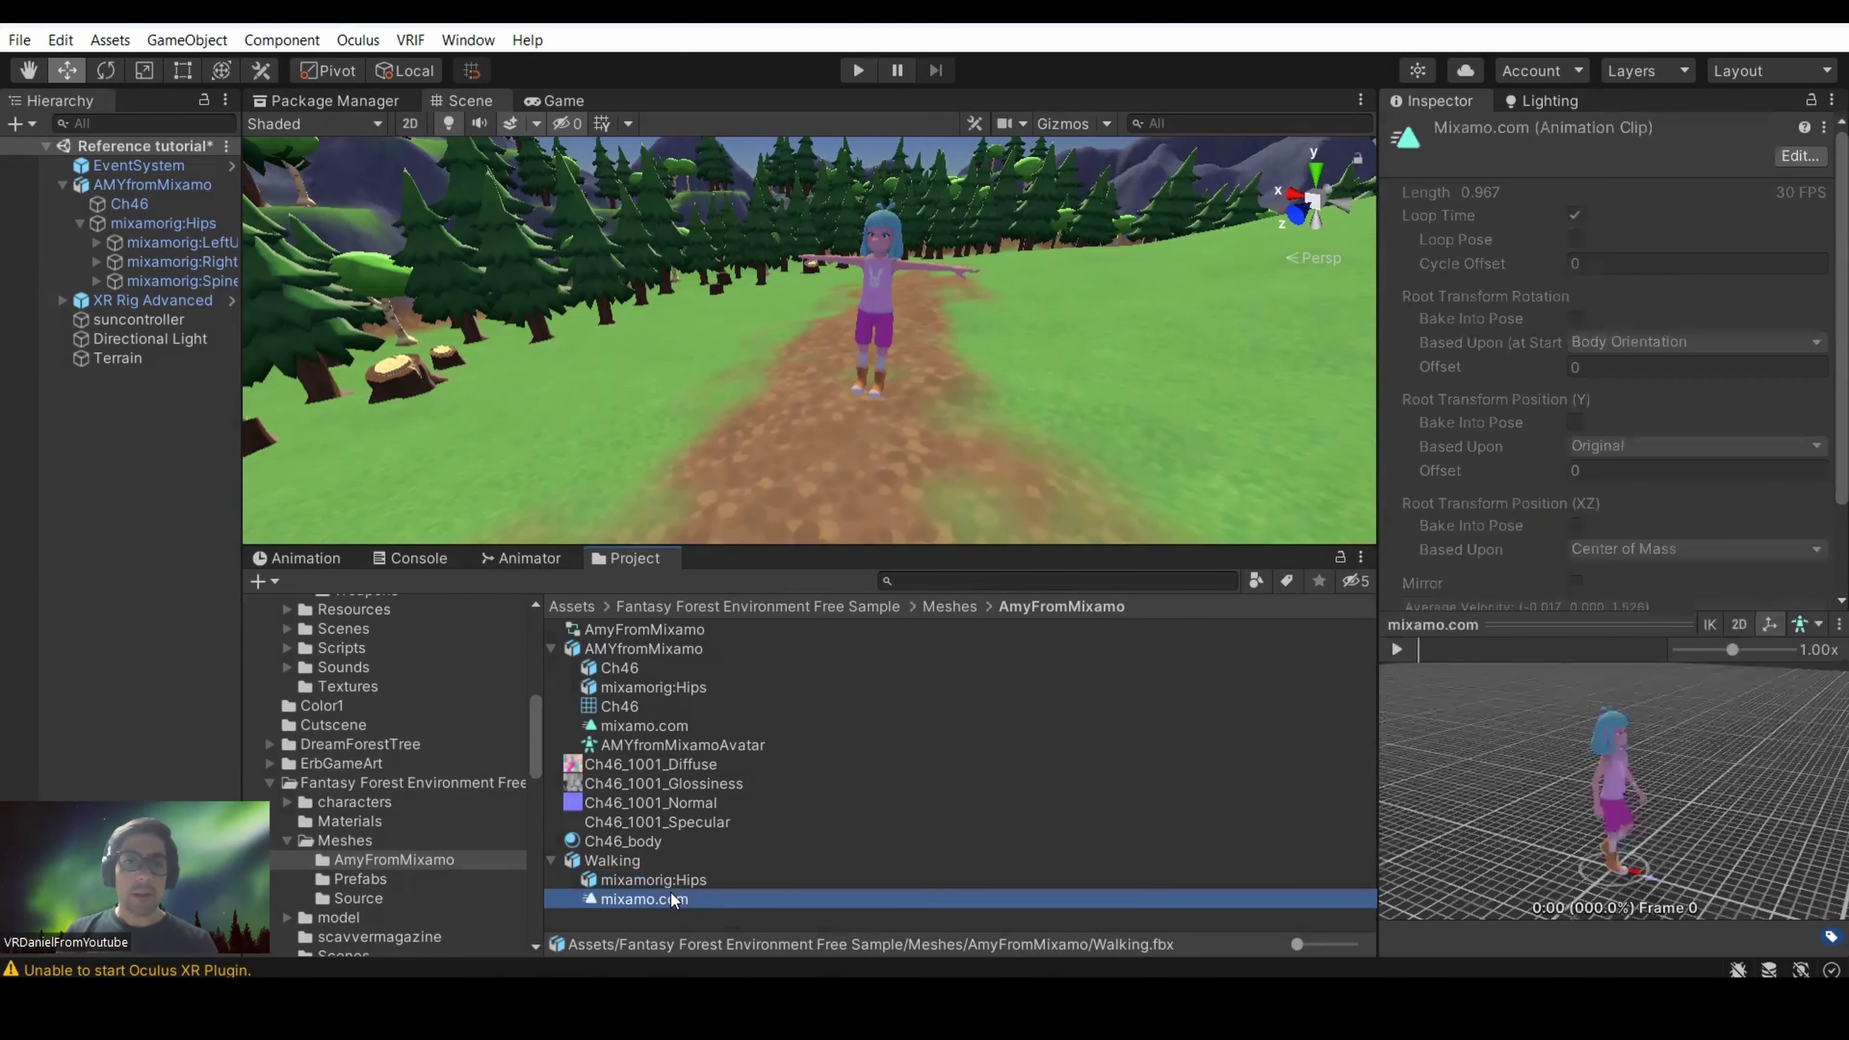
click(686, 881)
click(672, 897)
key(ctrl+d)
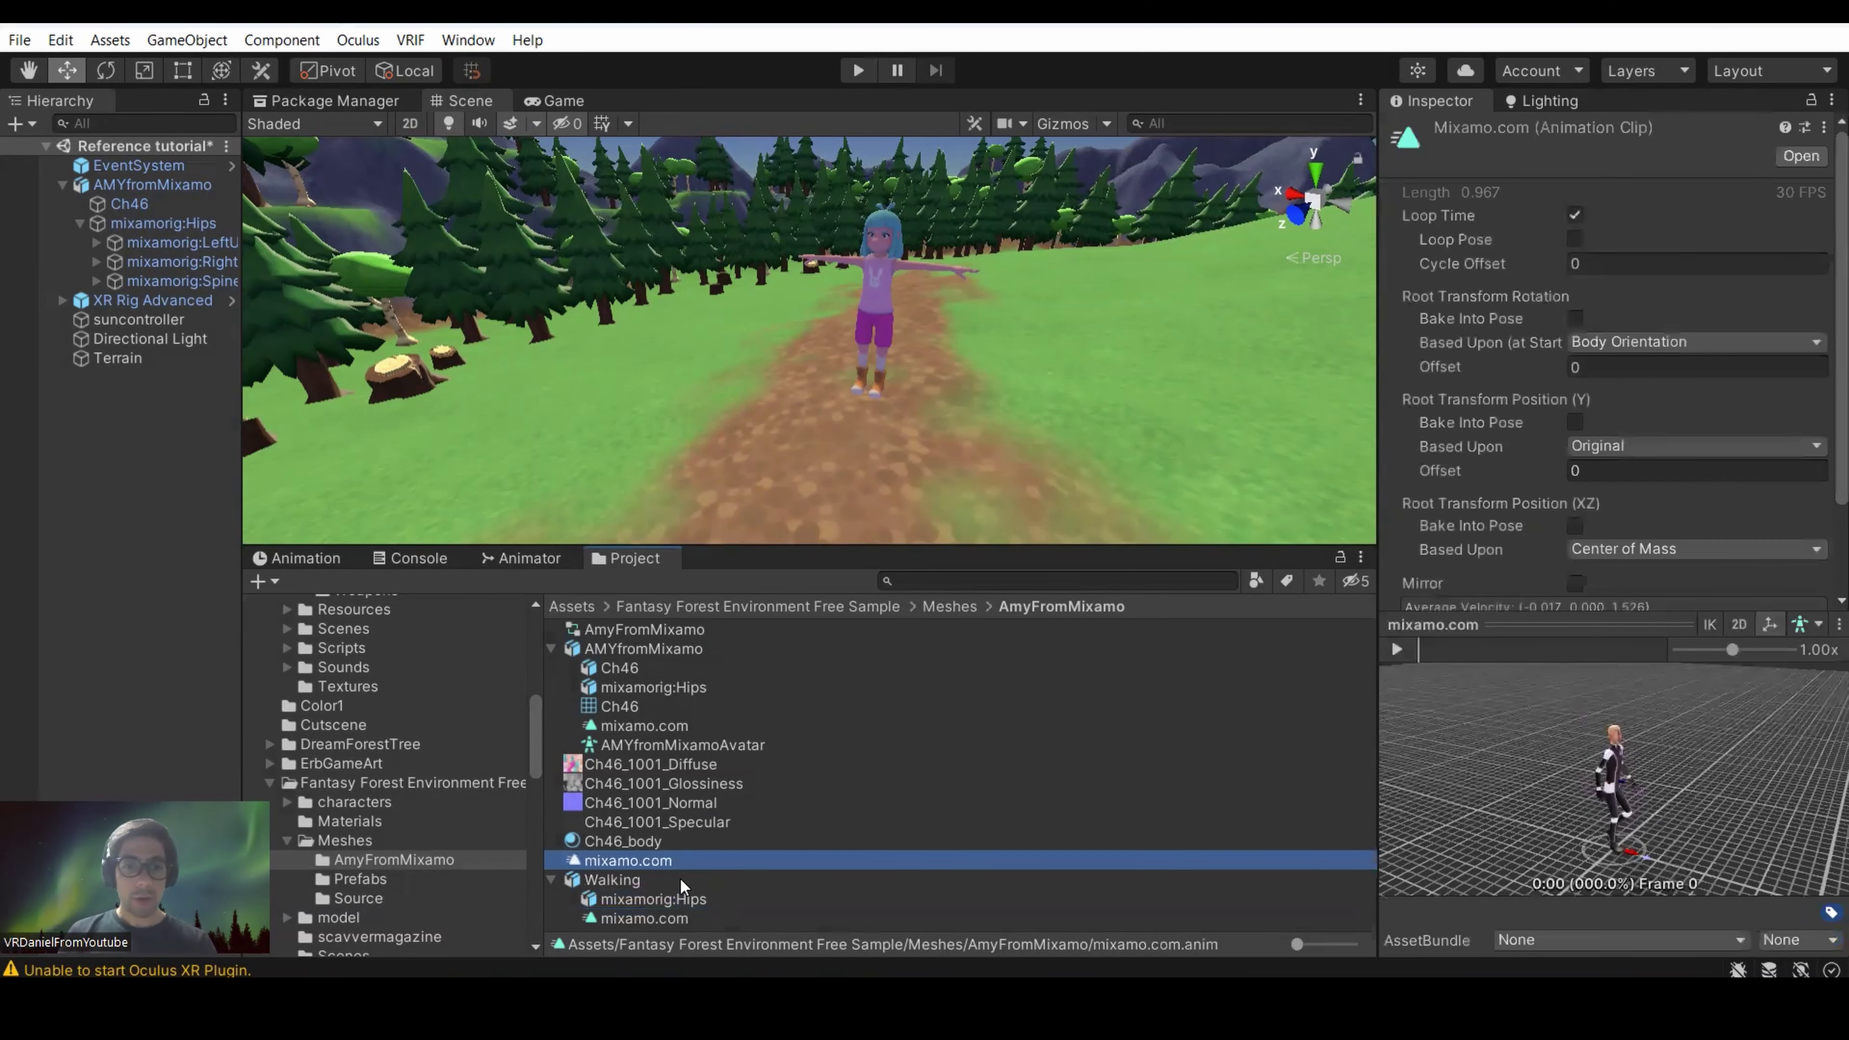
Rename the duplicated mixamo.com clip as Walking.
right_click(646, 856)
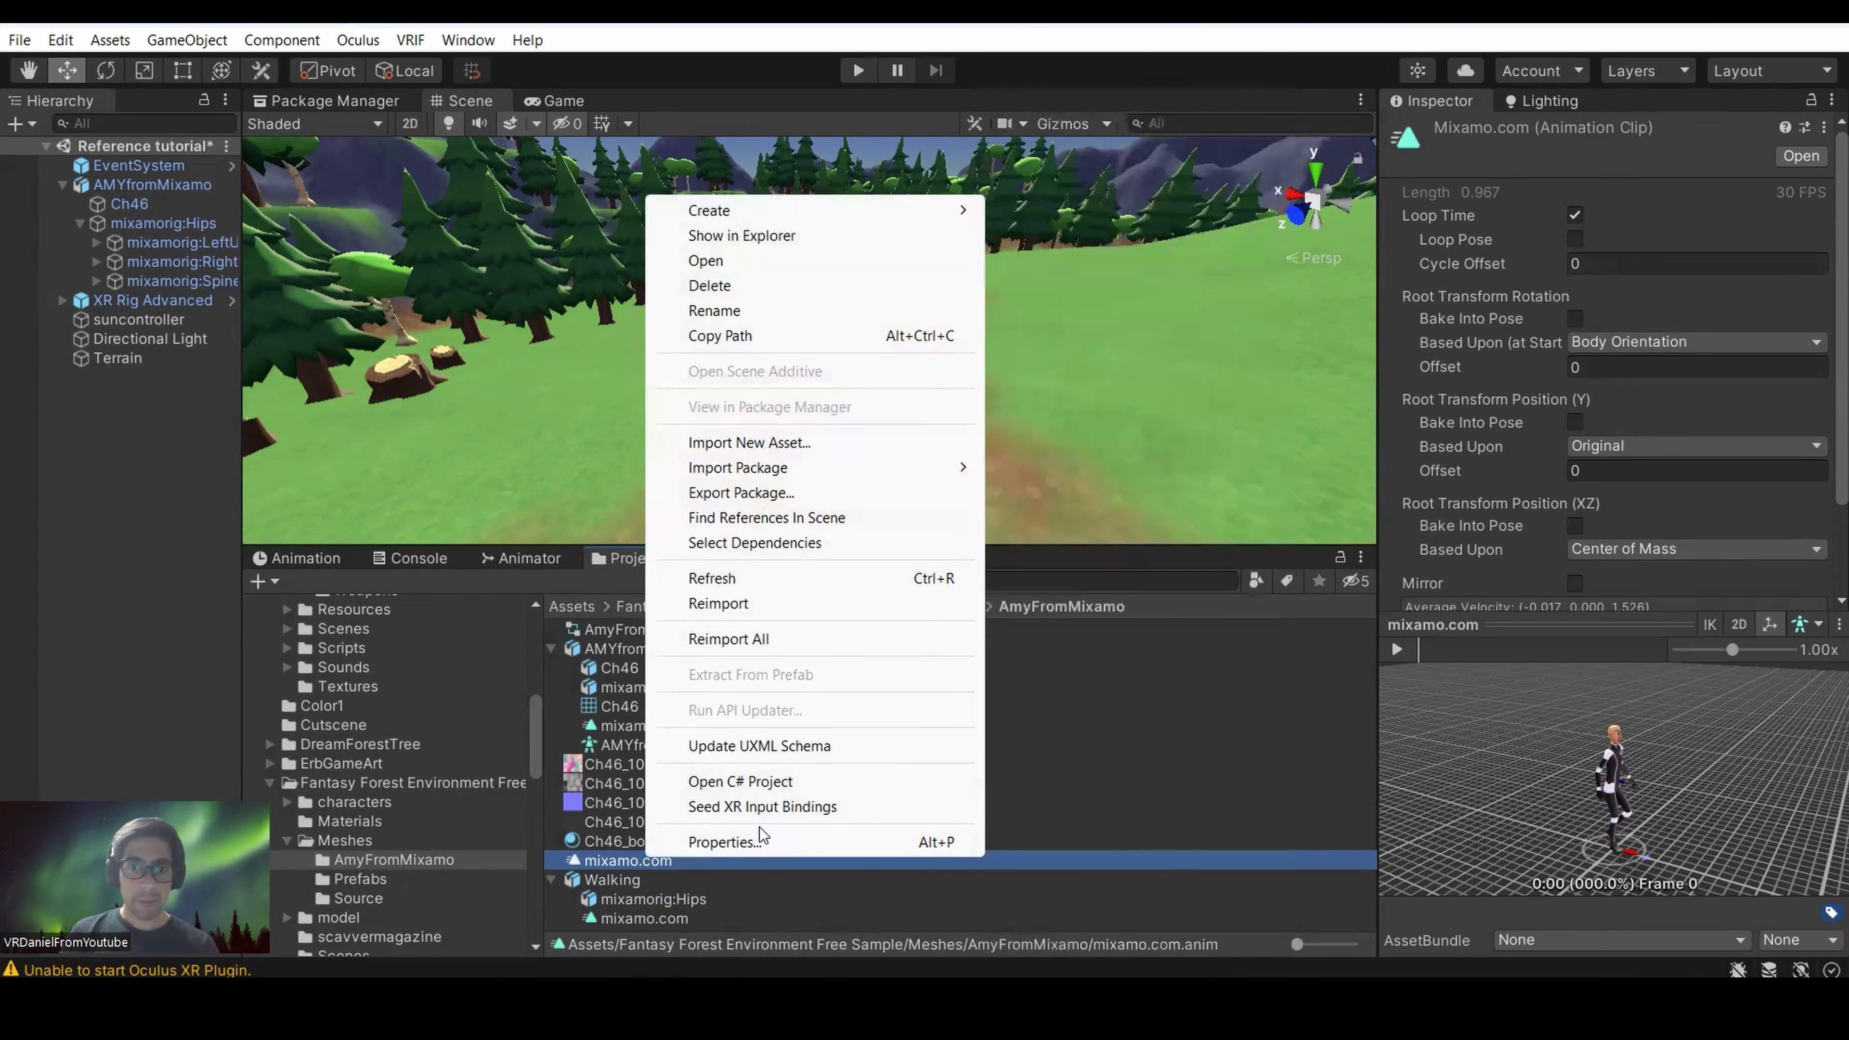
click(742, 309)
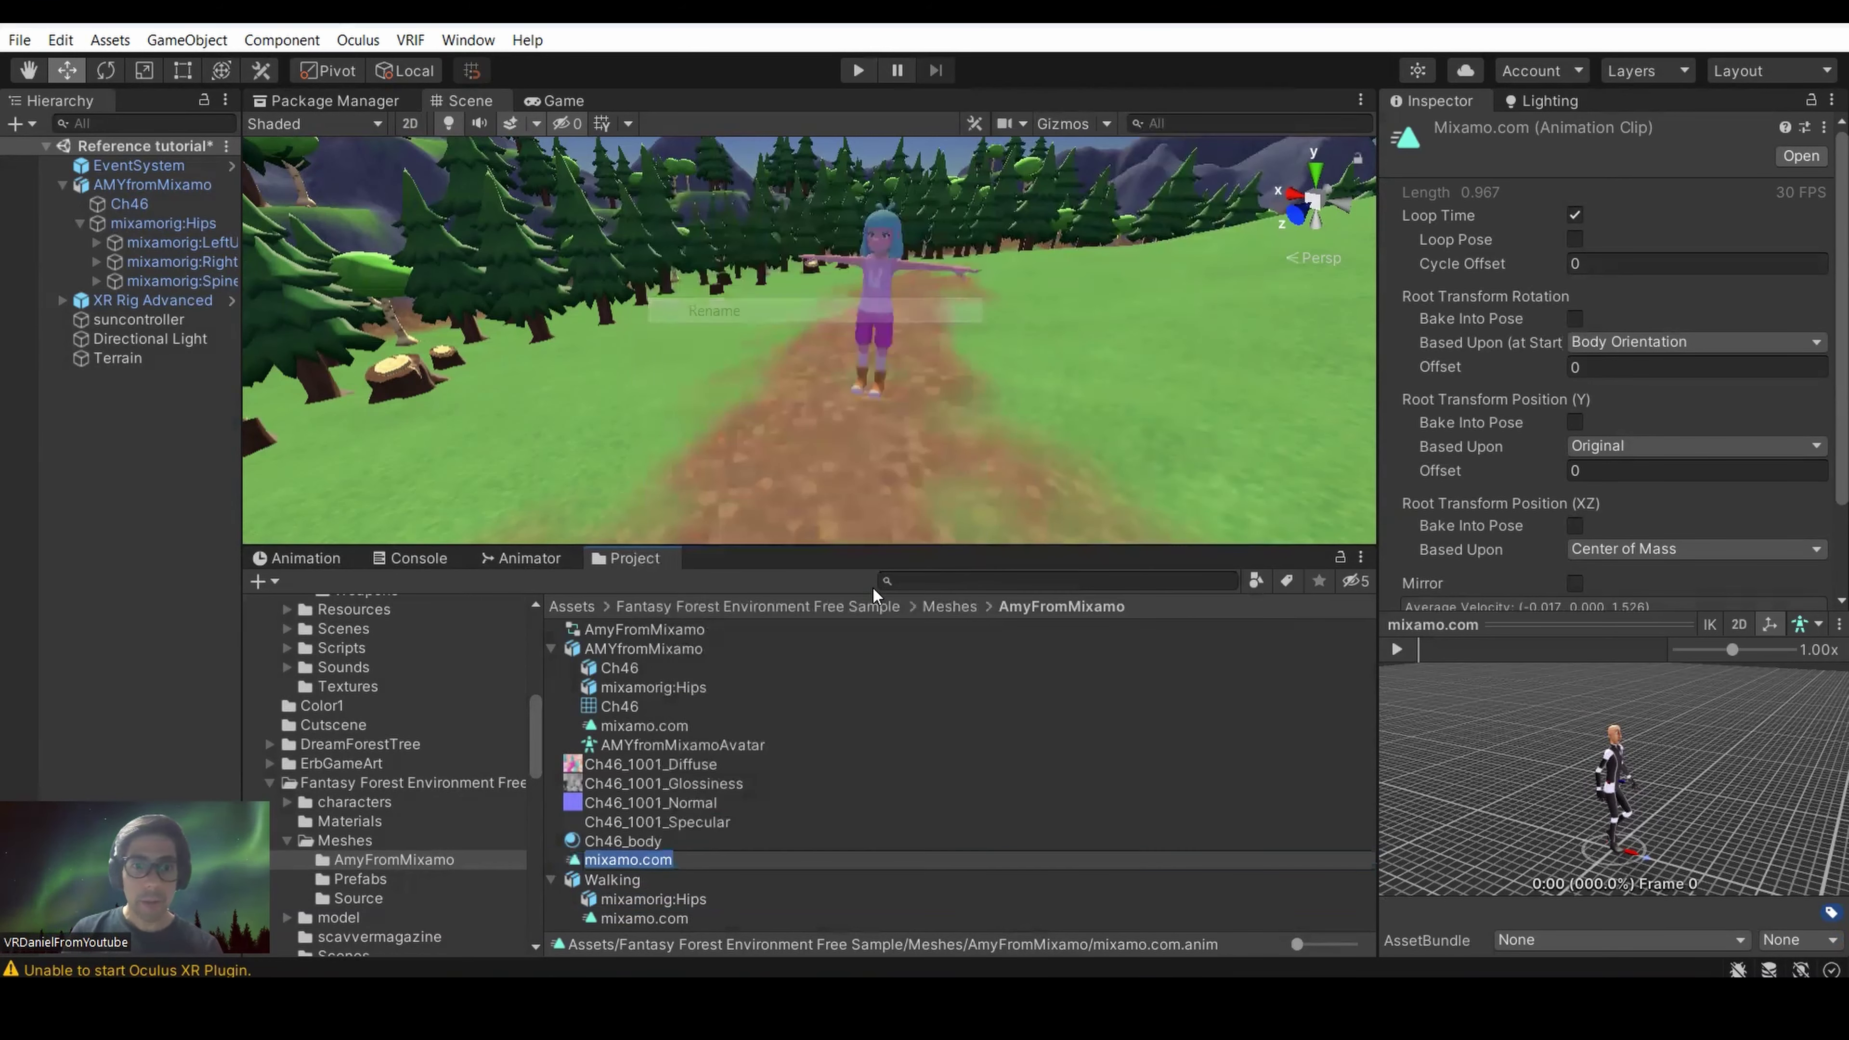
text(Walking)
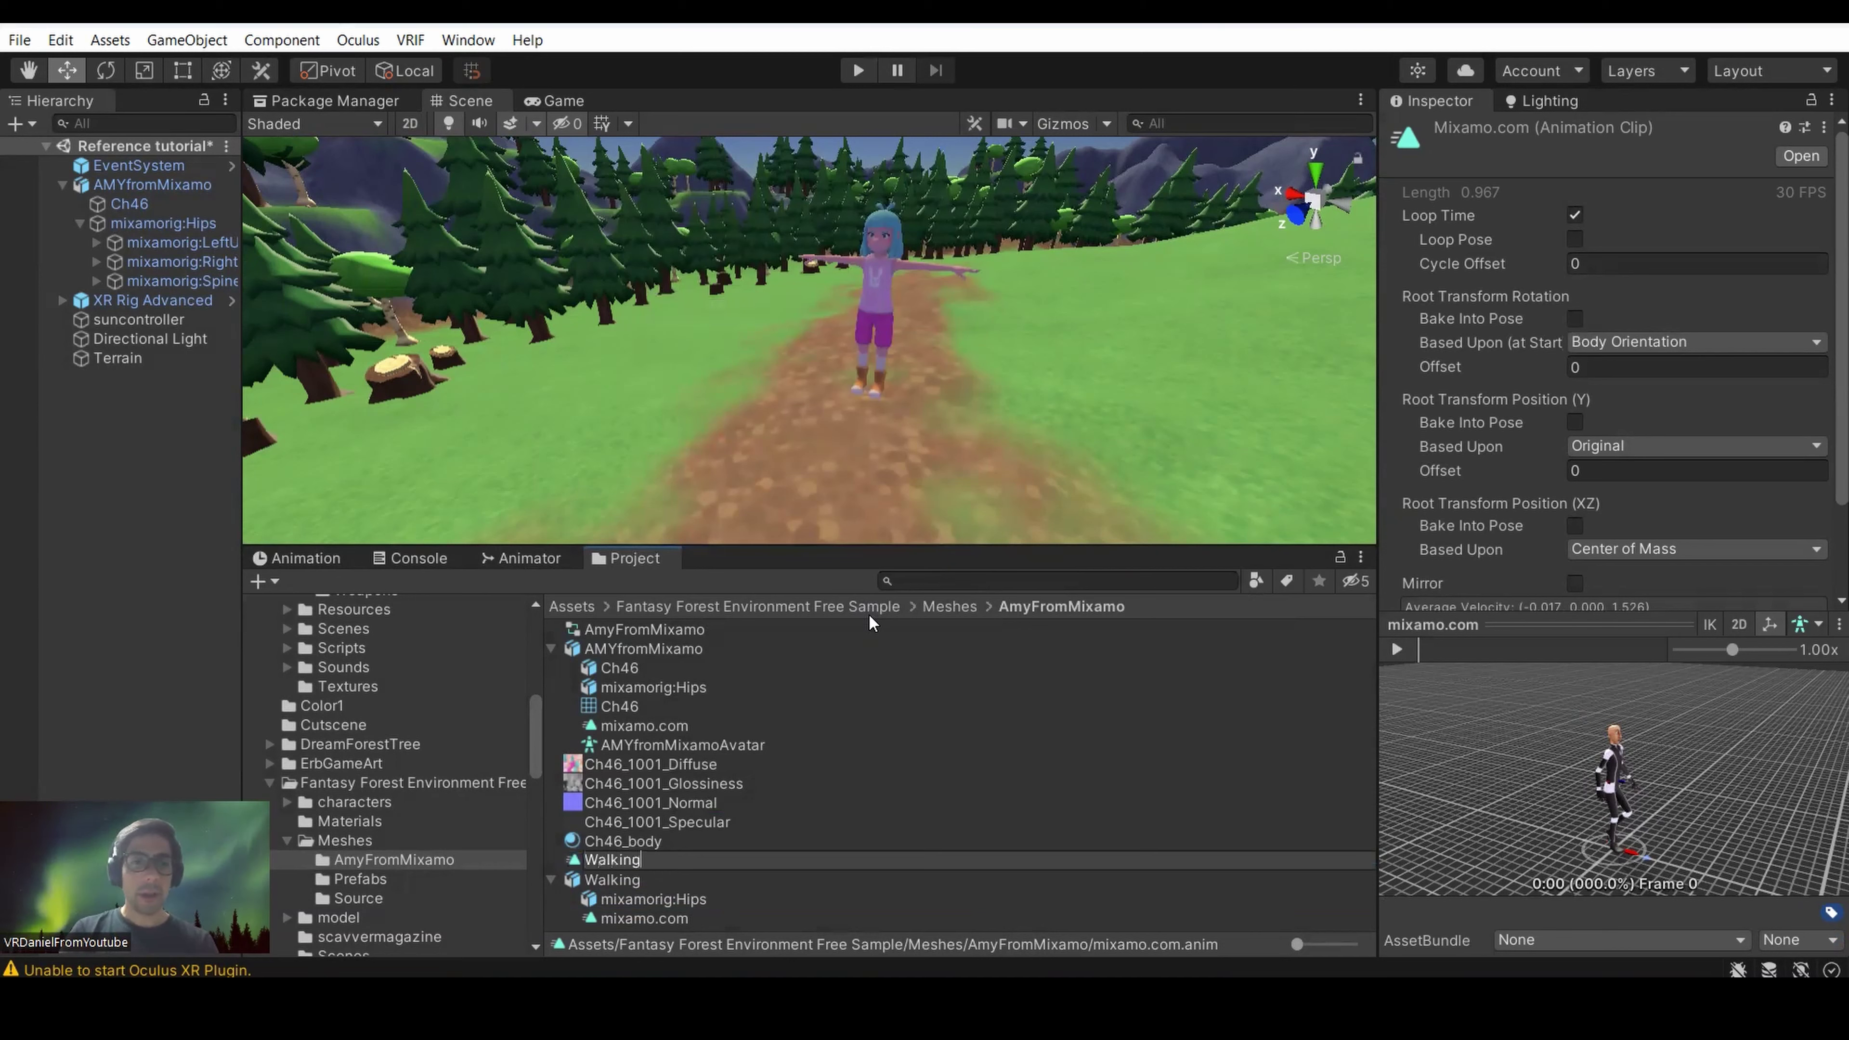
key(Return)
Open the standalone Walking clip in the Animation editor and examine its editable properties and keyframes.
double_click(627, 860)
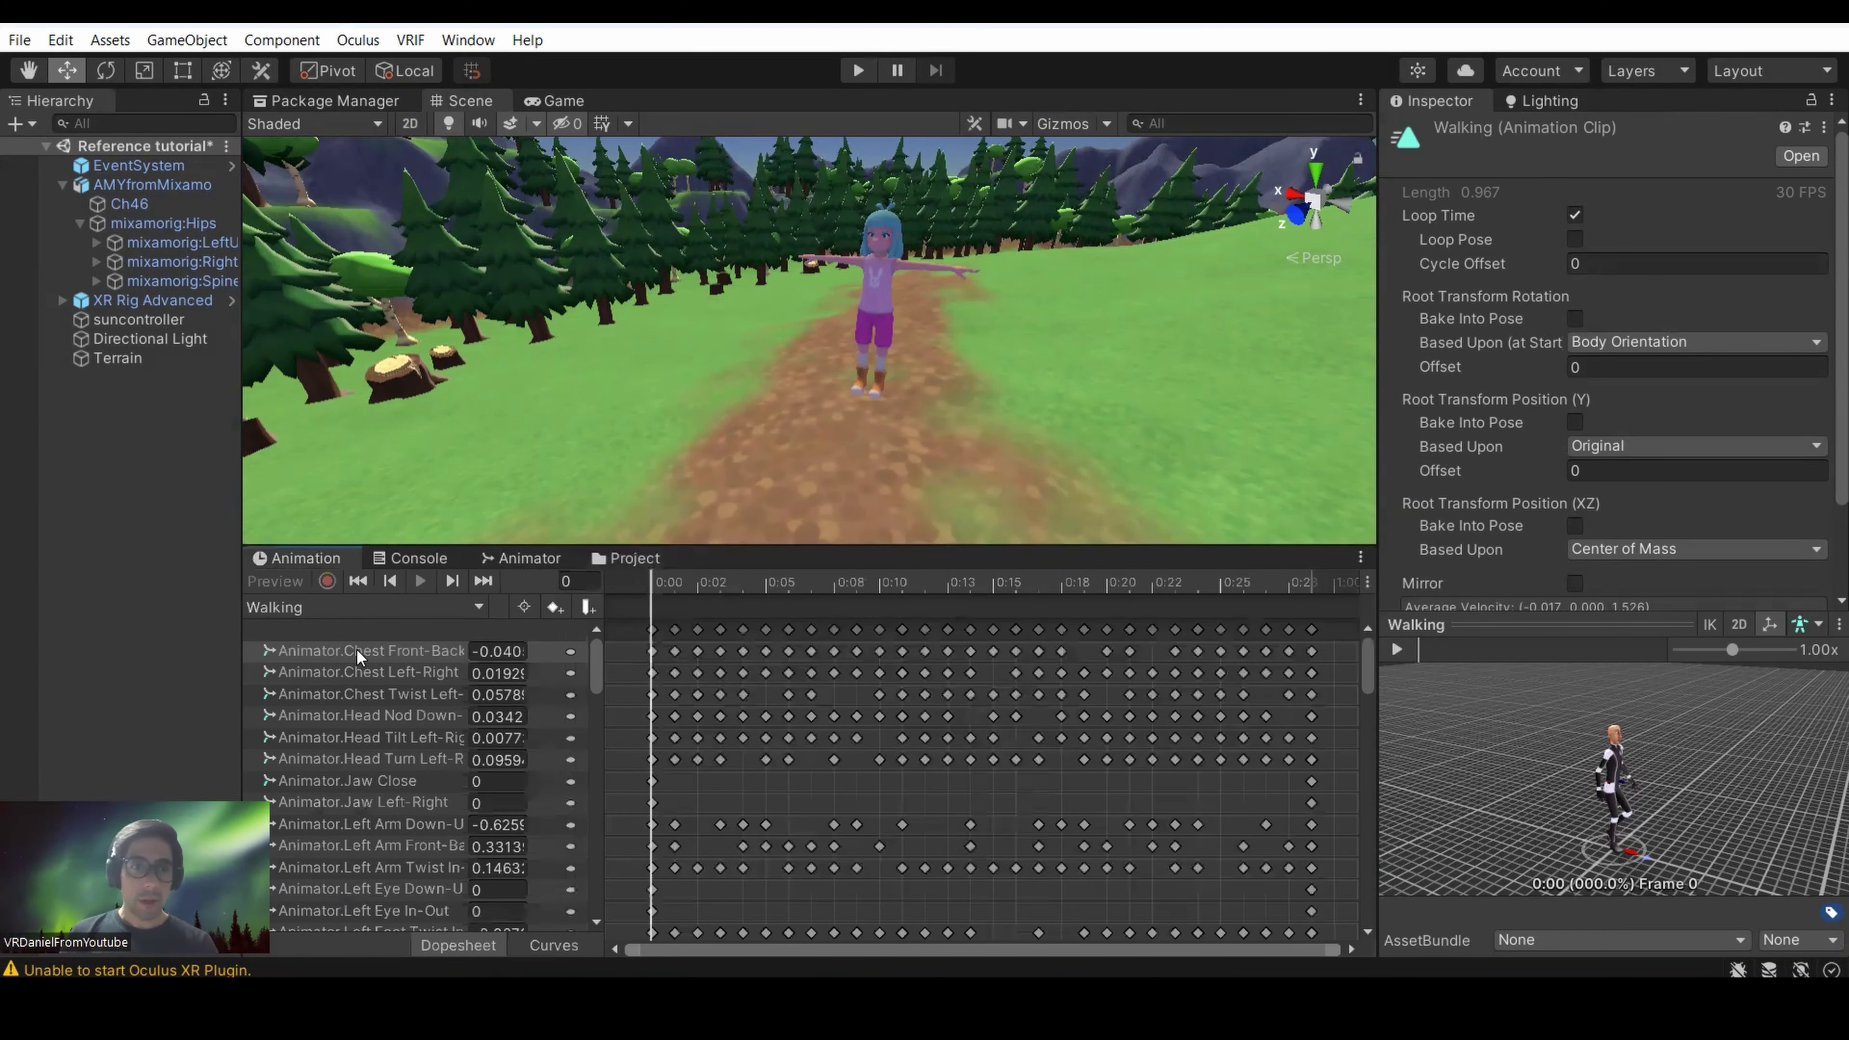
drag(591, 672, 578, 893)
scroll(584, 705, up, 10)
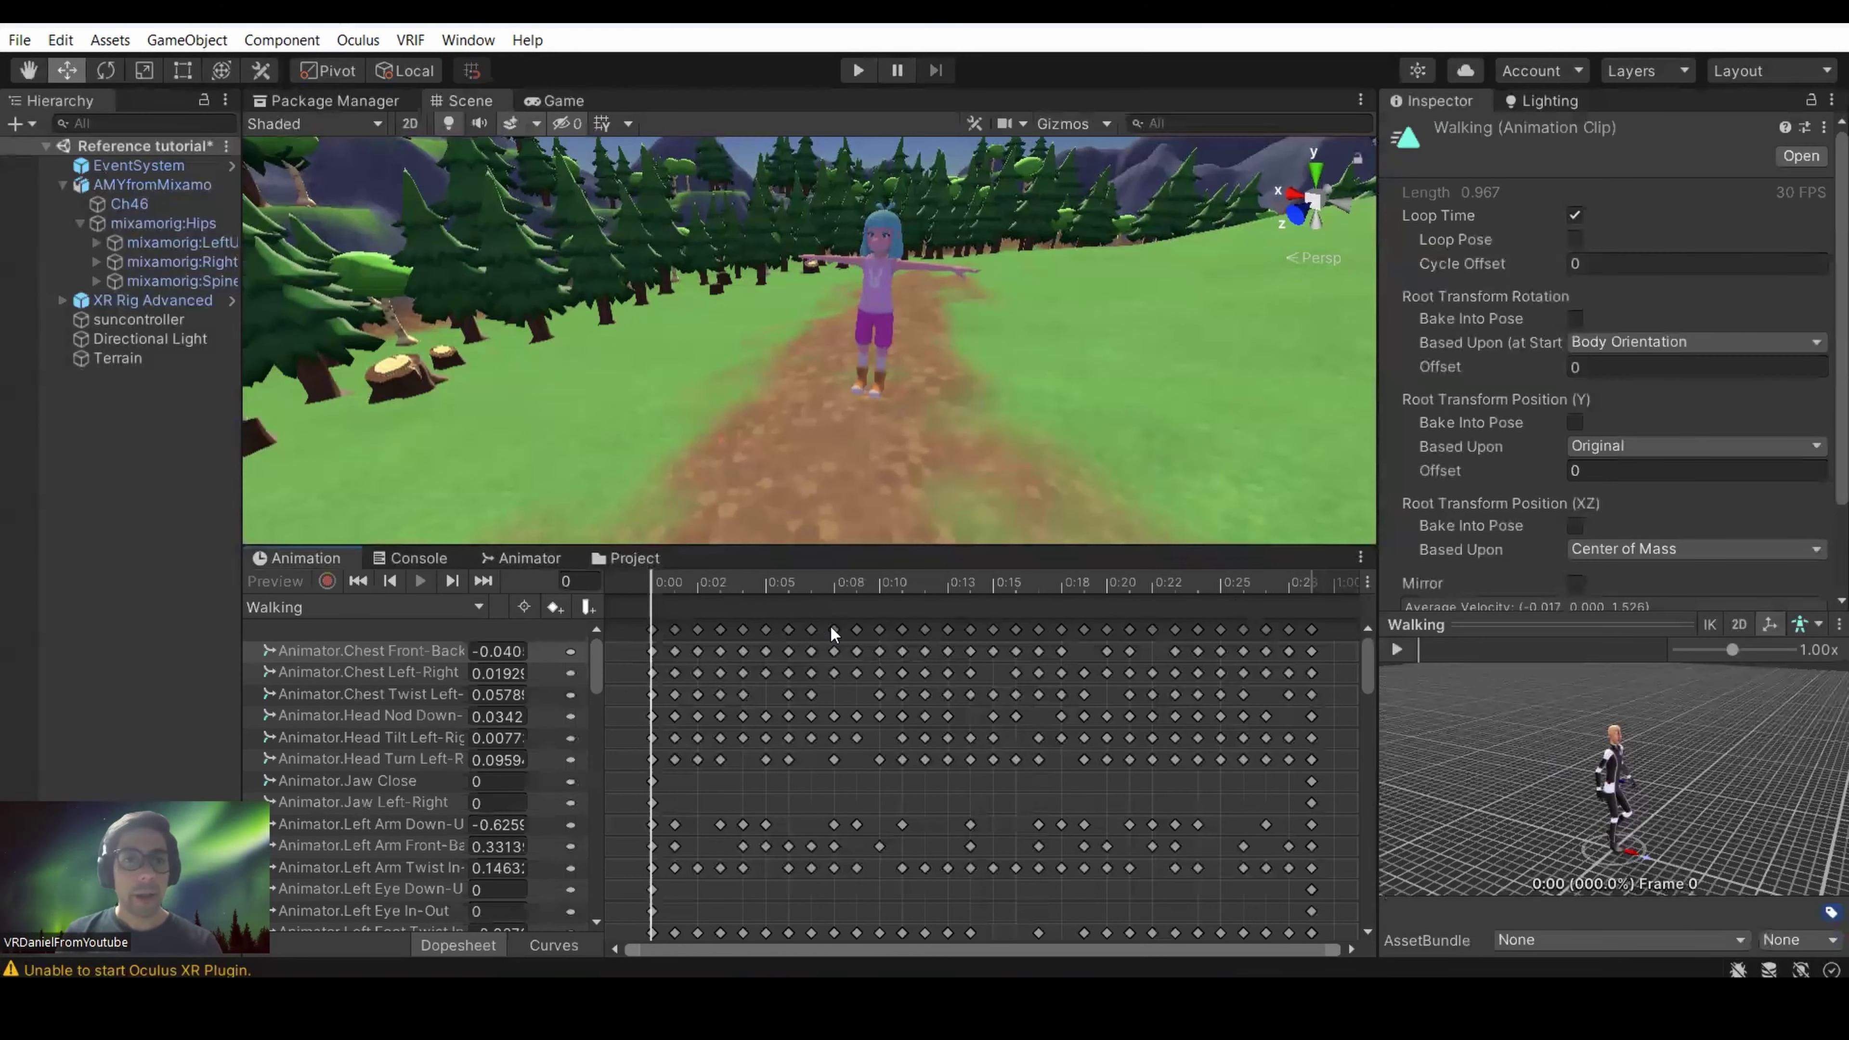
Compare the settings of the standalone Walking clip with those of the mixamo.com clip inside the Walking asset.
click(632, 558)
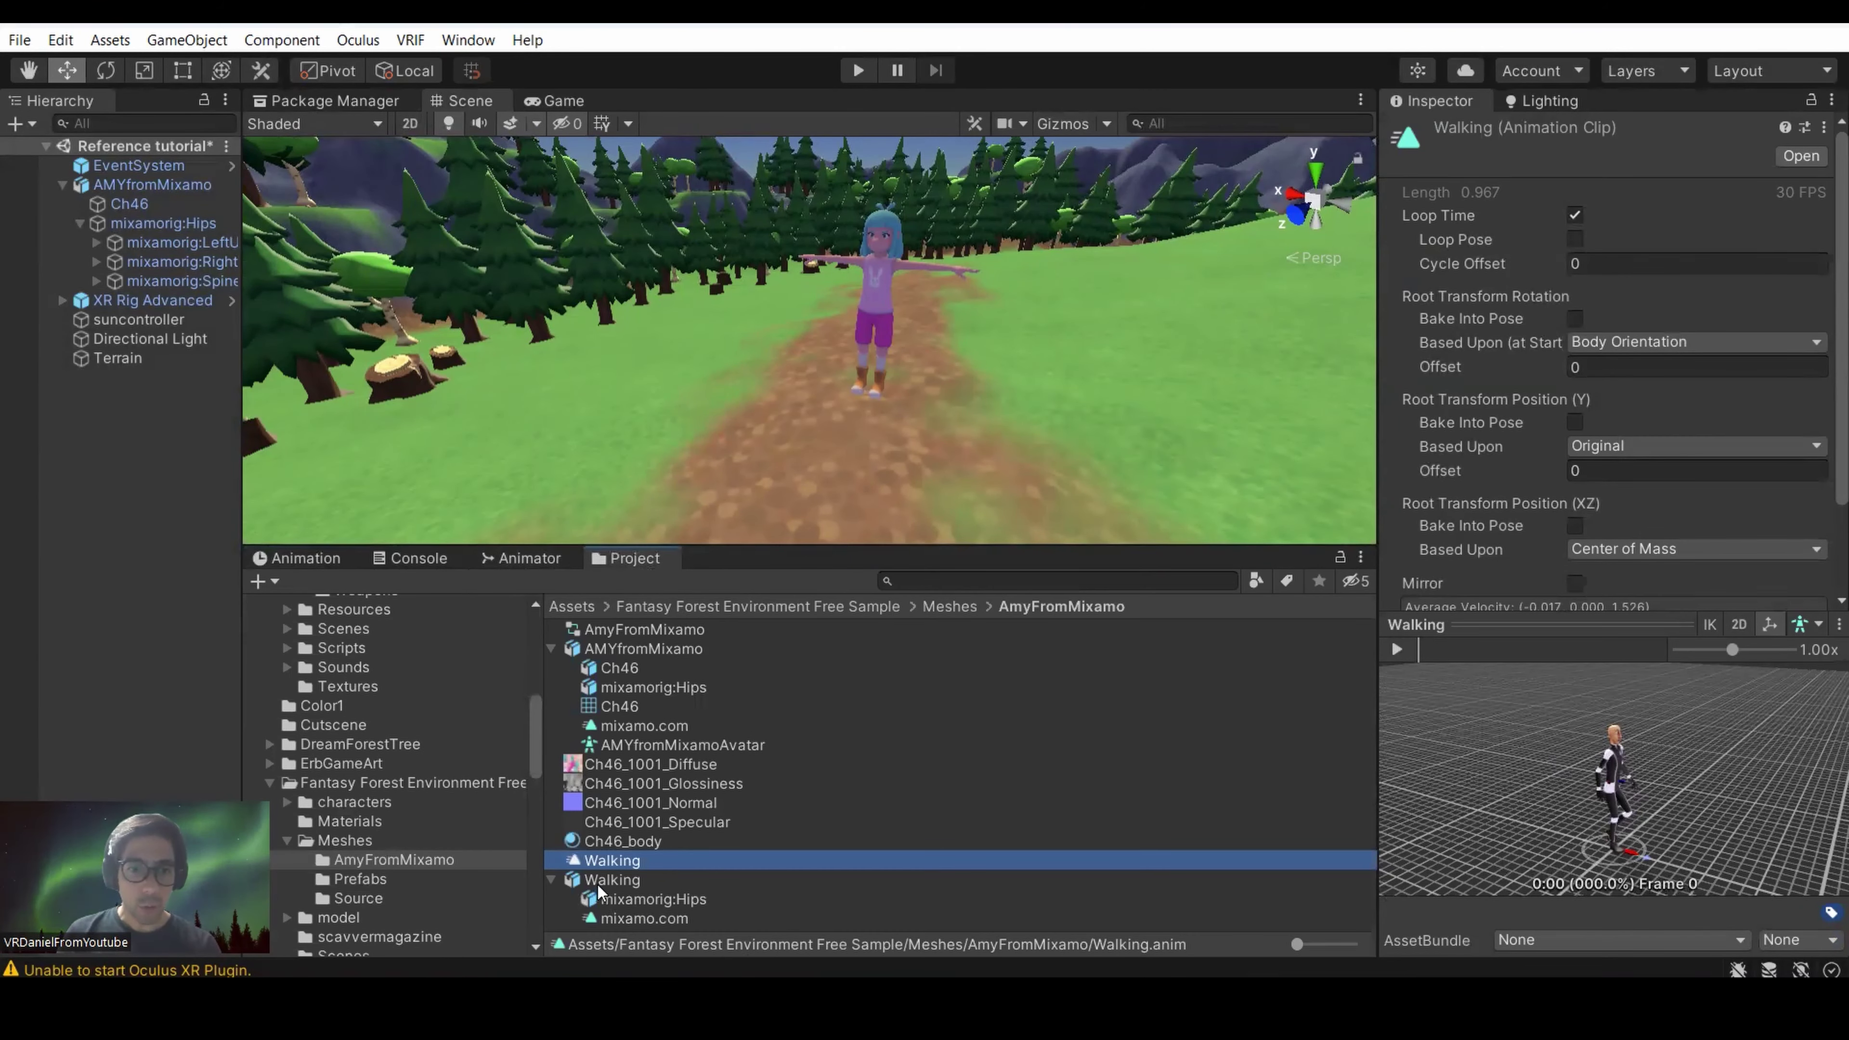
click(626, 904)
click(626, 916)
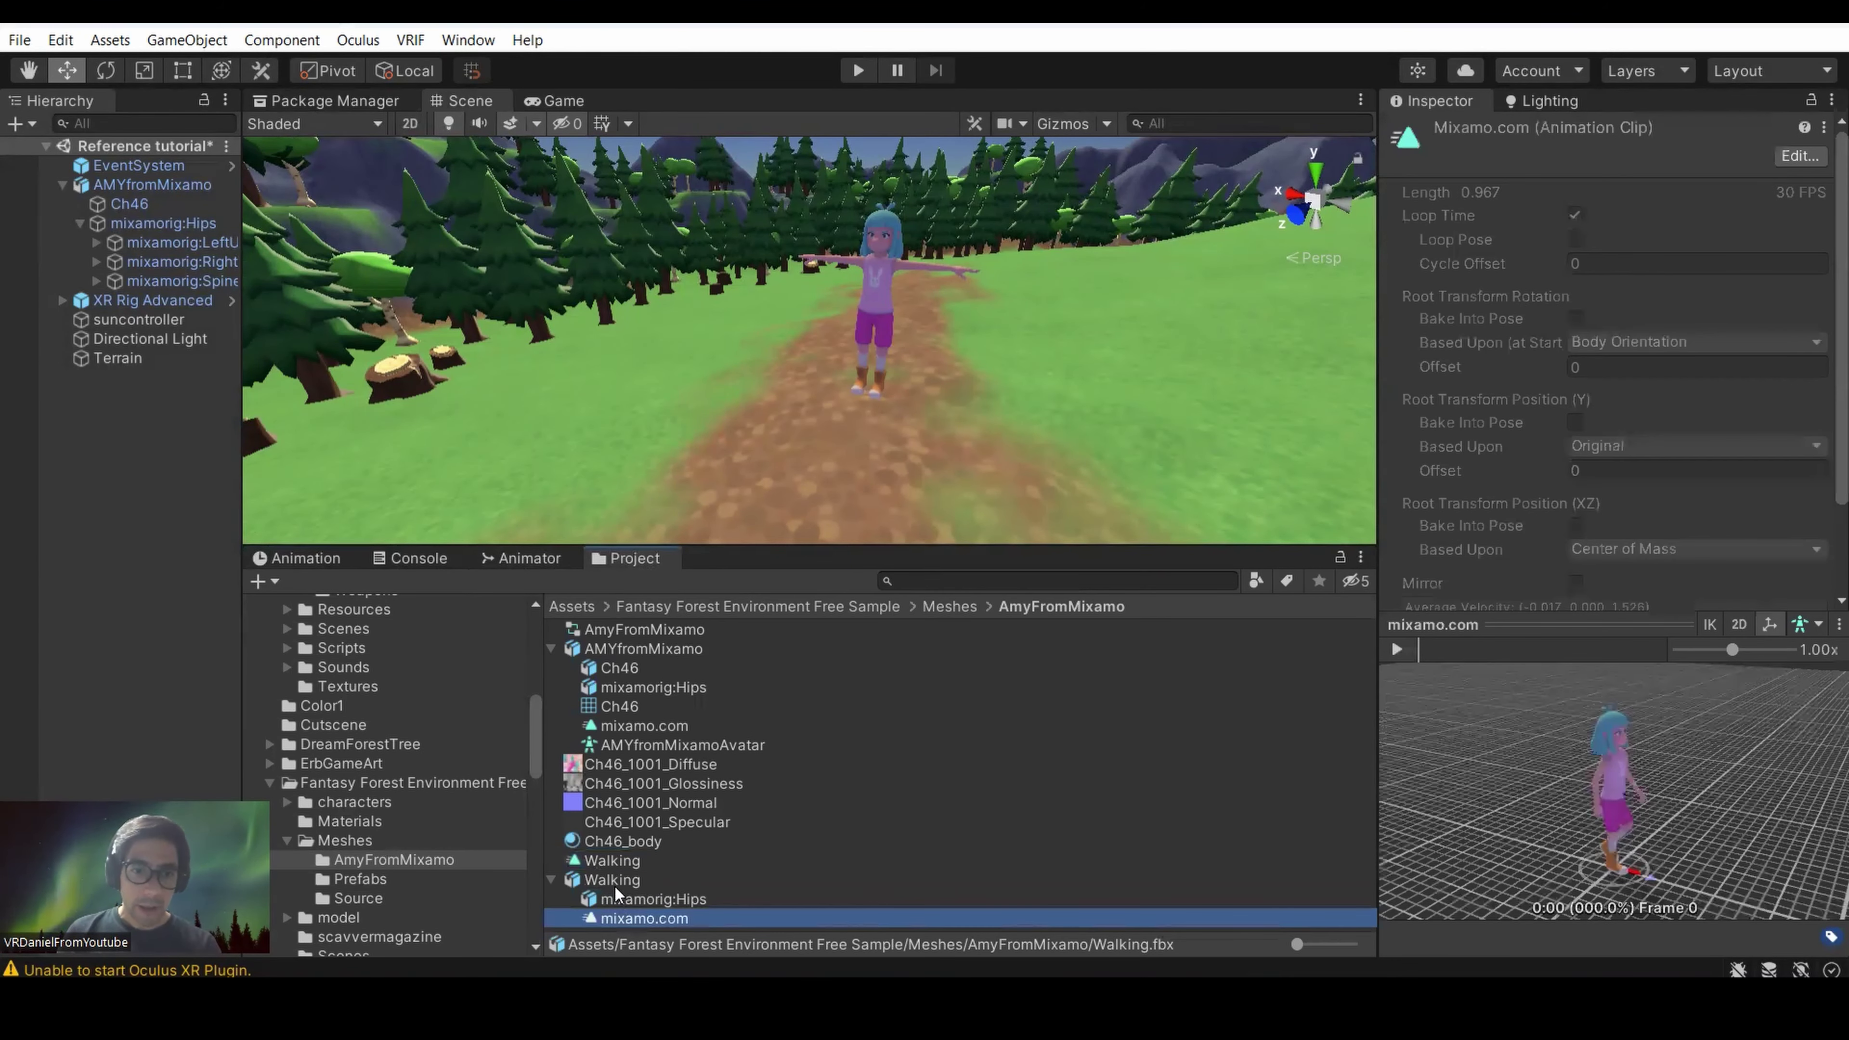
click(602, 862)
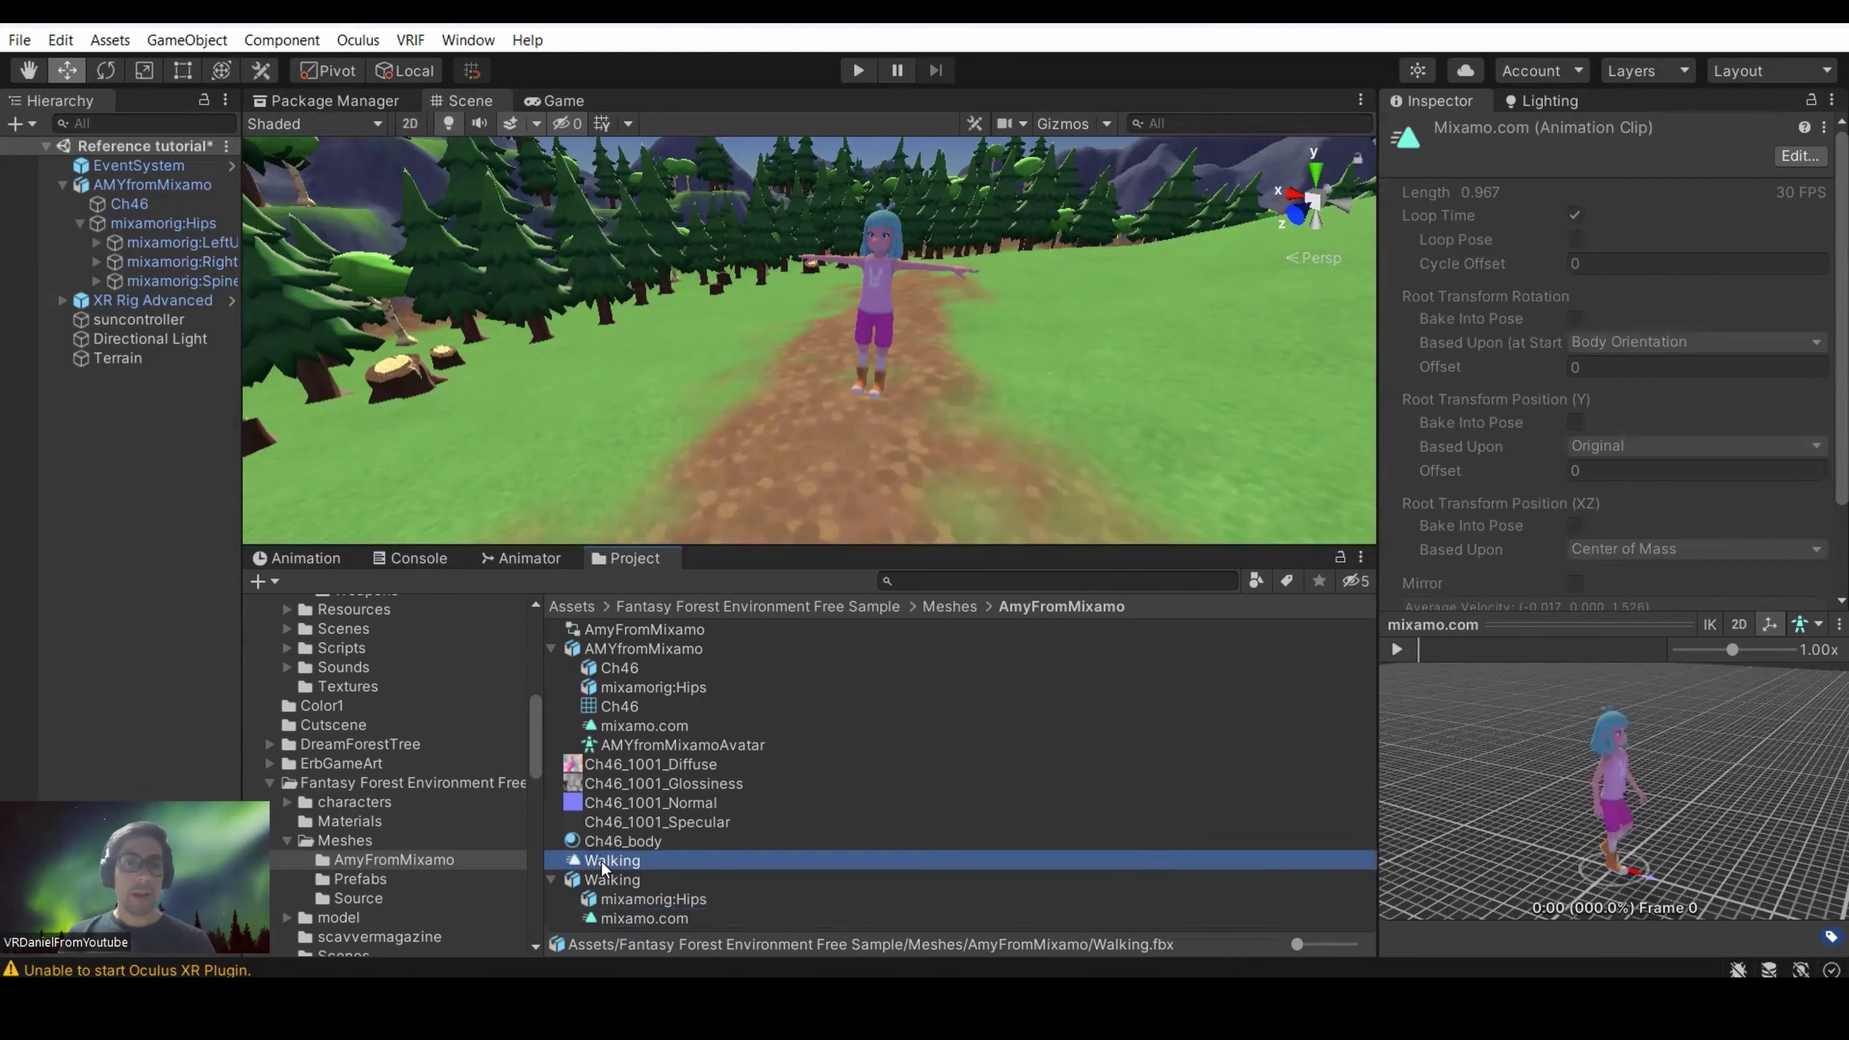
click(552, 879)
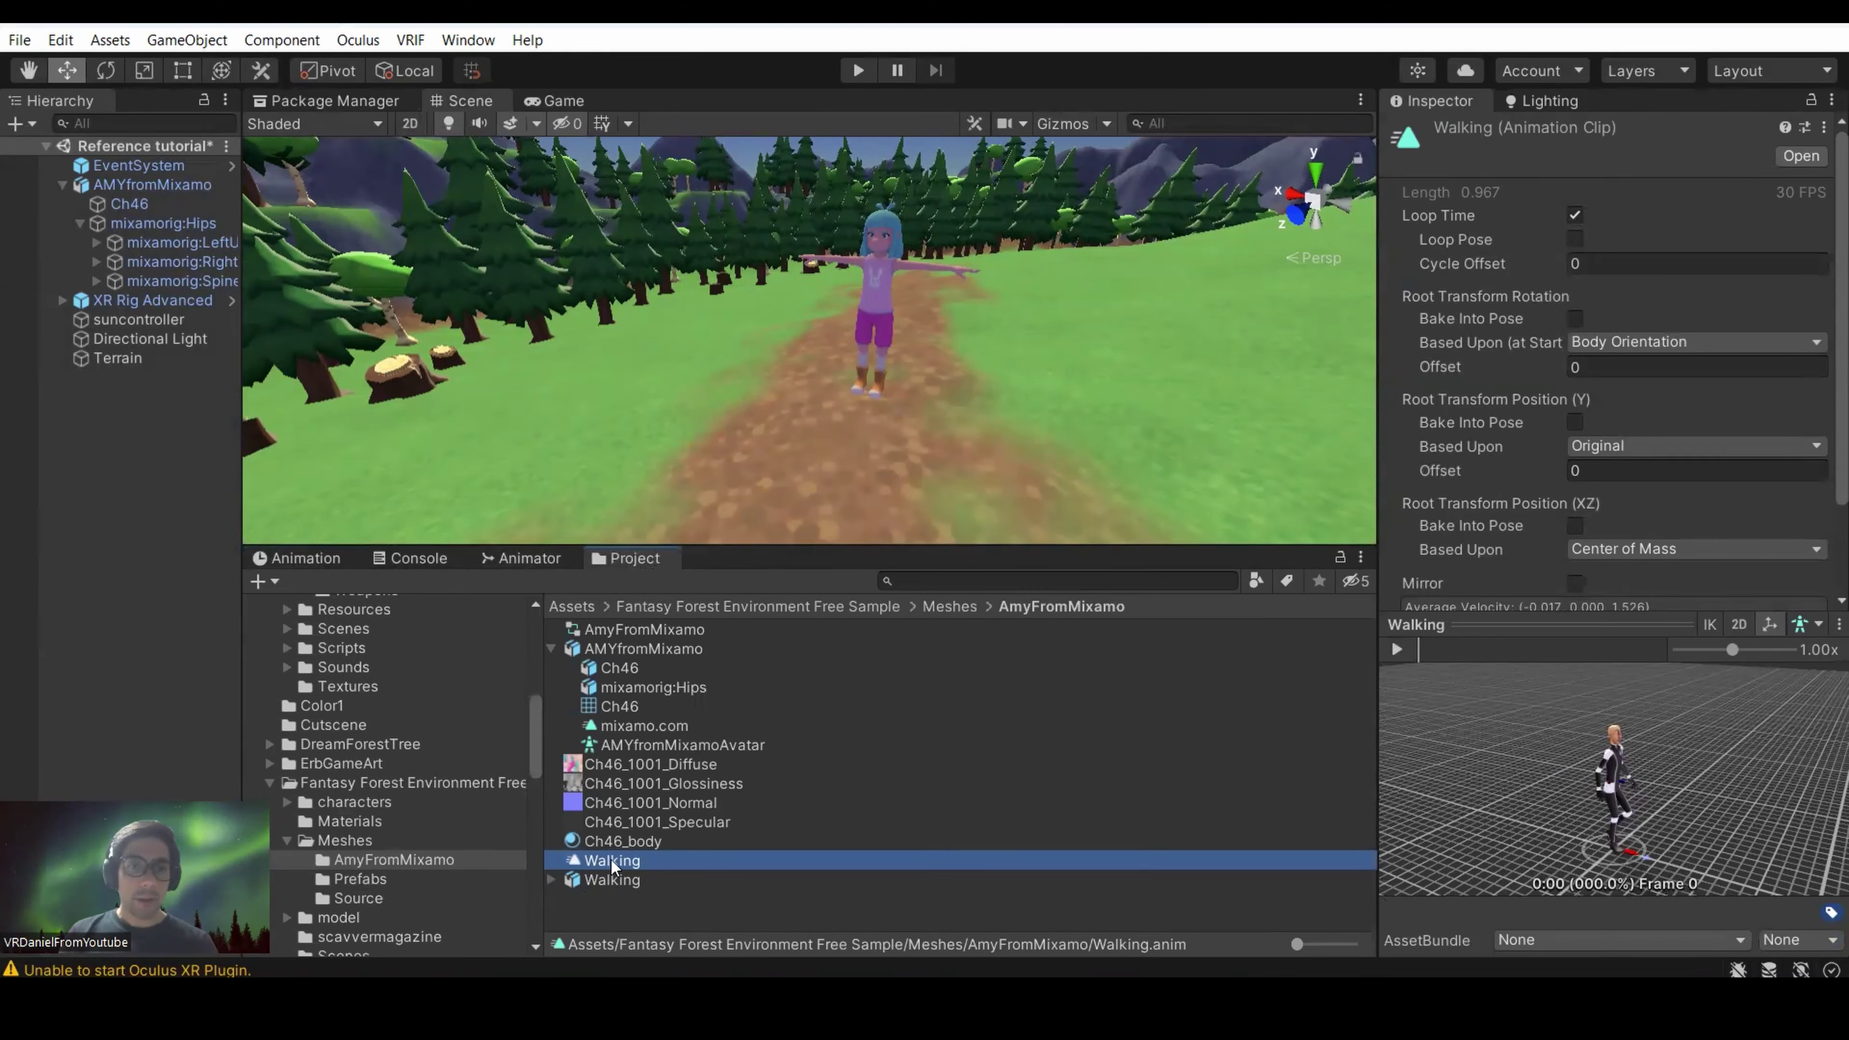
click(552, 880)
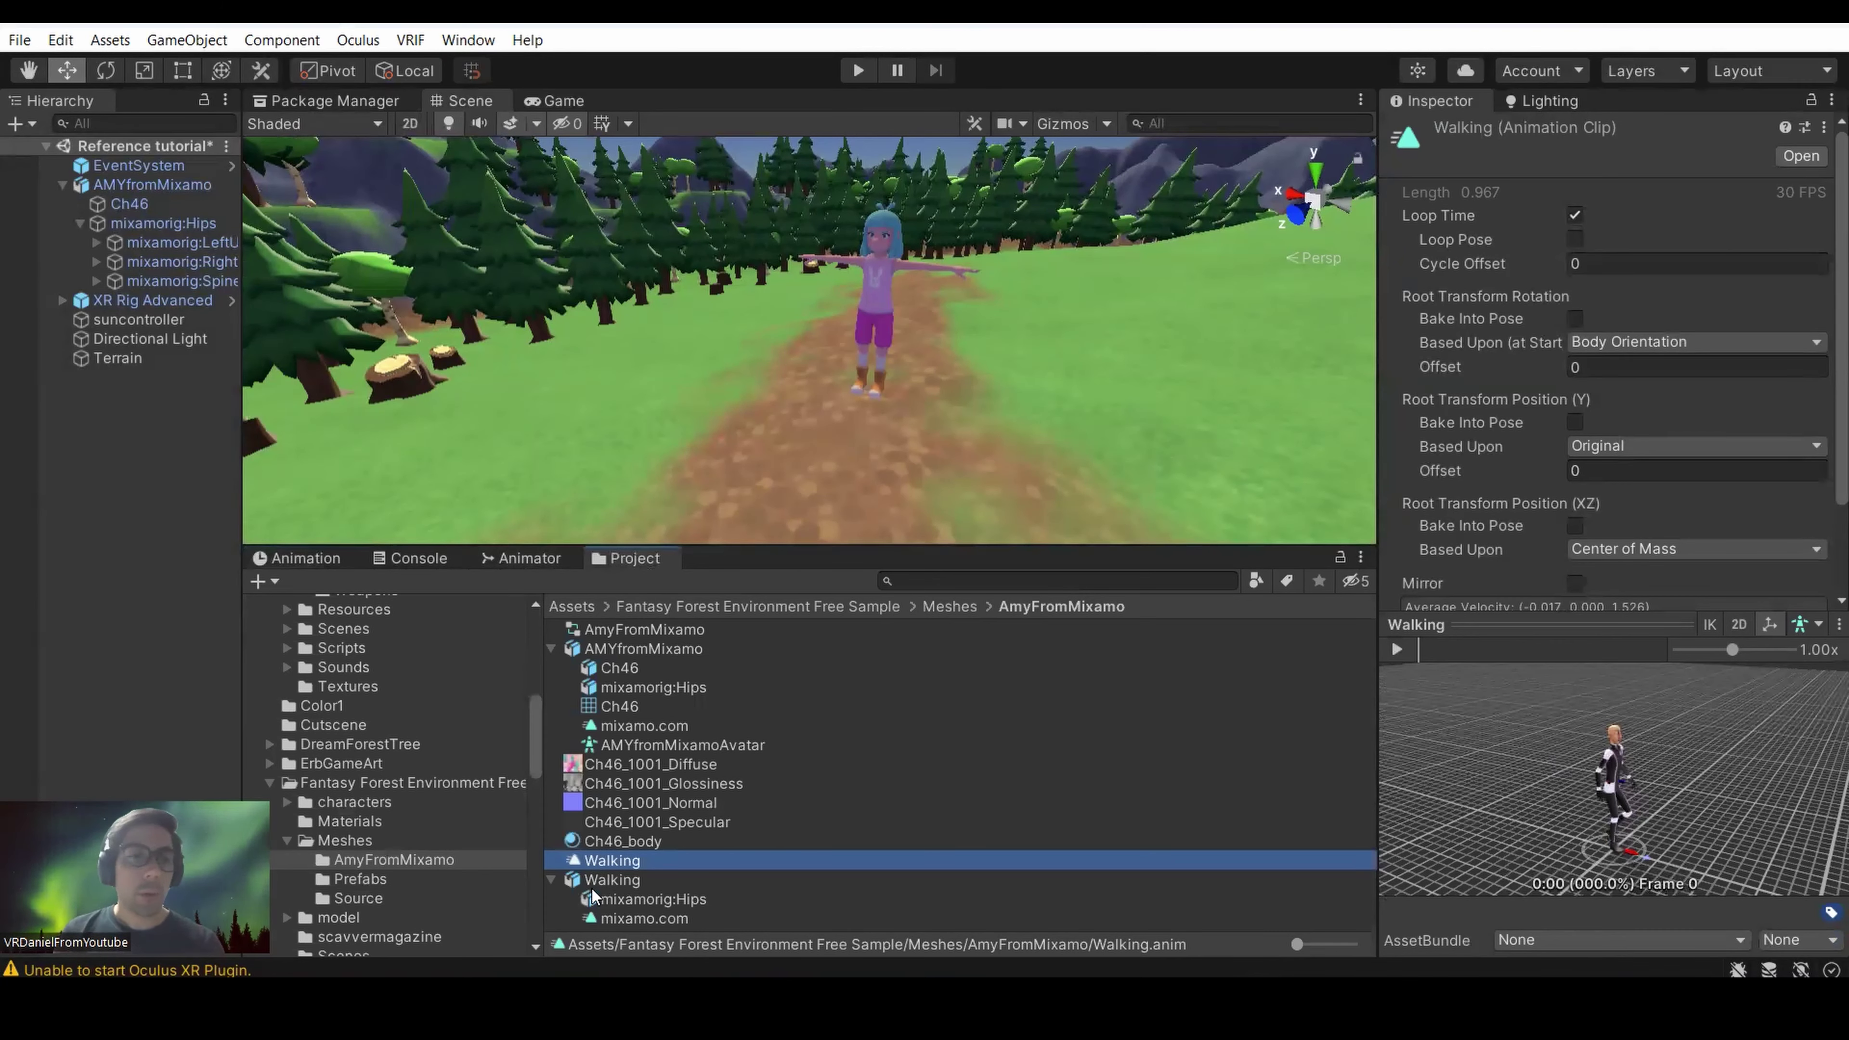
click(669, 900)
click(678, 914)
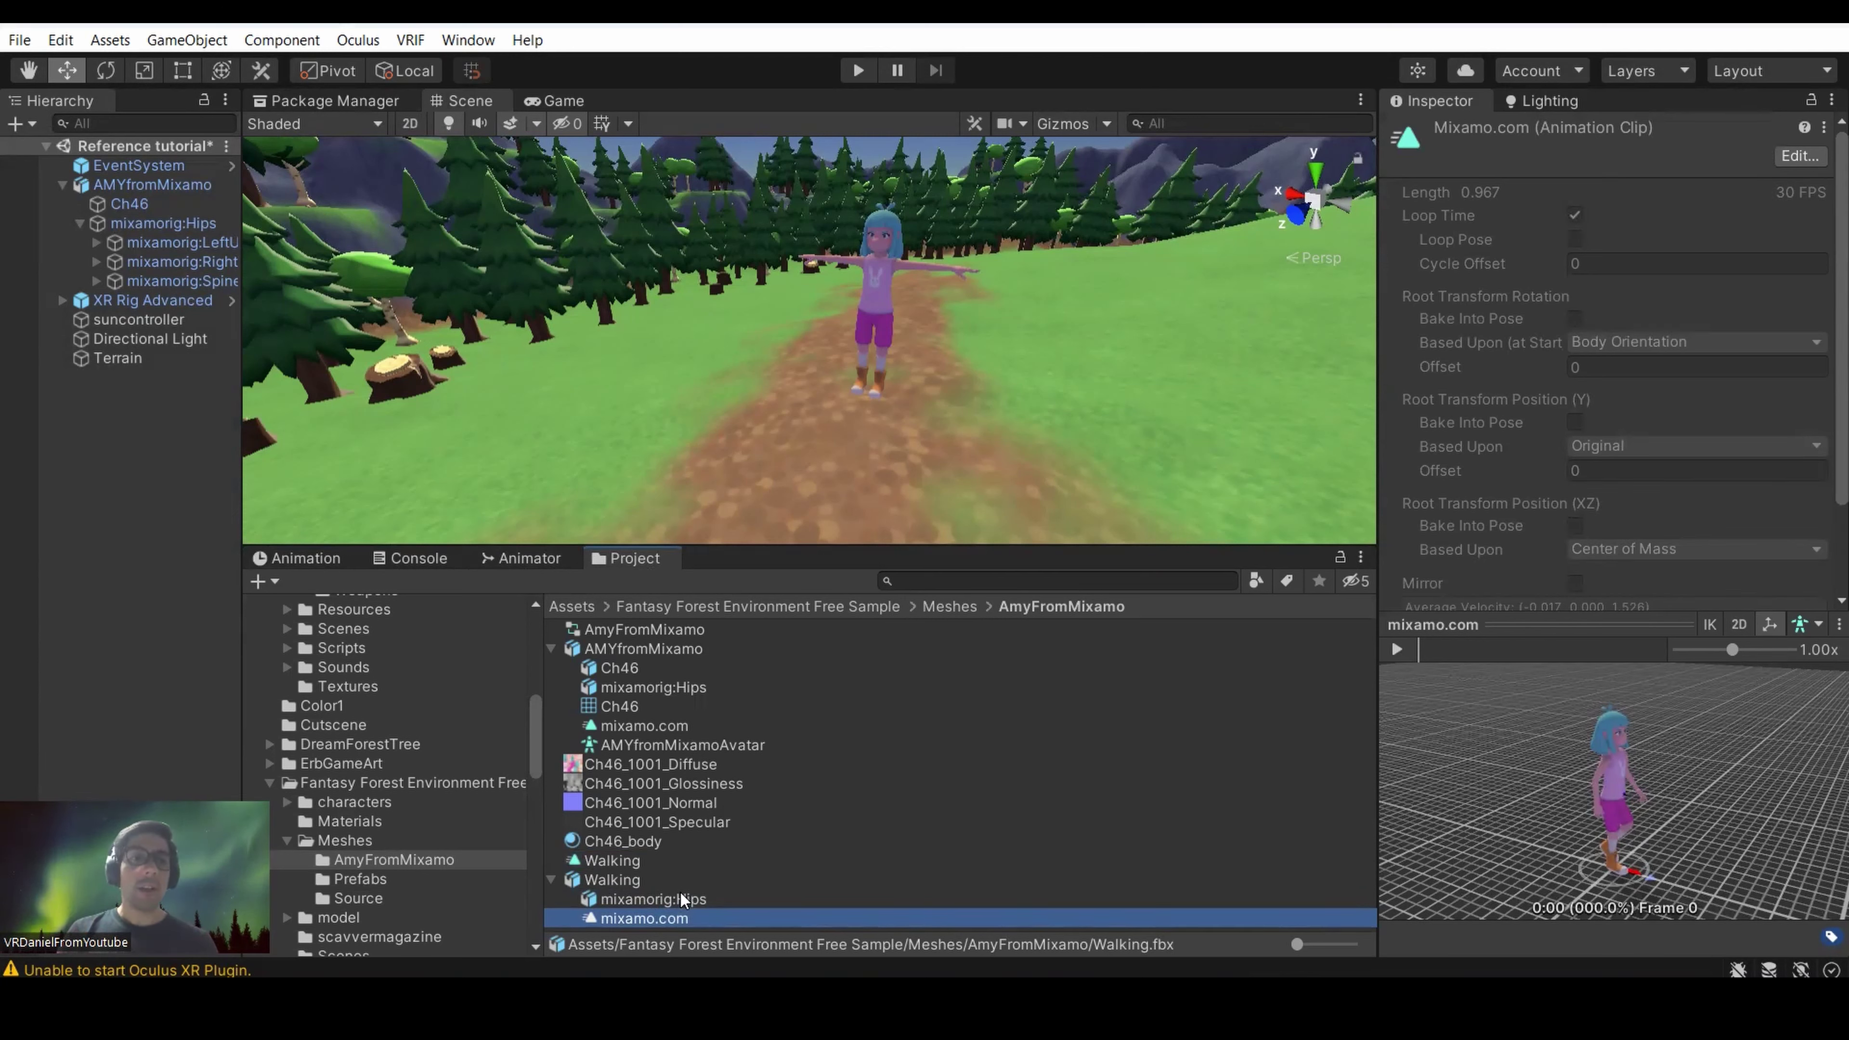
click(624, 861)
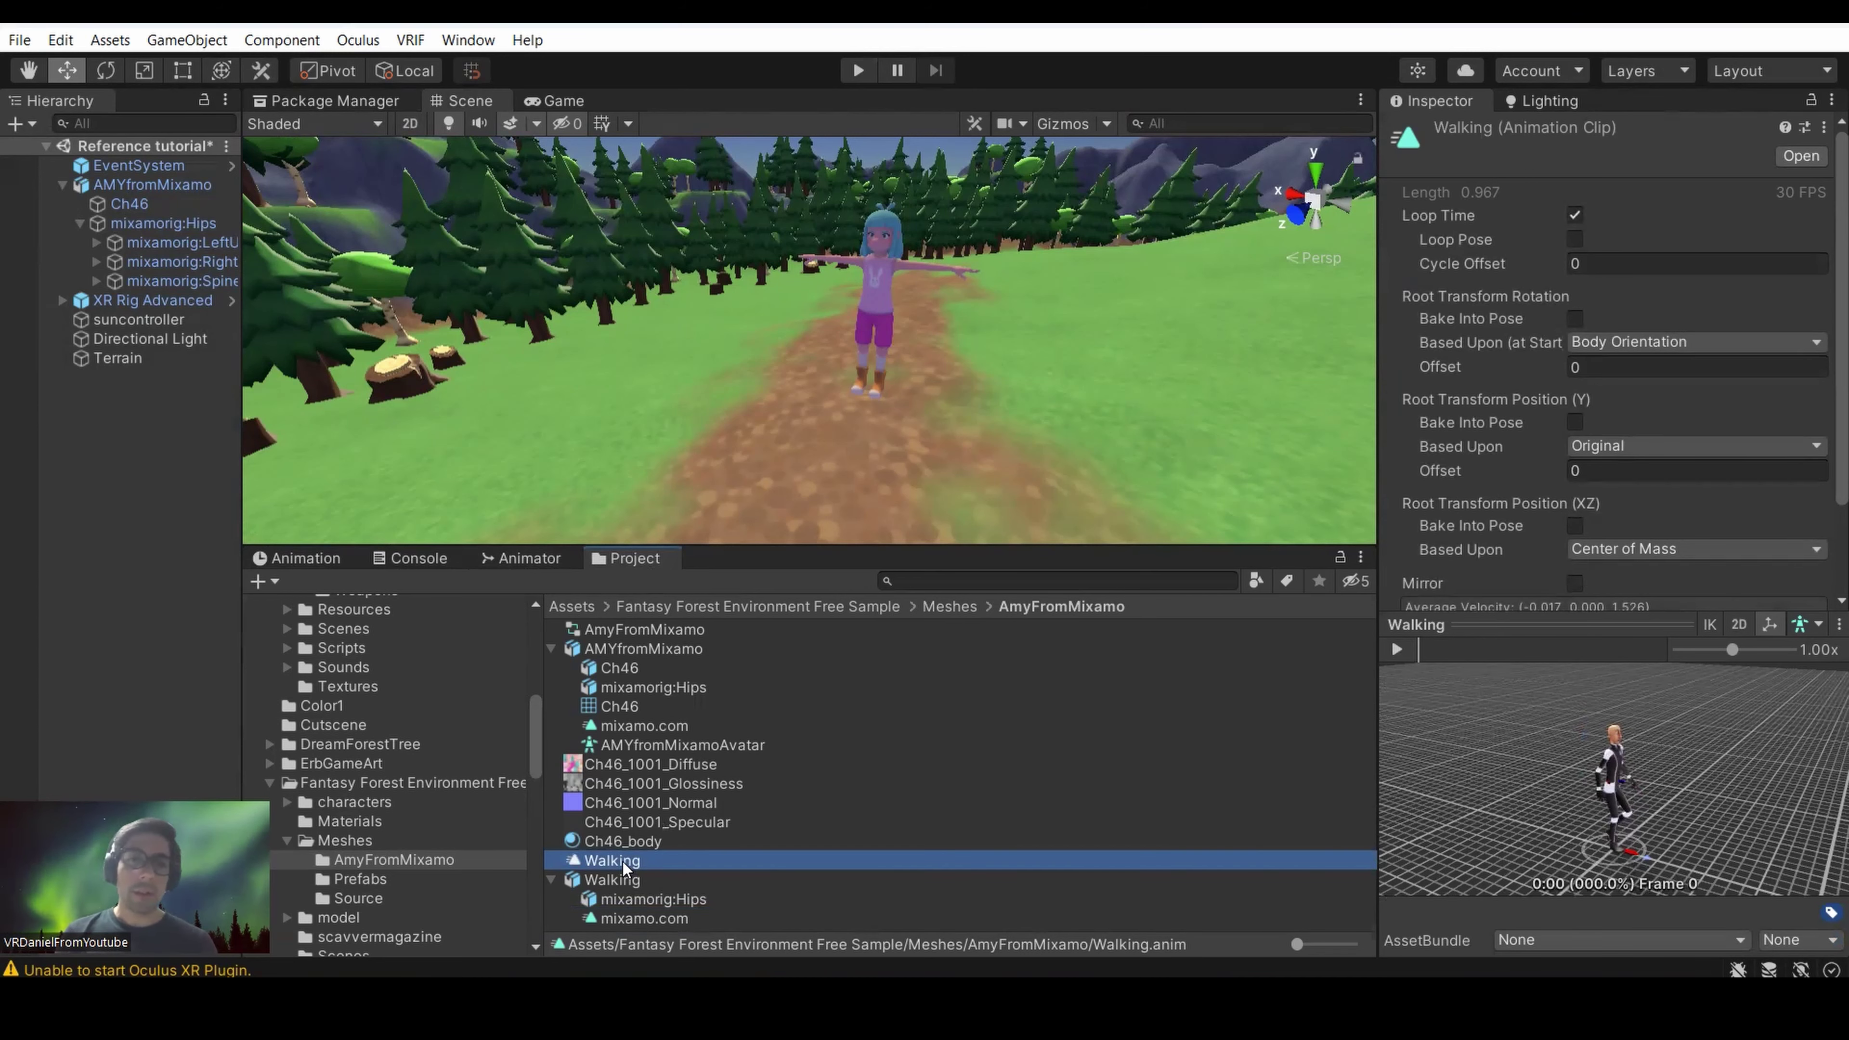
Run the scene again and follow the walking character through the forest.
click(859, 69)
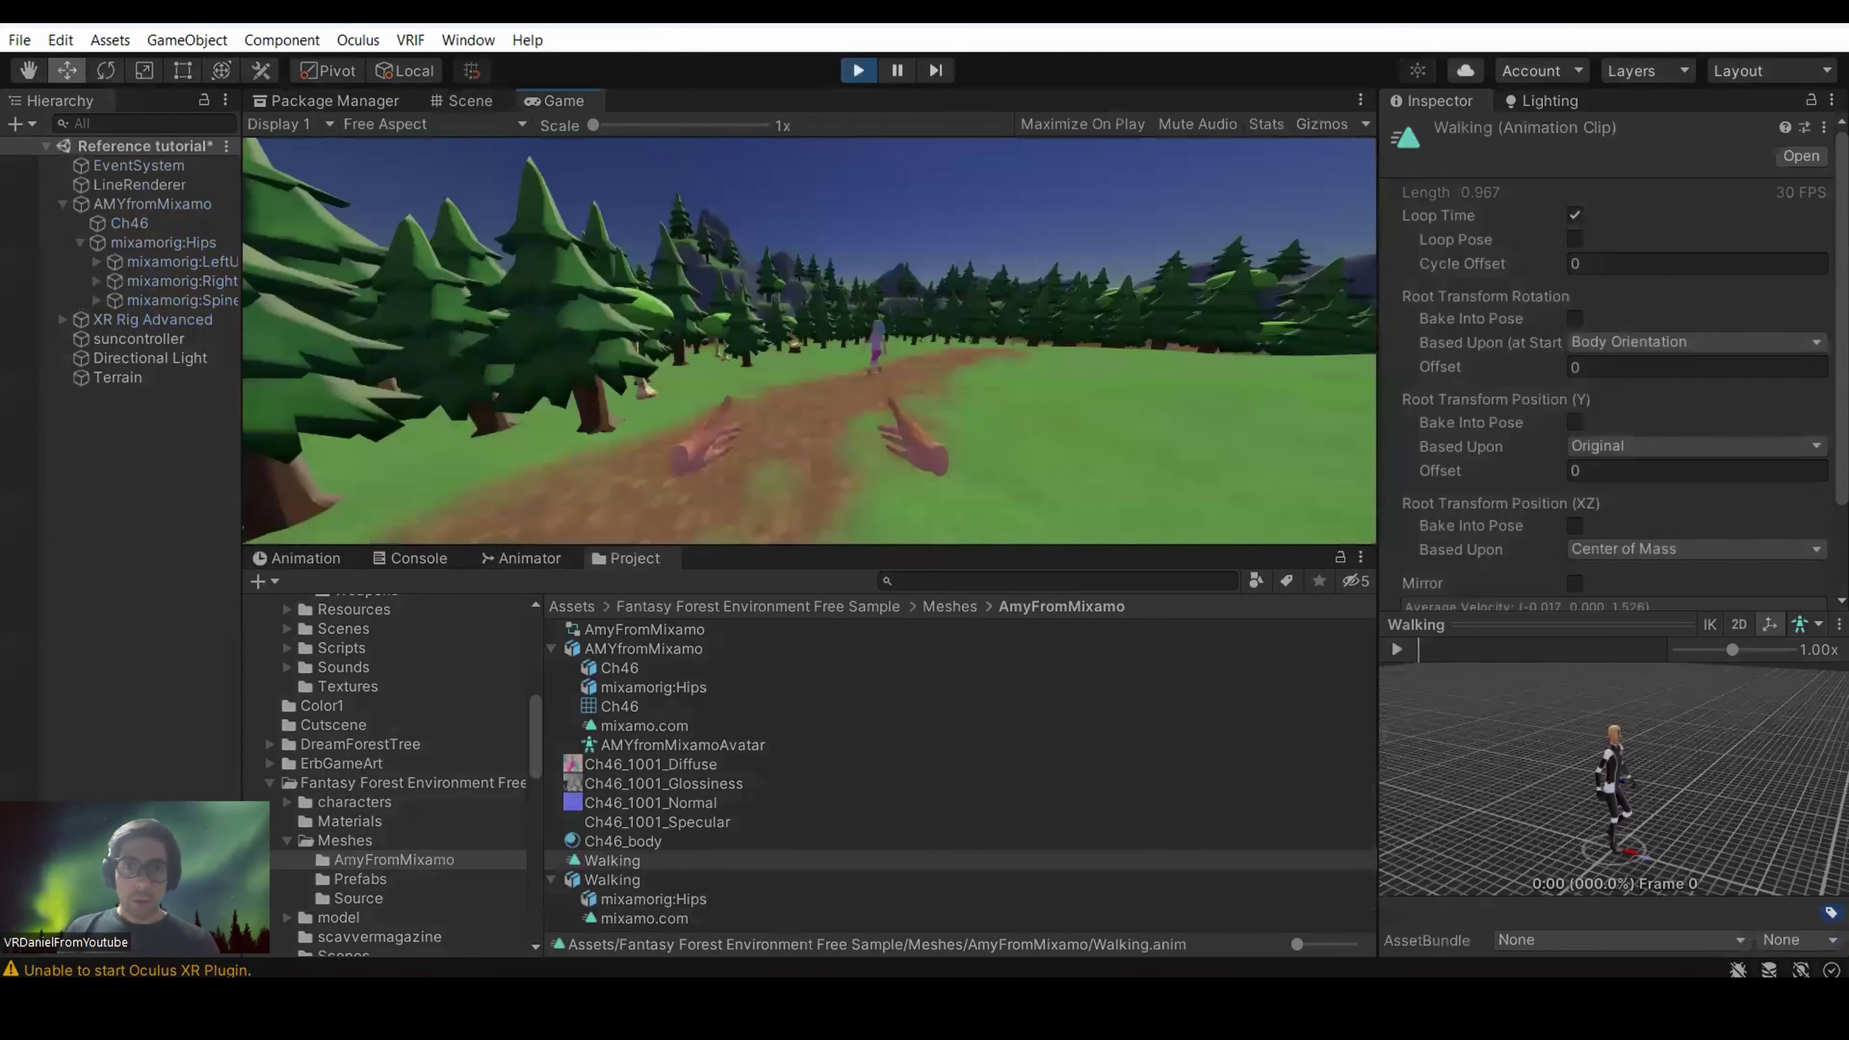
key(q)
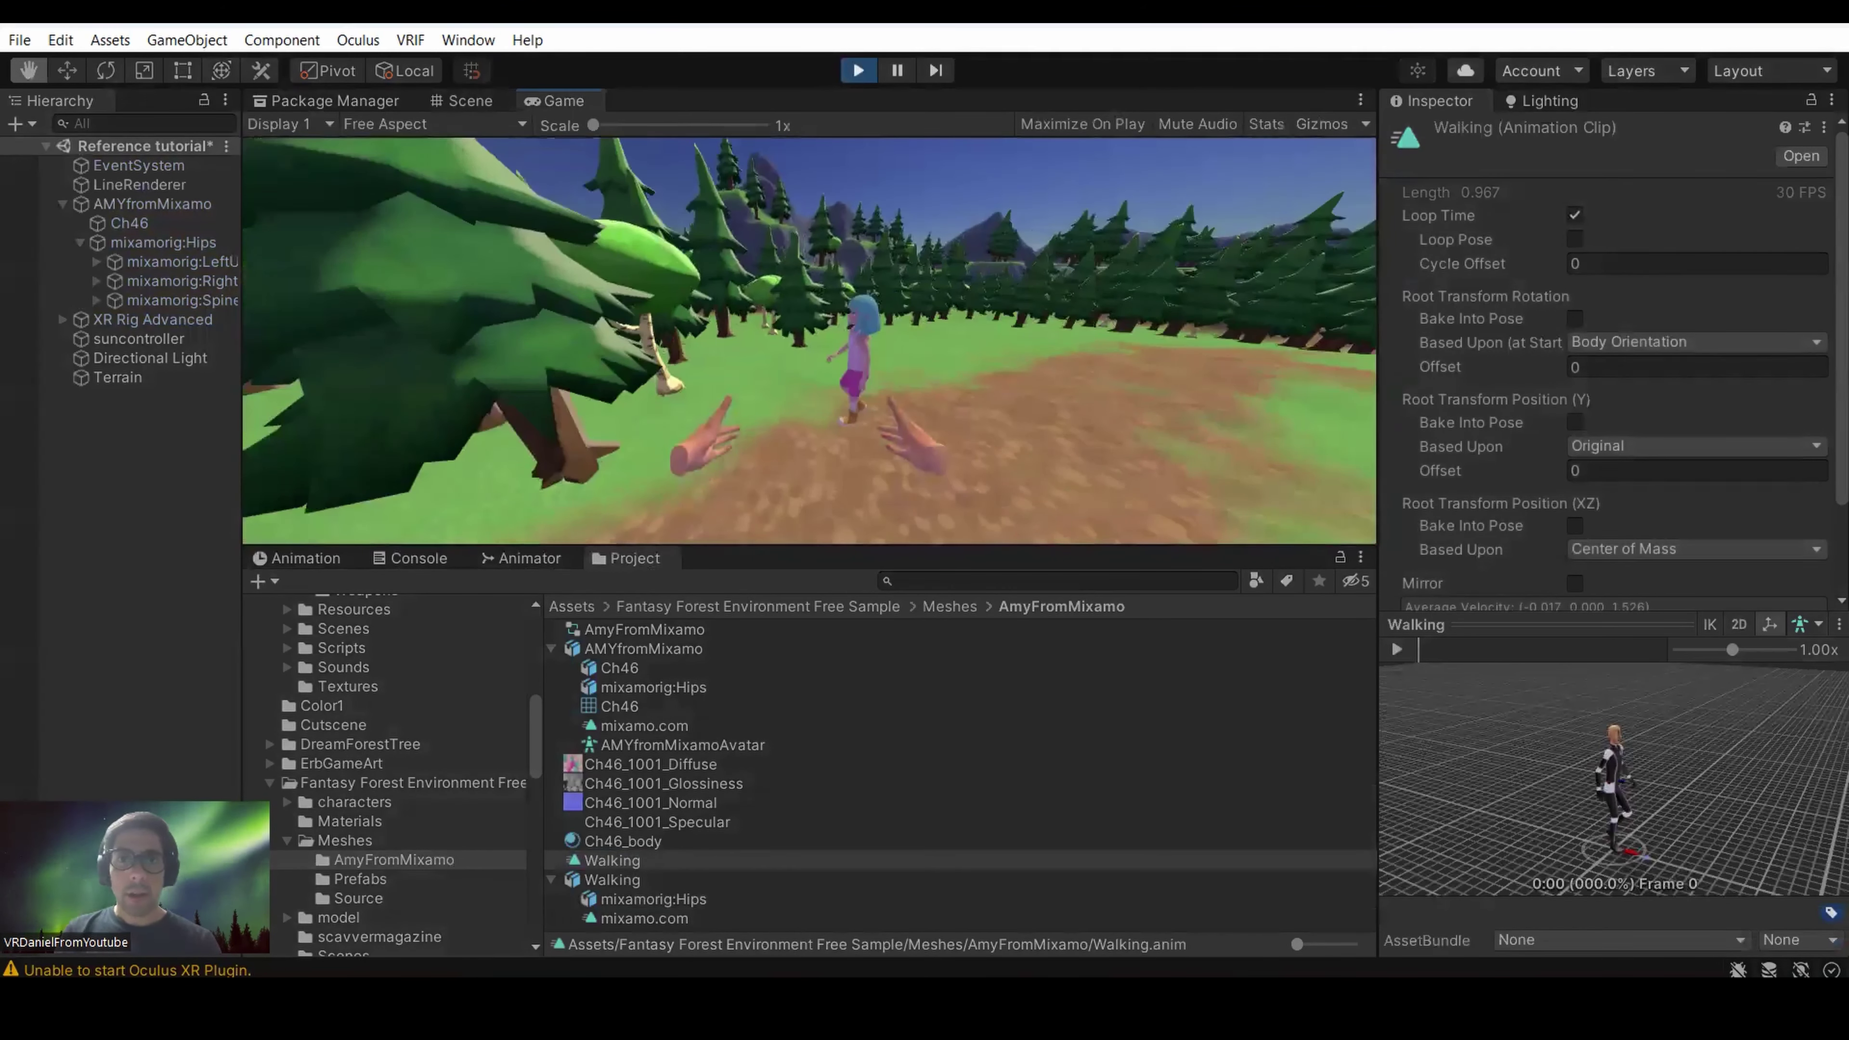